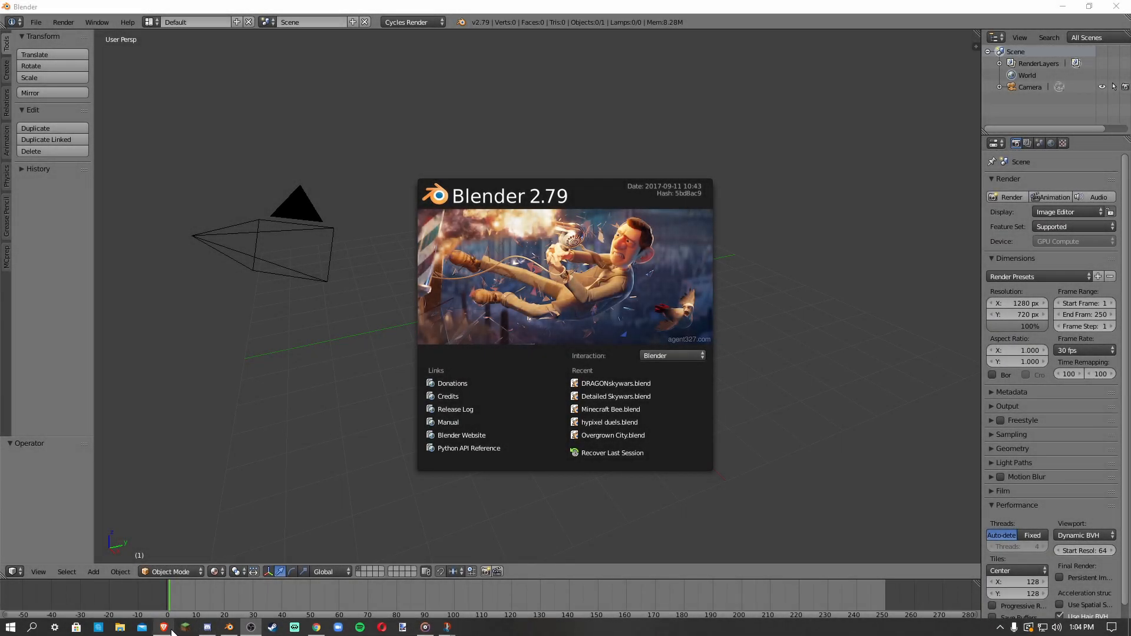
Switch to the Brave browser and leaf through the five open download pages
left_click(170, 630)
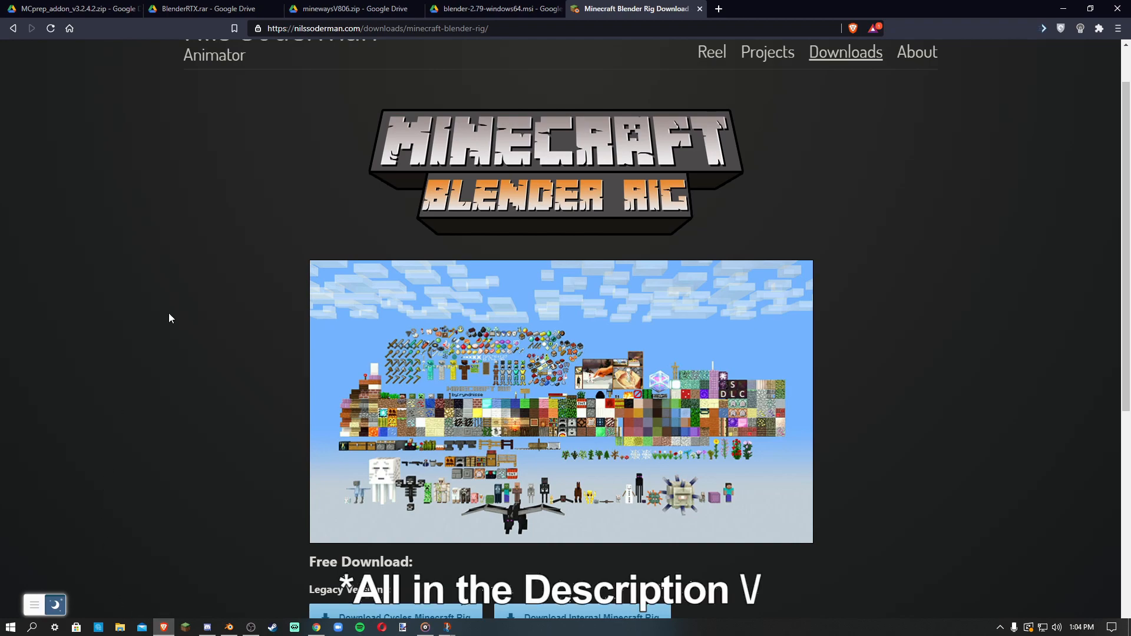
left_click(77, 9)
left_click(179, 9)
left_click(353, 9)
left_click(495, 9)
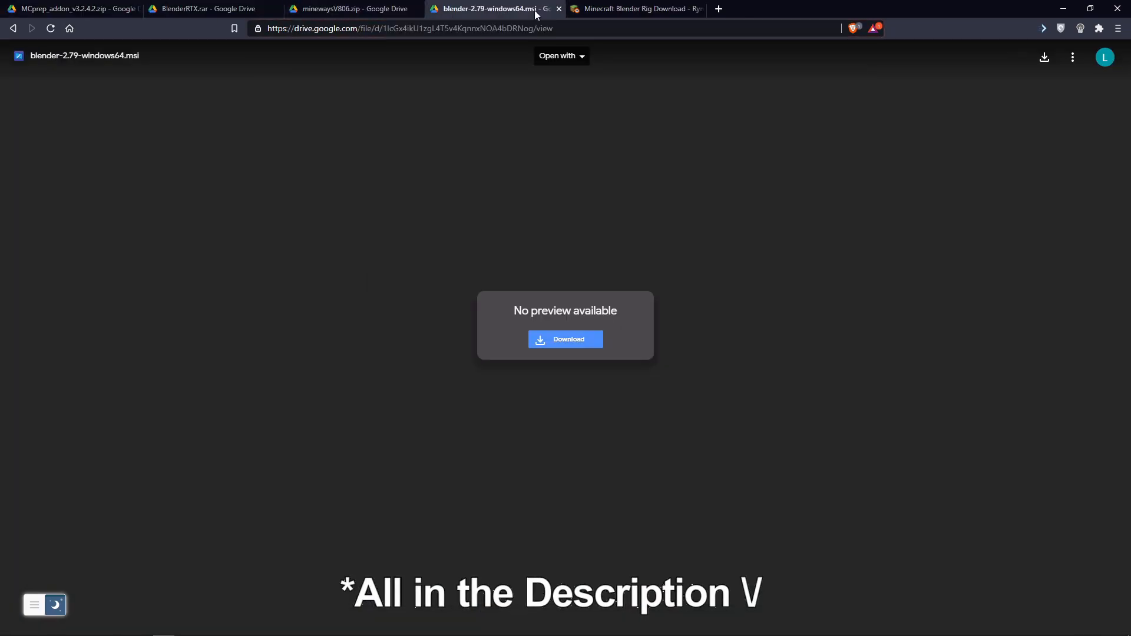
left_click(635, 9)
Review the Google Drive pages for the MCprep add-on, BlenderRTX.rar, minewaysV806.zip and the Blender 2.79 installer
left_click(89, 5)
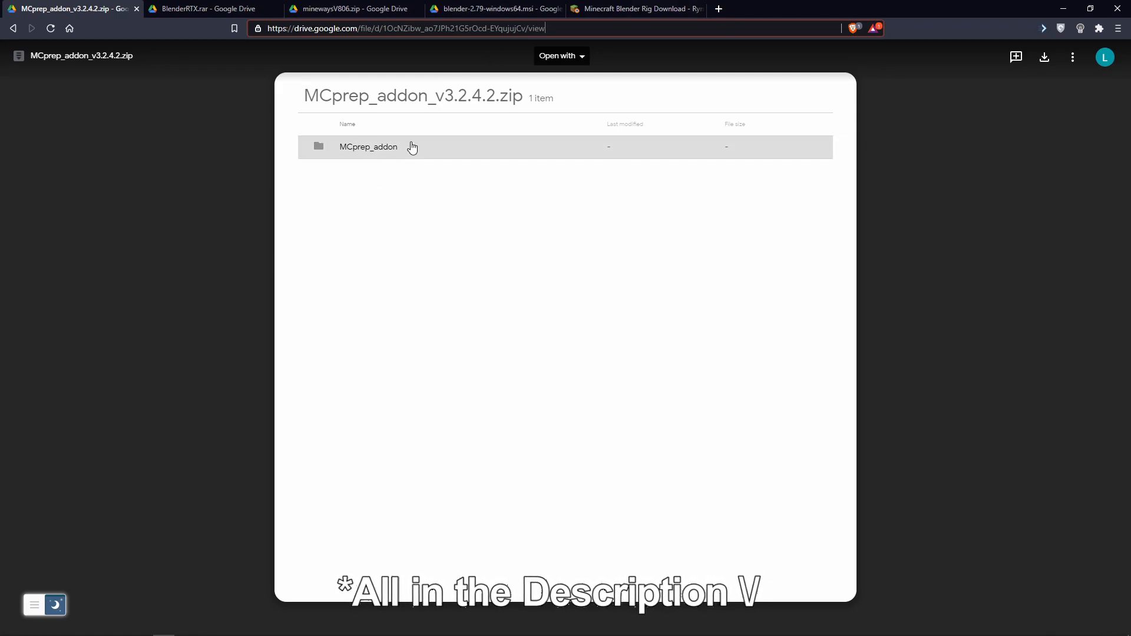
left_click(177, 9)
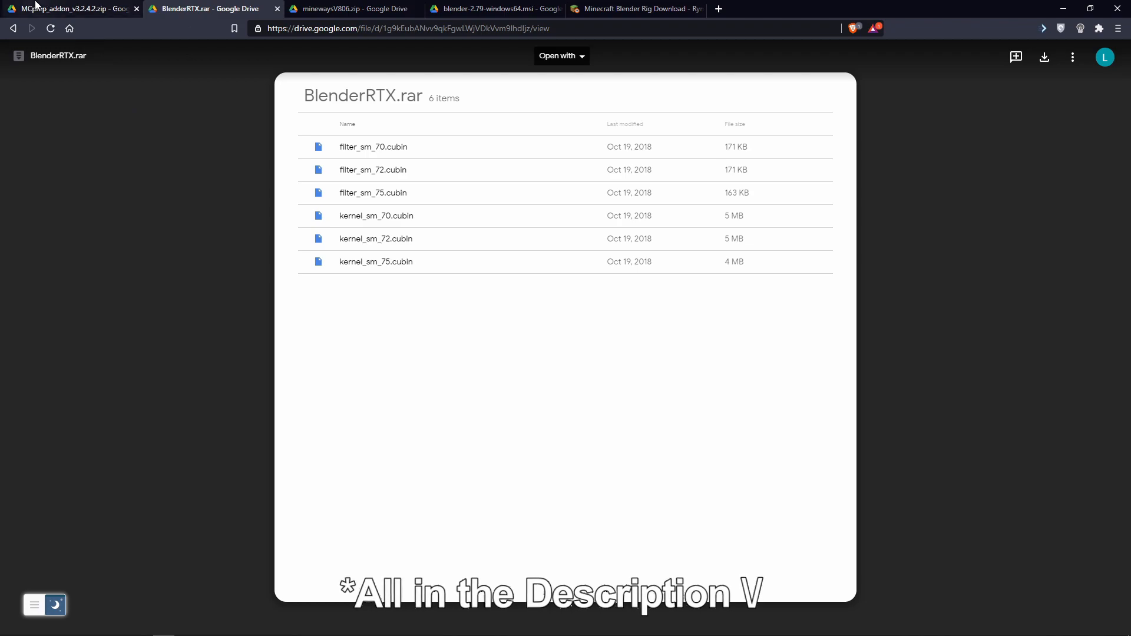
left_click(34, 5)
left_click(208, 6)
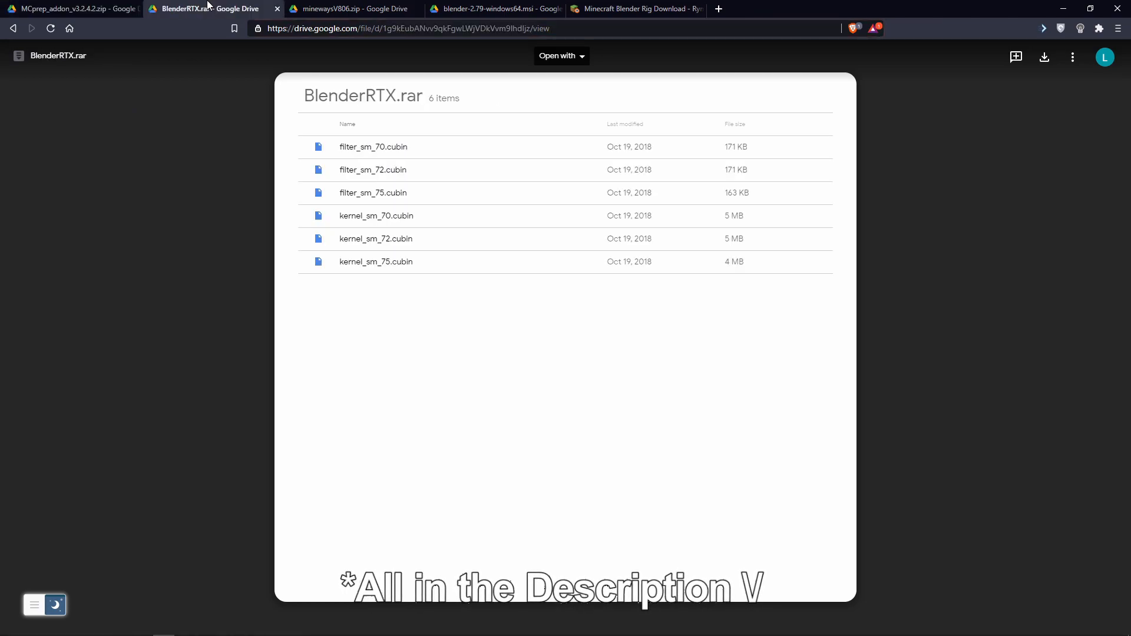
left_click(313, 6)
left_click(248, 7)
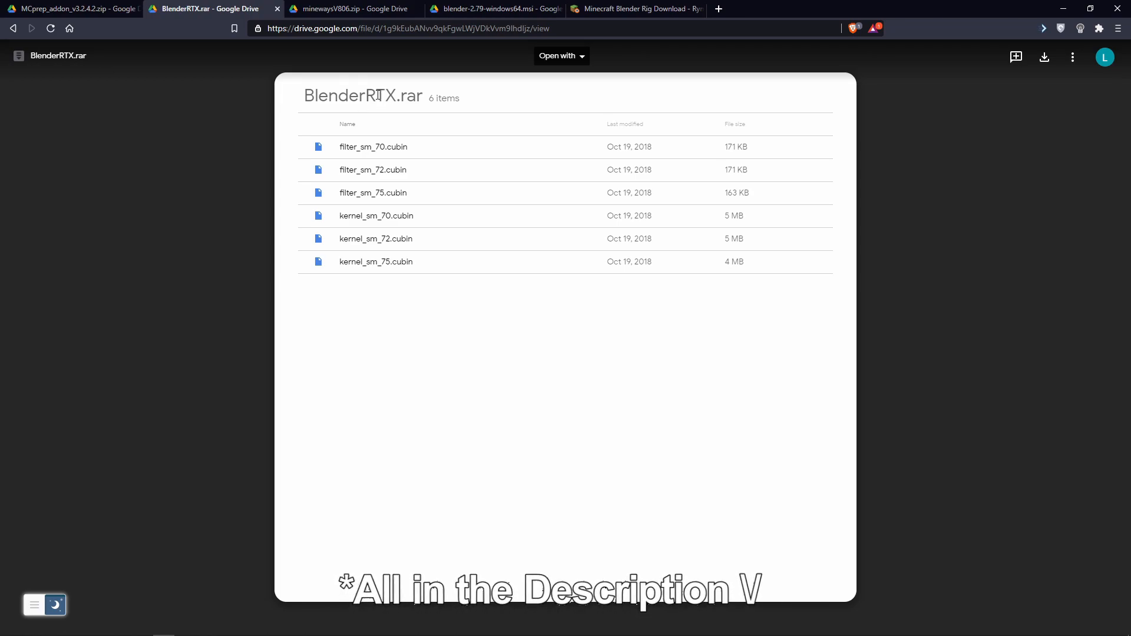
left_click(364, 10)
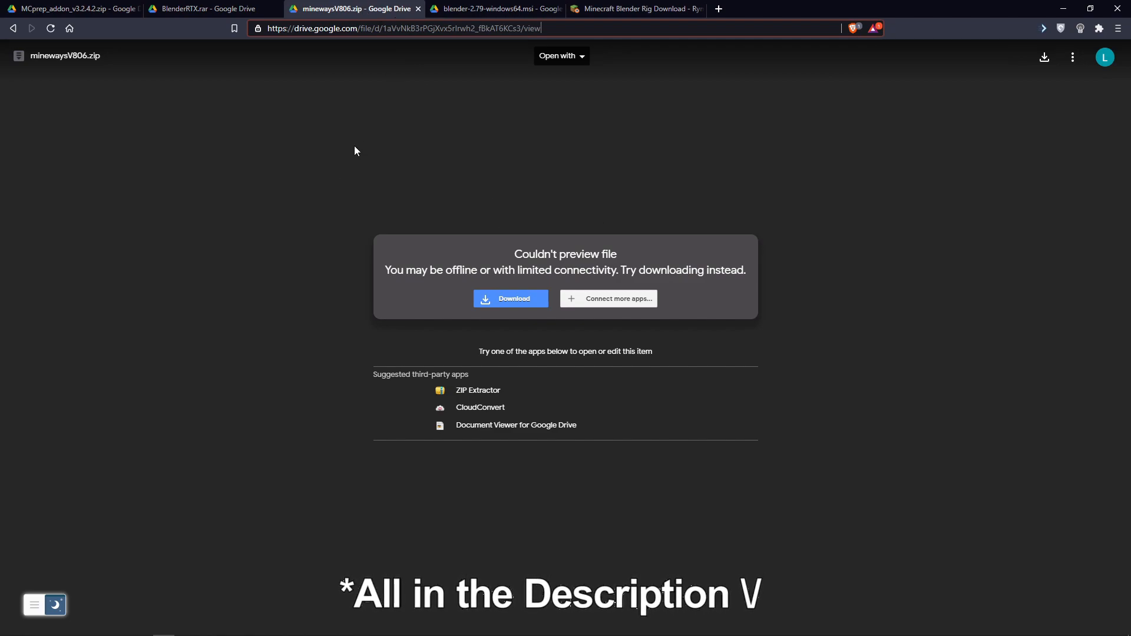
left_click(489, 9)
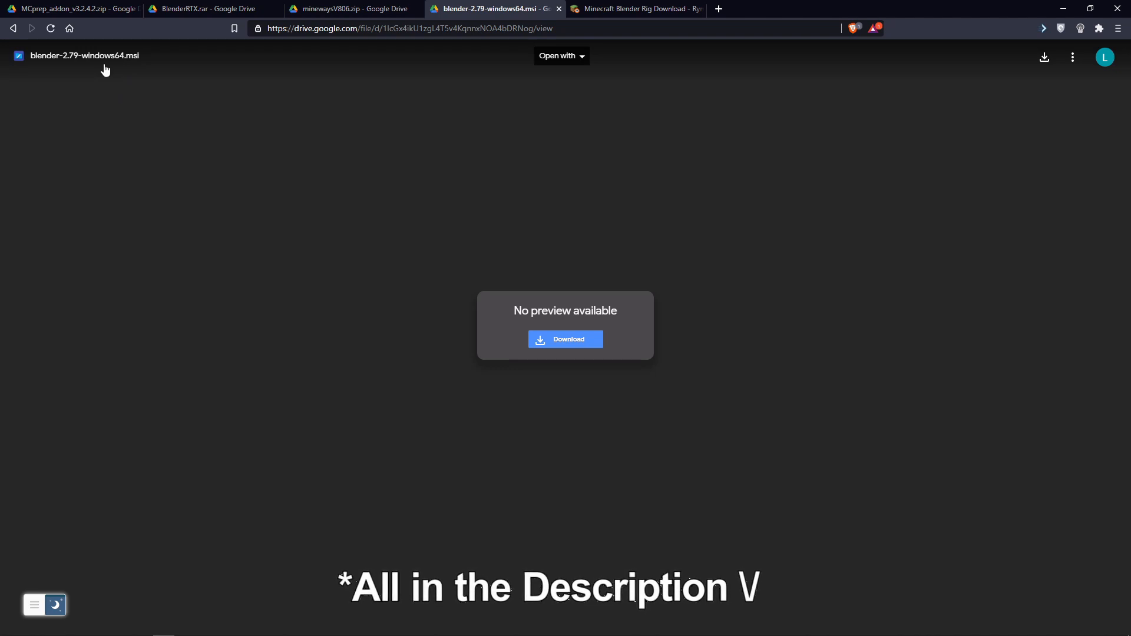
Examine the Minecraft Blender Rig page and its free download options
left_click(624, 10)
scroll(169, 233, "down", 3)
scroll(169, 233, "up", 3)
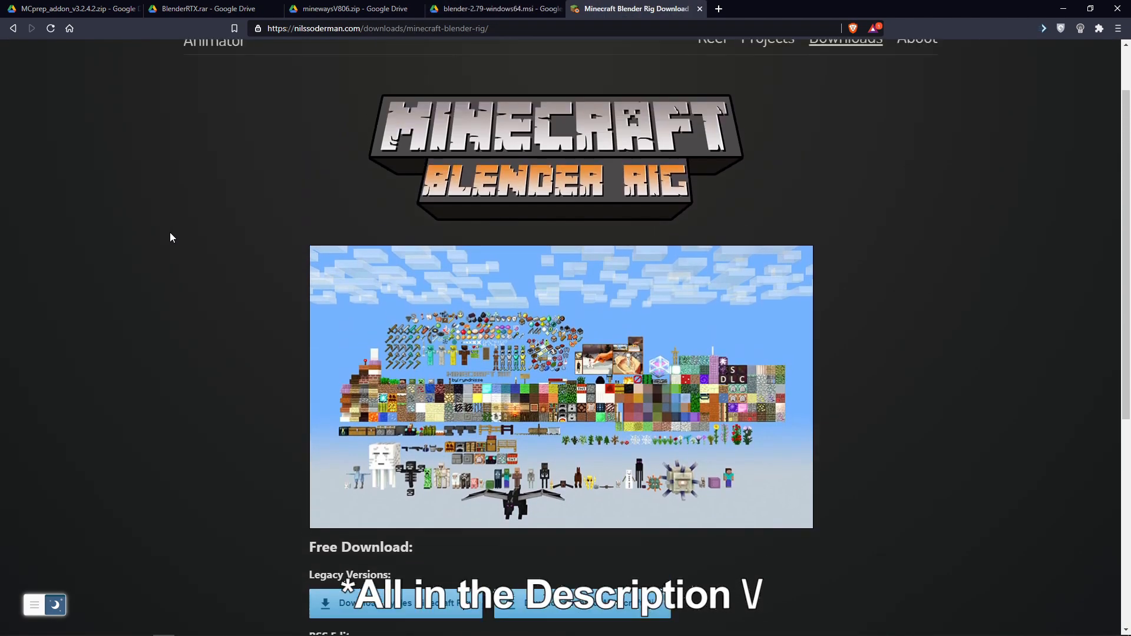
scroll(170, 235, "down", 2)
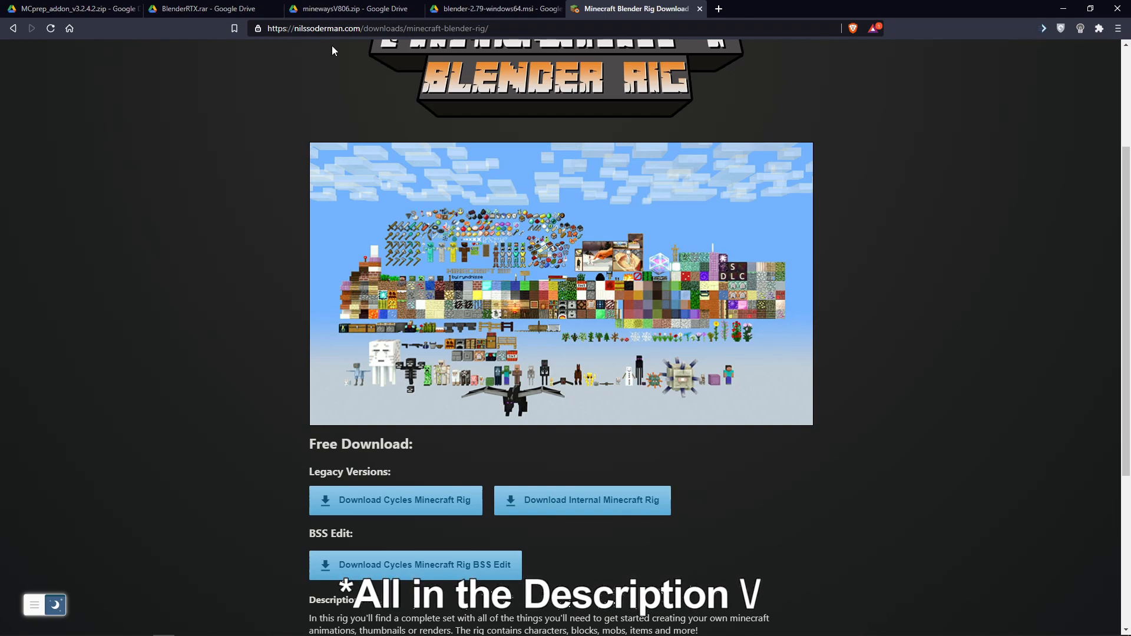
Start downloading the MCprep add-on archive and create a folder named Blender on the Desktop
left_click(356, 4)
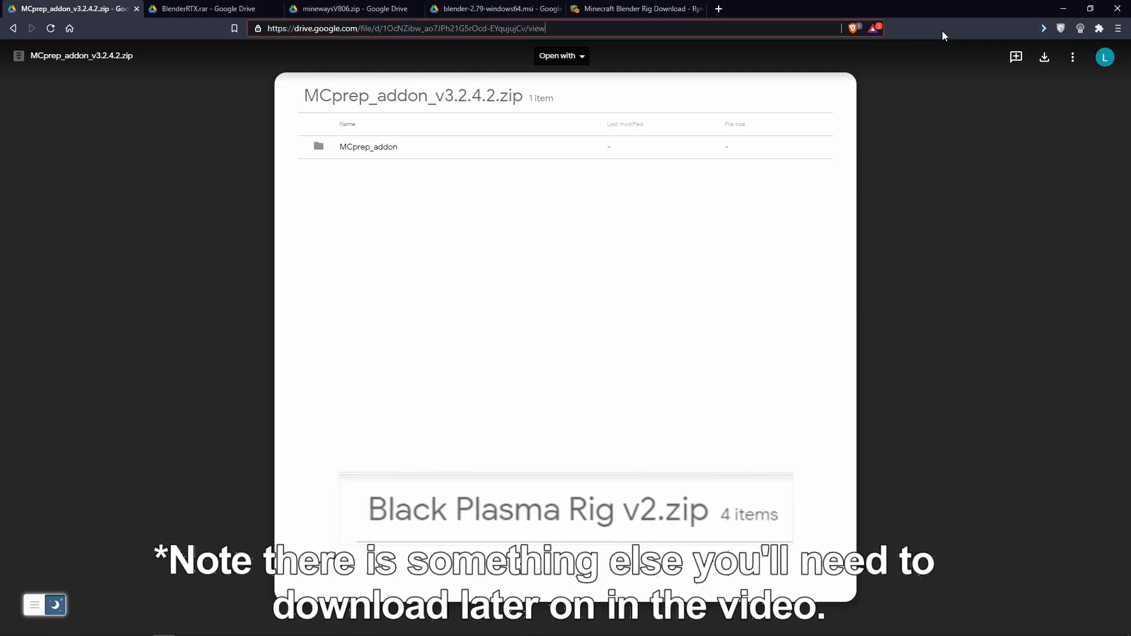
left_click(1044, 57)
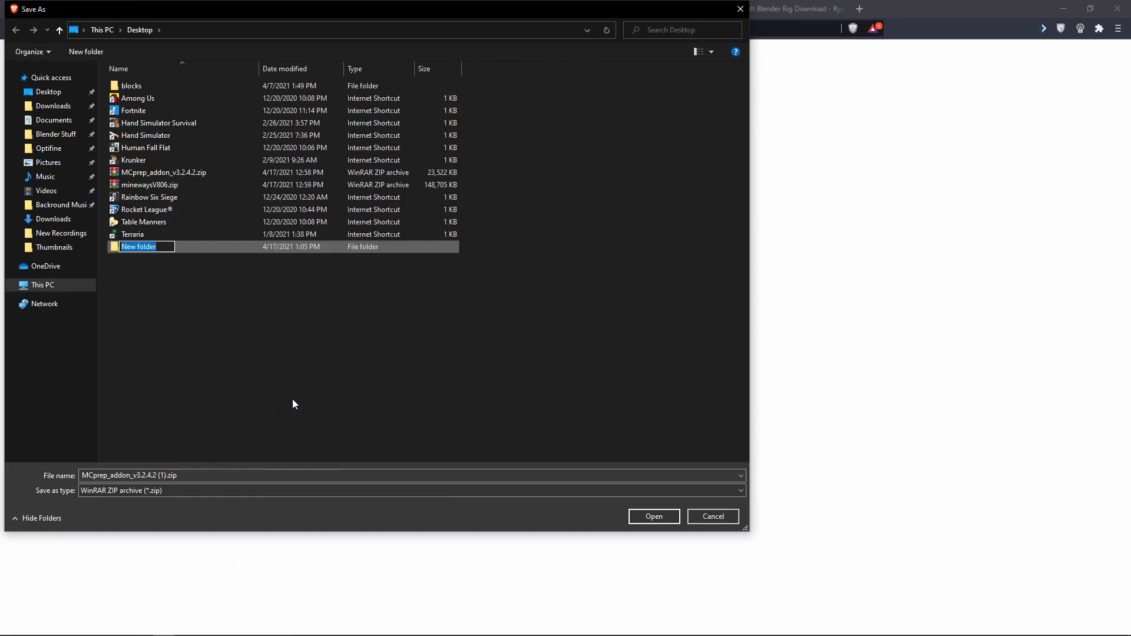
key("BackSpace")
type("Blender")
key("Return")
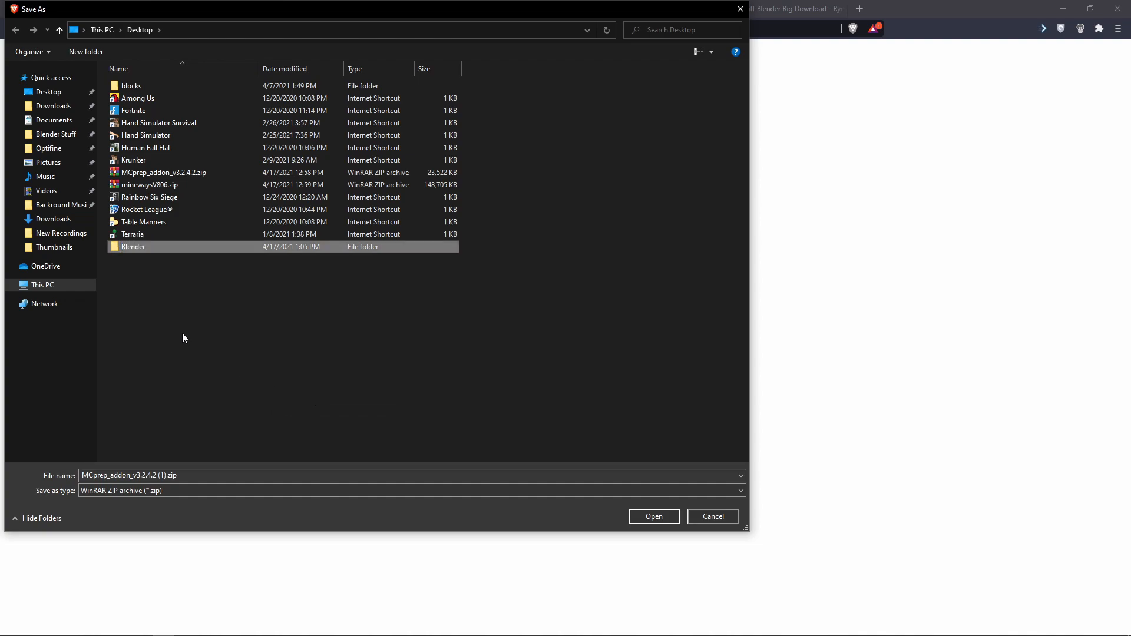
Save the MCprep add-on archive into the Desktop's Blender folder
left_click(54, 136)
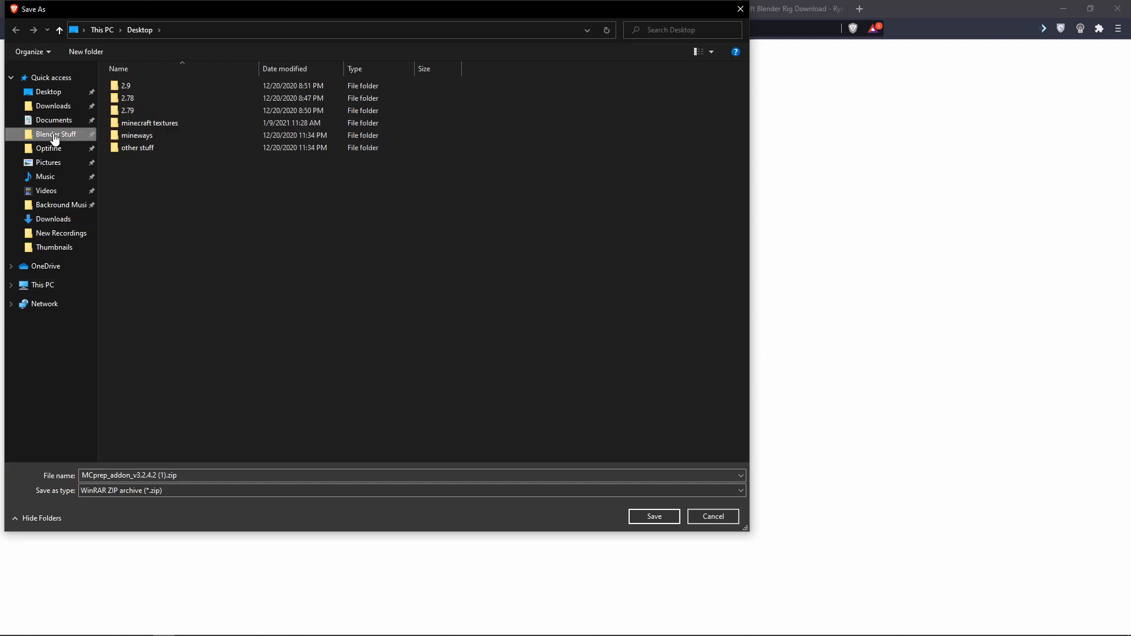
left_click(48, 92)
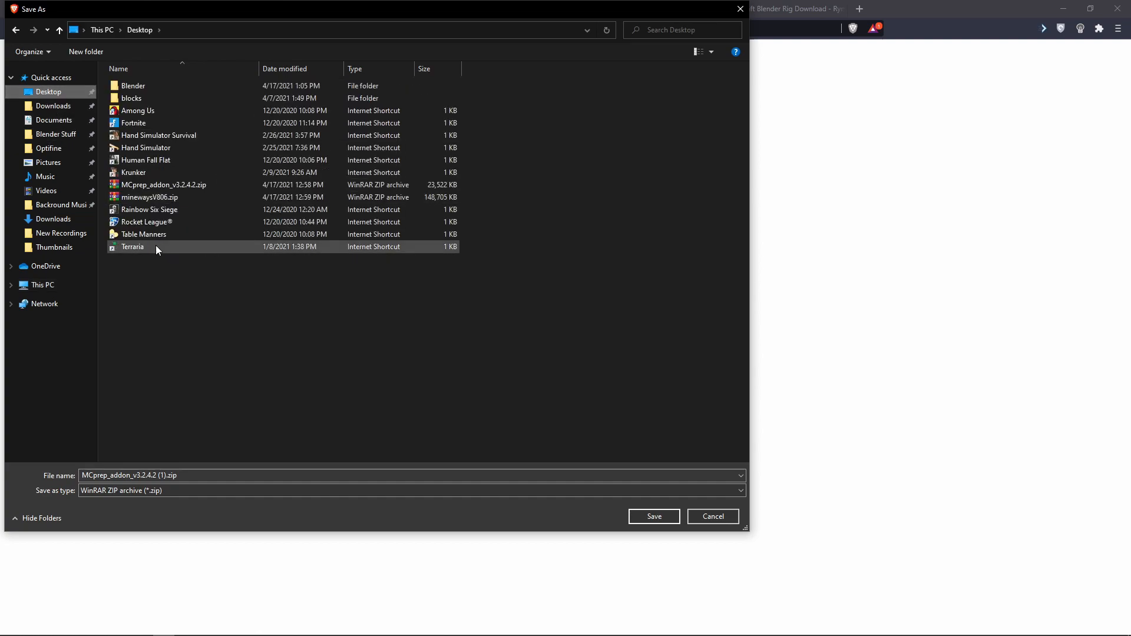
double_click(132, 90)
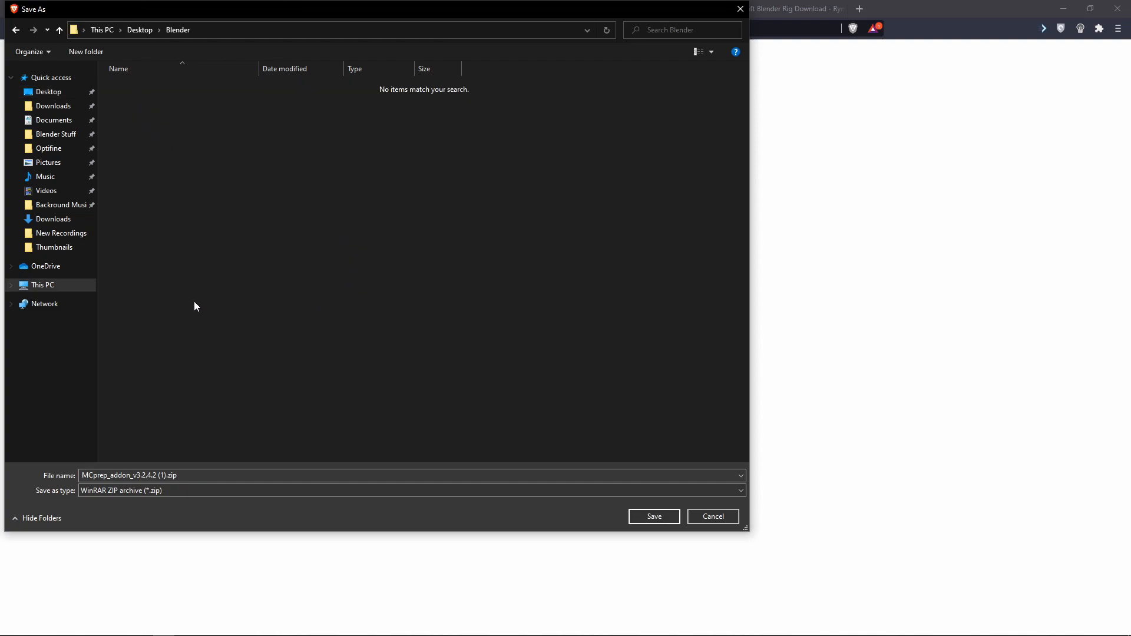
left_click(661, 521)
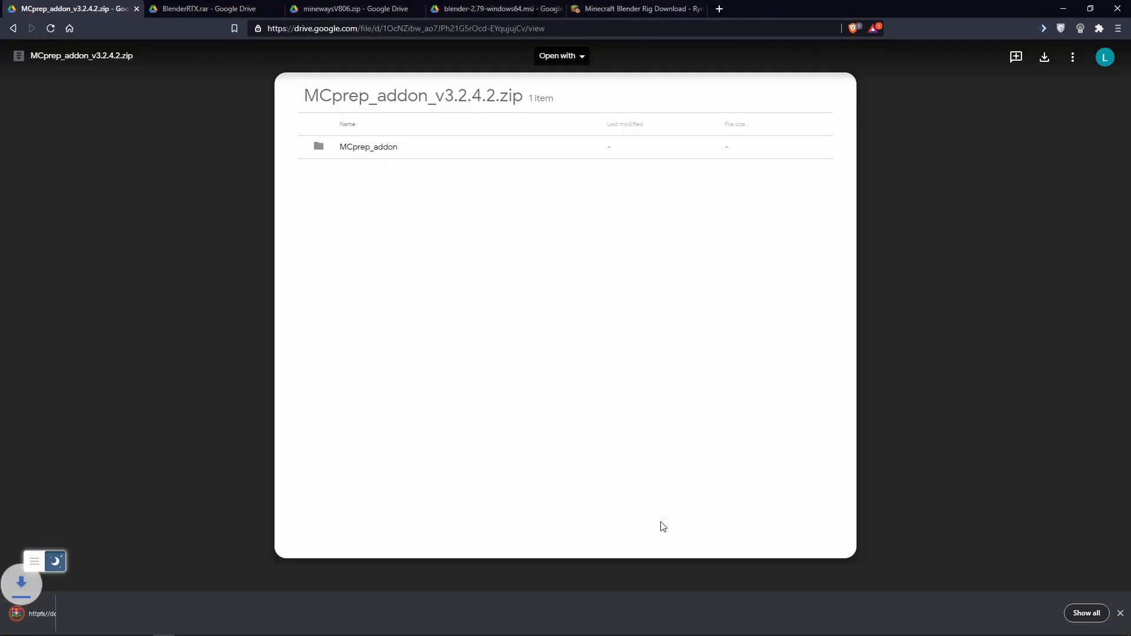
Download BlenderRTX.rar from its Google Drive page into the Blender folder
left_click(190, 6)
left_click(1044, 57)
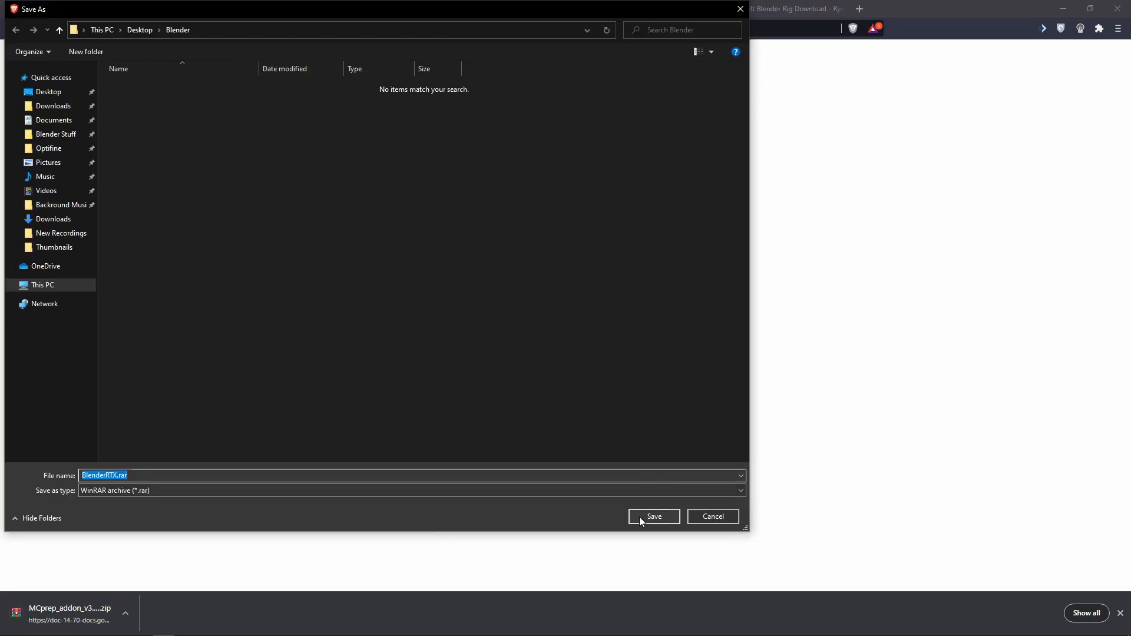
left_click(654, 517)
Download minewaysV806.zip into the Blender folder, accepting the download despite the missing virus scan
left_click(1045, 57)
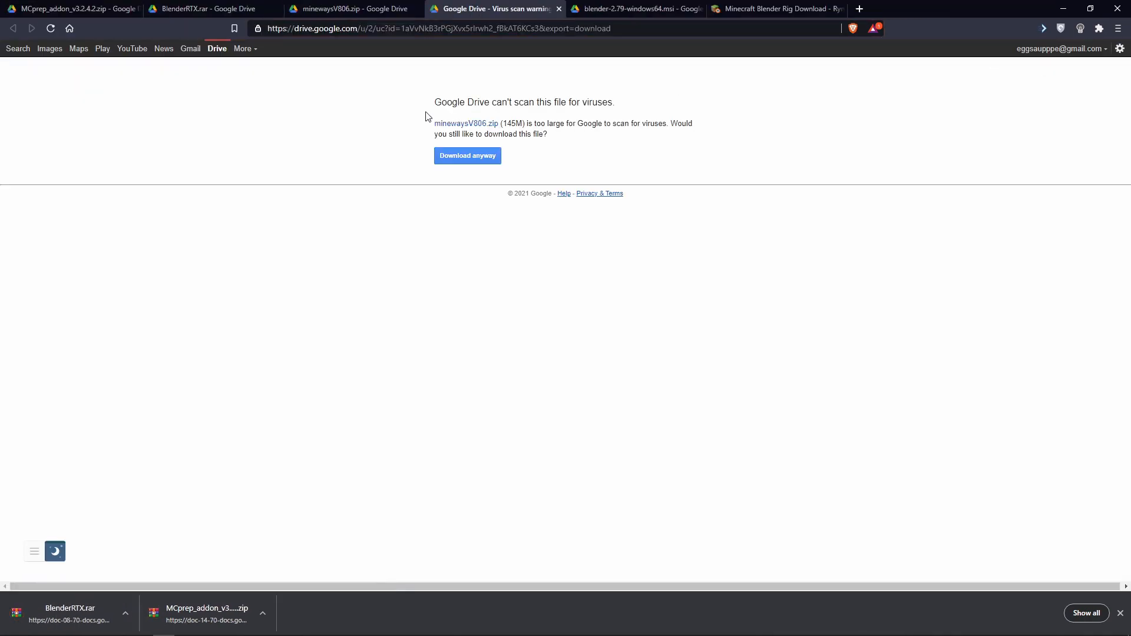
left_click(458, 162)
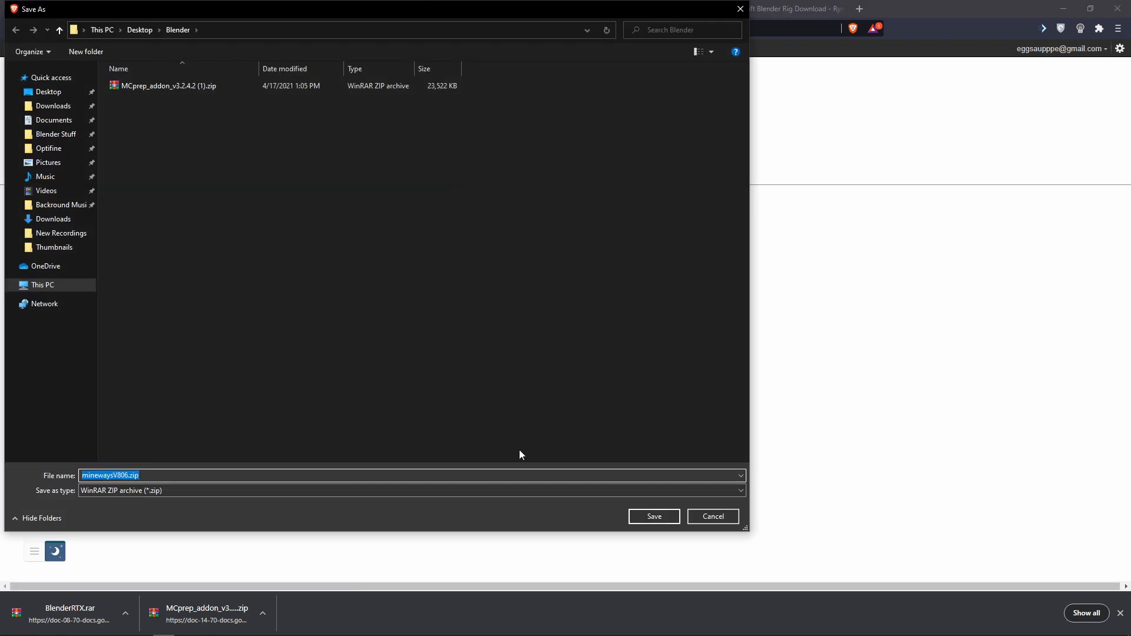
left_click(647, 516)
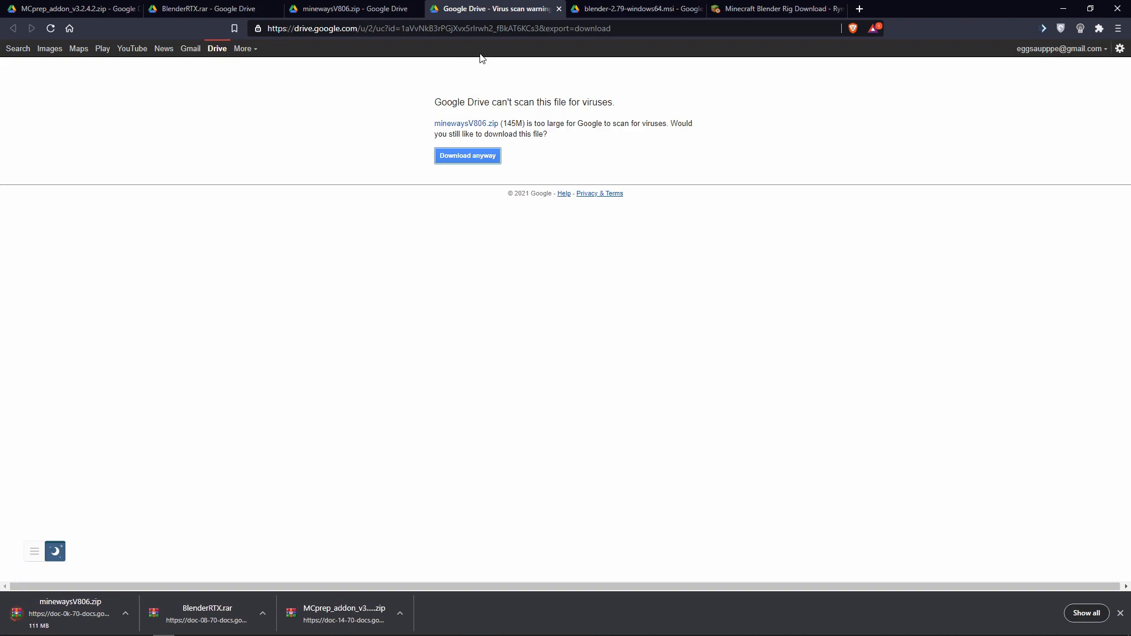
Close the virus scan page and download blender-2.79-windows64.msi into the Blender folder
left_click(608, 9)
left_click(559, 9)
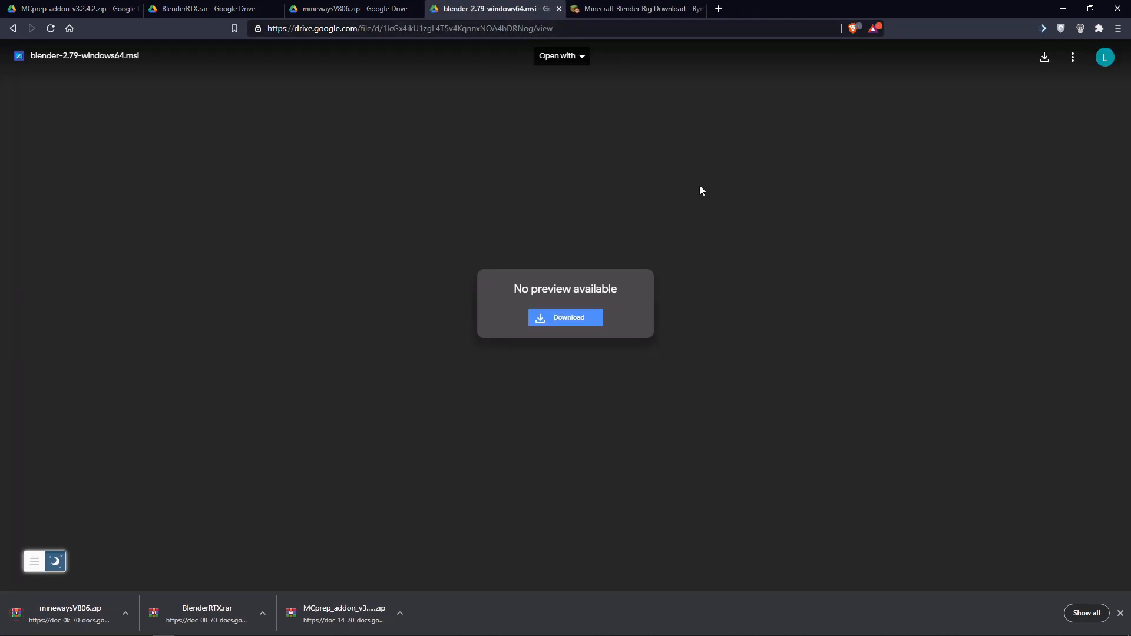
left_click(571, 319)
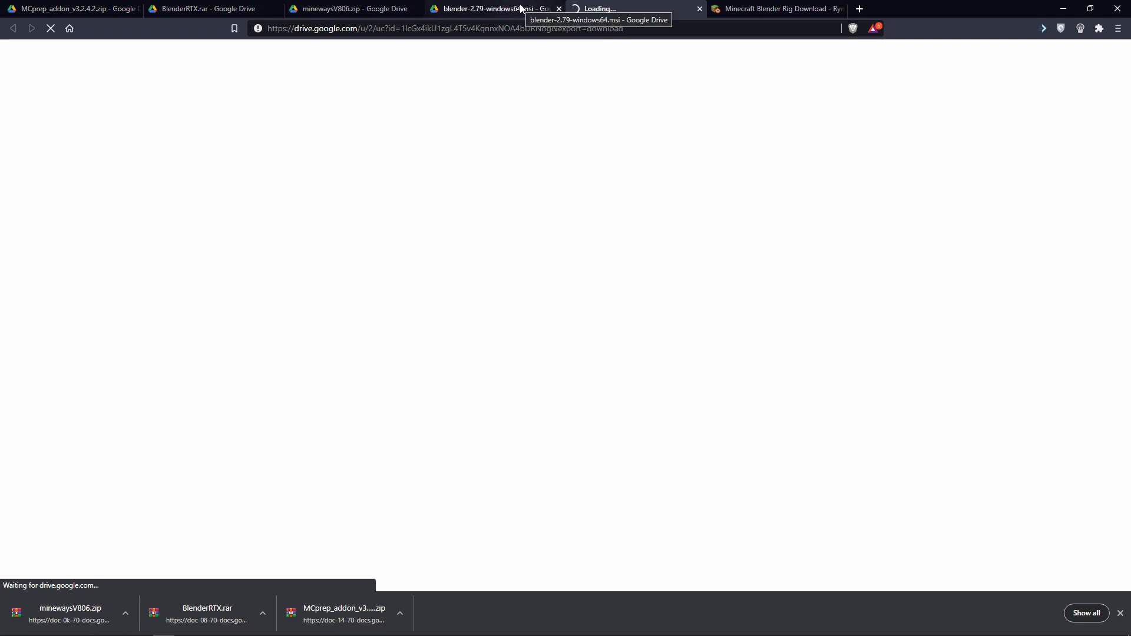
left_click(492, 195)
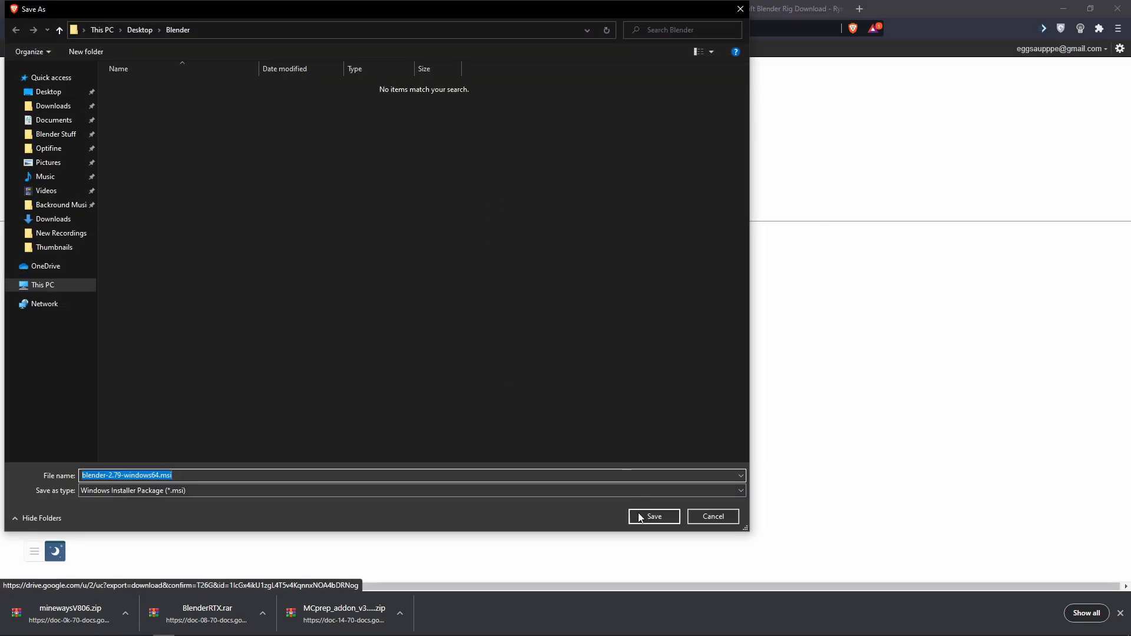
key("Return")
Download the legacy Cycles Minecraft Rig as Cycles_Minecraft_Rig.zip into the Blender folder
left_click(782, 6)
scroll(820, 476, "up", 3)
scroll(821, 476, "down", 4)
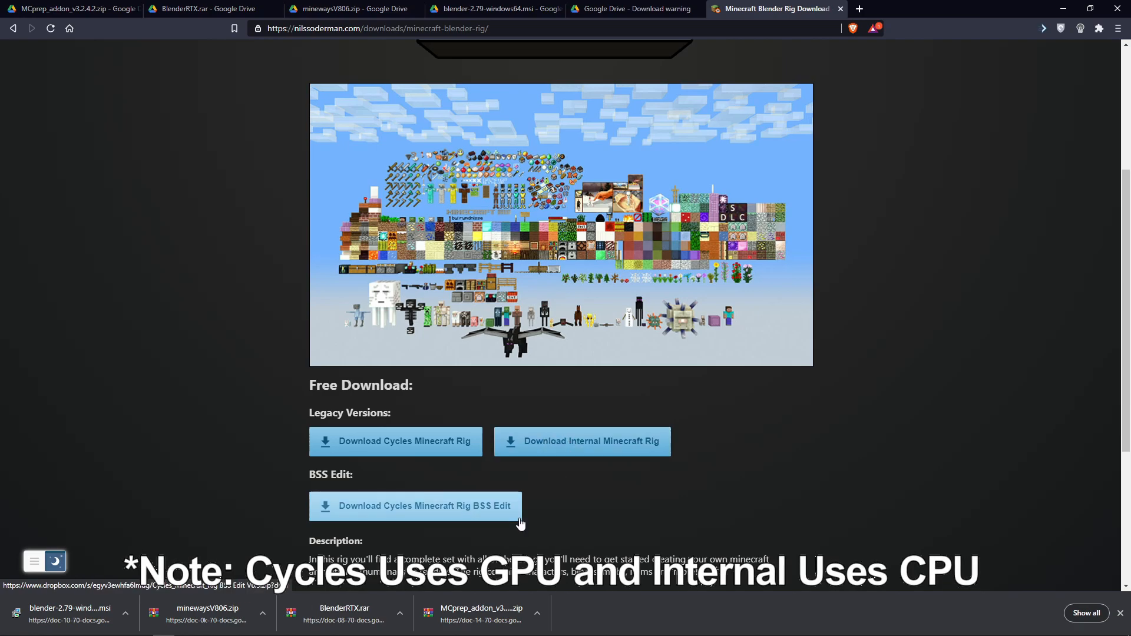
left_click(418, 450)
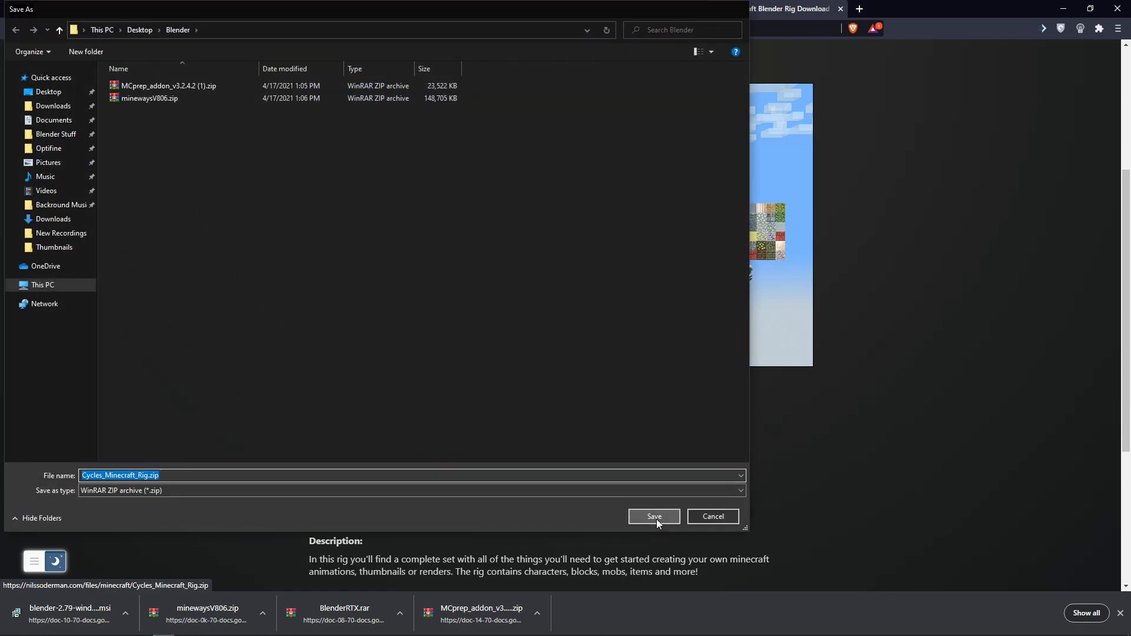
left_click(654, 516)
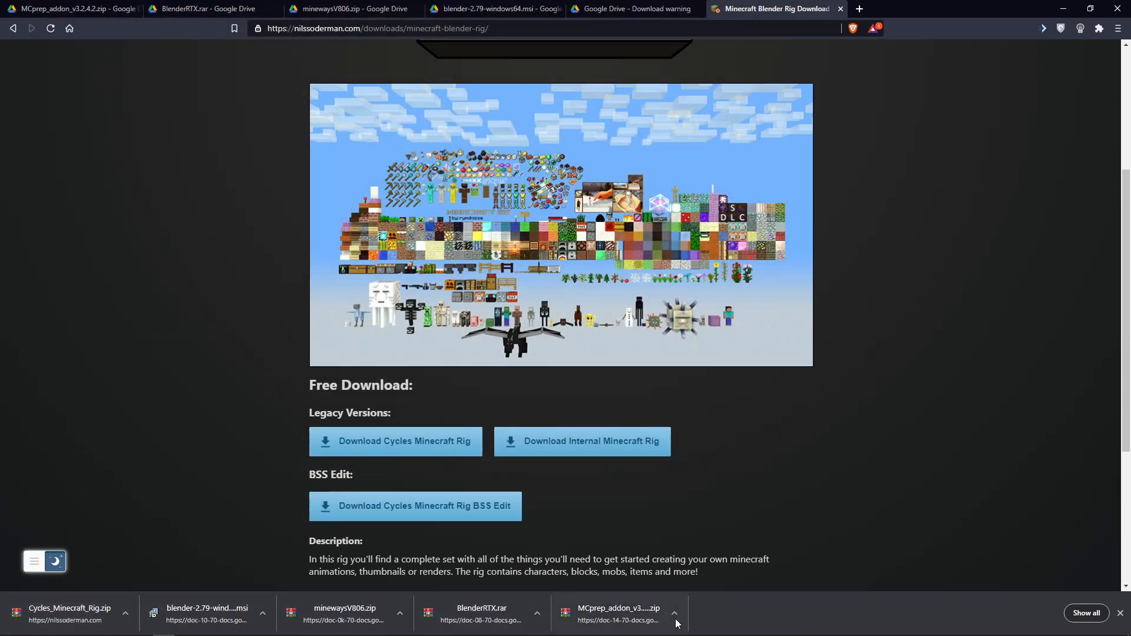
Minimize the browser and Blender, move the desktop's Blender folder to free space, and open it in a maximized window
left_click(1065, 10)
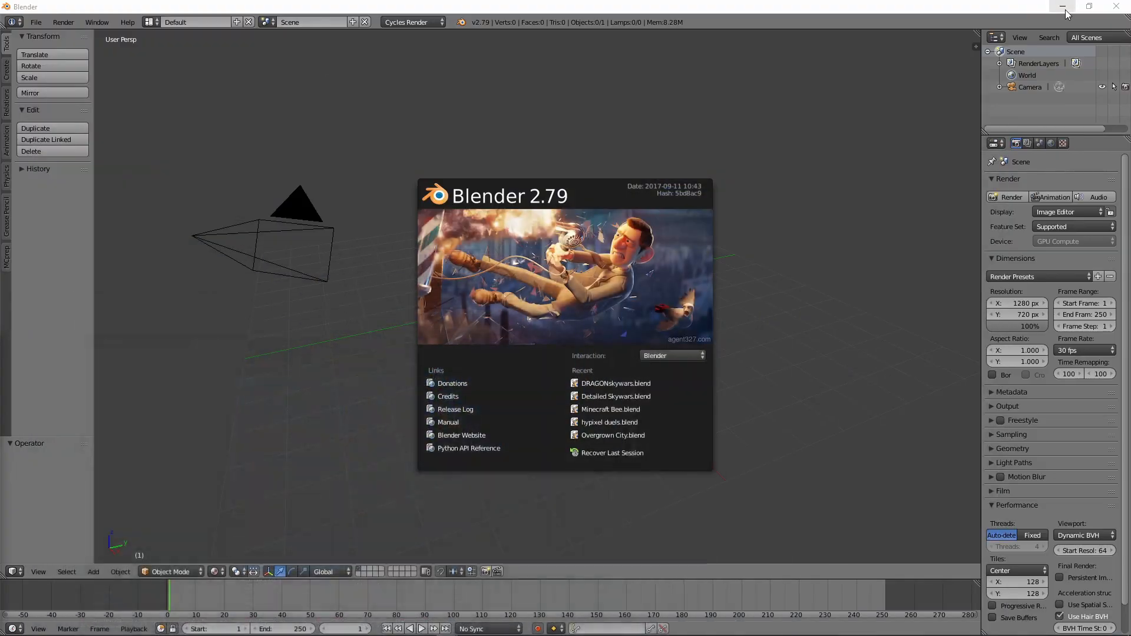
left_click(1064, 7)
left_click_drag(111, 115, 381, 262)
double_click(382, 263)
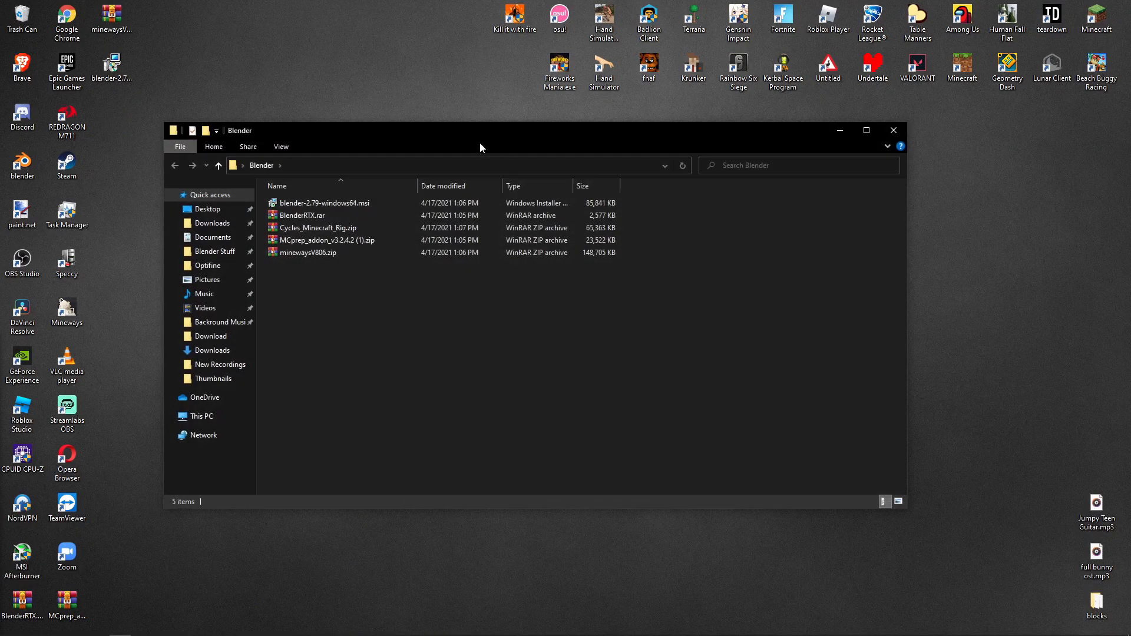
double_click(480, 144)
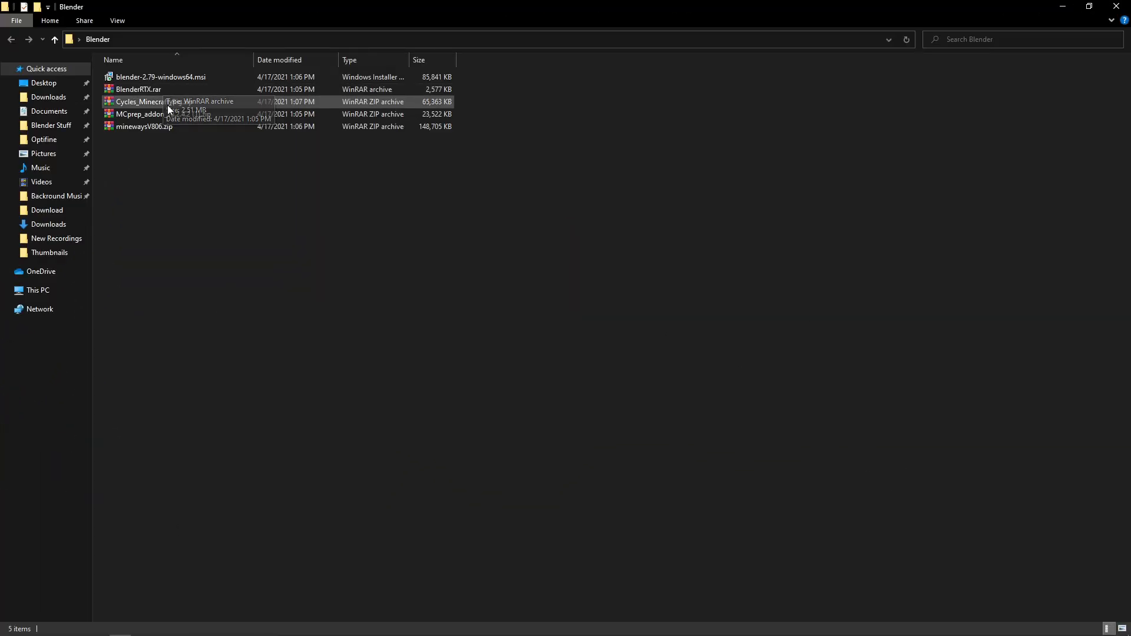
Launch the blender-2.79-windows64.msi installer and exit its setup wizard without installing
double_click(180, 77)
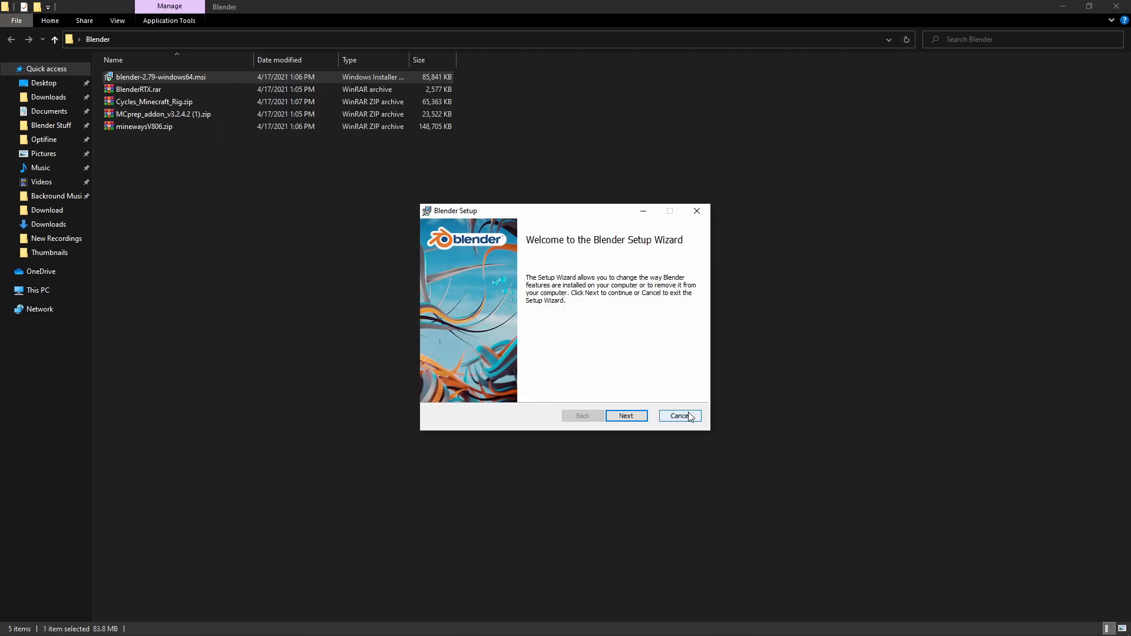
left_click(690, 417)
left_click(540, 344)
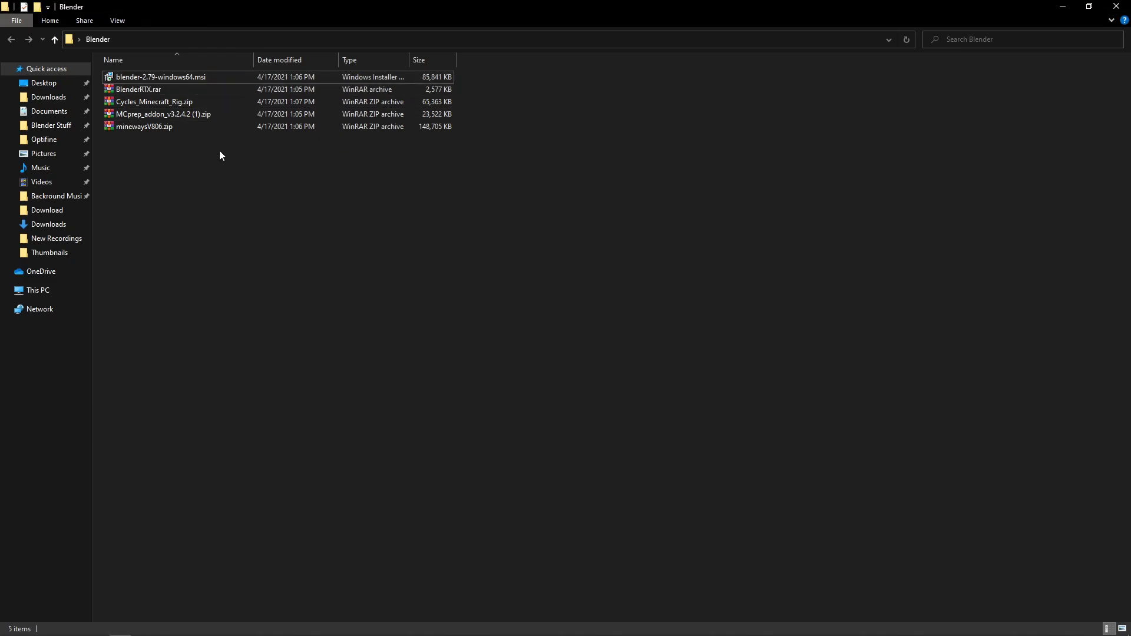
Inspect the contents of BlenderRTX.rar in WinRAR and close the archive
double_click(139, 92)
left_click(789, 129)
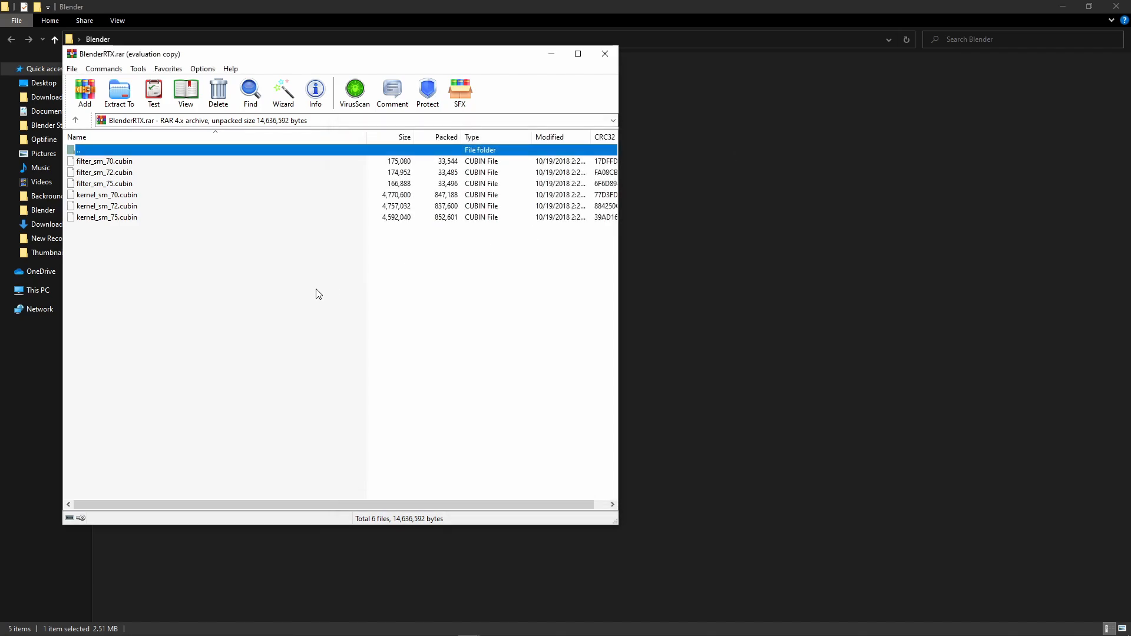
left_click_drag(195, 59, 229, 68)
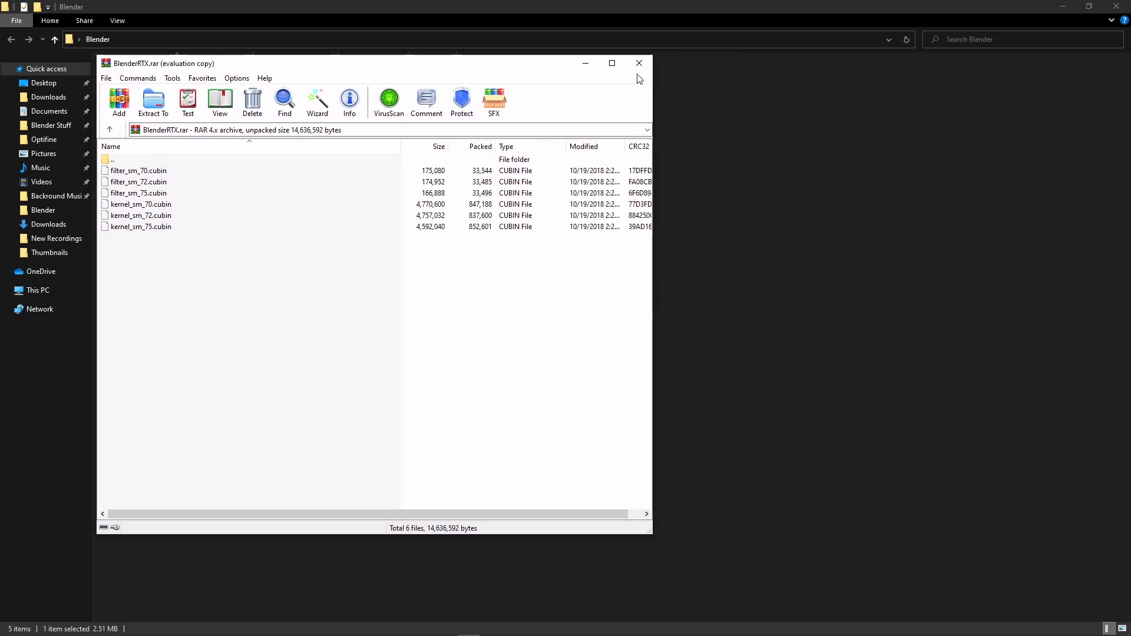
left_click(642, 64)
Reopen BlenderRTX.rar in WinRAR, dismiss the license reminder, and move the archive window clear of the file list
right_click(149, 90)
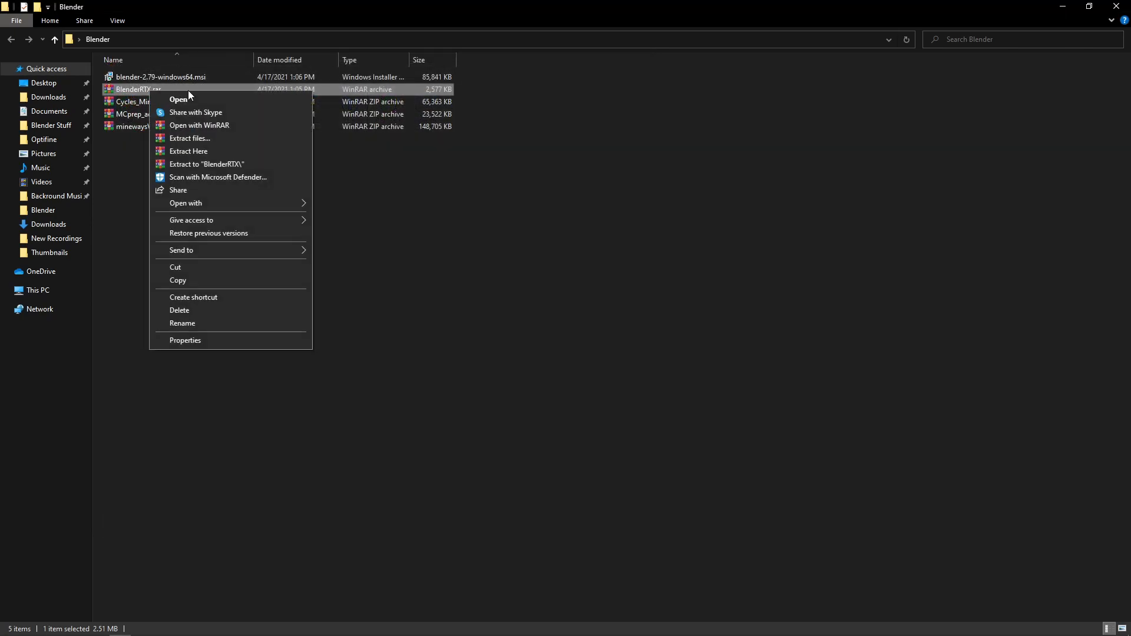
left_click(136, 177)
double_click(164, 88)
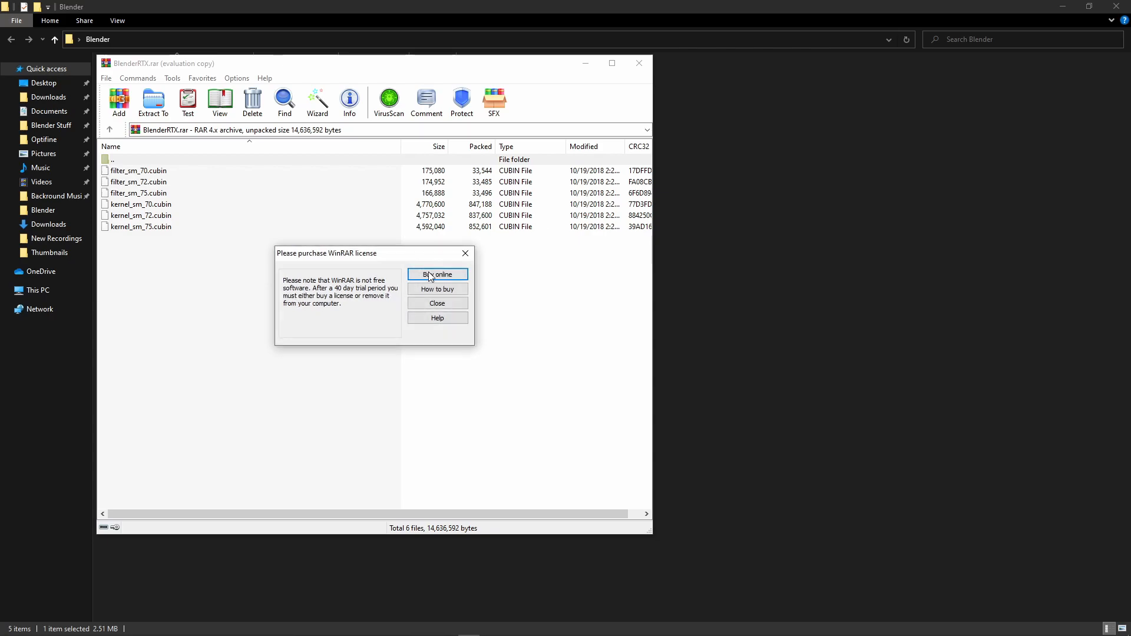
left_click(464, 254)
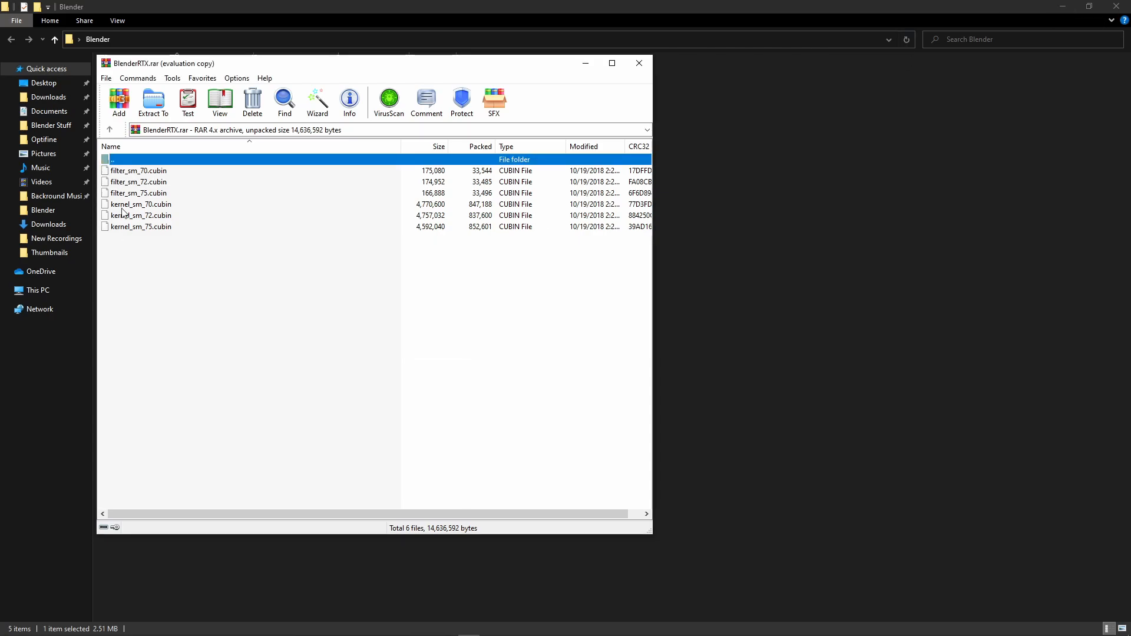
left_click_drag(251, 68, 589, 63)
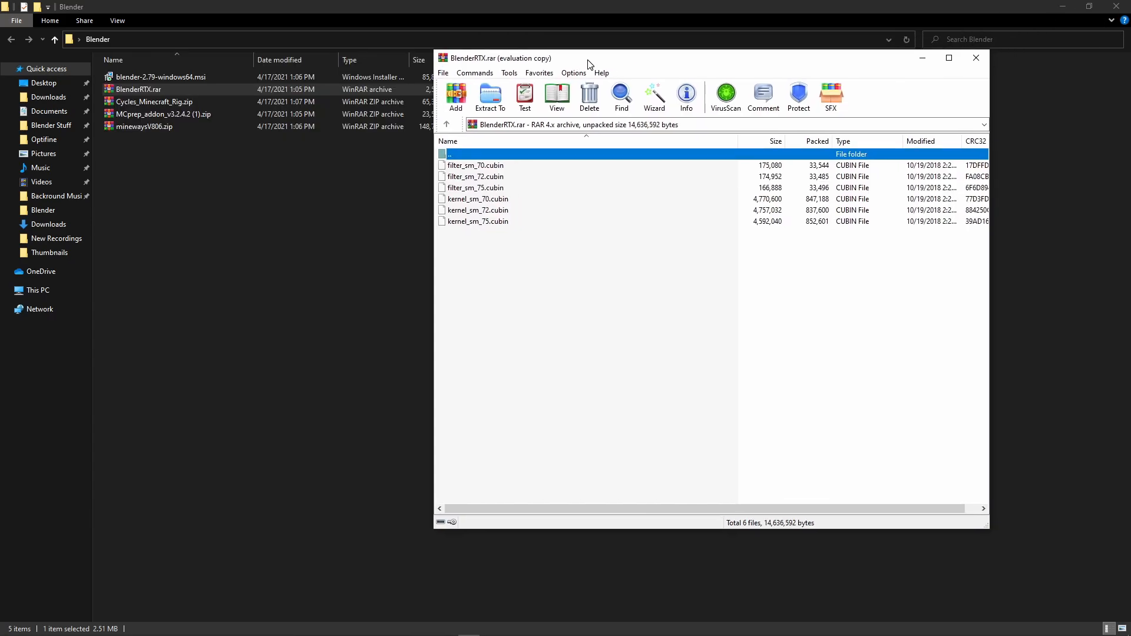
Open the folder C:\Program Files\Blender Foundation\Blender\2.79\scripts\addons\cycles\lib in File Explorer
left_click(42, 290)
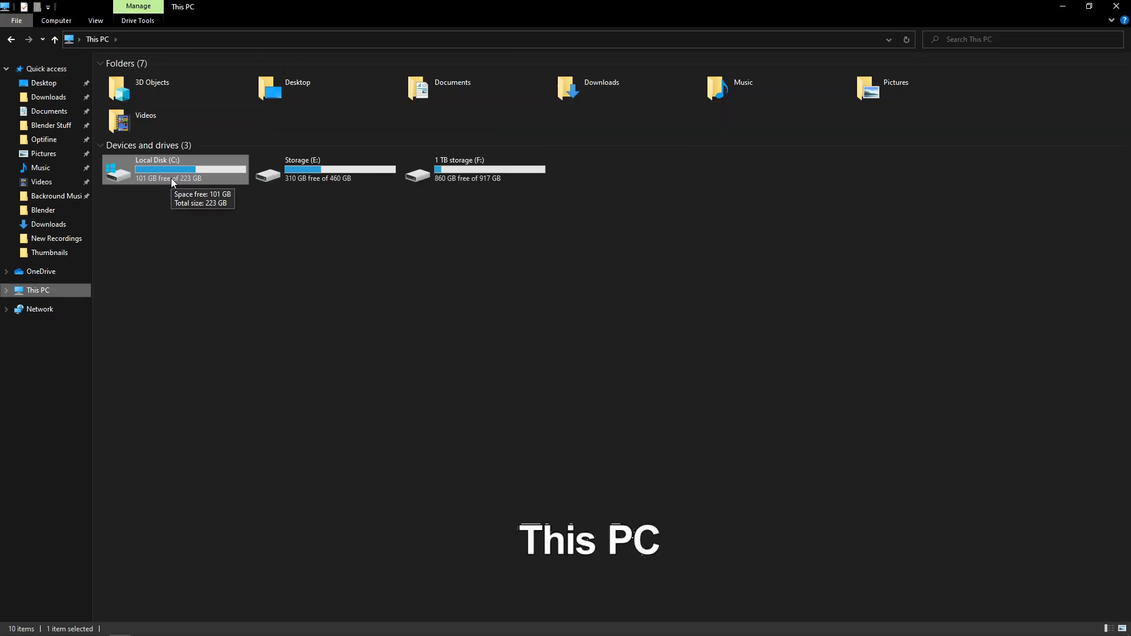
double_click(171, 177)
double_click(145, 188)
double_click(168, 115)
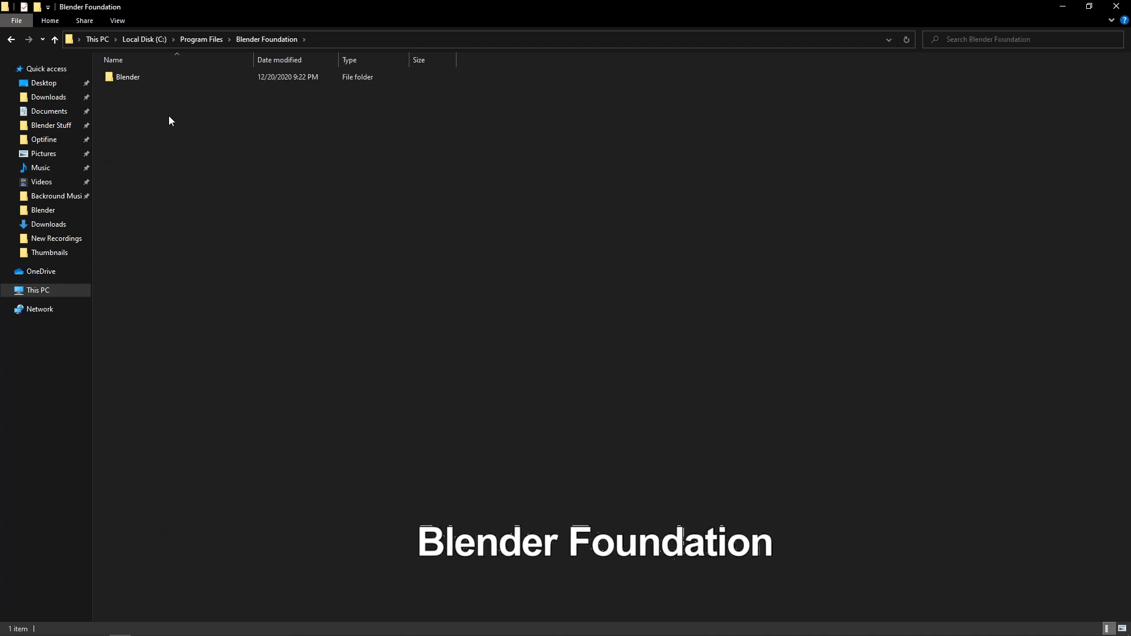
double_click(156, 78)
double_click(156, 77)
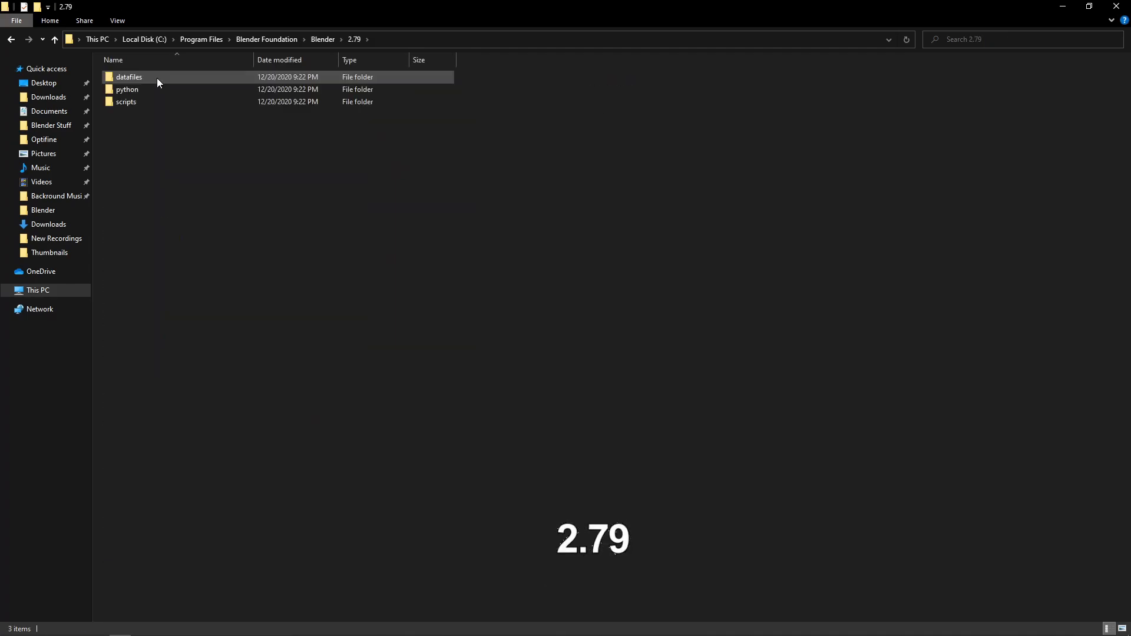
double_click(143, 100)
double_click(144, 76)
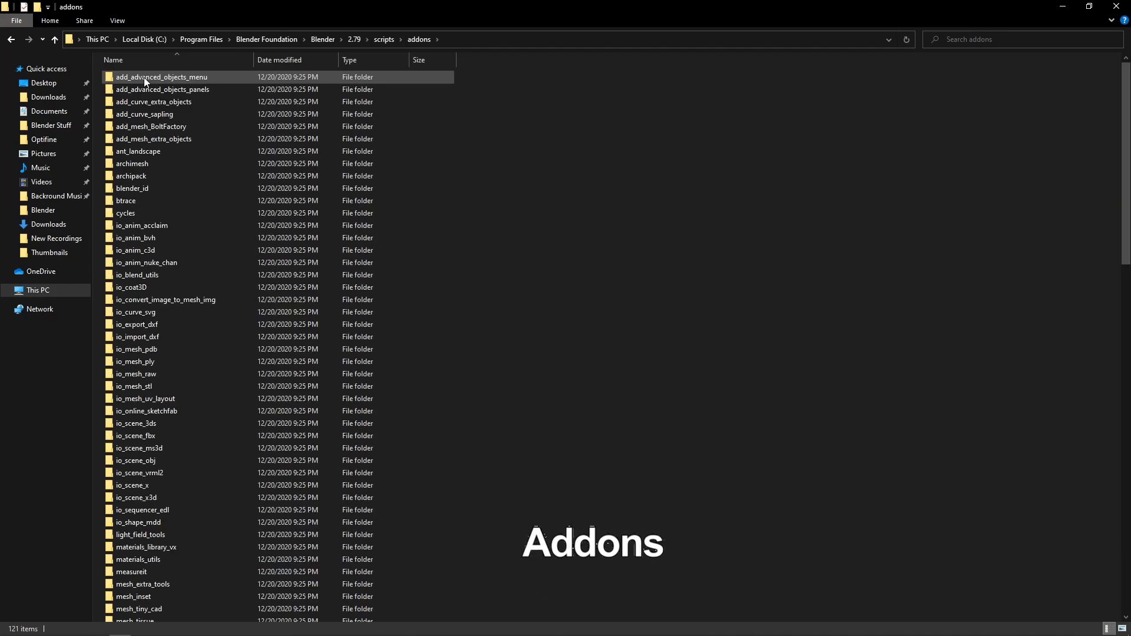
double_click(139, 215)
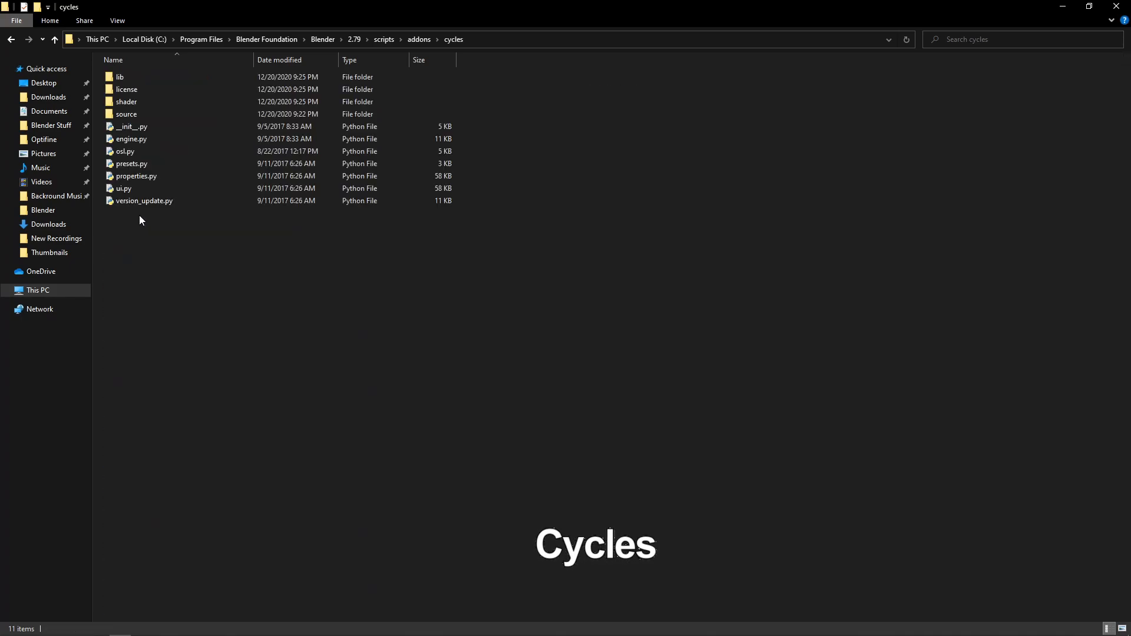
double_click(139, 79)
Try to copy all six .cubin files from the BlenderRTX archive into the lib folder, cancelling at the replace-files prompt
left_click_drag(342, 7, 391, 9)
left_click(836, 353)
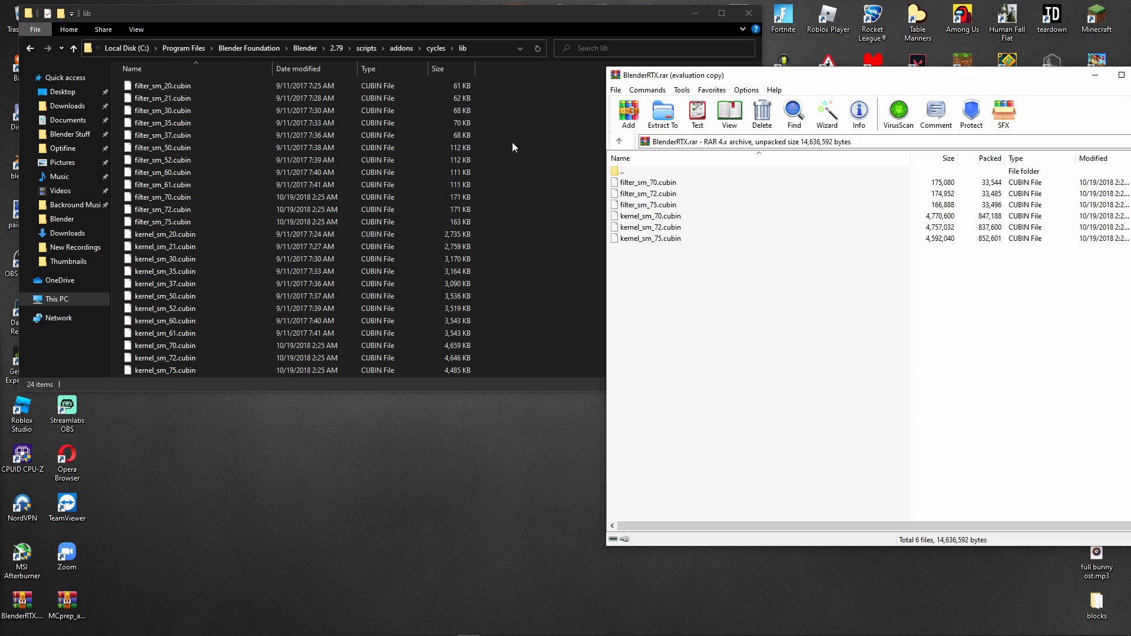
left_click_drag(729, 294, 692, 186)
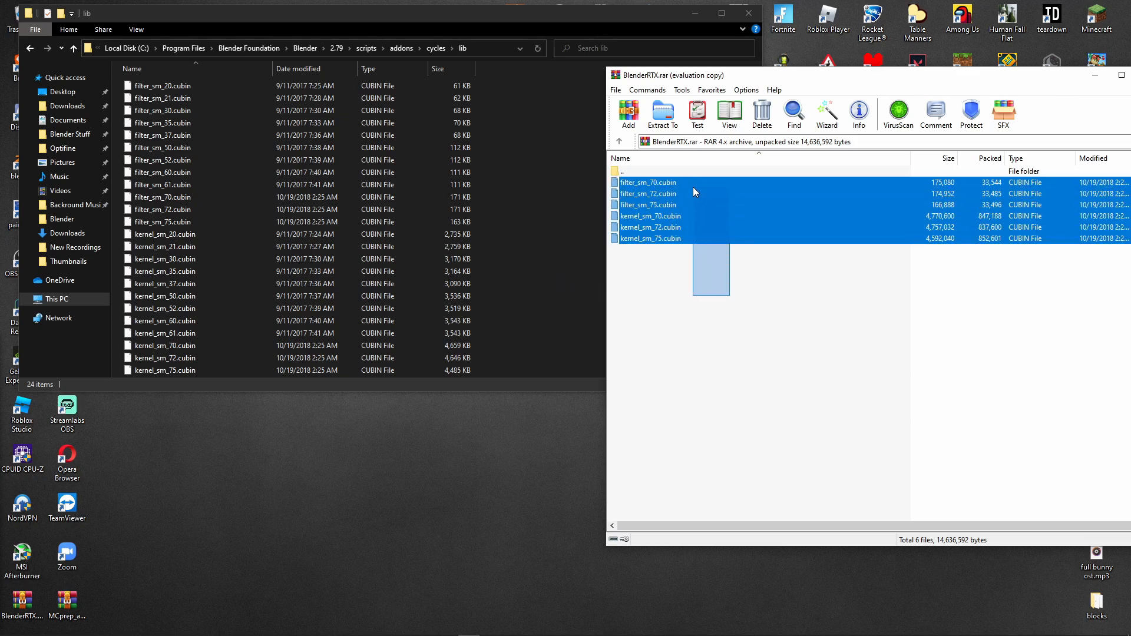
left_click_drag(789, 204, 469, 201)
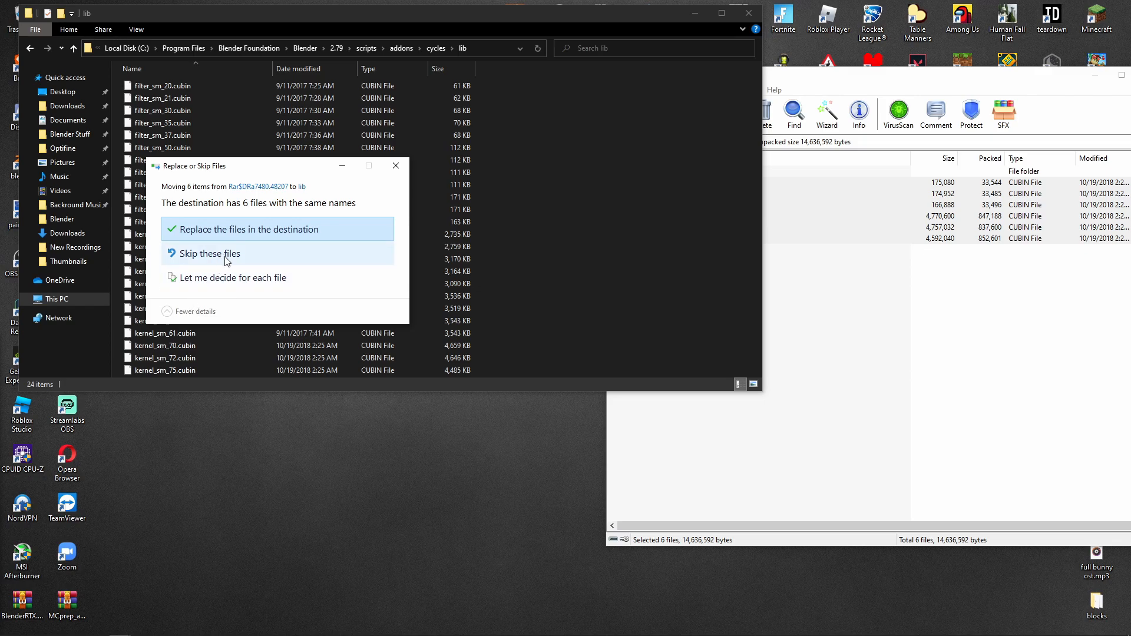
left_click(396, 166)
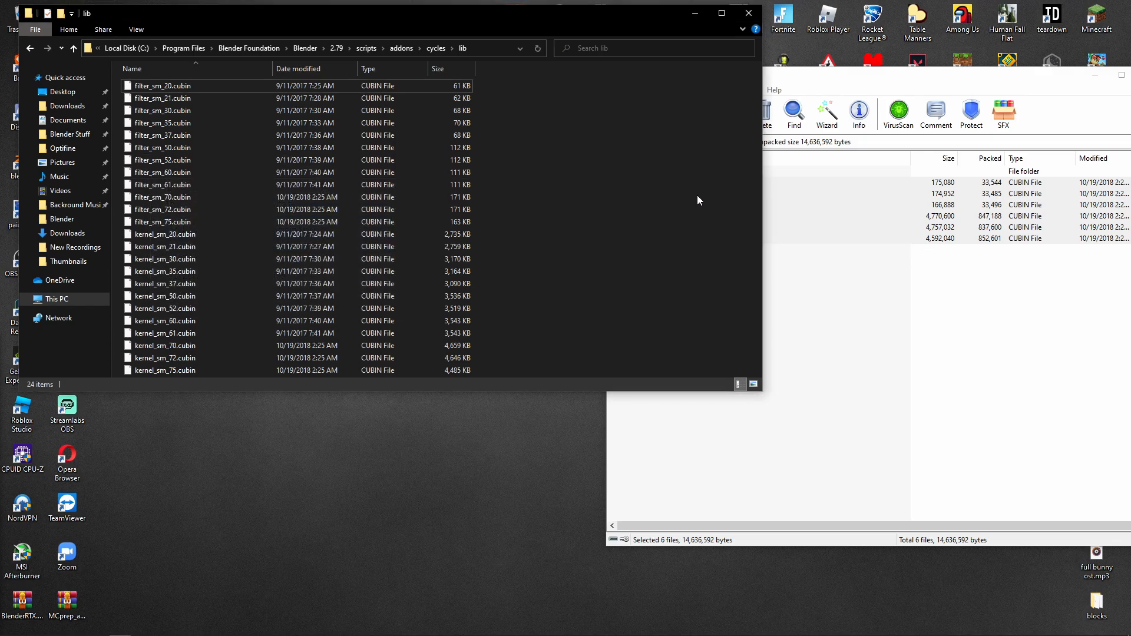
Close the archive and lib folder windows, and check the desktop's Blender folder before closing it as well
left_click(876, 352)
left_click_drag(943, 79, 571, 113)
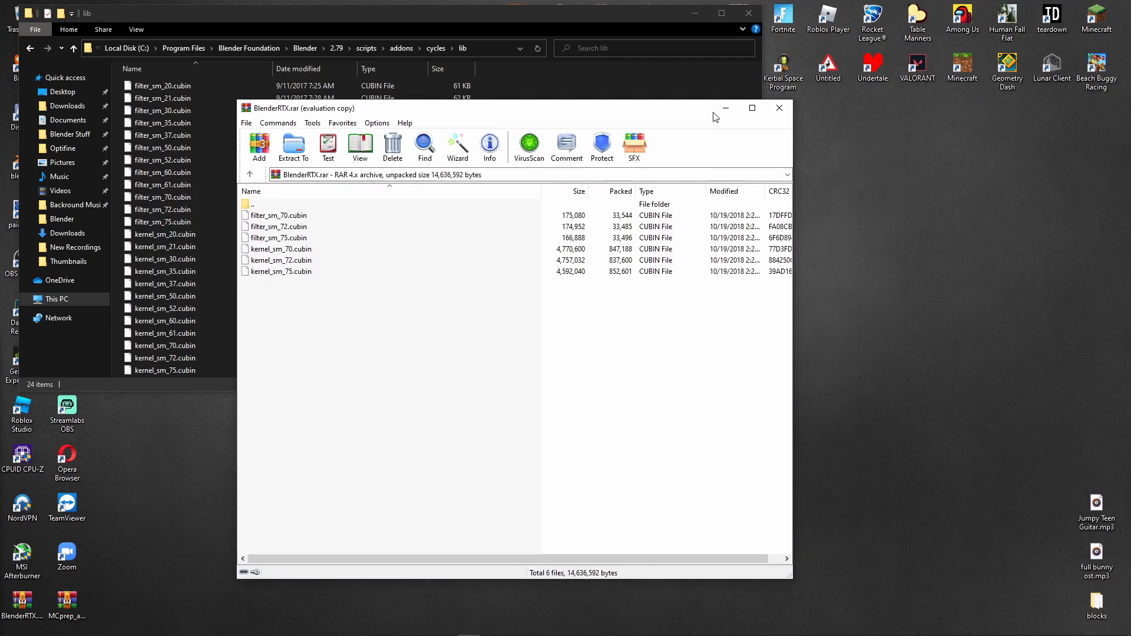
left_click(779, 109)
left_click(755, 20)
double_click(384, 265)
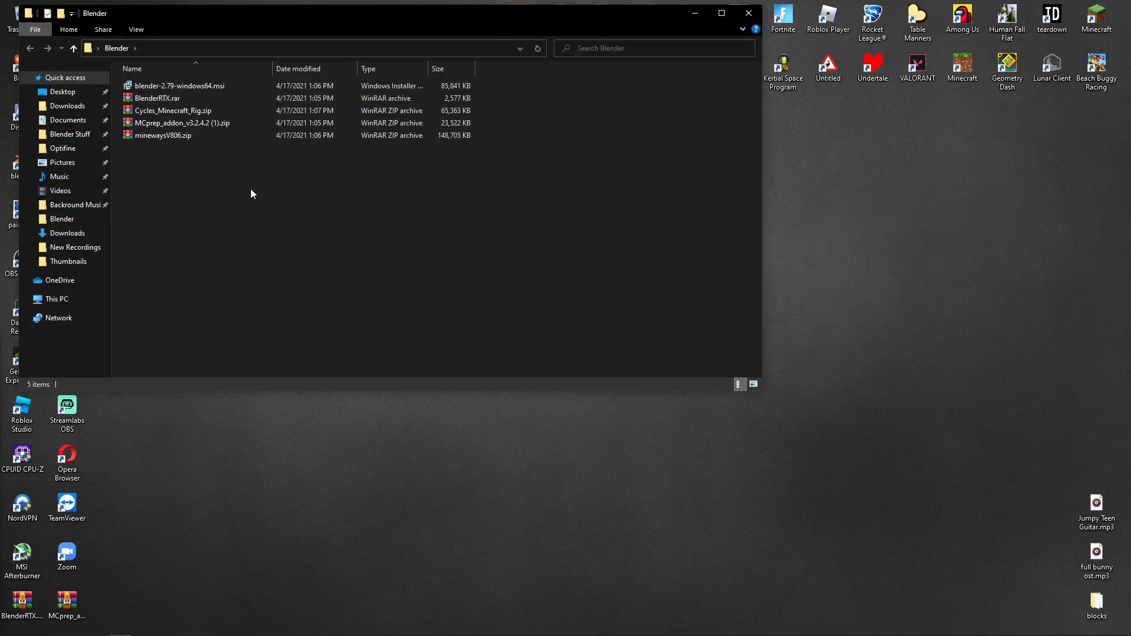
key("alt+F4")
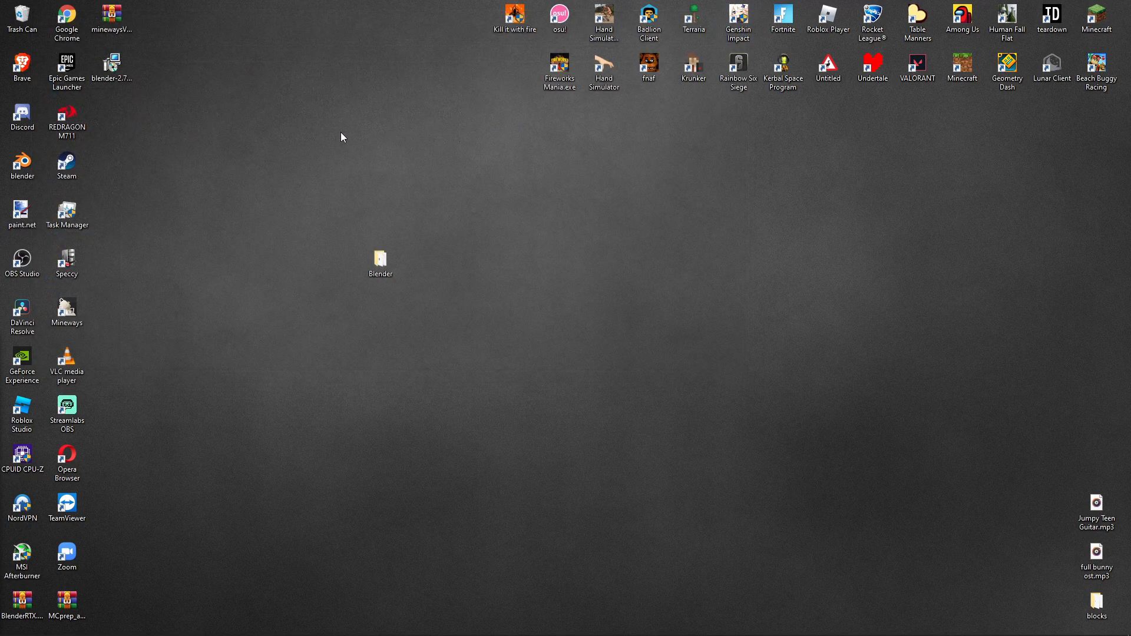
Launch Blender 2.79 from its desktop shortcut and dismiss the splash screen
left_click(233, 628)
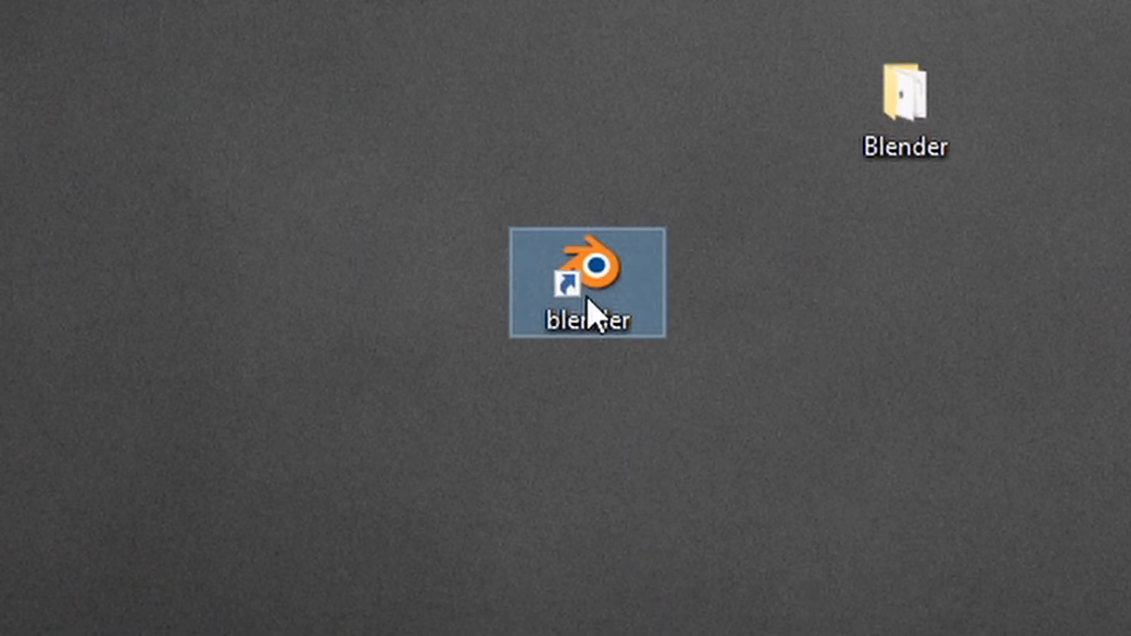
double_click(291, 315)
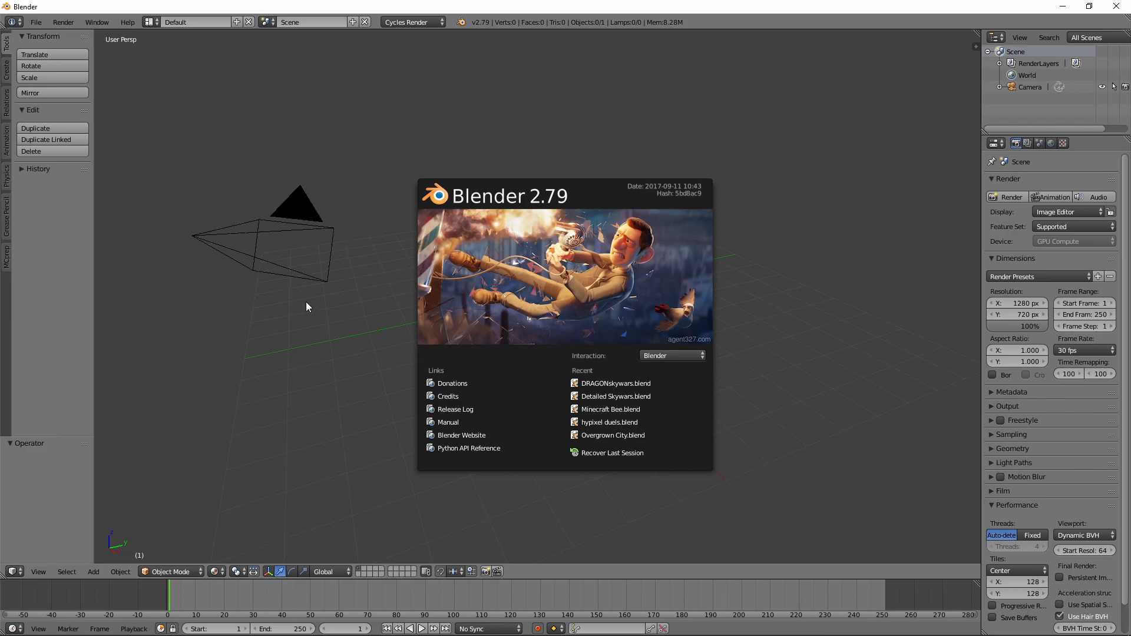
left_click(265, 315)
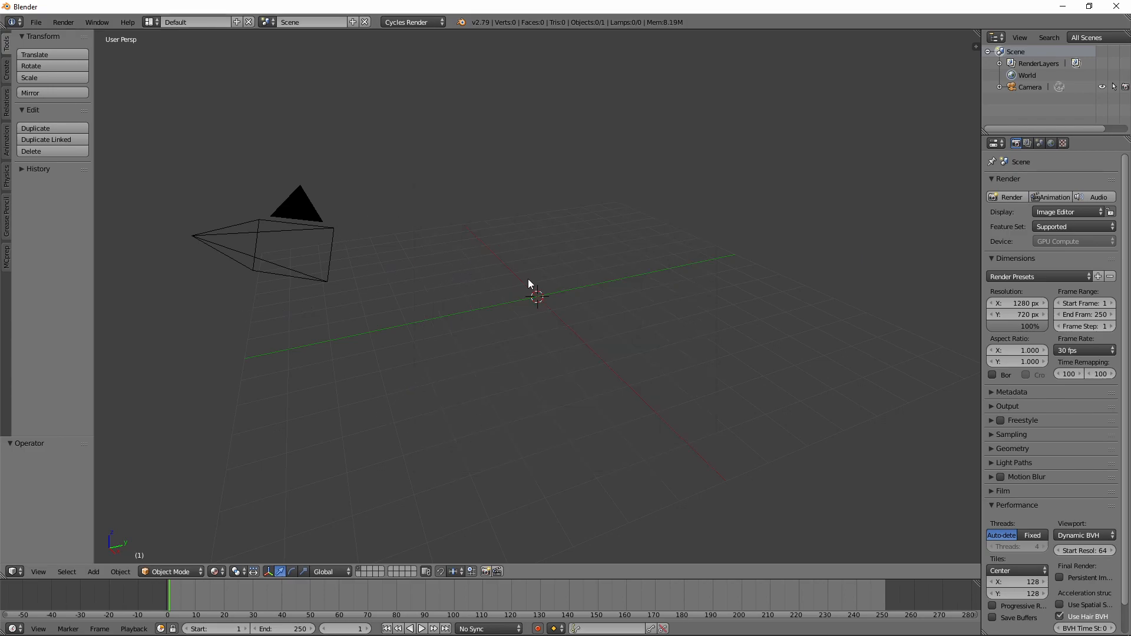
Orbit around the empty scene and reposition the viewpoint using fly navigation
key("n")
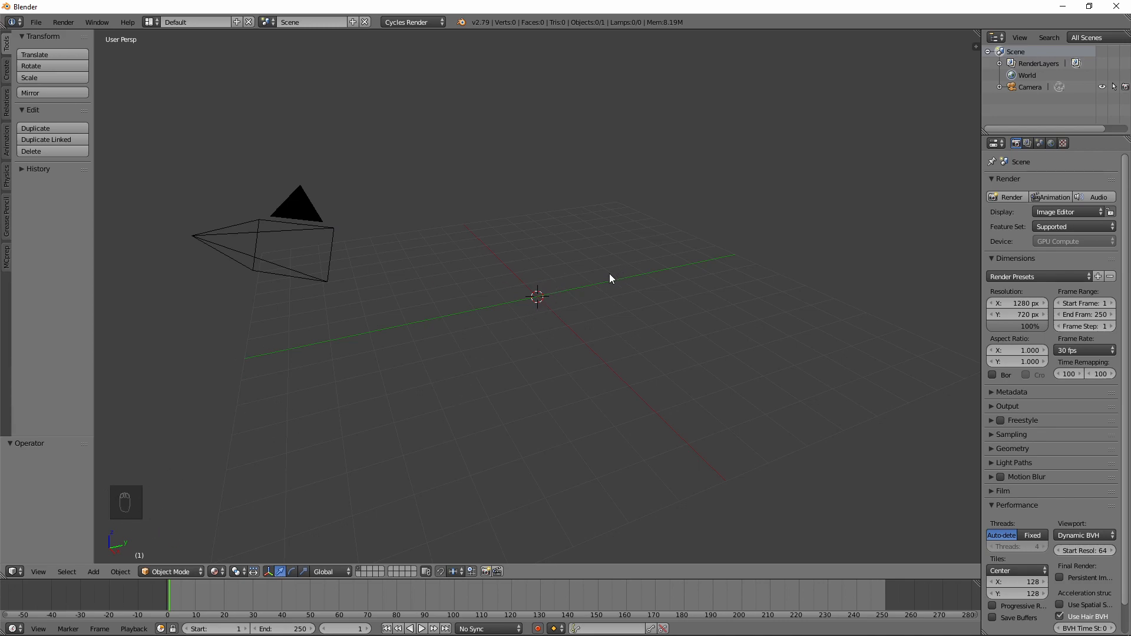
middle_click_drag(602, 274, 568, 307)
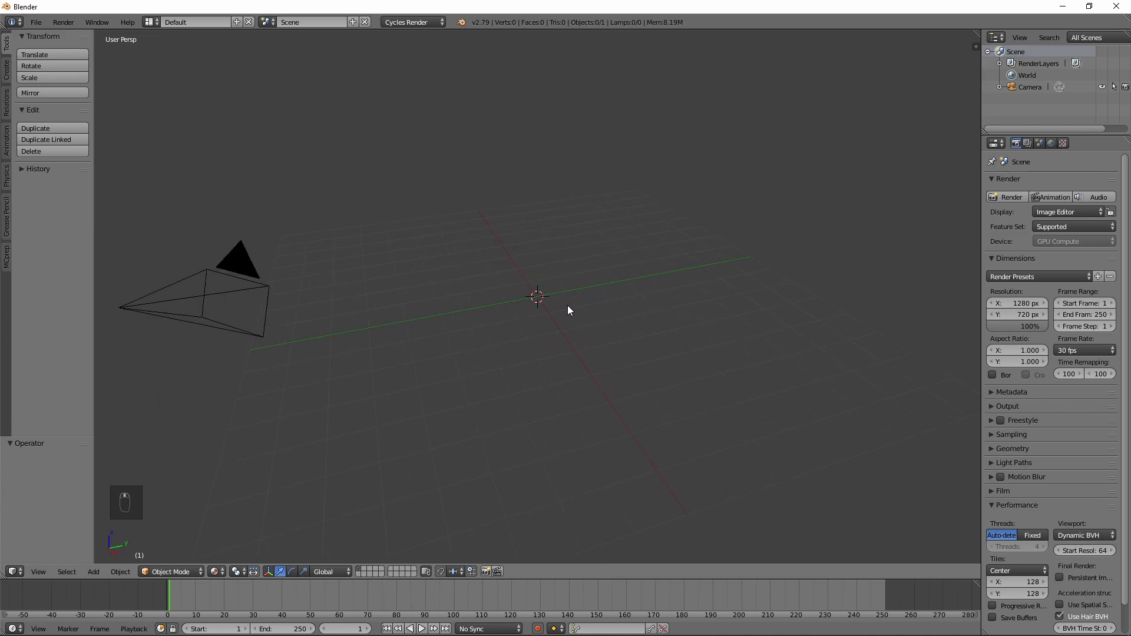
middle_click_drag(453, 323, 501, 371)
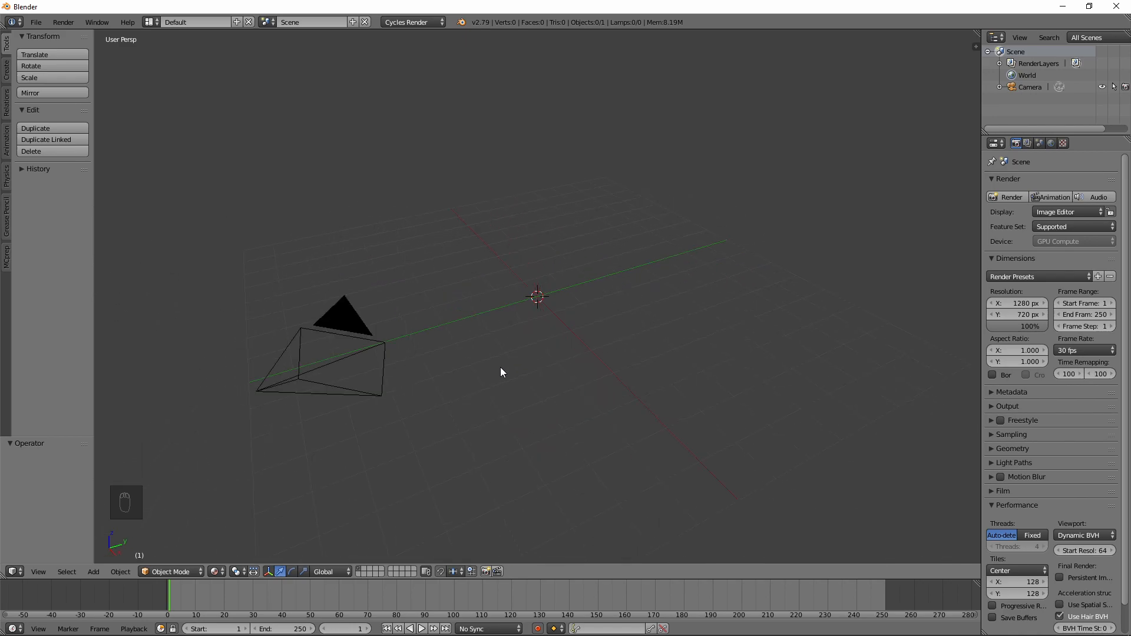
middle_click_drag(656, 277, 629, 395)
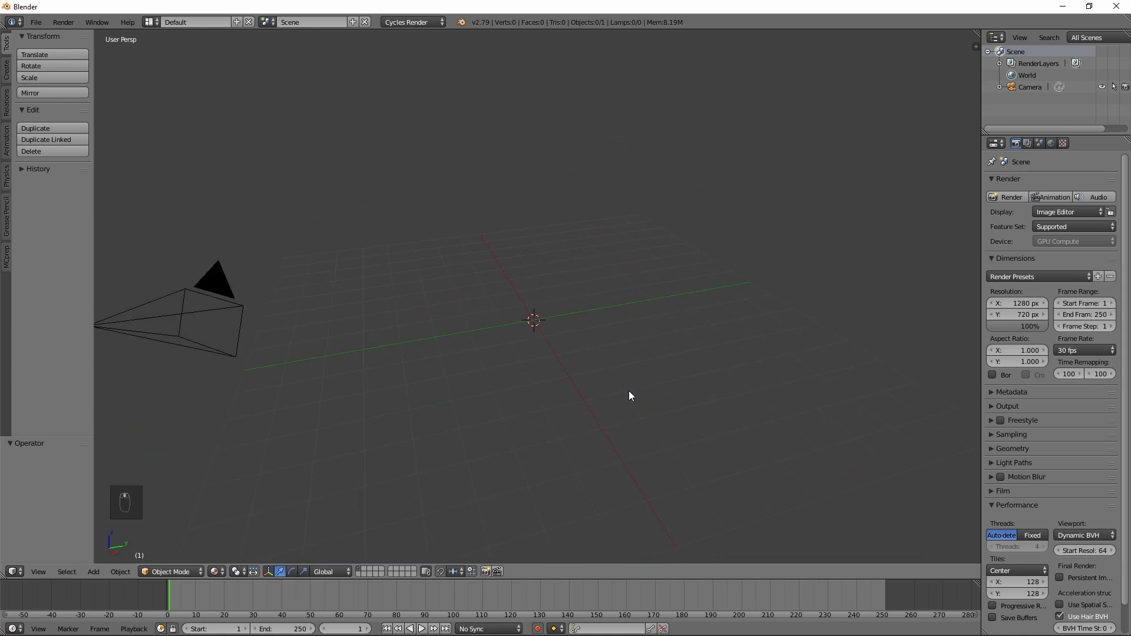
key("shift+f")
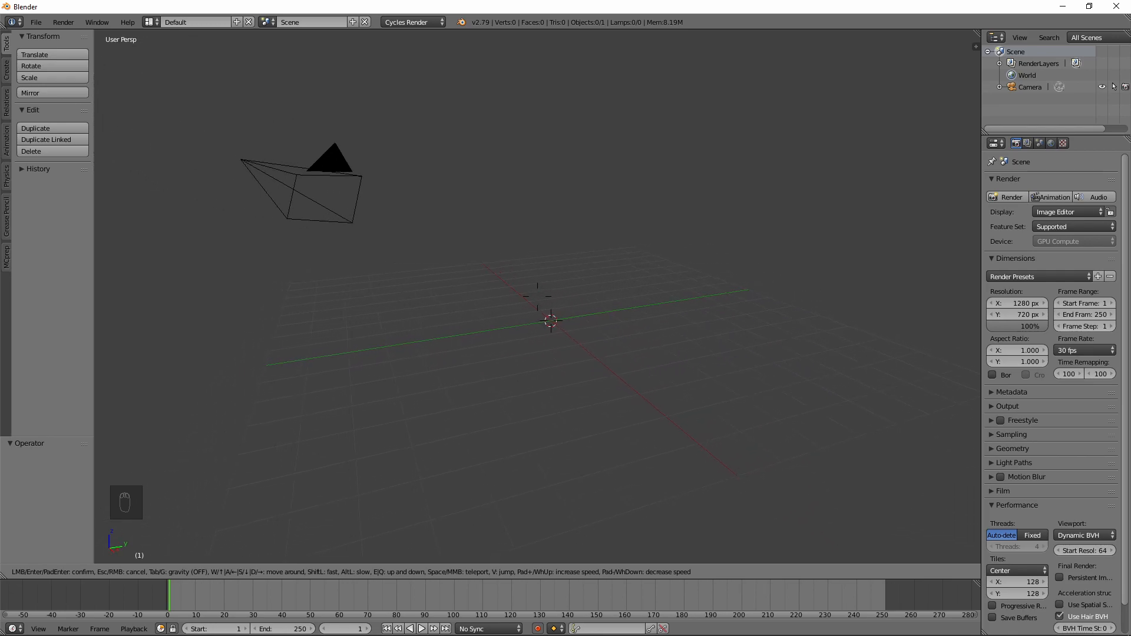
left_click(609, 313)
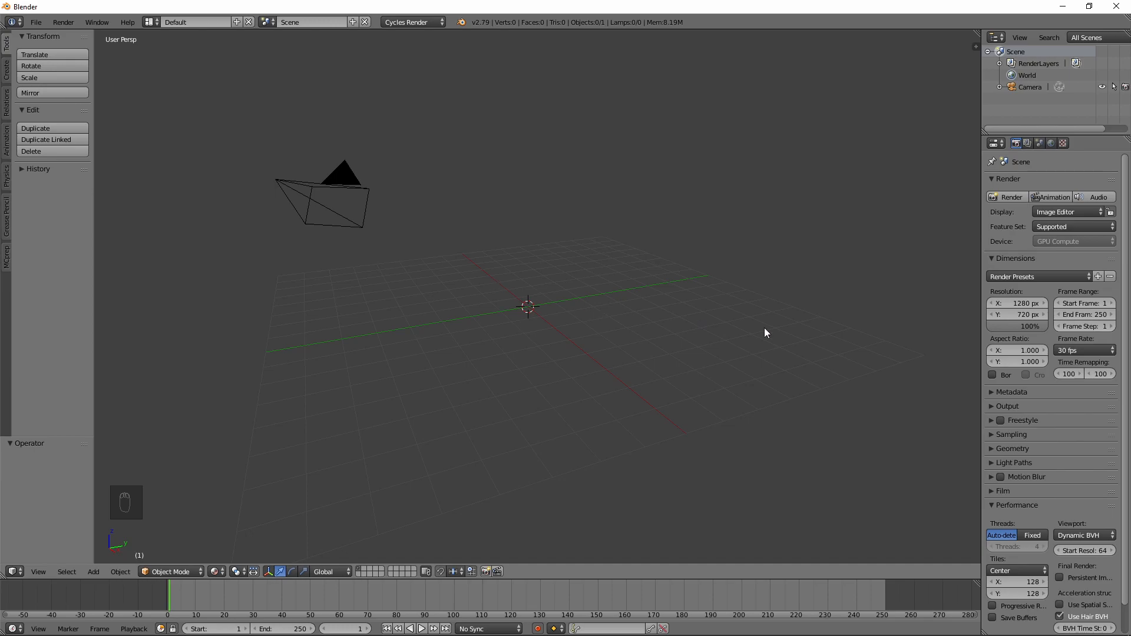
Widen the properties editor and set the render resolution to 1280 × 720 px
left_click_drag(980, 257, 942, 256)
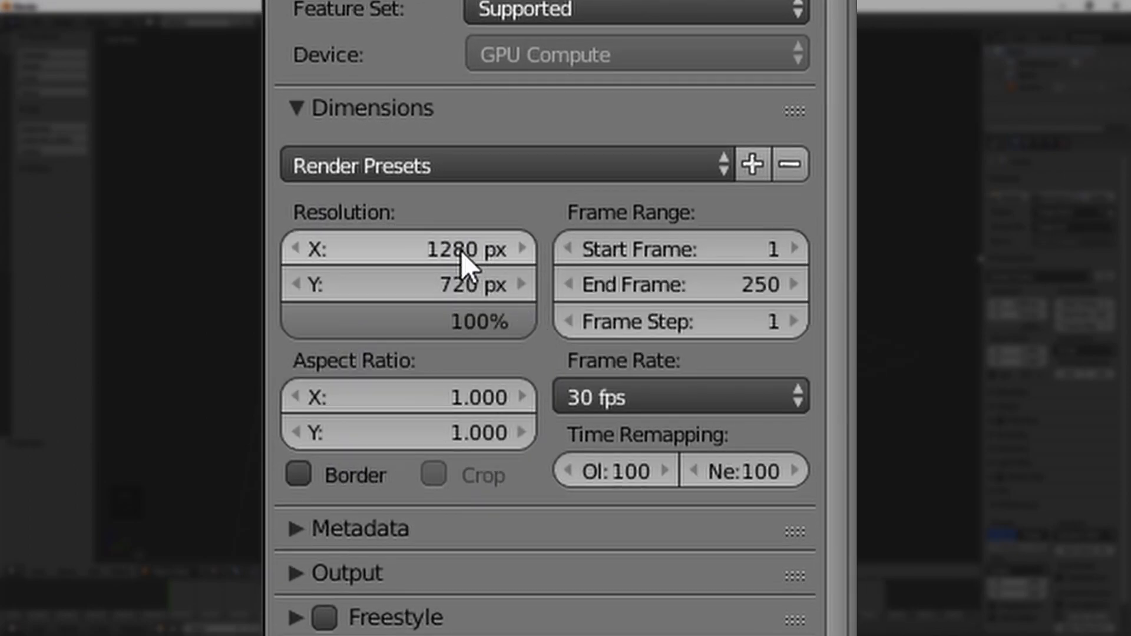
left_click(411, 249)
type("1280")
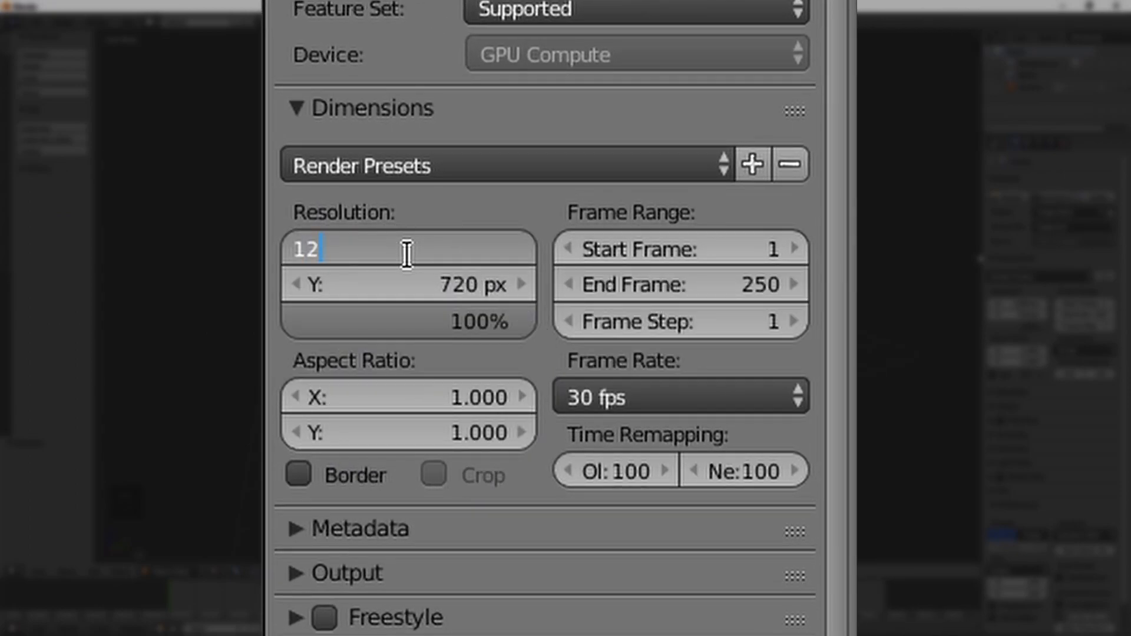
key("Return")
left_click(394, 298)
type("720")
key("Return")
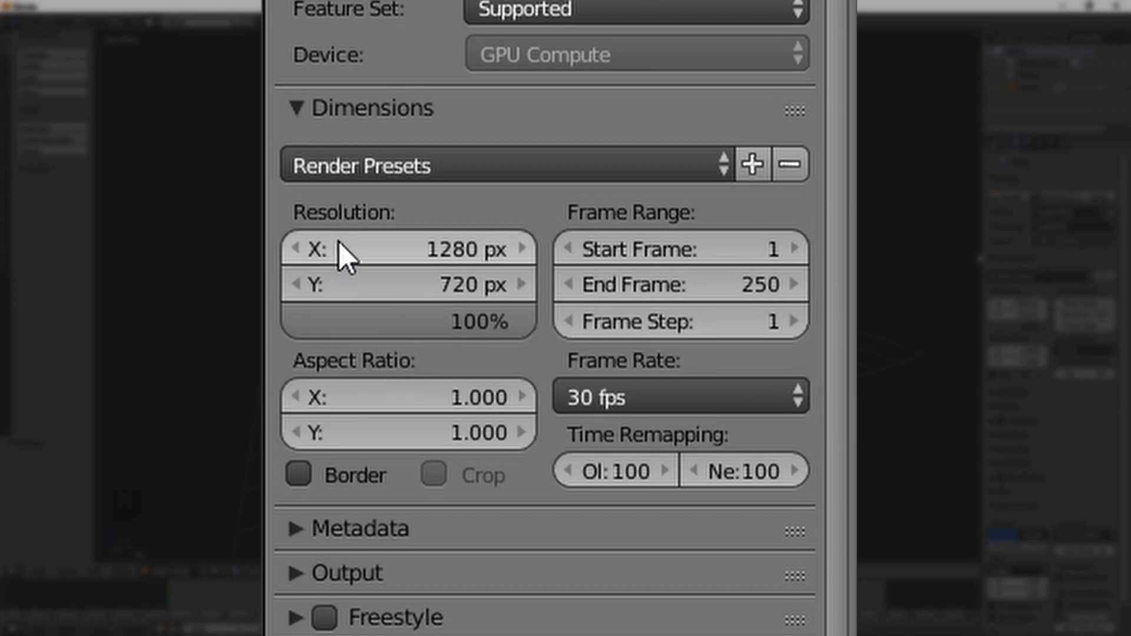
mouse_move(370, 324)
left_mouse_down()
mouse_move(219, 324)
mouse_move(370, 324)
mouse_move(354, 323)
left_mouse_up()
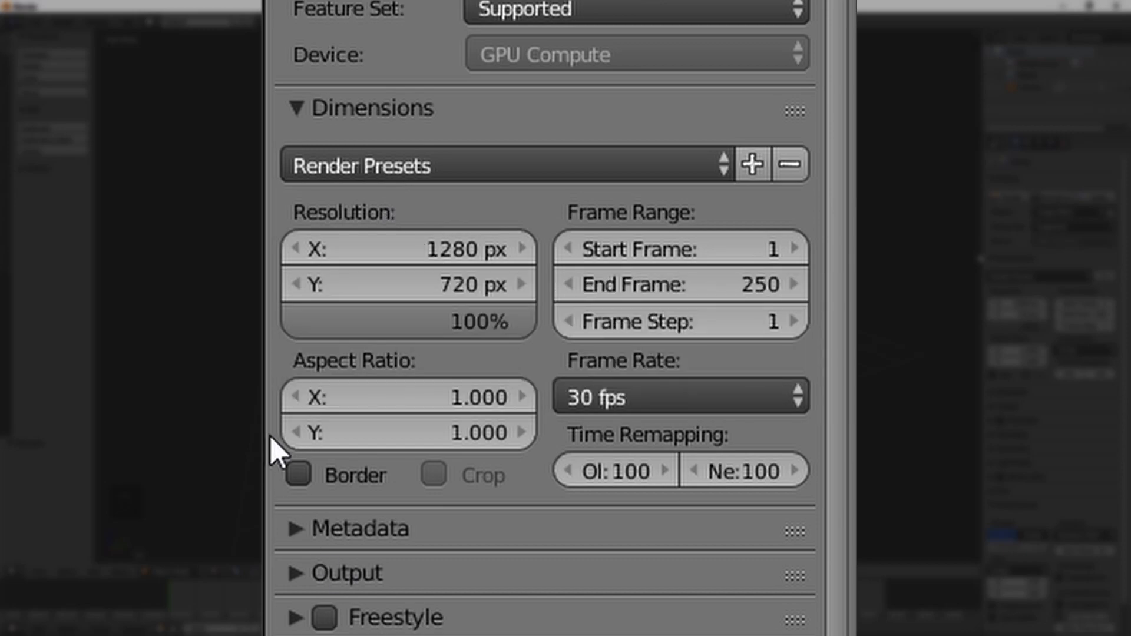
Expand the Sampling settings and keep 20 render samples and 4 preview samples
left_click_drag(268, 434, 253, 434)
scroll(486, 580, "down", 3)
left_click(417, 568)
scroll(465, 598, "down", 4)
scroll(665, 283, "down", 5)
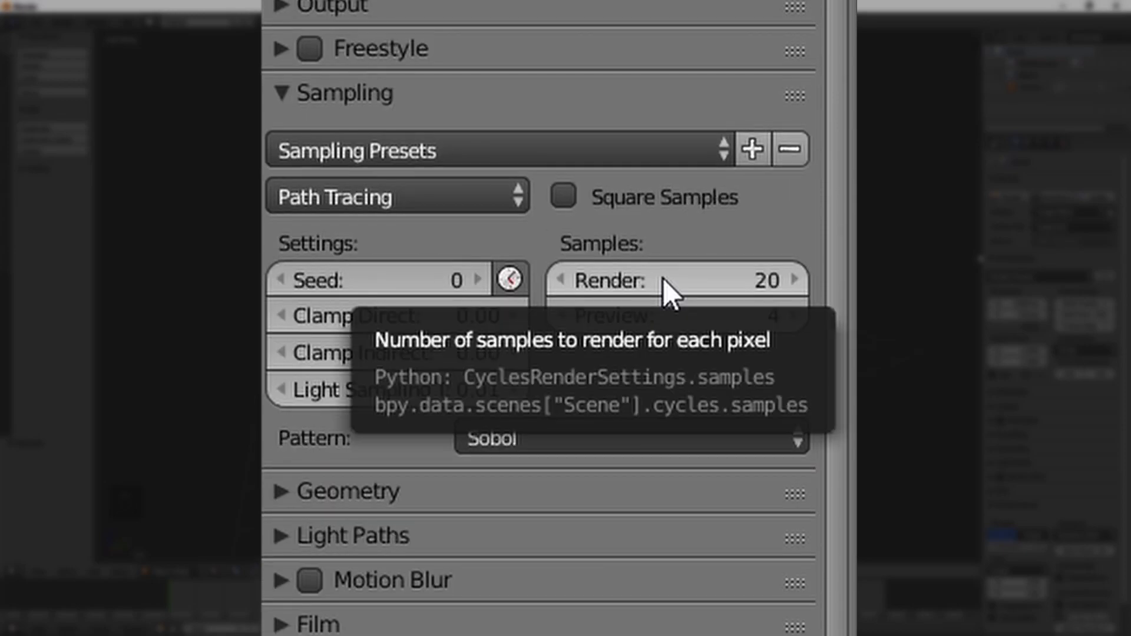
left_click(663, 278)
left_click(649, 374)
left_click(672, 315)
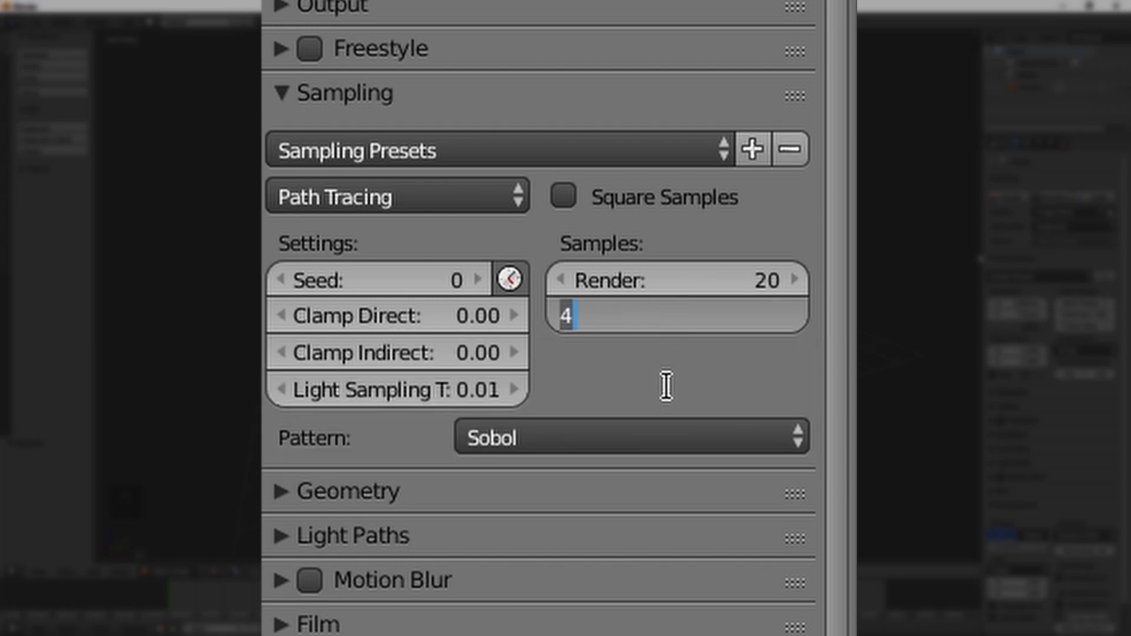
left_click(666, 386)
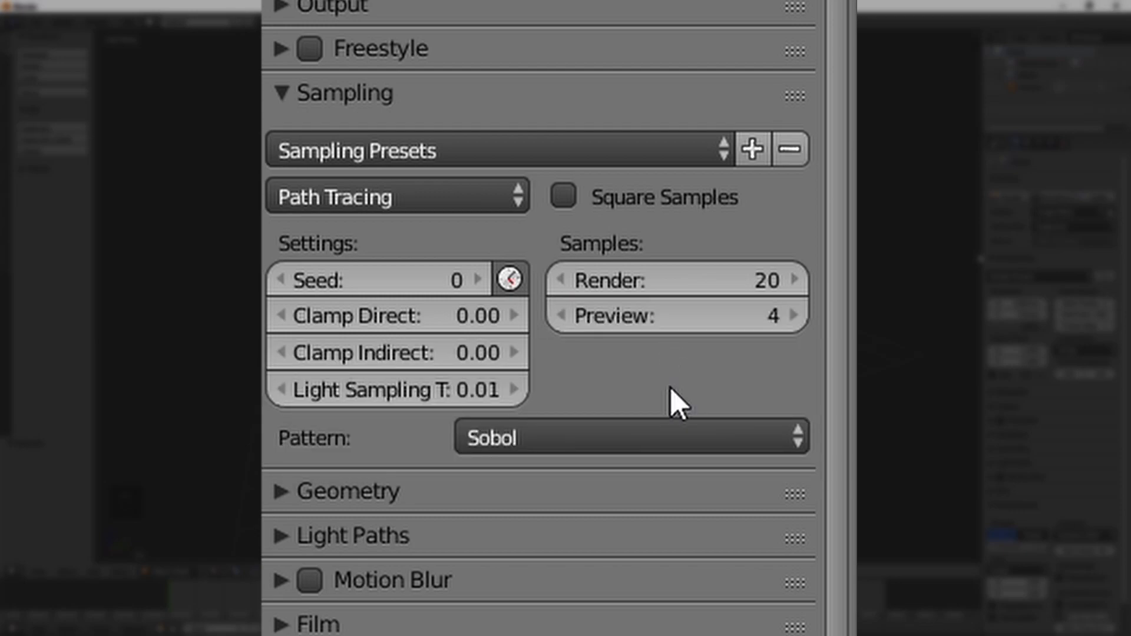
Collapse the Sampling settings, expand Light Paths, and keep the maximum light bounces at 2
left_click(361, 105)
left_click(400, 171)
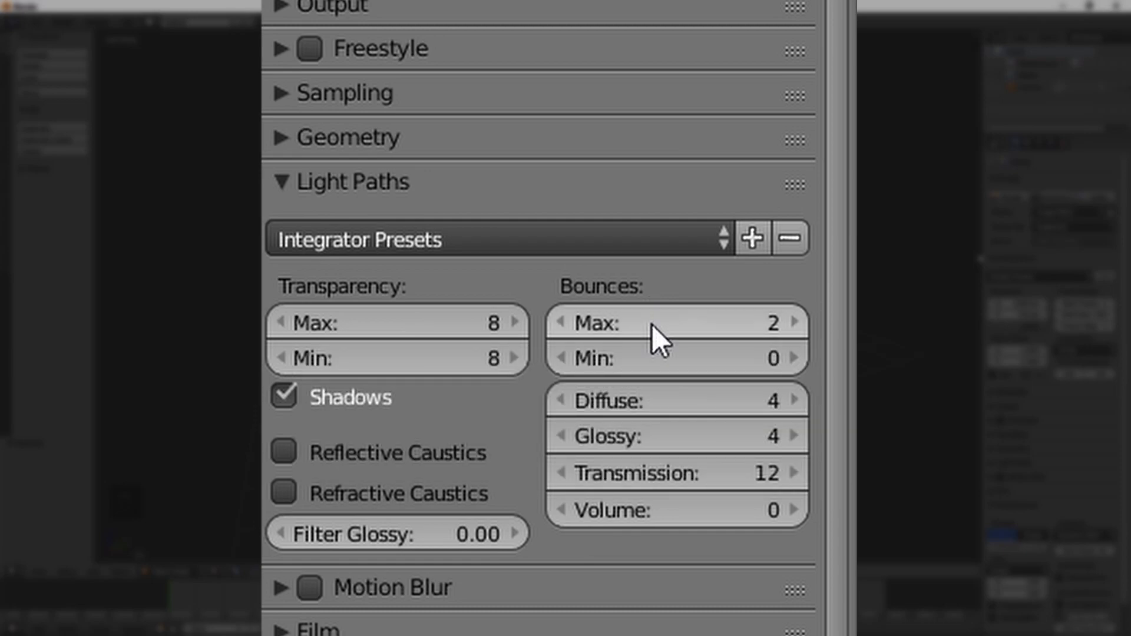
left_click(651, 324)
key("Return")
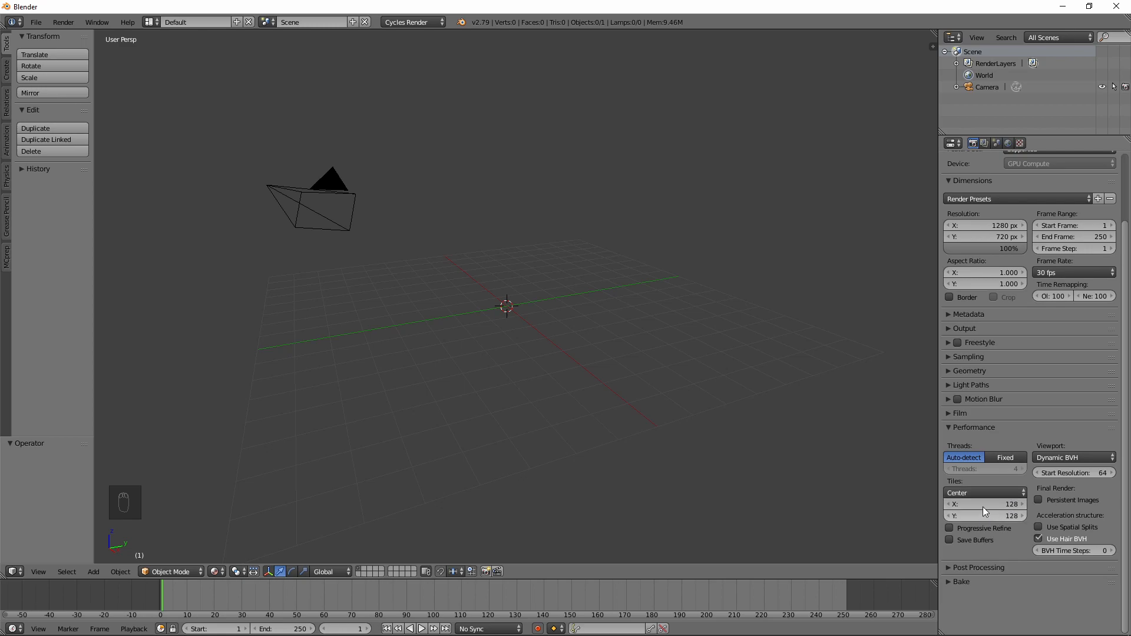
Collapse the Performance settings and narrow the properties editor to enlarge the 3D view
left_click(324, 193)
left_click_drag(936, 374, 955, 374)
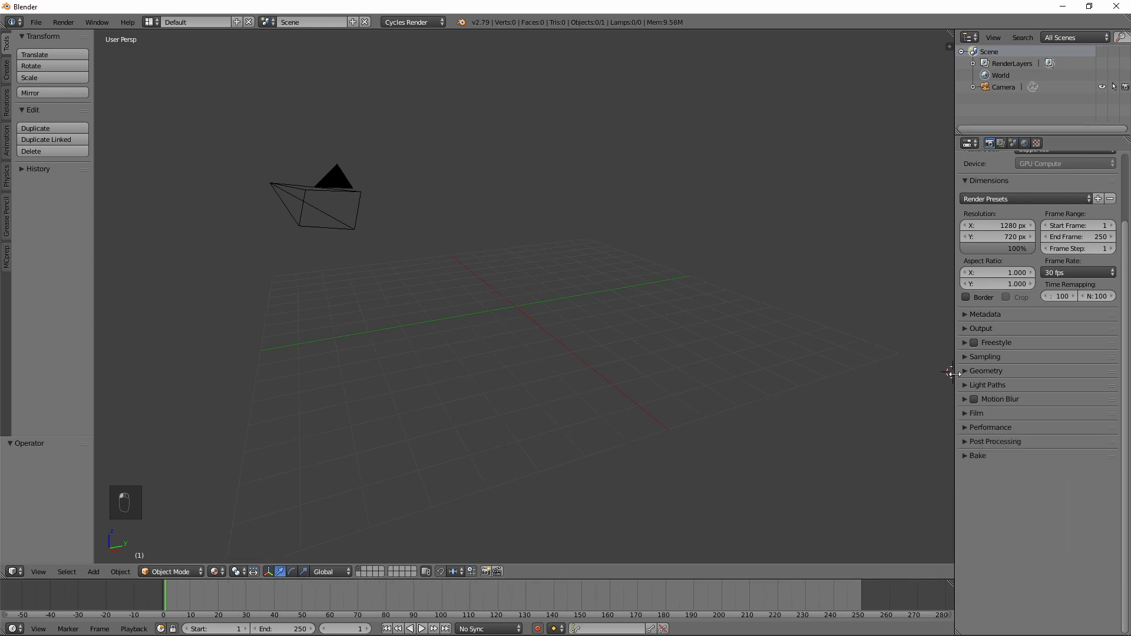
Open the user preferences and return to the 3D view
left_click(36, 22)
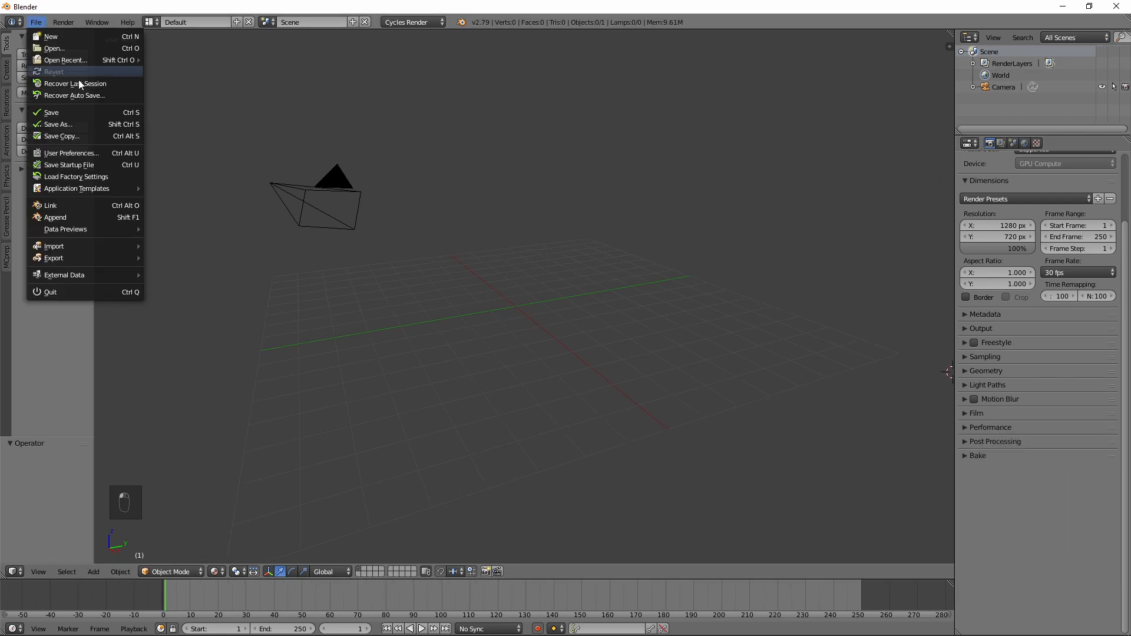
left_click(103, 150)
left_click(462, 18)
Add a cube, reset the 3D cursor to the scene centre, and snap the cube to the cursor
middle_click_drag(493, 373, 498, 394)
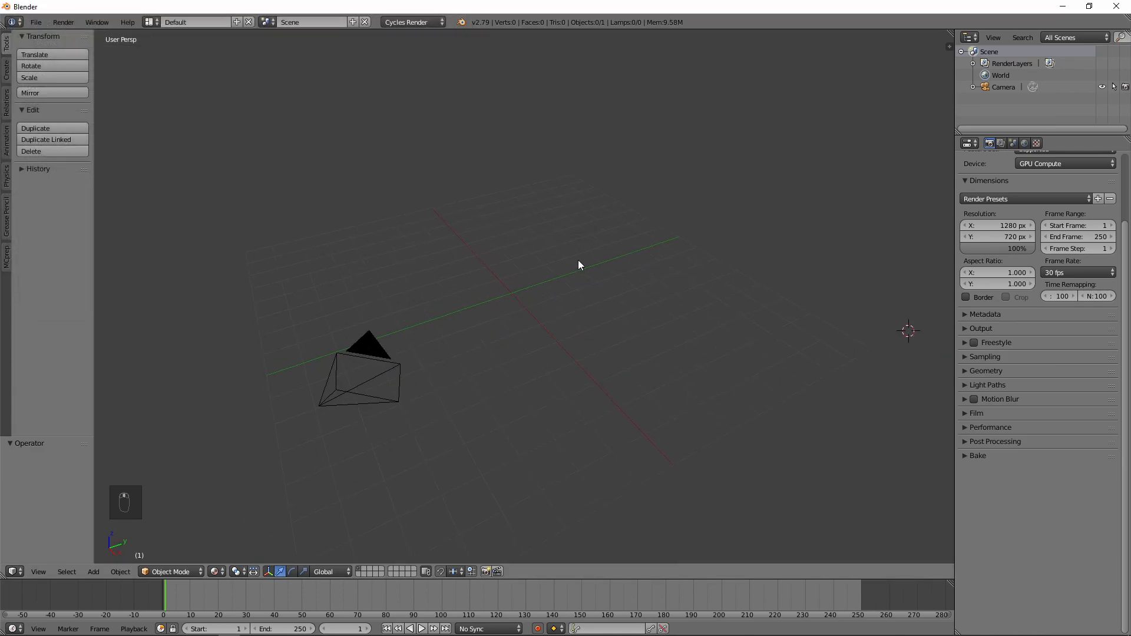
middle_click_drag(483, 253, 528, 265)
key("shift+c")
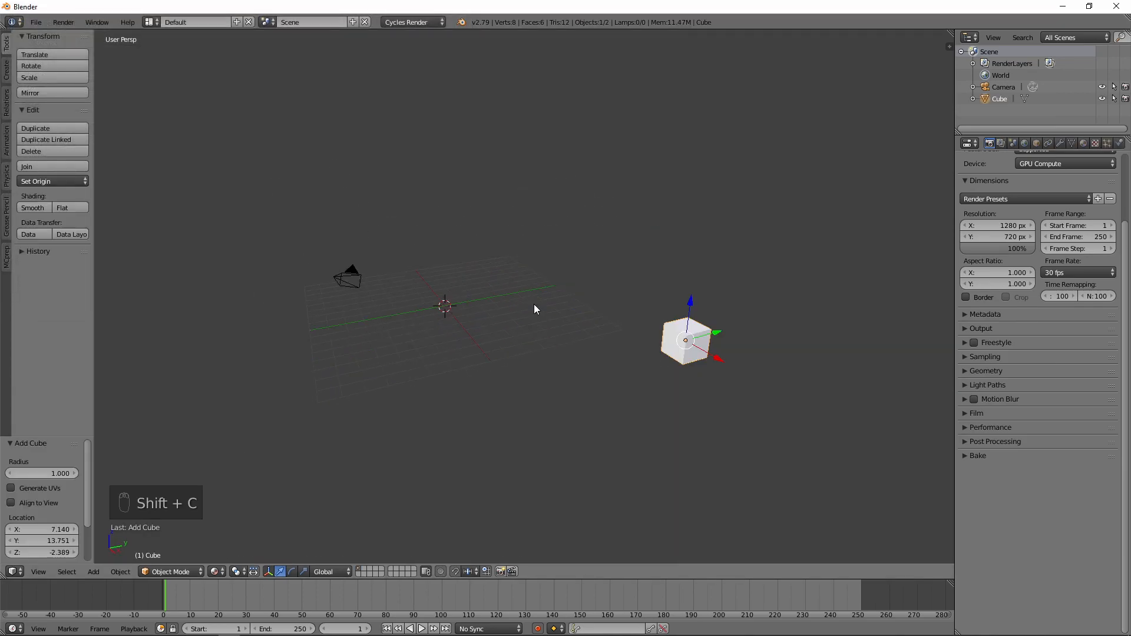
key("shift+s")
key("shift+s")
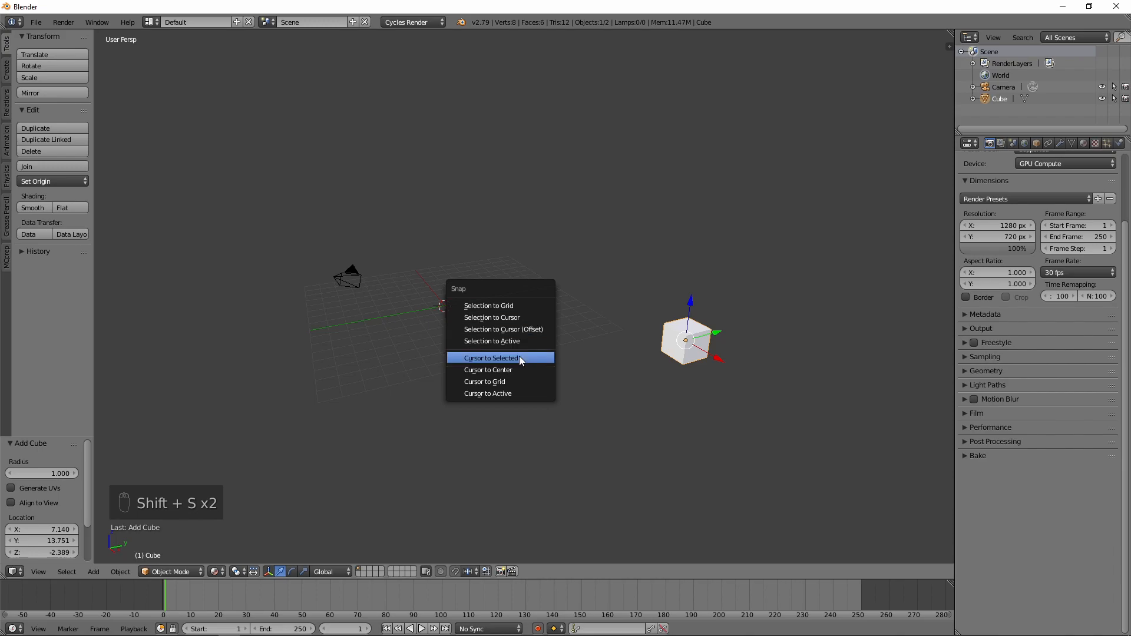
left_click(521, 318)
key("f")
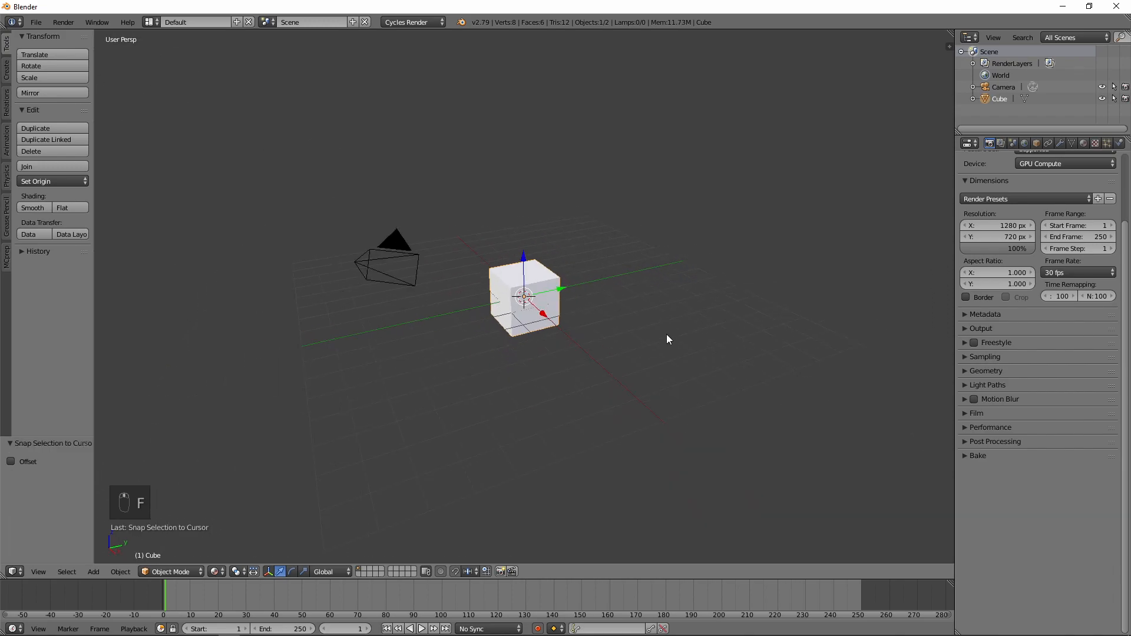
Delete the cube at the scene centre
right_click_drag(555, 290, 724, 346)
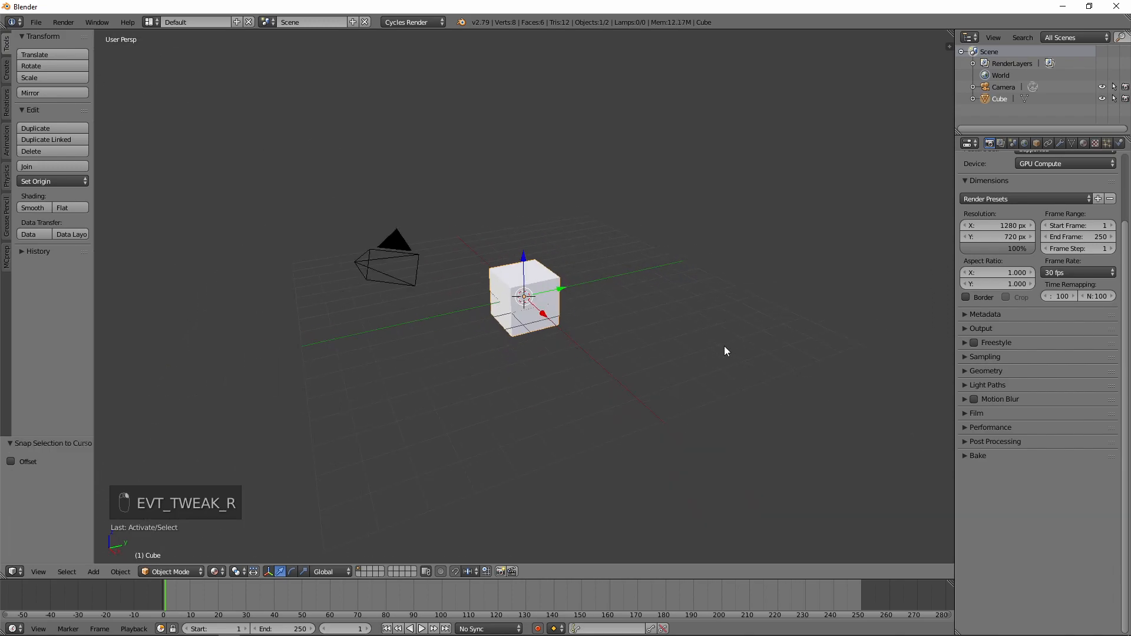
key("Delete")
left_click(517, 285)
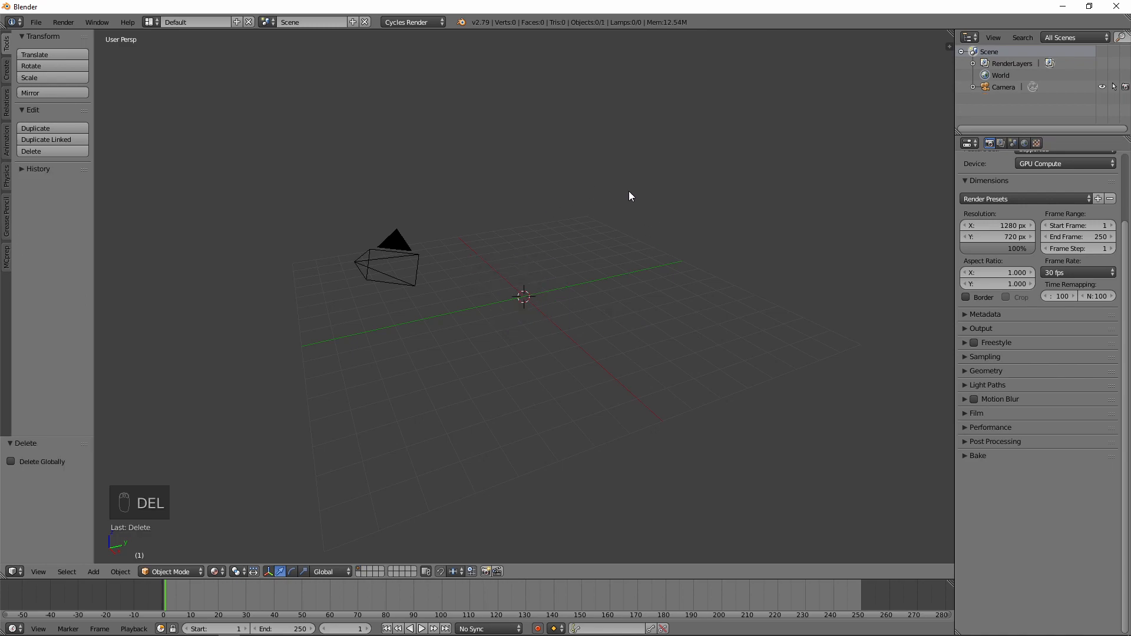
Add a spot lamp and move it by about -0.597, 5.697, 6.074 to sit above the grid
key("shift+a")
mouse_move(616, 325)
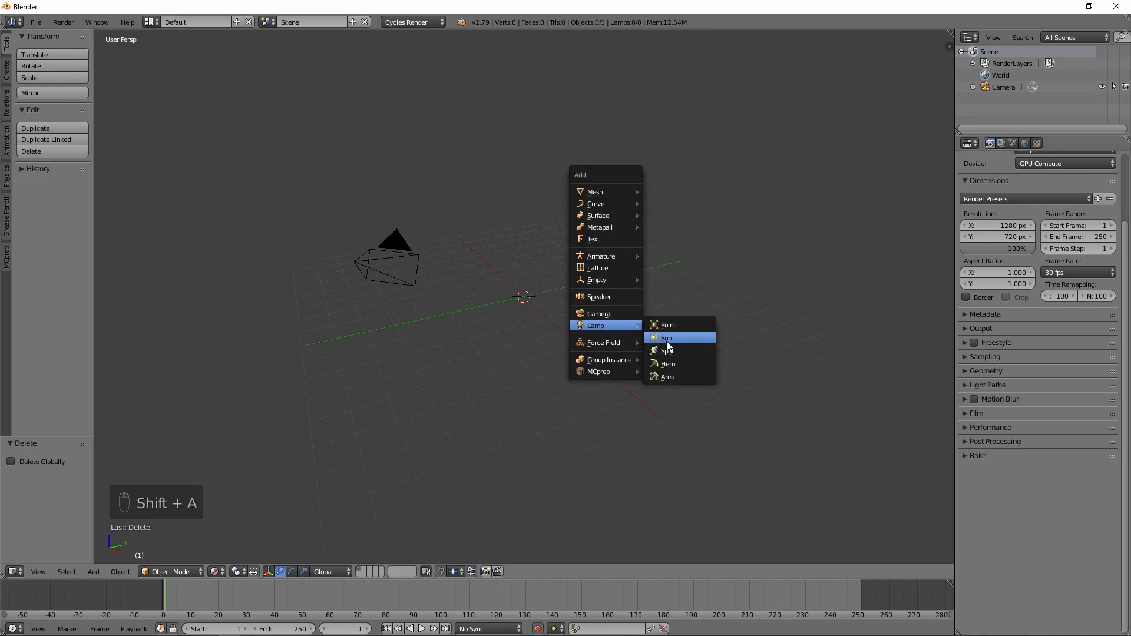
left_click(667, 350)
key("g")
left_click(646, 139)
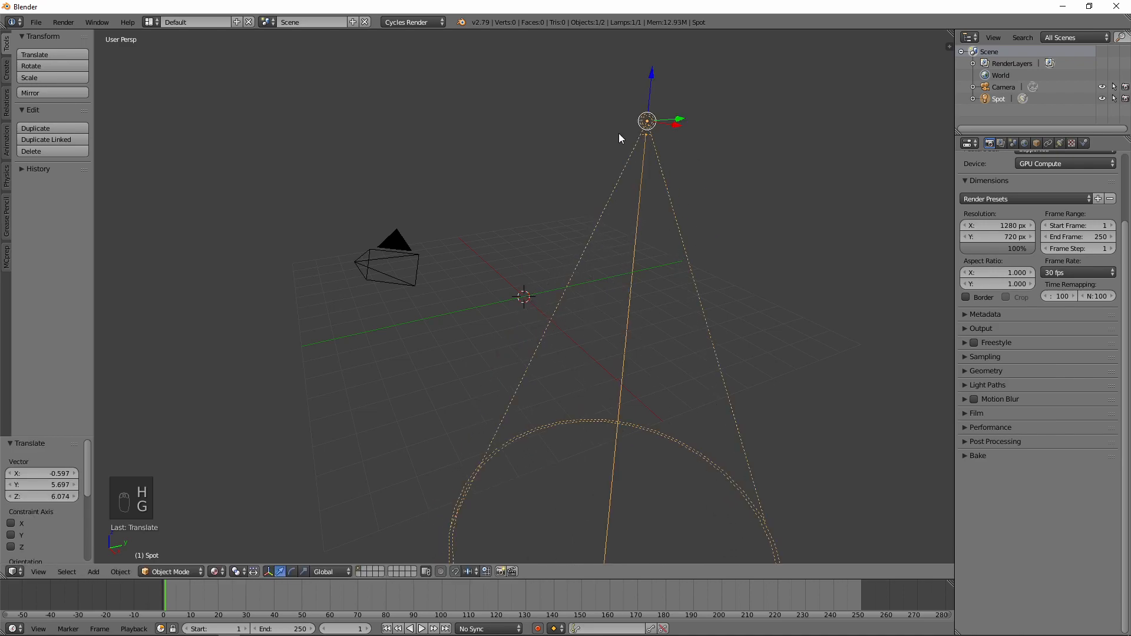
Delete the spot lamp above the grid
right_click(640, 125)
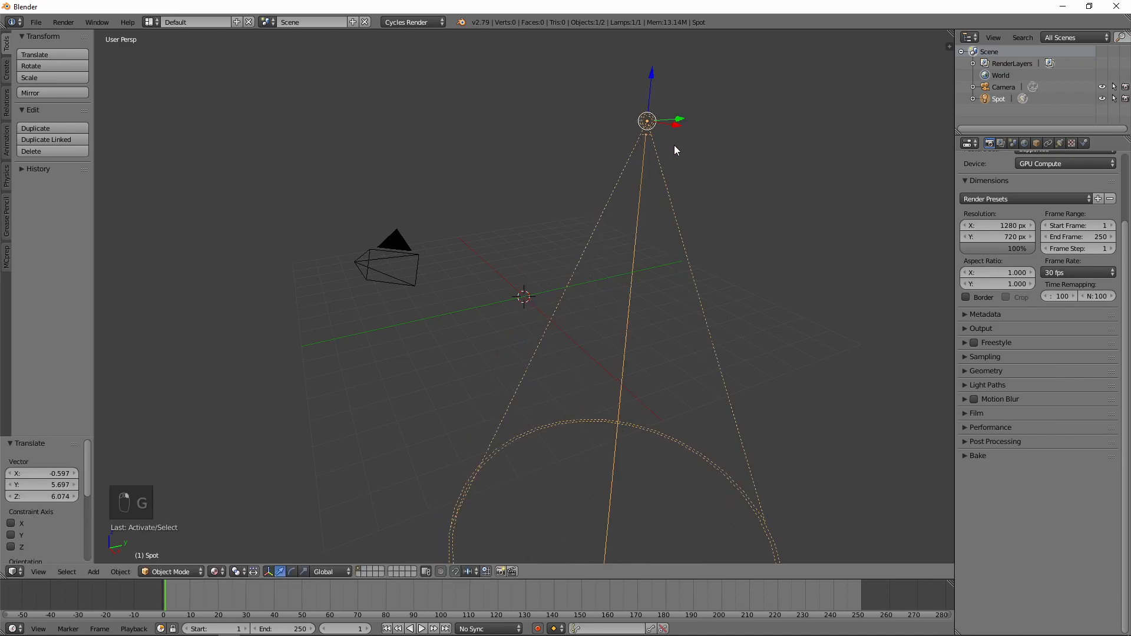
key("Delete")
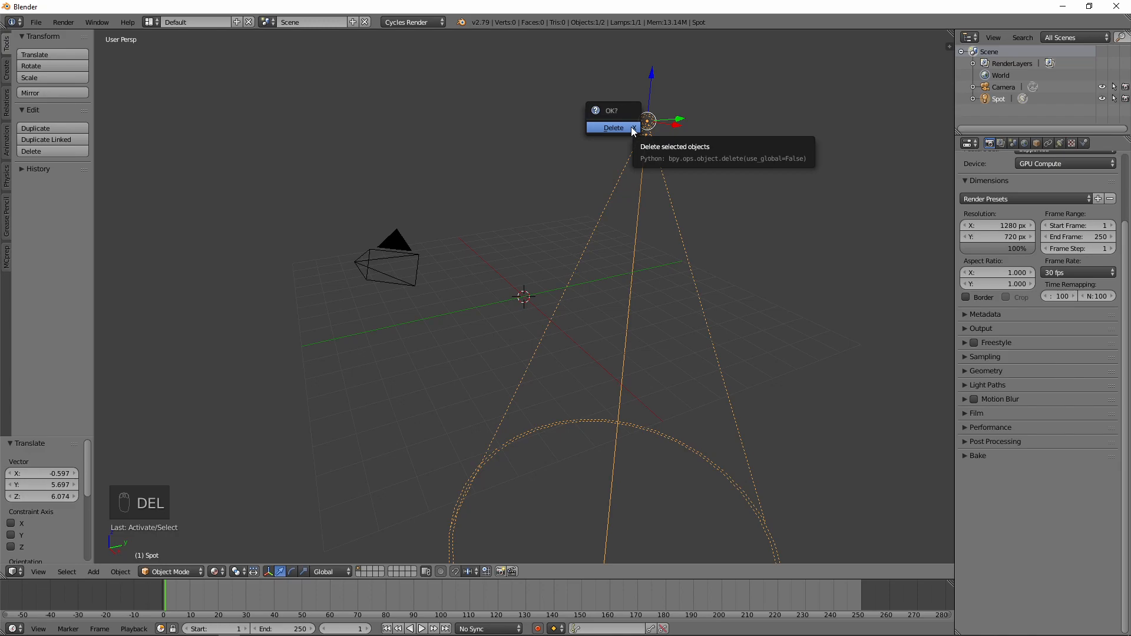
left_click(631, 126)
Open the System user preferences, examine the OpenGL options around Mipmaps and 16 Bit Float Textures, and close the preferences
left_click(36, 23)
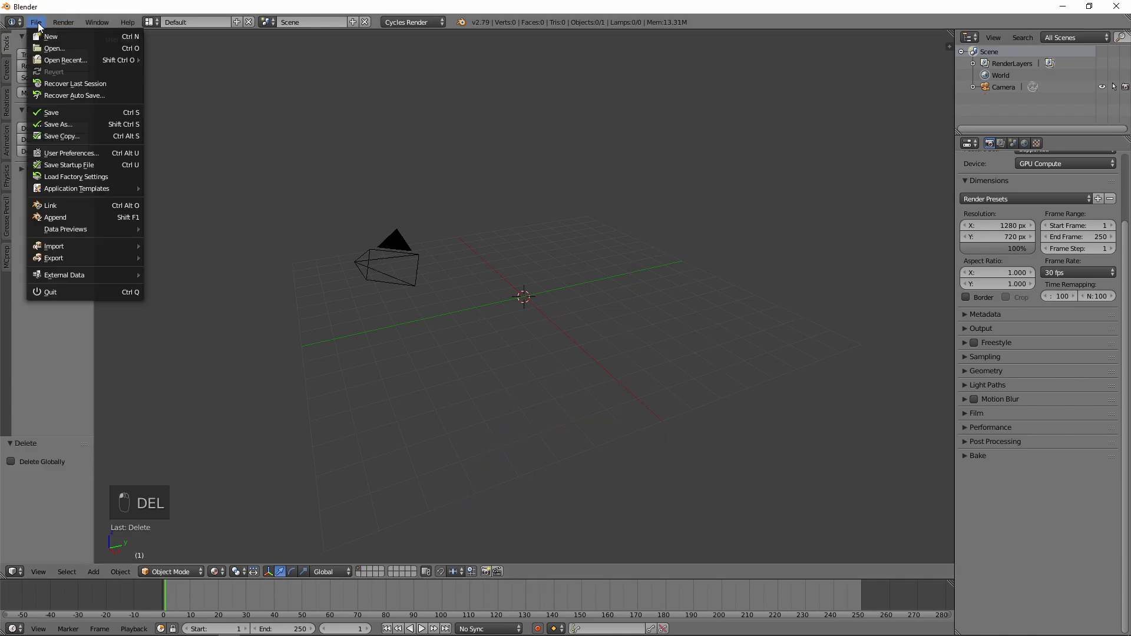
left_click(36, 23)
left_click(36, 23)
left_click(41, 151)
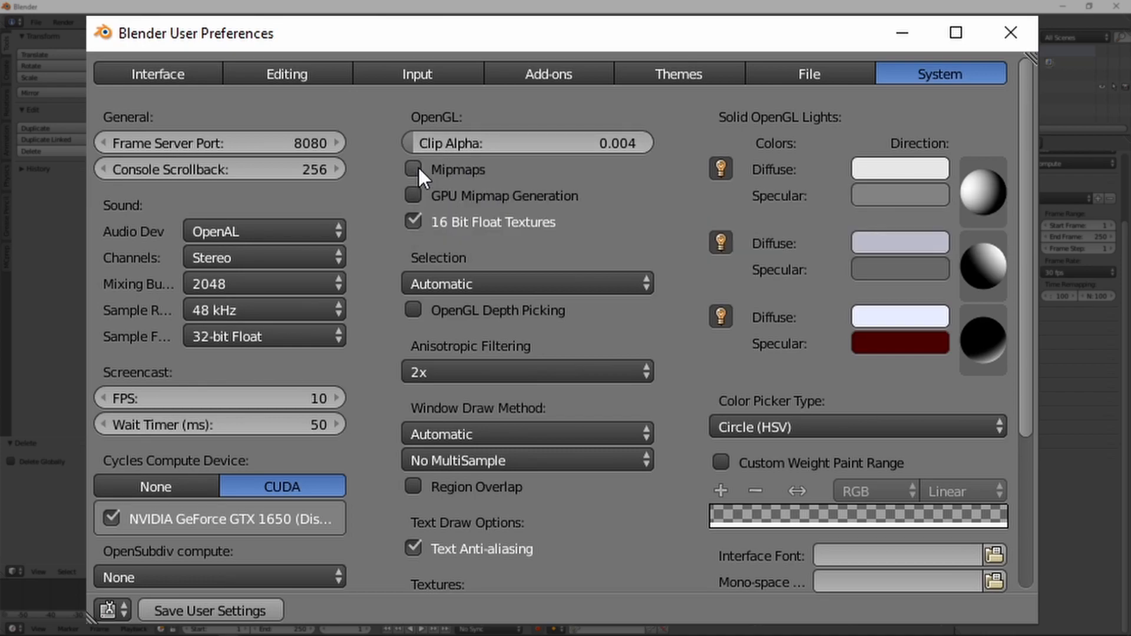
scroll(456, 209, "down", 4)
scroll(760, 507, "down", 5)
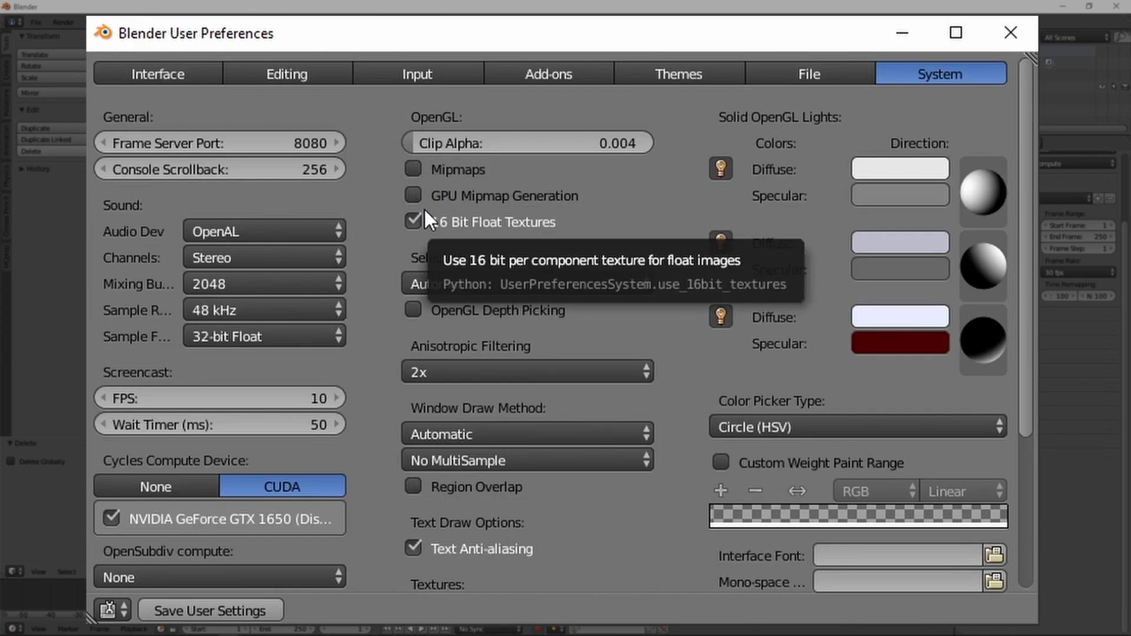
scroll(649, 451, "down", 5)
scroll(649, 450, "up", 5)
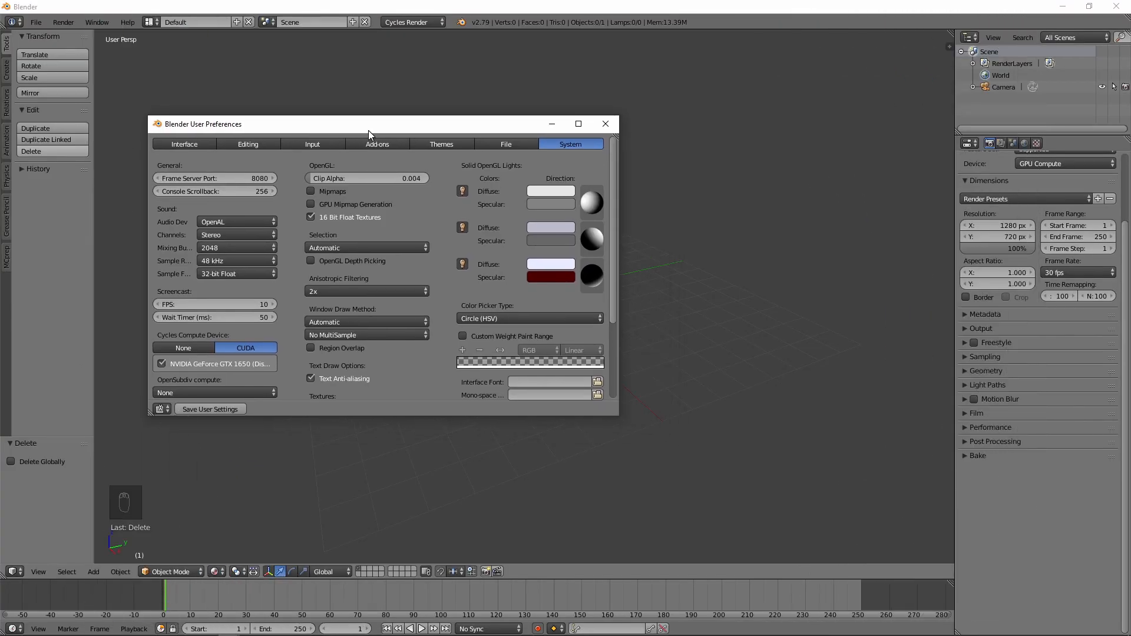
left_click(605, 123)
Switch the render engine to Blender Render to look at its render settings, and return it to Cycles Render
left_click(423, 22)
left_click(429, 35)
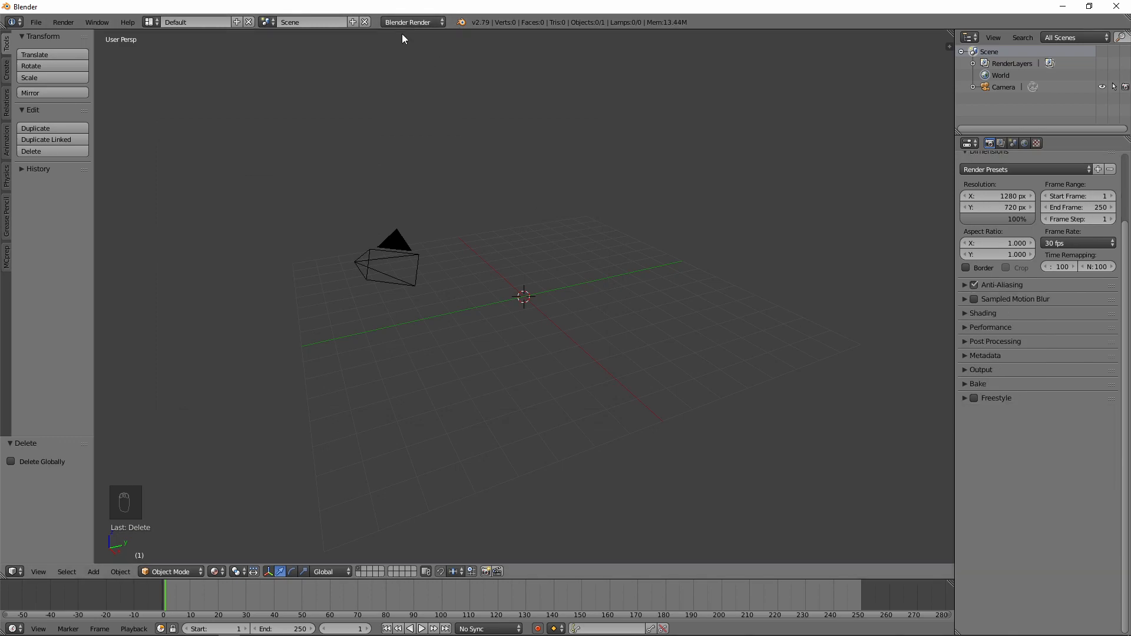
left_click(997, 384)
left_click(998, 384)
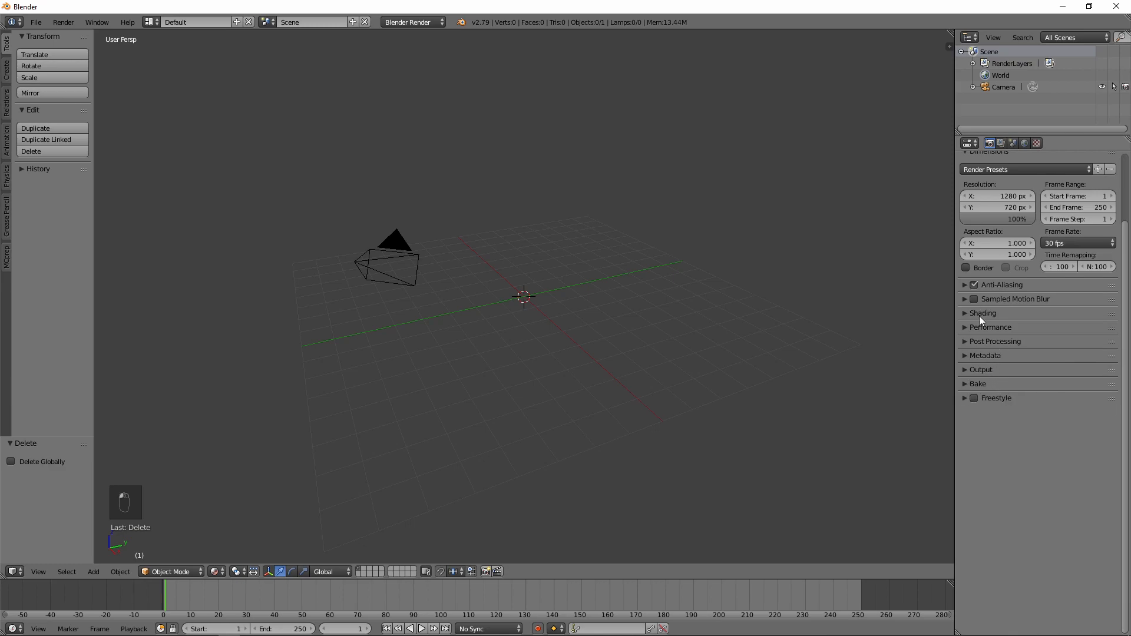
left_click(412, 23)
left_click(407, 63)
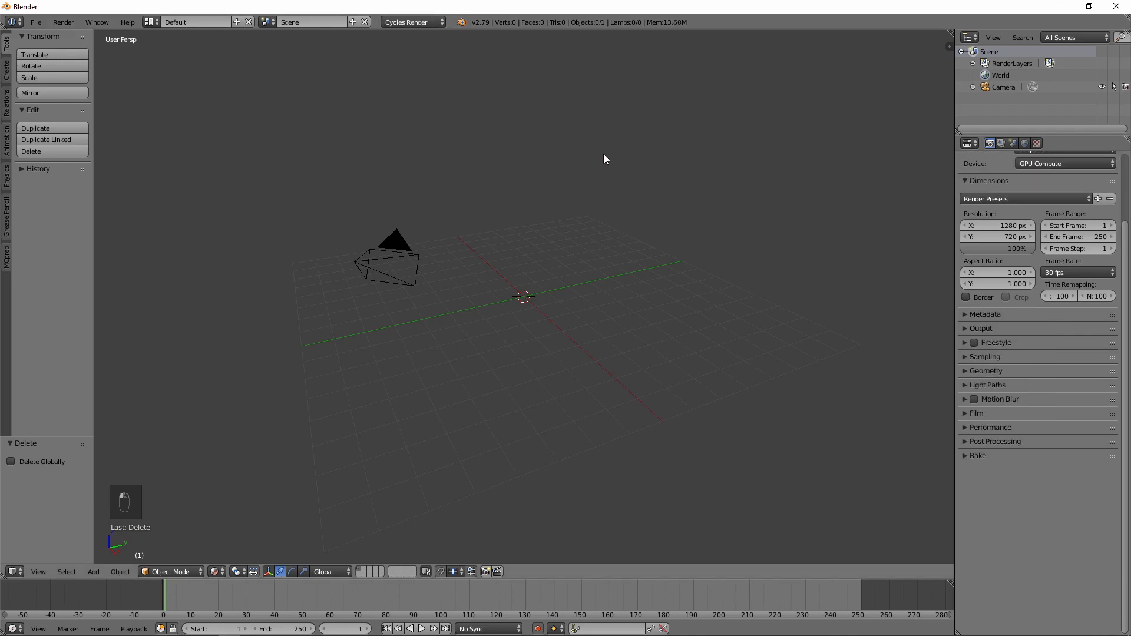
Review the Cycles Light Paths settings and collapse them again
left_click(994, 416)
left_click(994, 416)
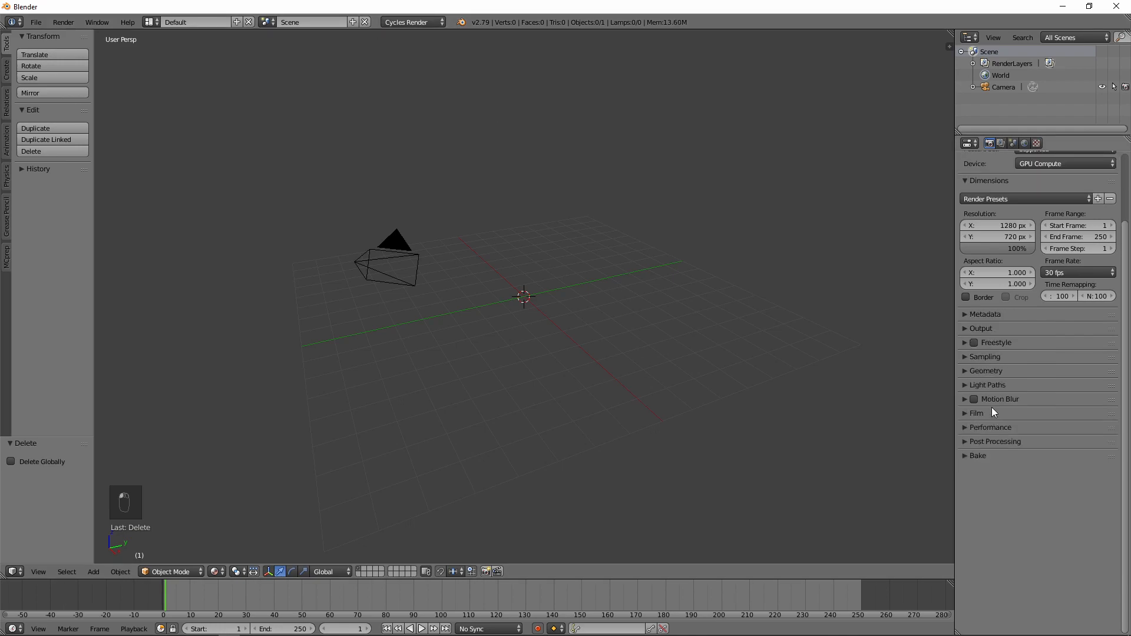
left_click(985, 385)
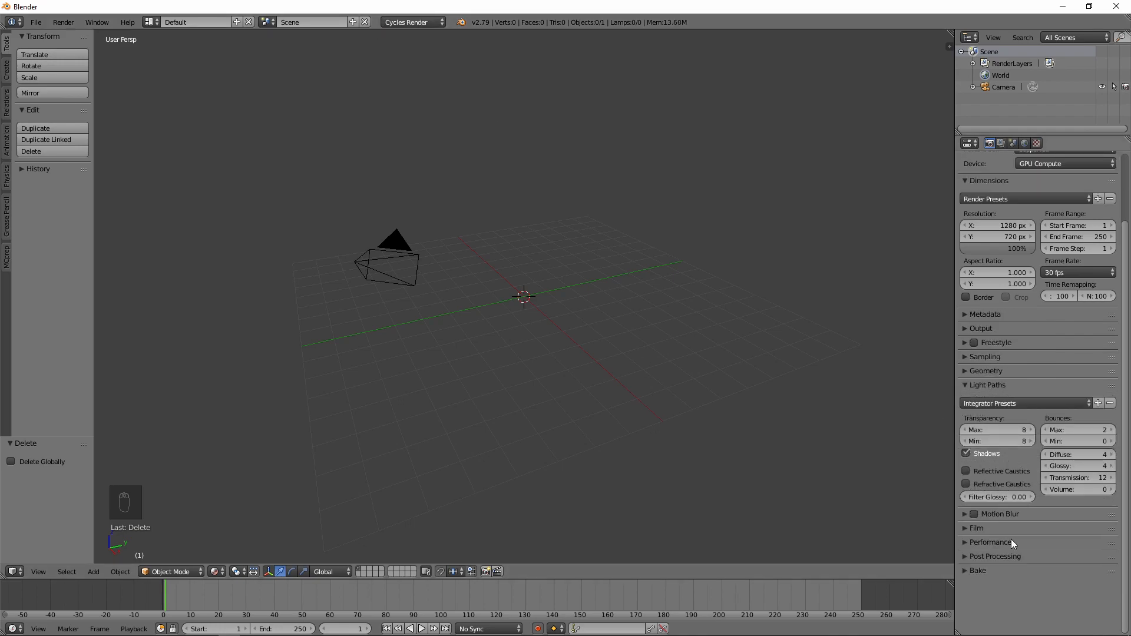
left_click(995, 384)
Open the System user preferences in a taller window and switch the Cycles compute device to None and back to CUDA
left_click(37, 22)
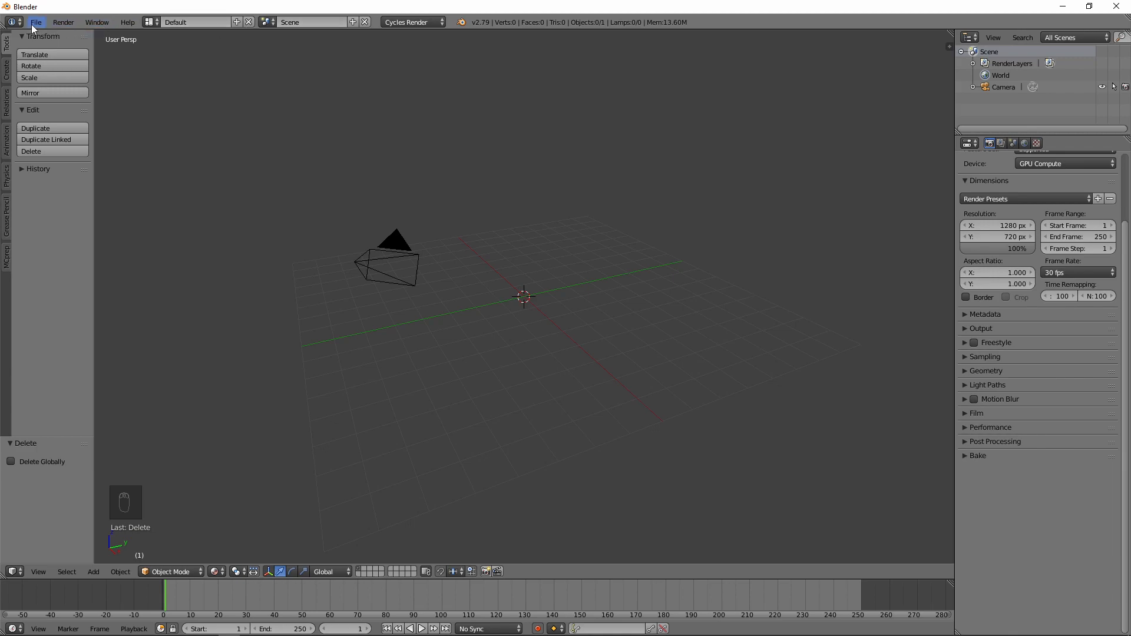
left_click(35, 24)
left_click(69, 152)
left_click_drag(416, 7, 584, 88)
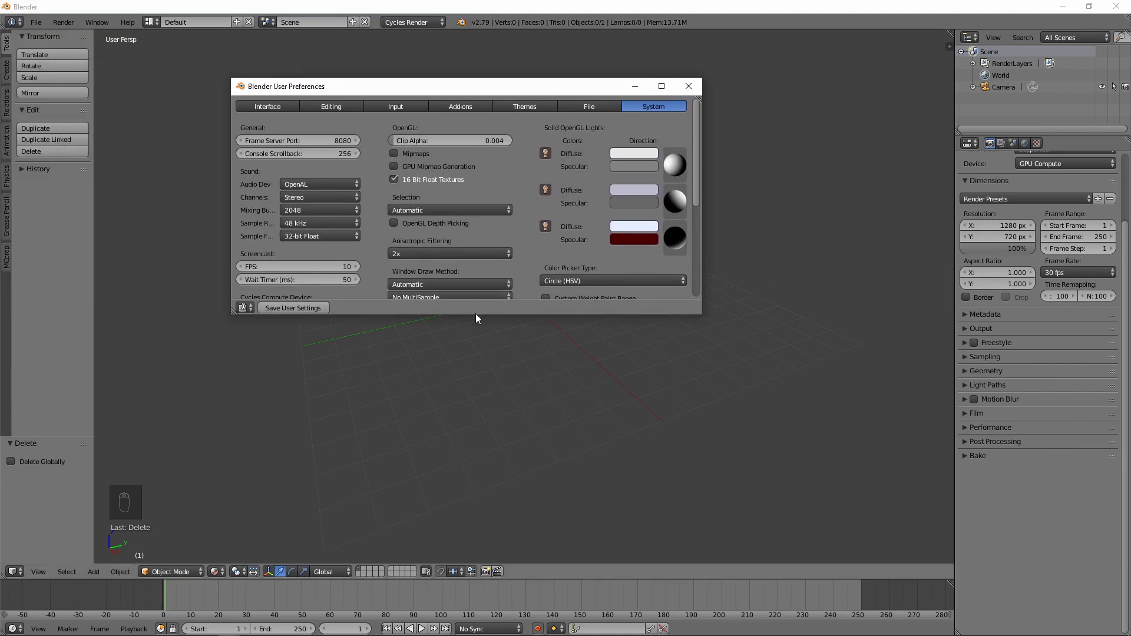
left_click_drag(475, 314, 475, 442)
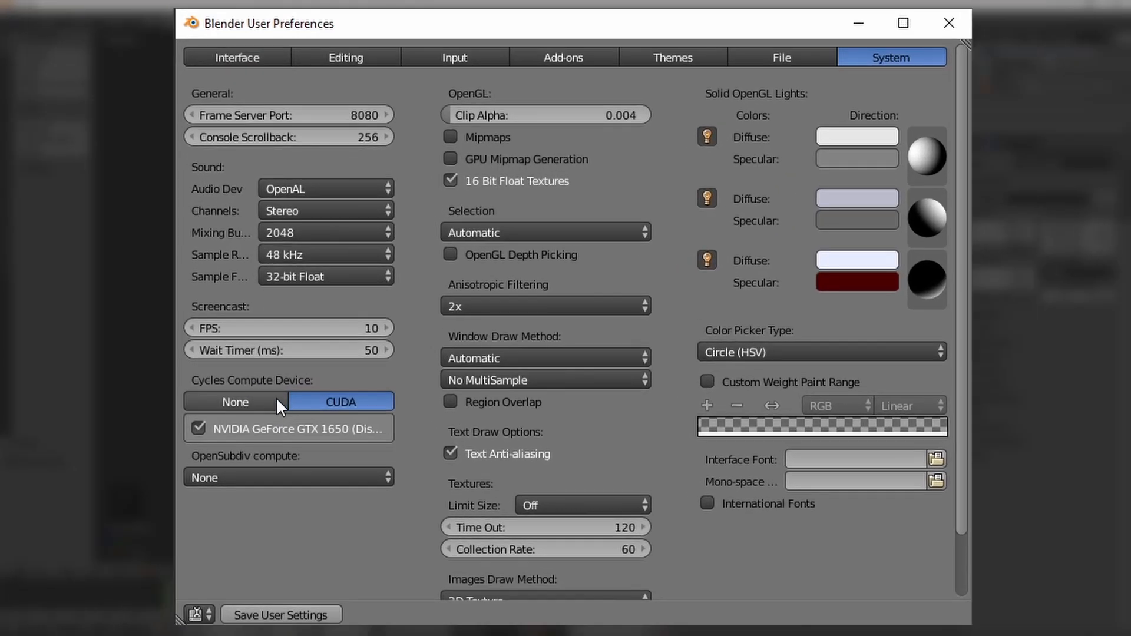
left_click(290, 308)
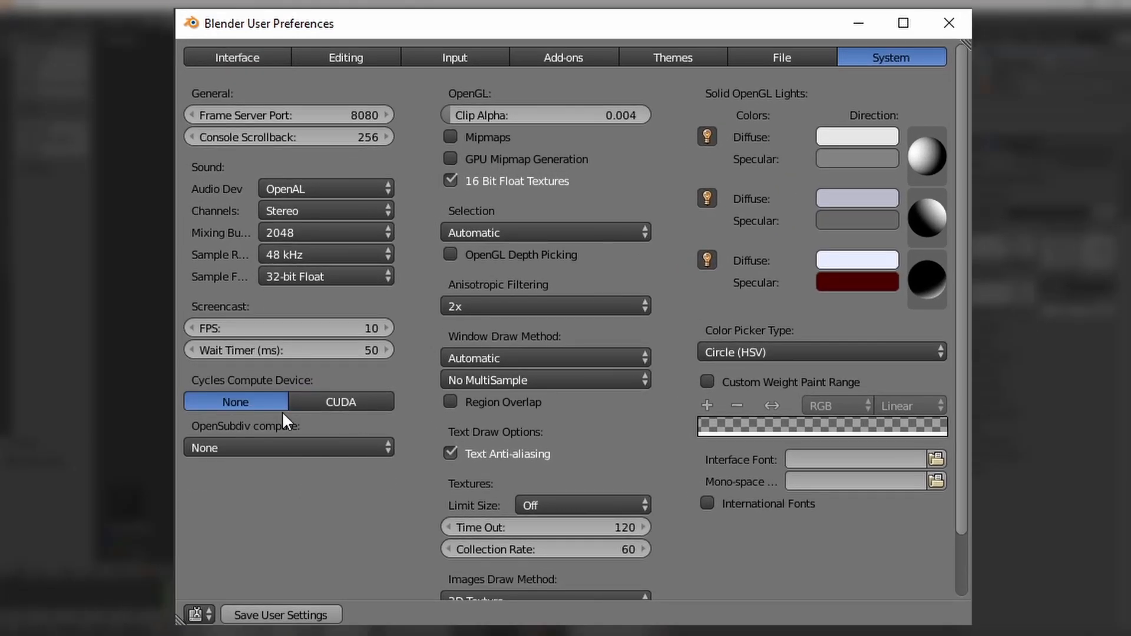
left_click(309, 406)
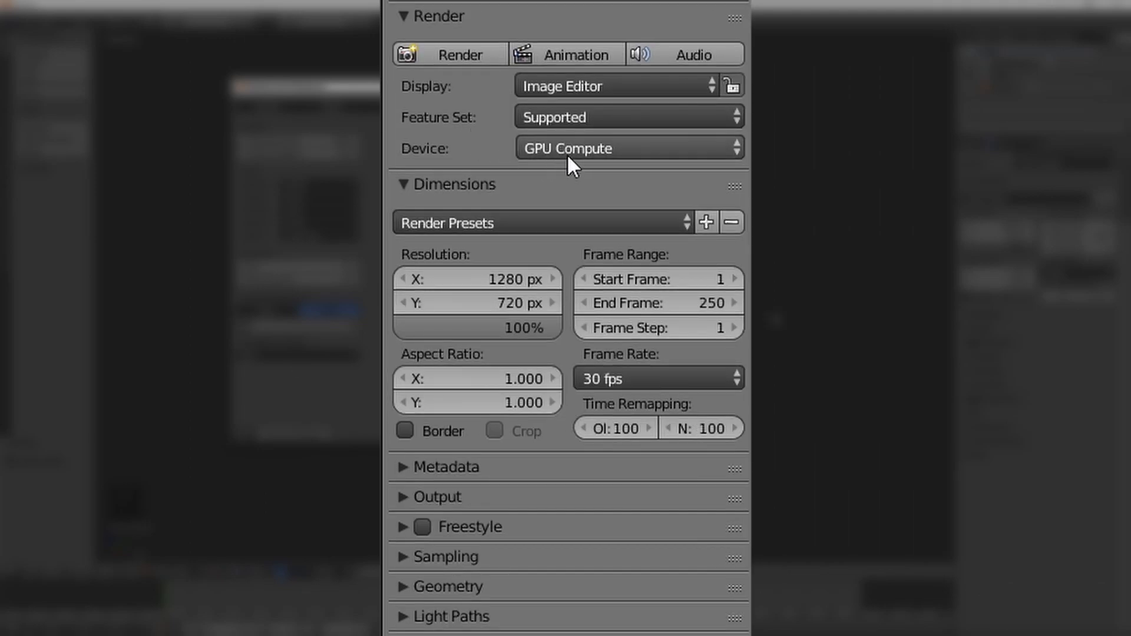
Set the render device to CPU and back to GPU Compute
left_click(549, 147)
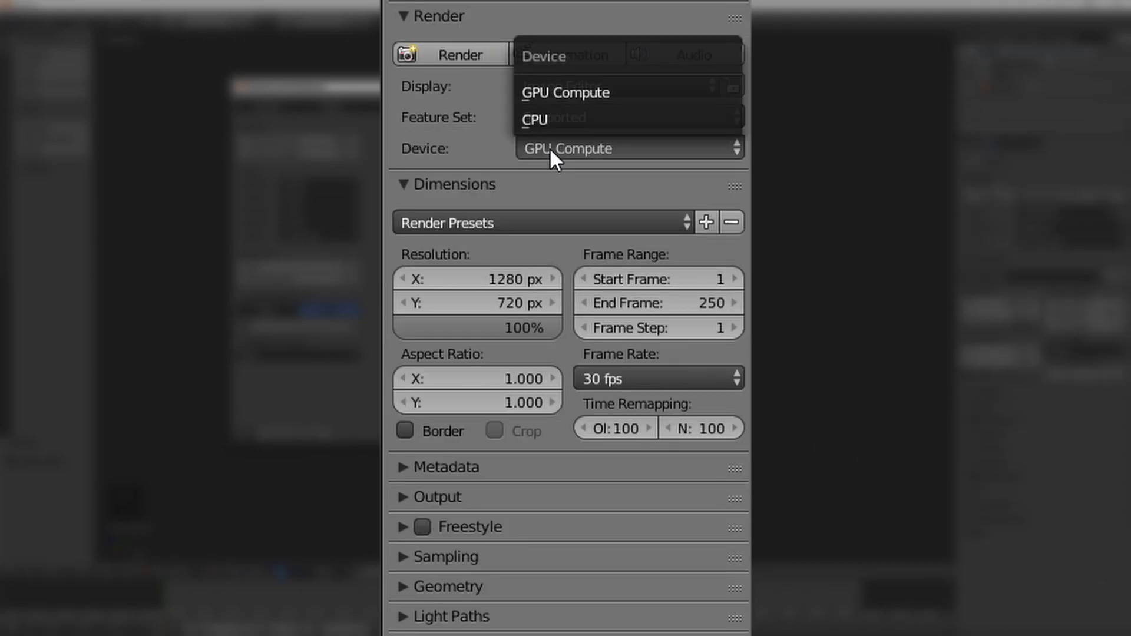
left_click(551, 121)
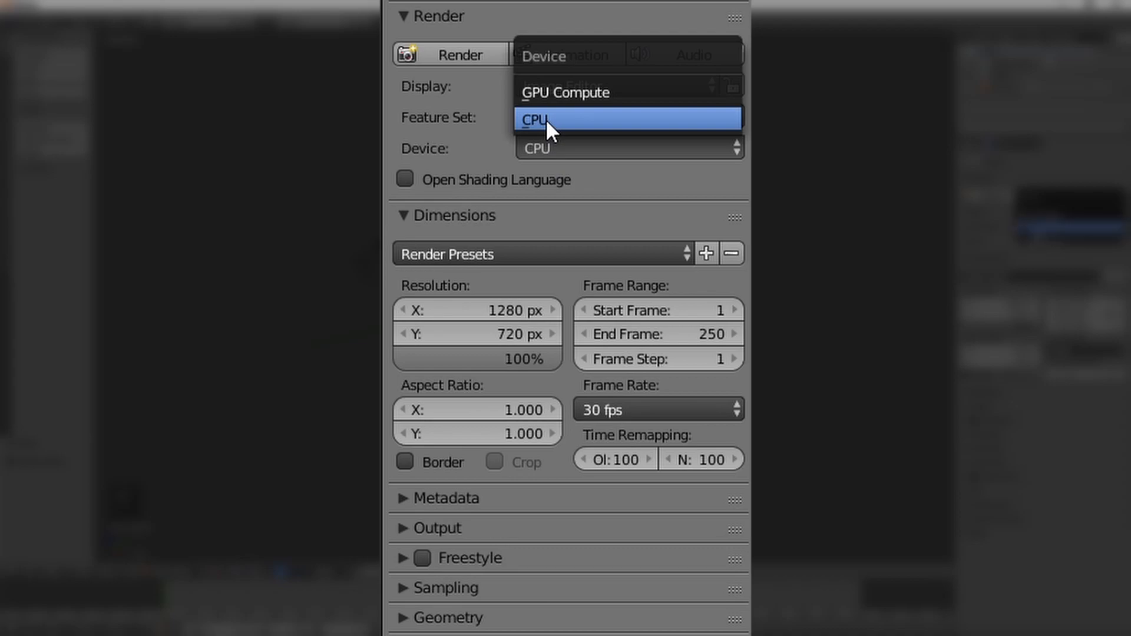
left_click(559, 94)
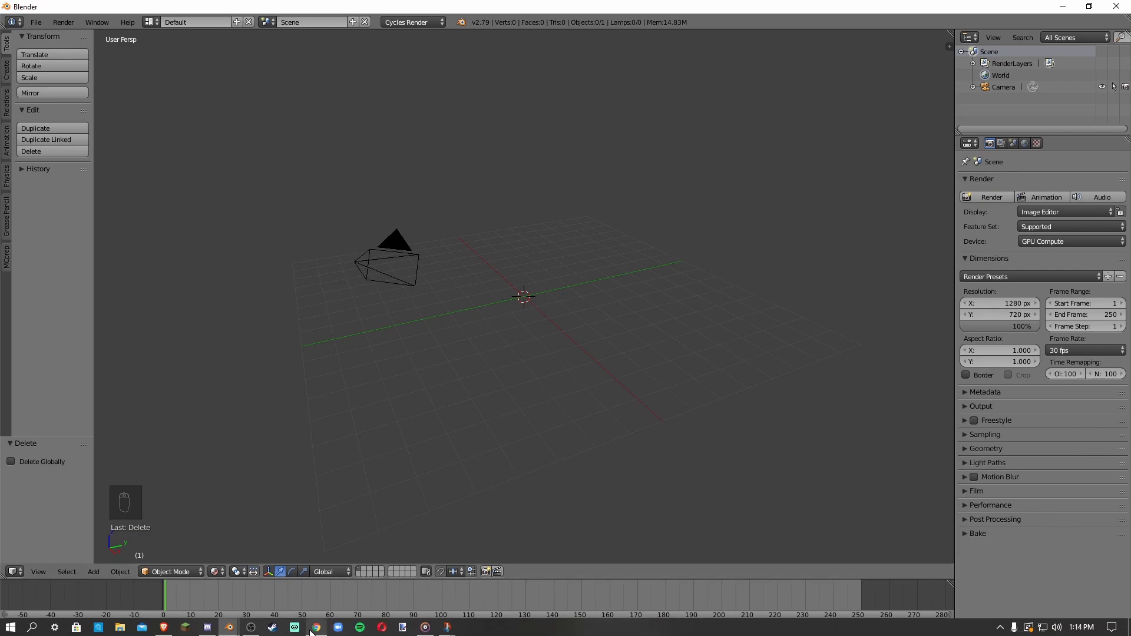
Bring back the user preferences window and show its add-ons
mouse_move(229, 628)
left_click(297, 596)
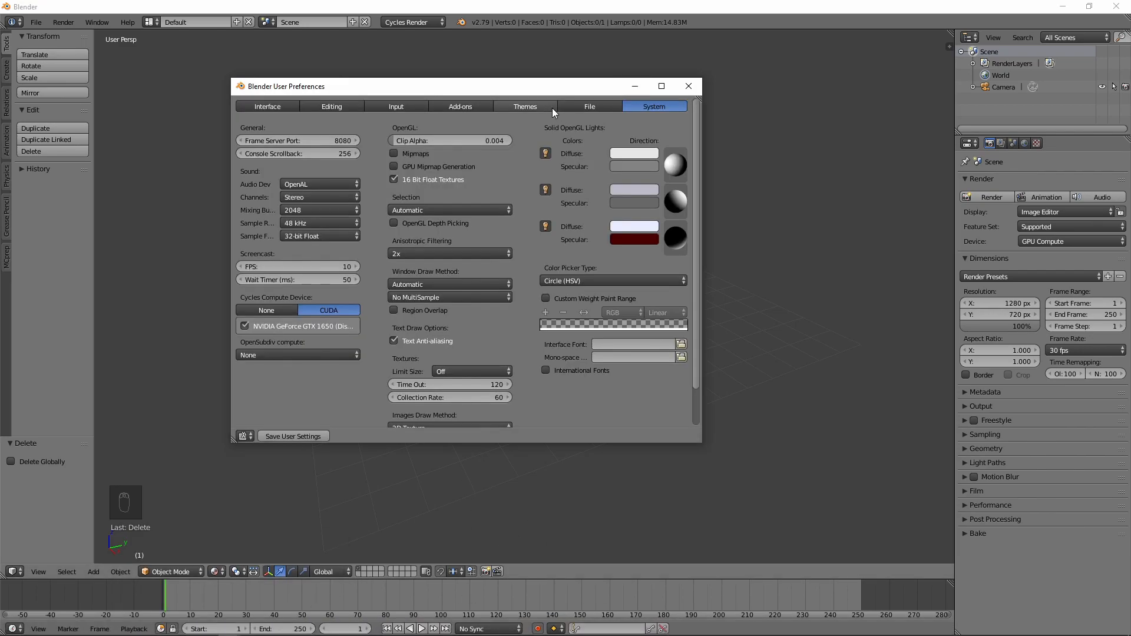
left_click(477, 108)
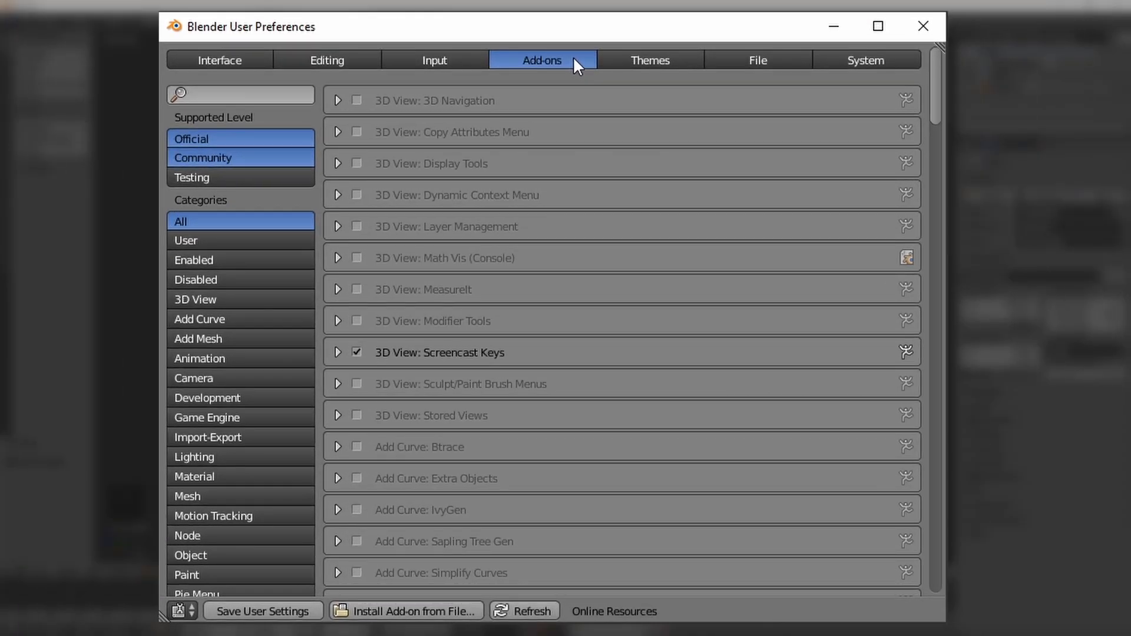
Install the add-on file MCprep_addon_v3.2.4.2 (1).zip from the Blender folder on the Desktop
left_click(415, 611)
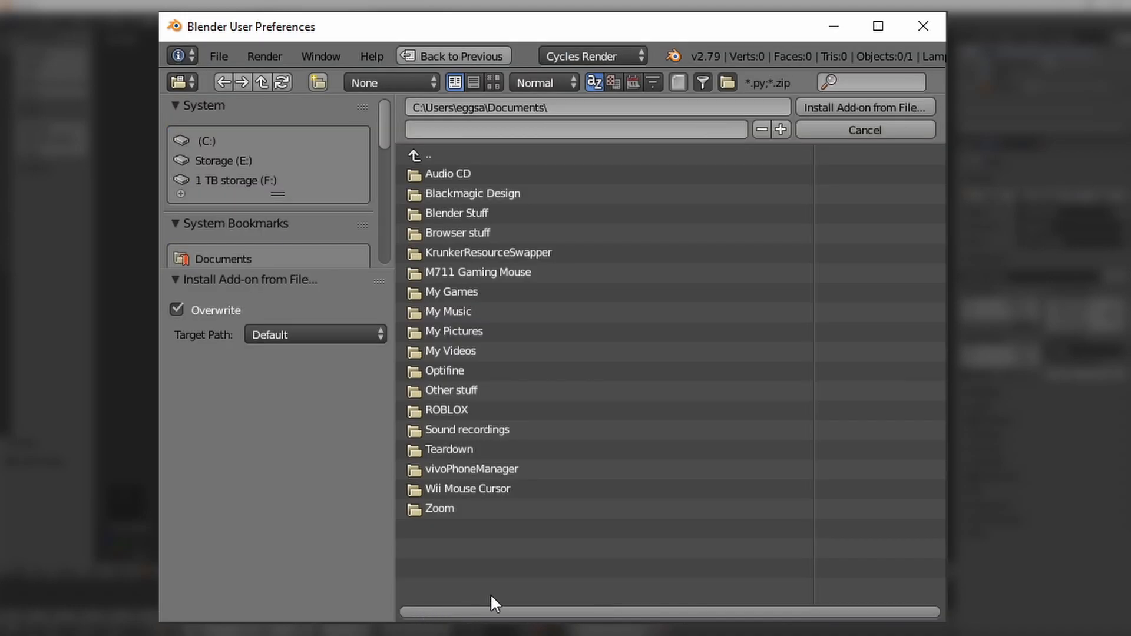
scroll(235, 224, "down", 2)
left_click(224, 239)
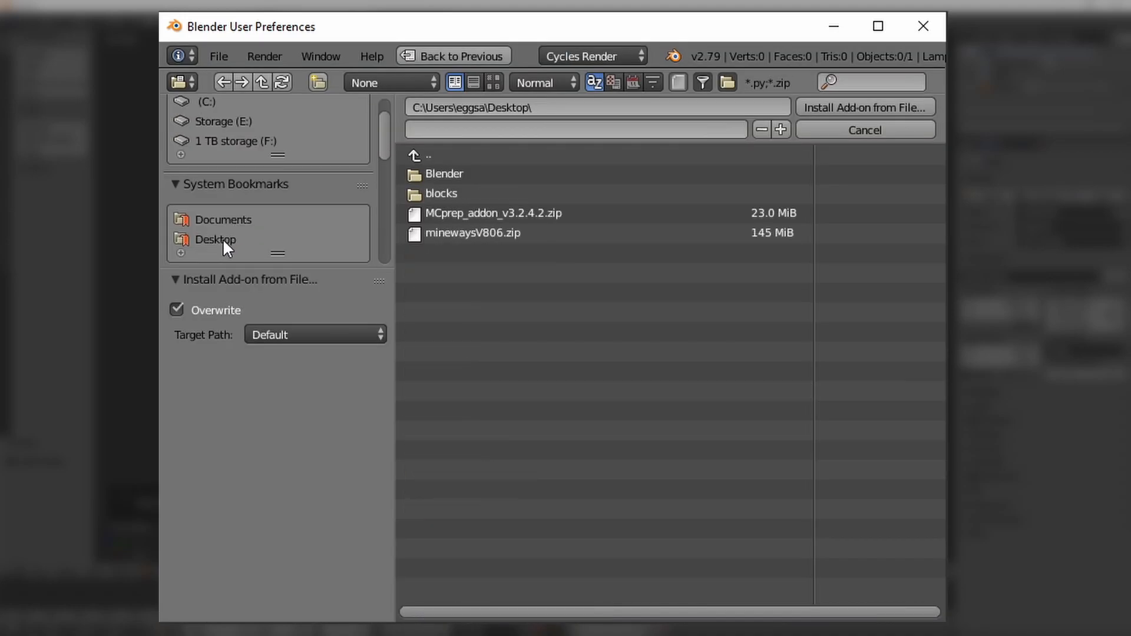
left_click(431, 176)
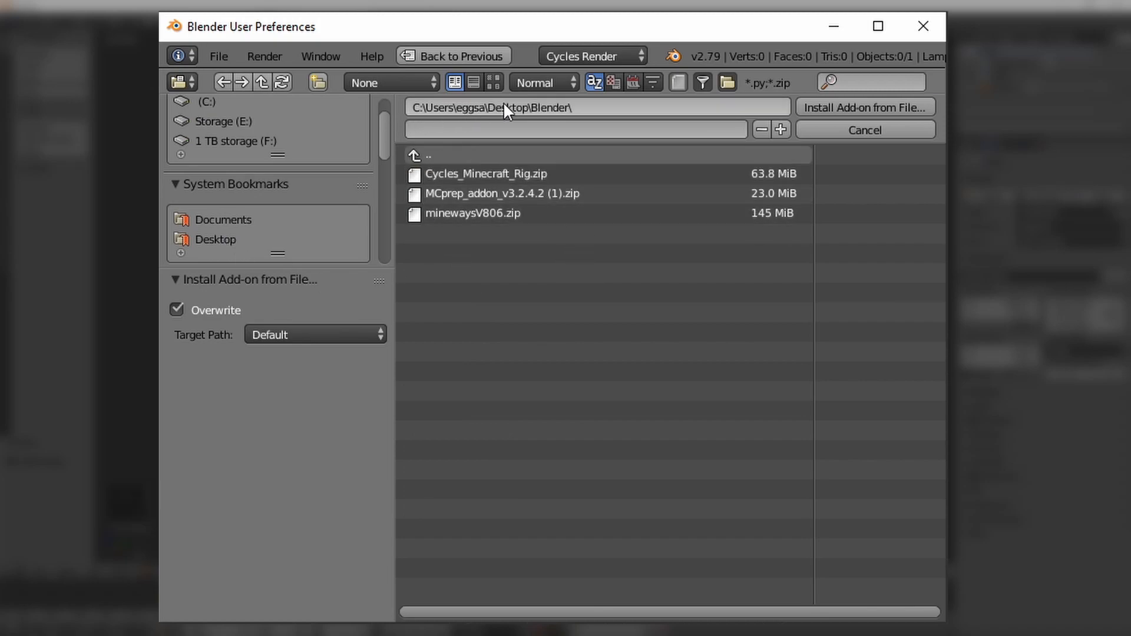
left_click(520, 216)
left_click(520, 193)
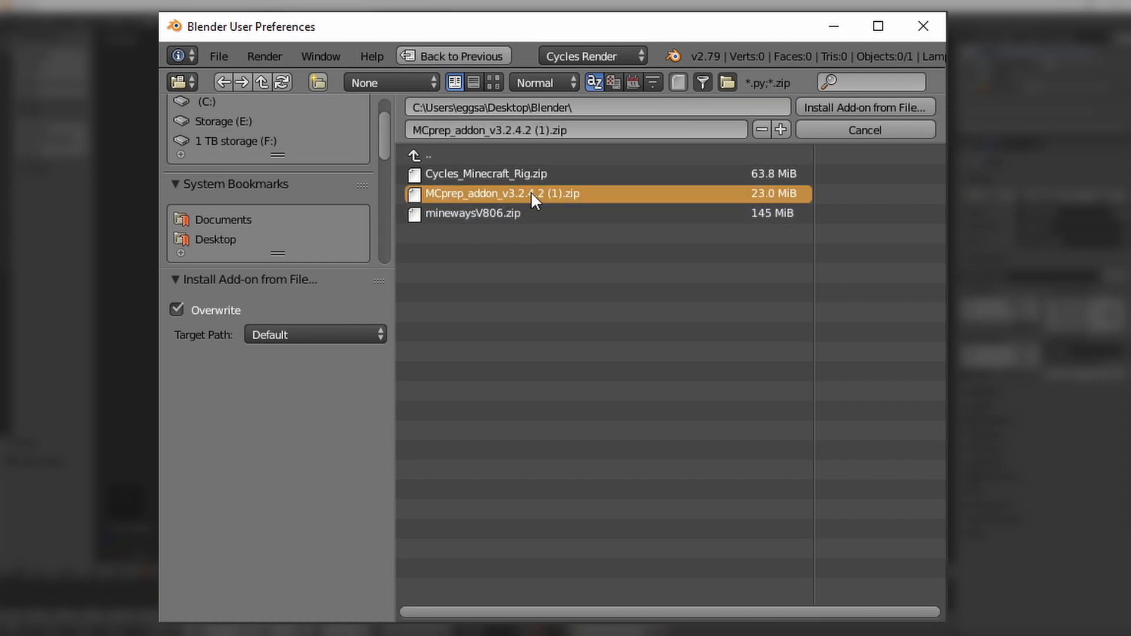
left_click(820, 106)
Search the add-ons for "mc" and enable the MCprep add-on
scroll(640, 532, "down", 6)
scroll(640, 531, "up", 8)
left_click(271, 94)
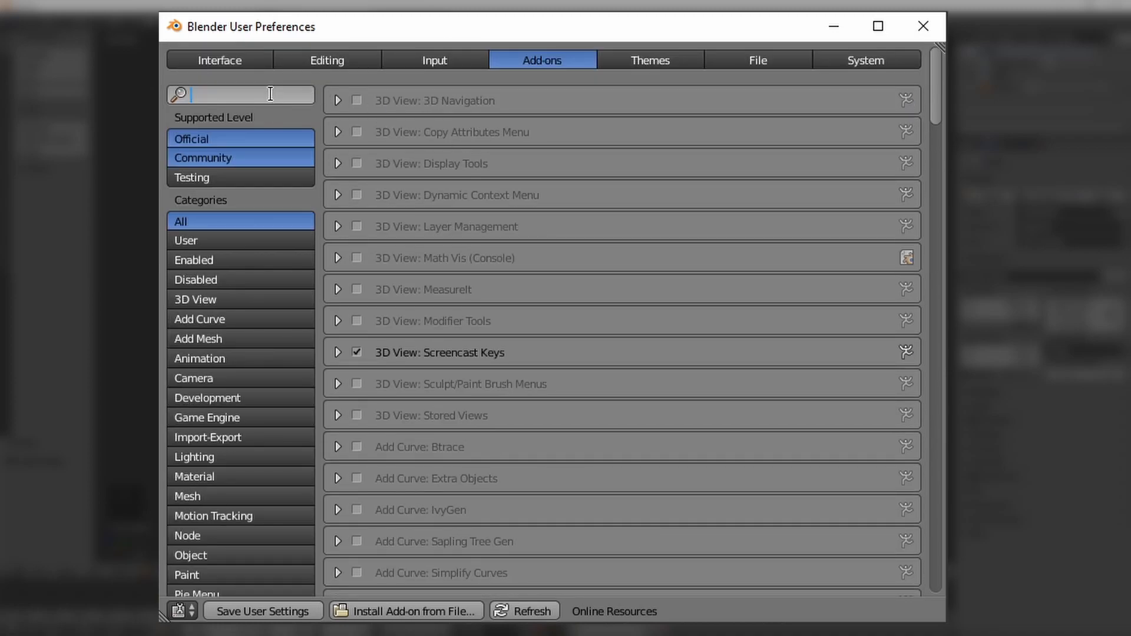
type("mc")
key("Return")
left_click(333, 158)
left_click(335, 162)
left_click(357, 162)
left_click(355, 163)
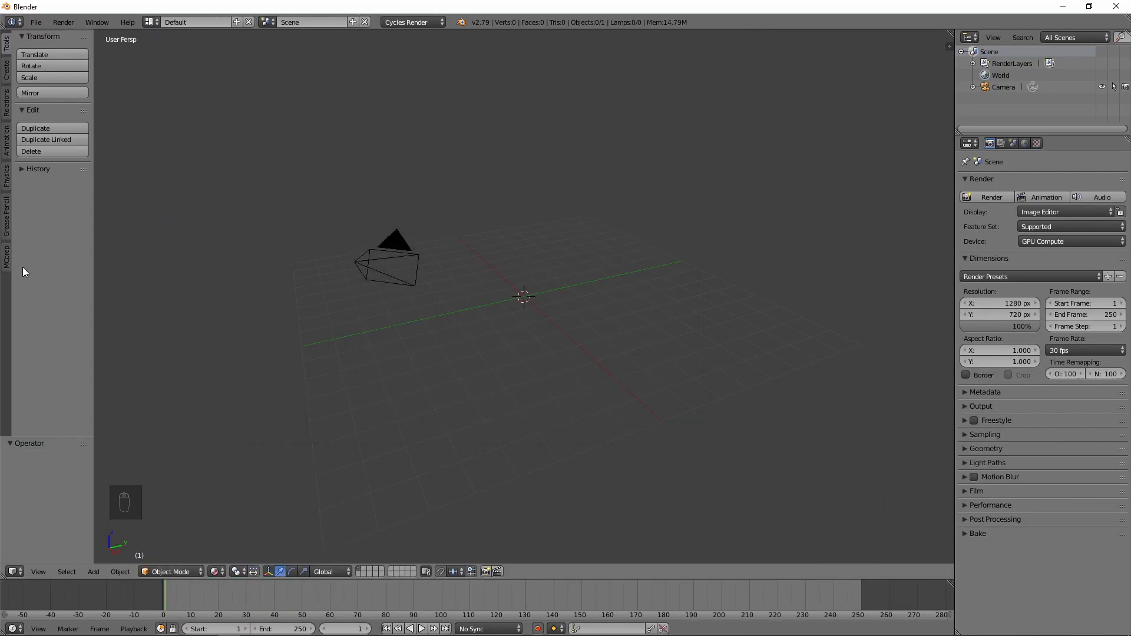
Check the MCprep tools in the tool shelf and return to the basic transform tools
left_click(7, 259)
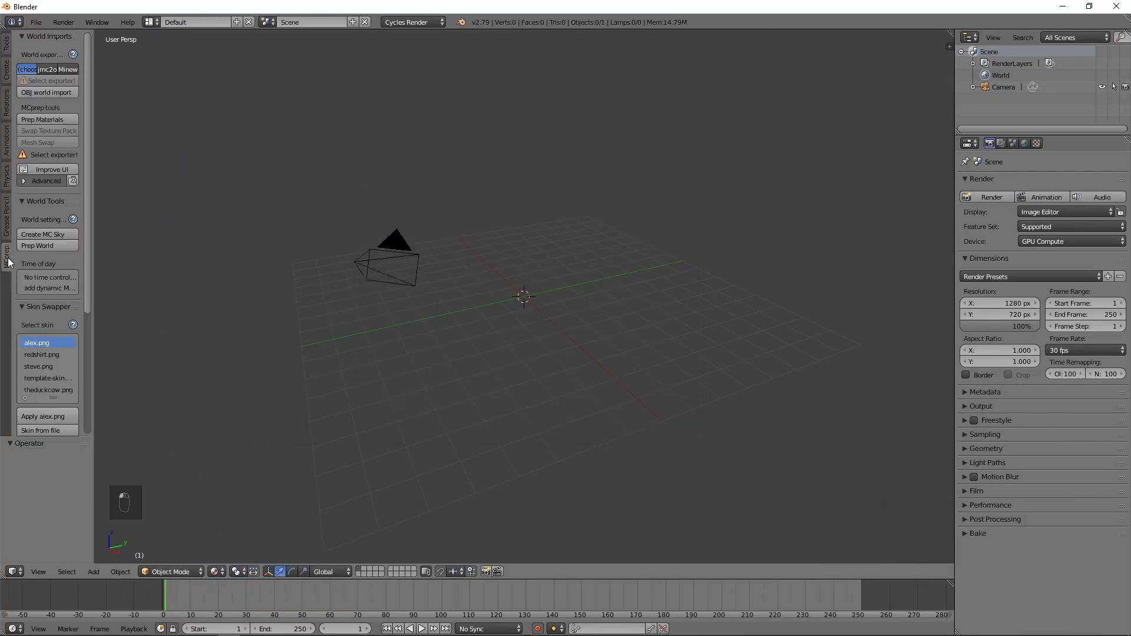
left_click(5, 41)
middle_click_drag(574, 412, 586, 328)
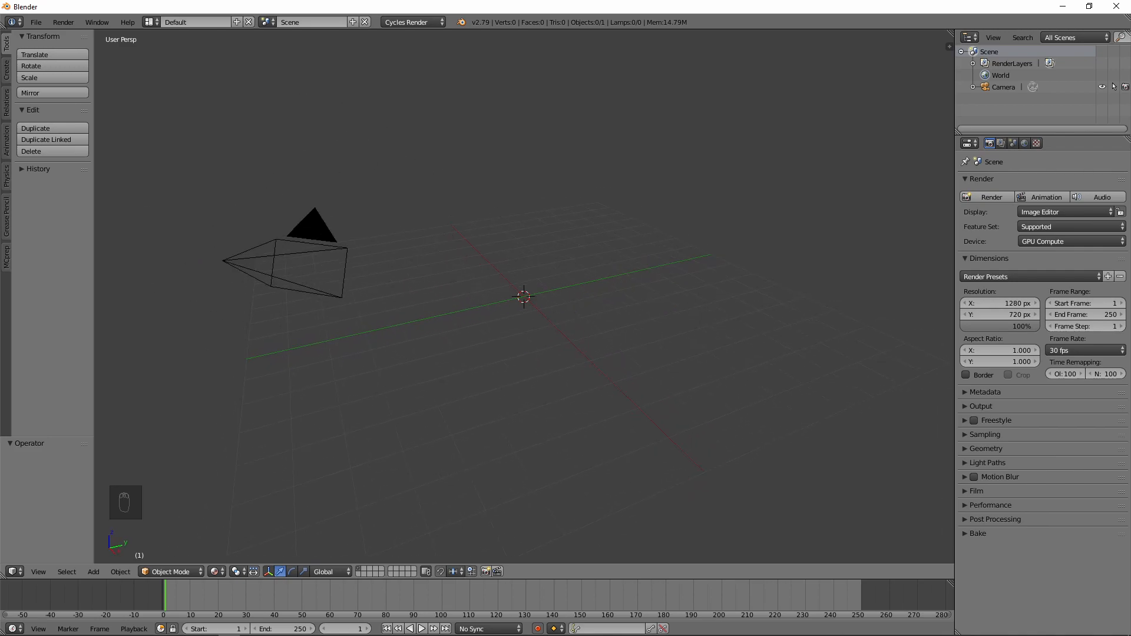
left_click(35, 23)
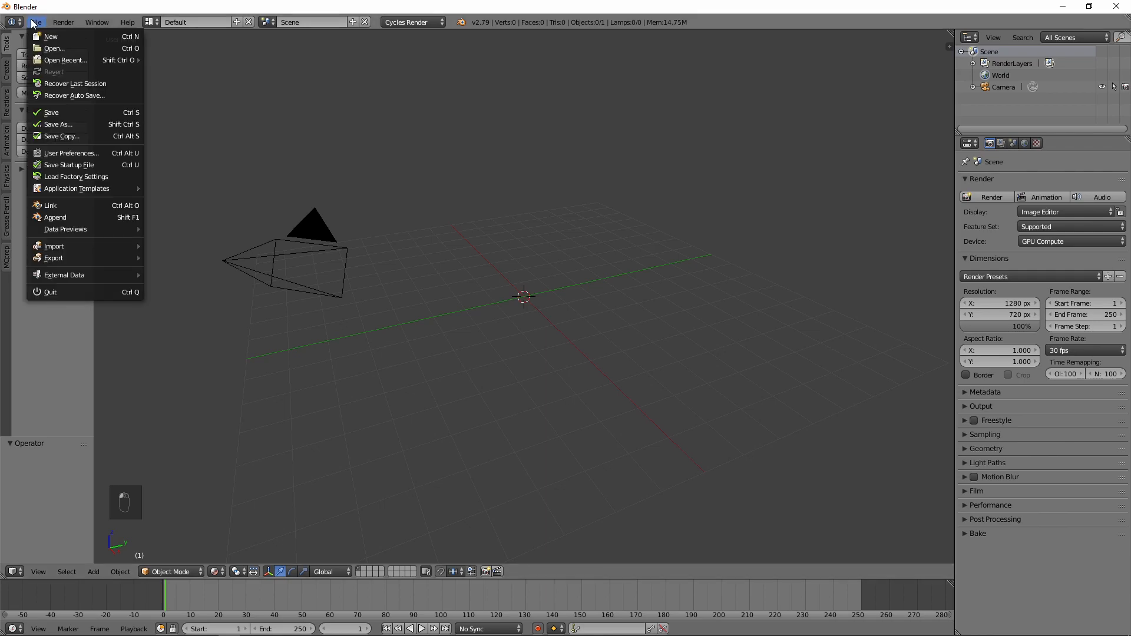
Open Cycles_Minecraft_Rig.zip from the Blender folder on the desktop and select all the files in it
left_click(1062, 6)
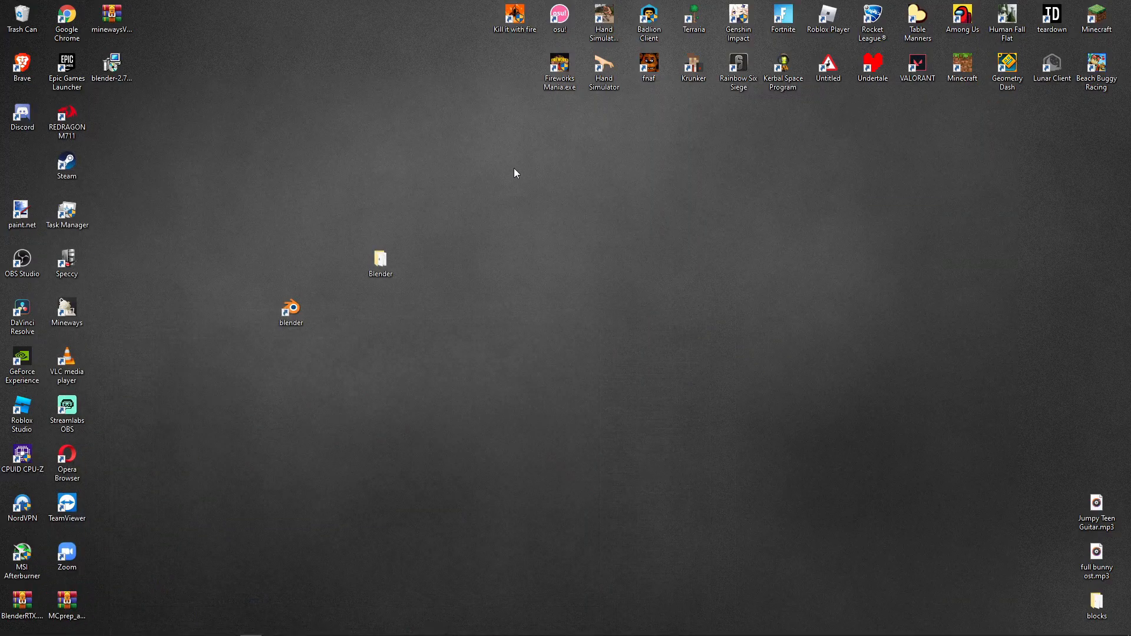
double_click(381, 265)
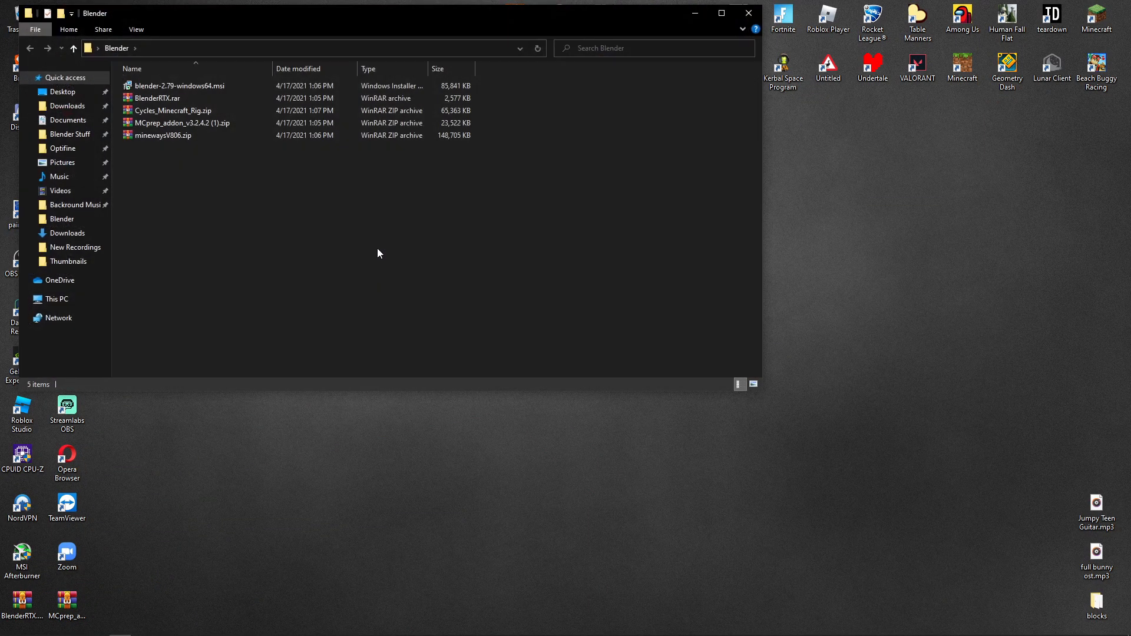
double_click(182, 113)
left_click(786, 129)
left_click_drag(344, 359, 303, 216)
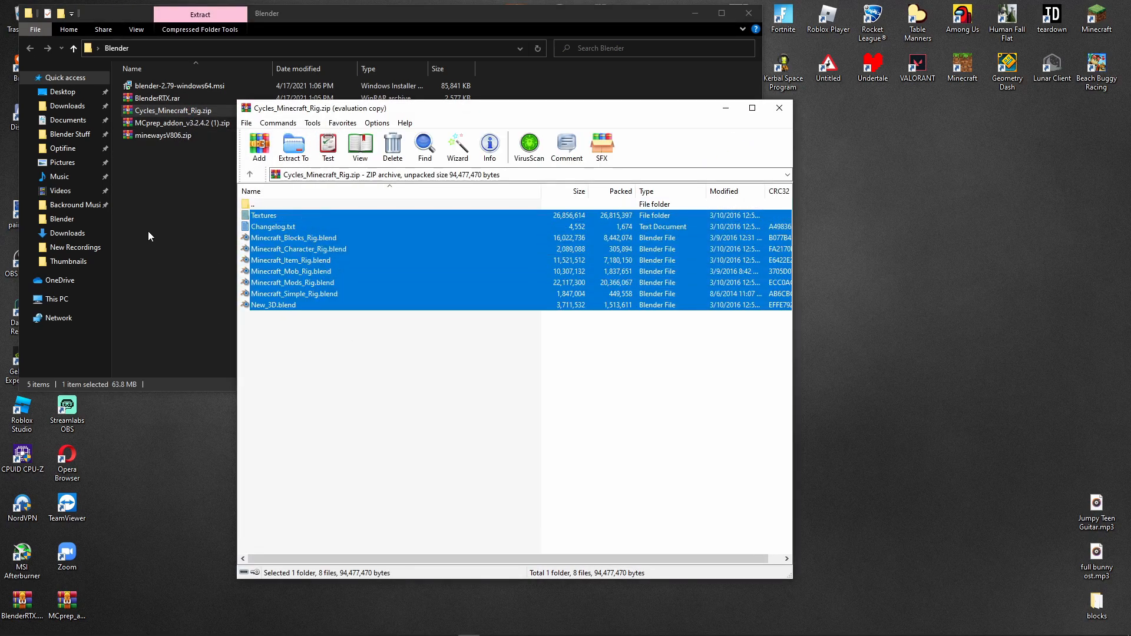
Create a new folder named Cycles inside the Blender folder
right_click(149, 236)
mouse_move(174, 366)
left_click(321, 368)
type("Cycles")
key("Return")
Extract the selected Cycles Minecraft rig files into the Cycles folder and close the archive
key("alt+Tab")
left_click_drag(303, 214, 149, 82)
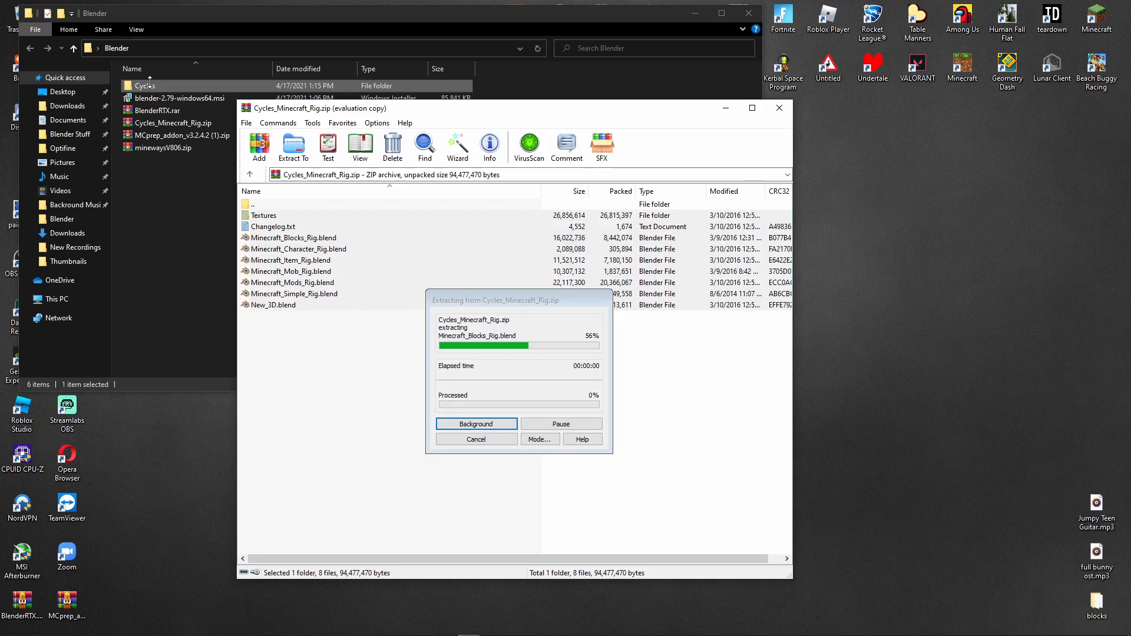
left_click(167, 253)
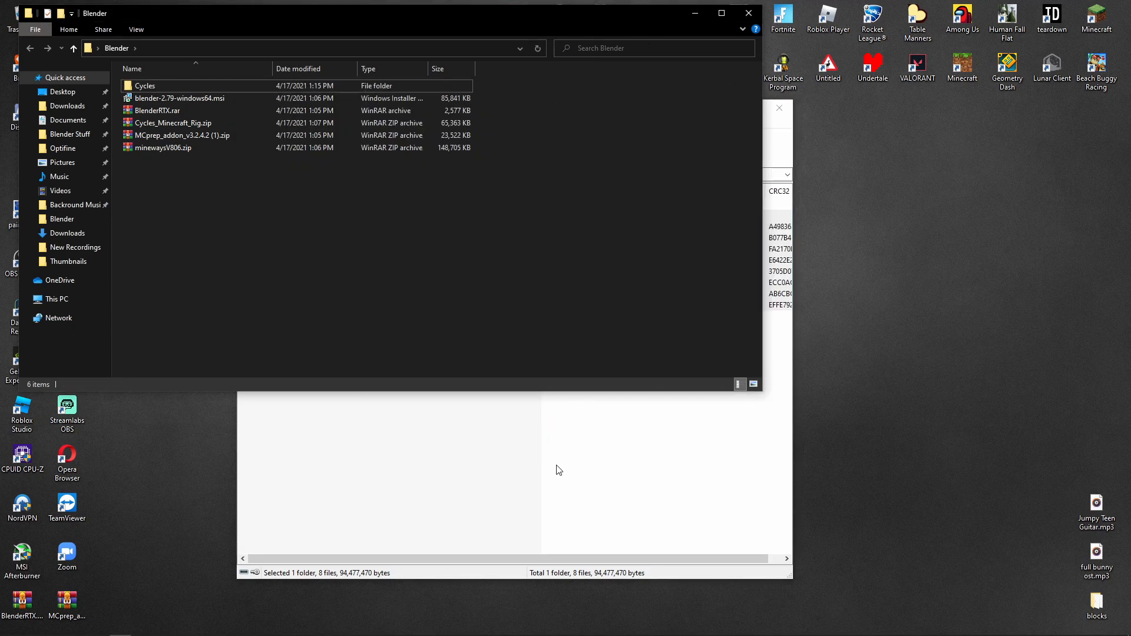
left_click(778, 108)
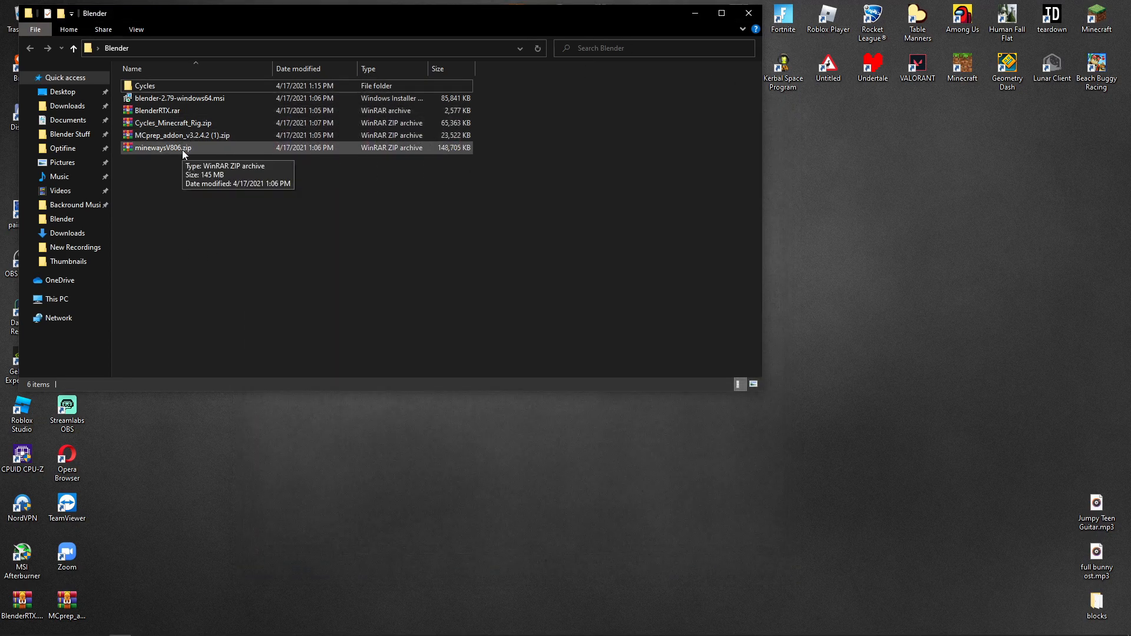
Extract the mineways folder from minewaysV806.zip into the Blender folder and close the archive
double_click(195, 147)
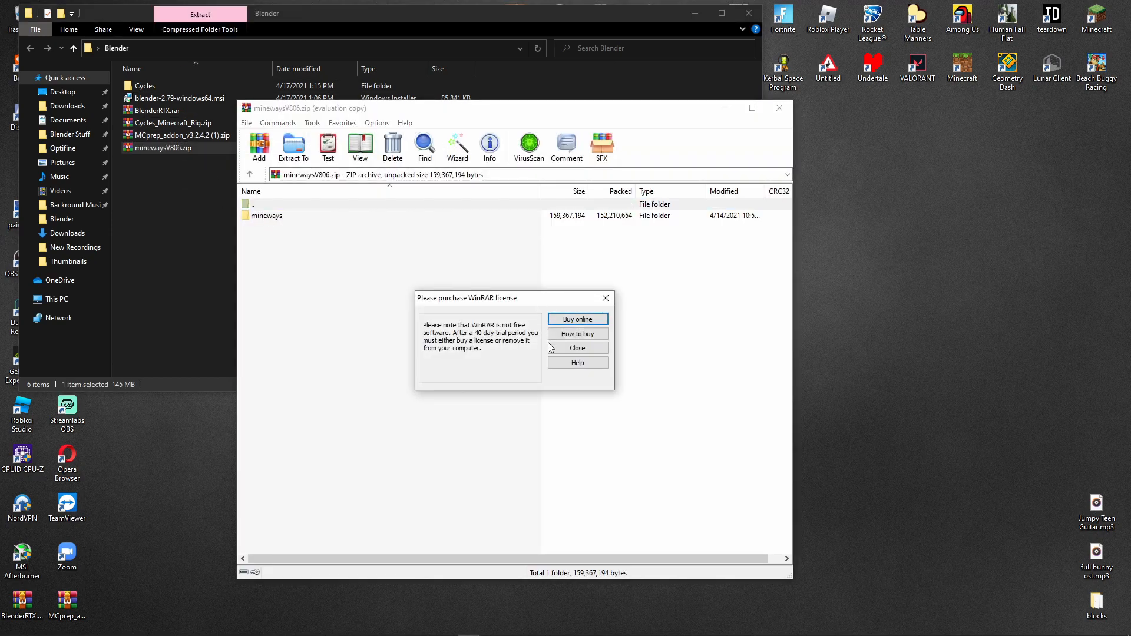
left_click(551, 347)
double_click(312, 218)
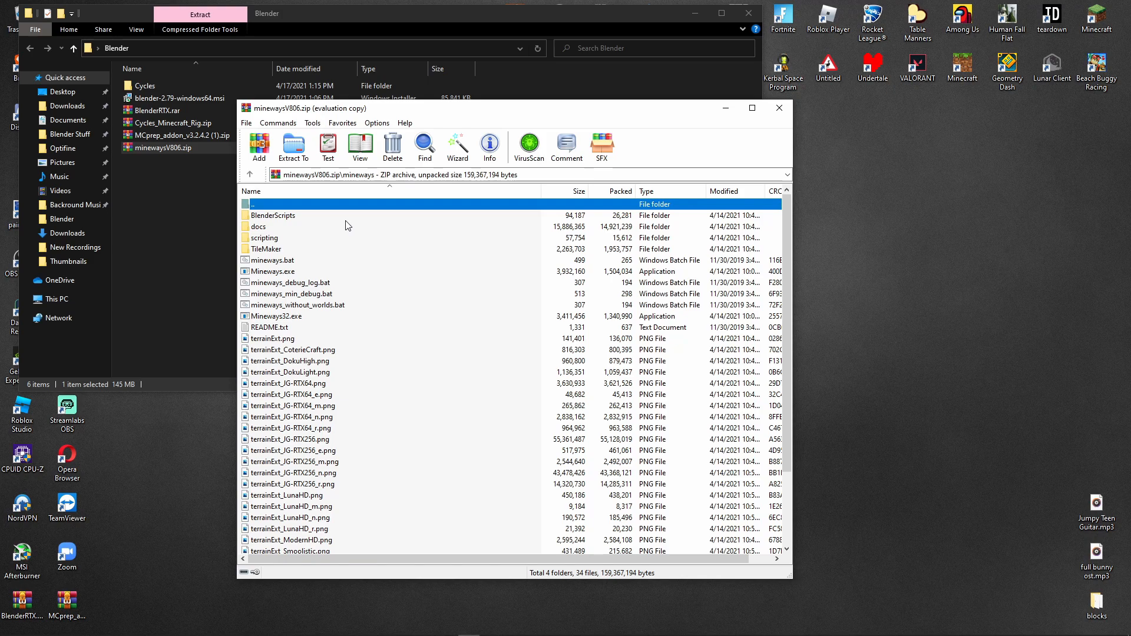
key("BackSpace")
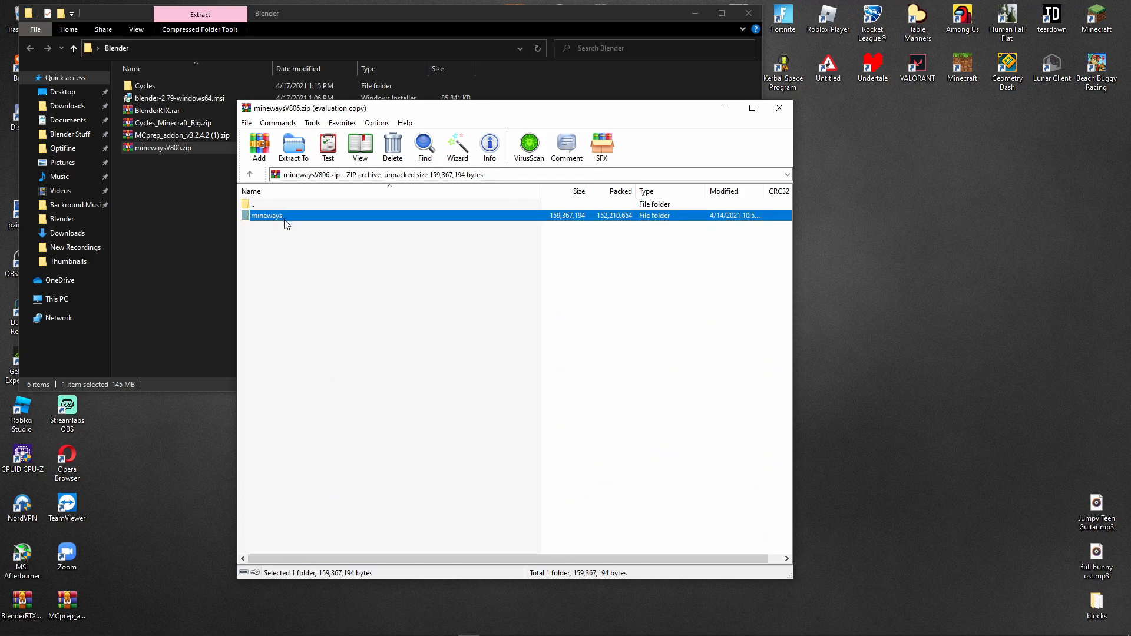
left_click_drag(279, 218, 126, 221)
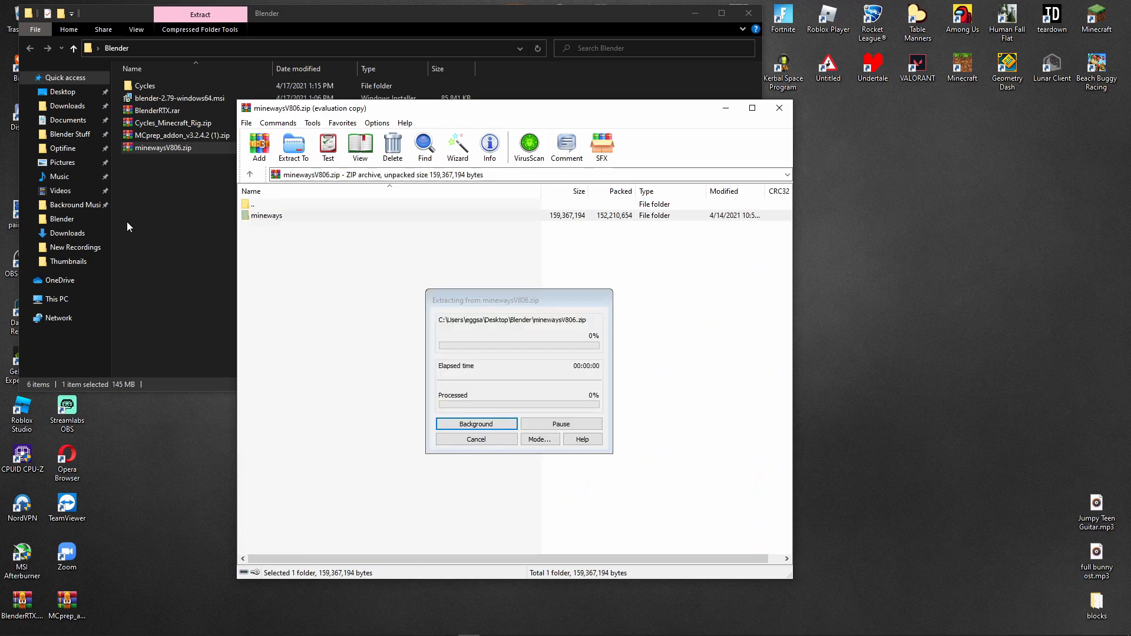
left_click(363, 478)
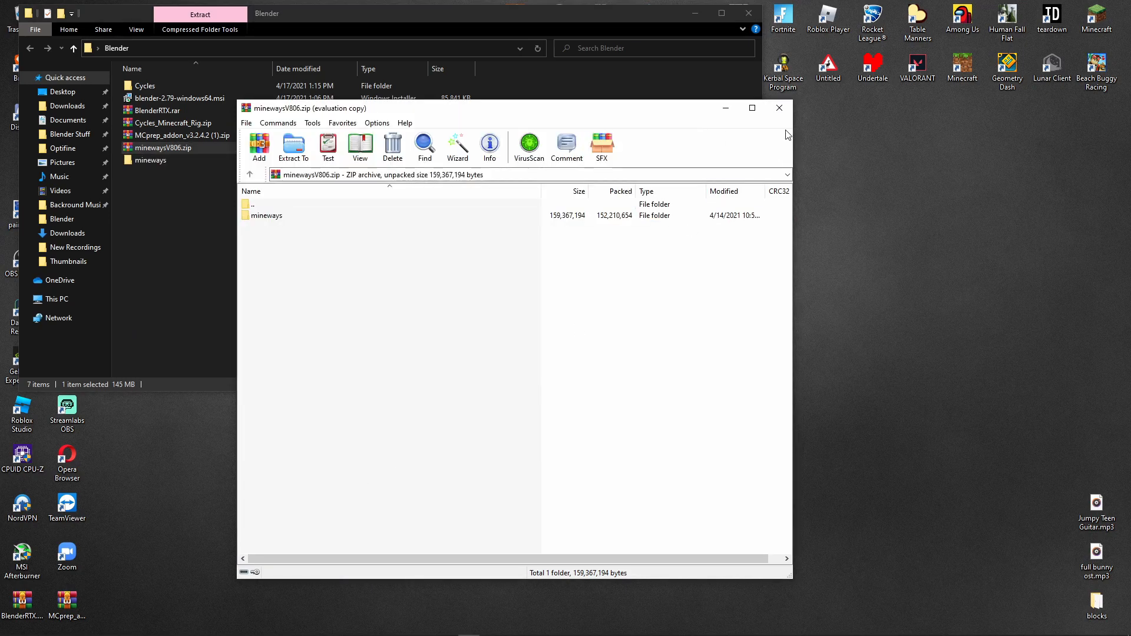
left_click(780, 108)
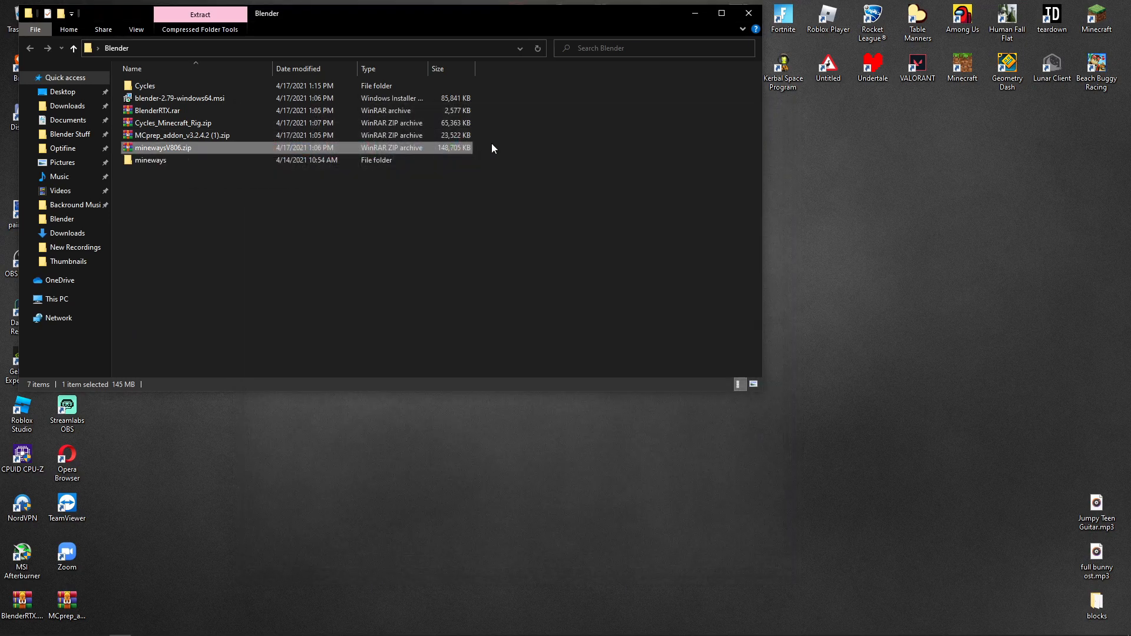
Delete minewaysV806.zip, Cycles_Minecraft_Rig.zip and blender-2.79-windows64.msi from the Blender folder
right_click(458, 147)
left_click(511, 367)
left_click(196, 133)
left_click(252, 226)
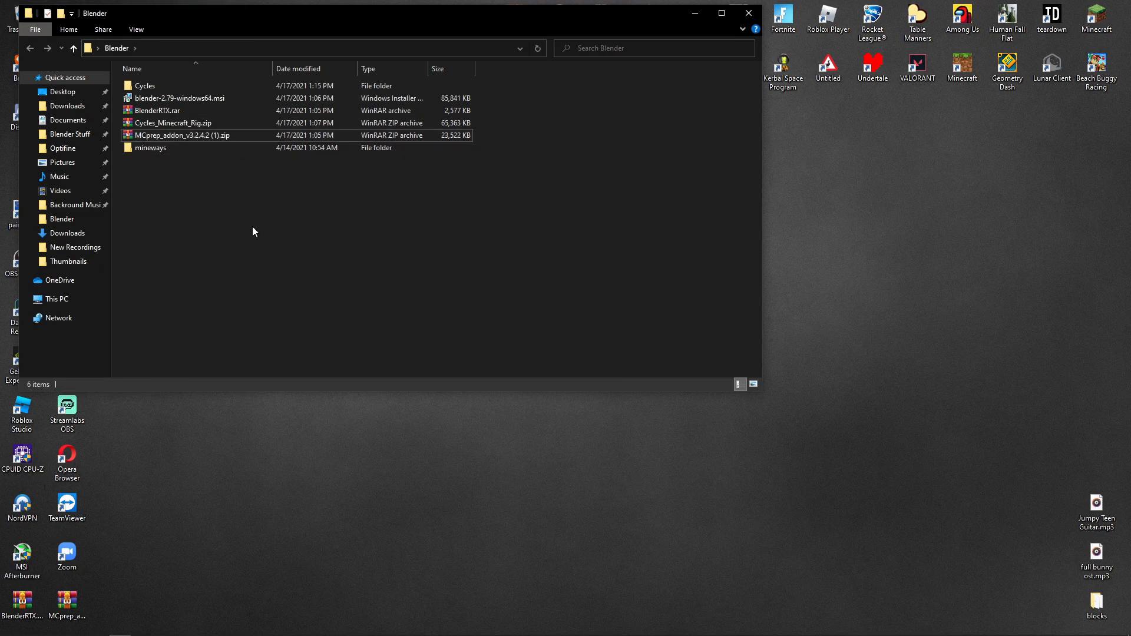
left_click(219, 123)
right_click(192, 136)
left_click(222, 355)
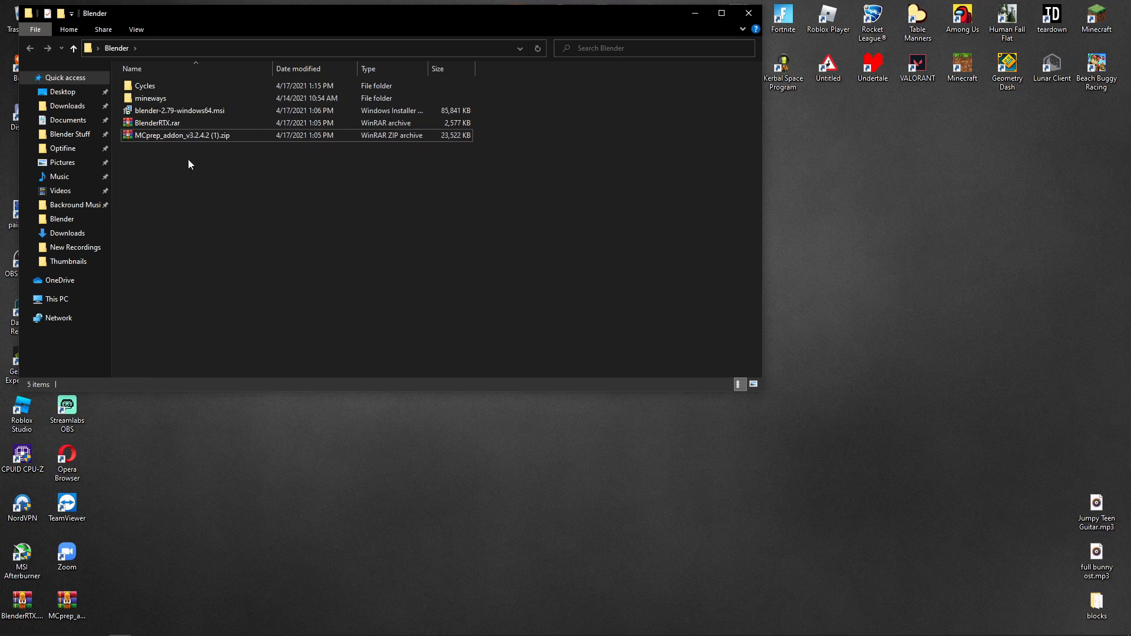
right_click(192, 111)
left_click(224, 366)
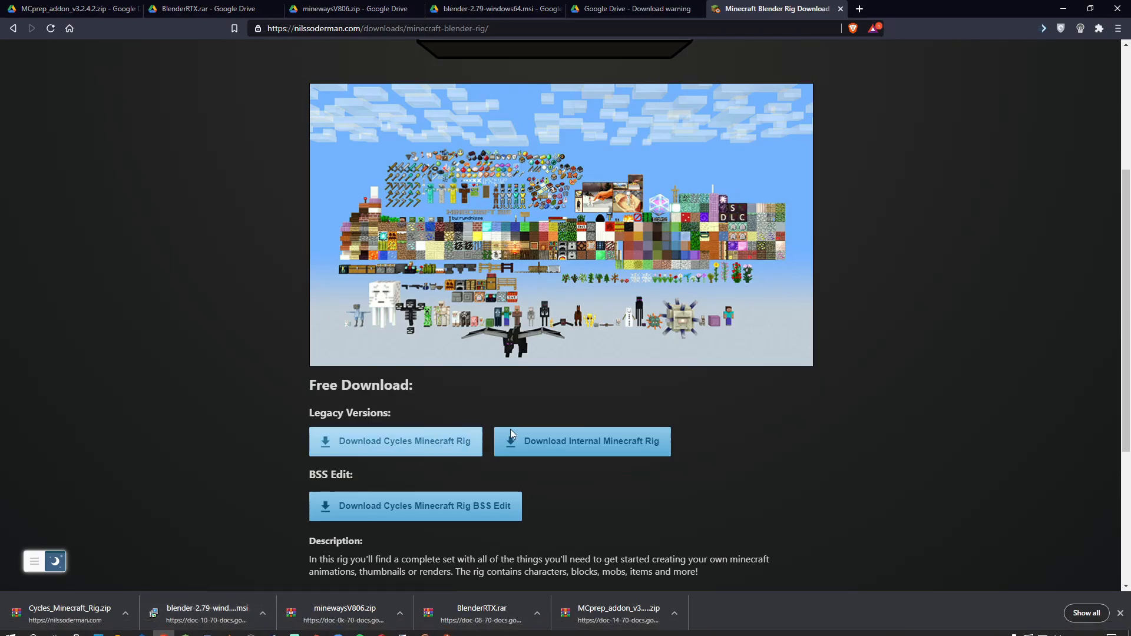
Switch to the Brave browser and download Black Plasma Rig v2.zip from Google Drive into the Blender folder on the Desktop
left_click(1120, 614)
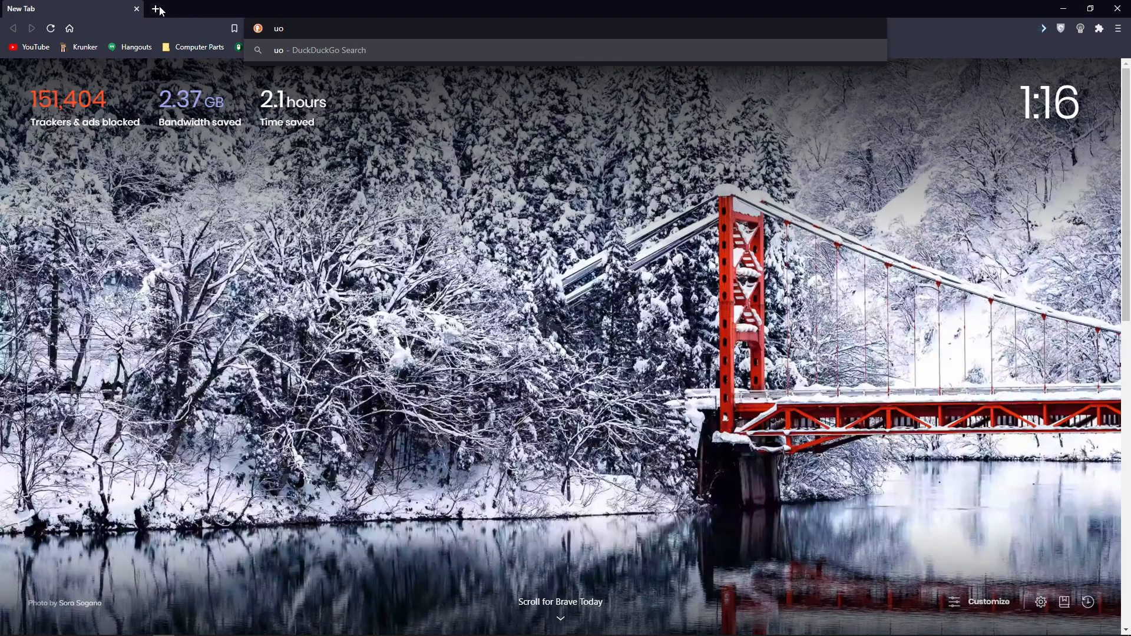
left_click(157, 9)
key("ctrl+h")
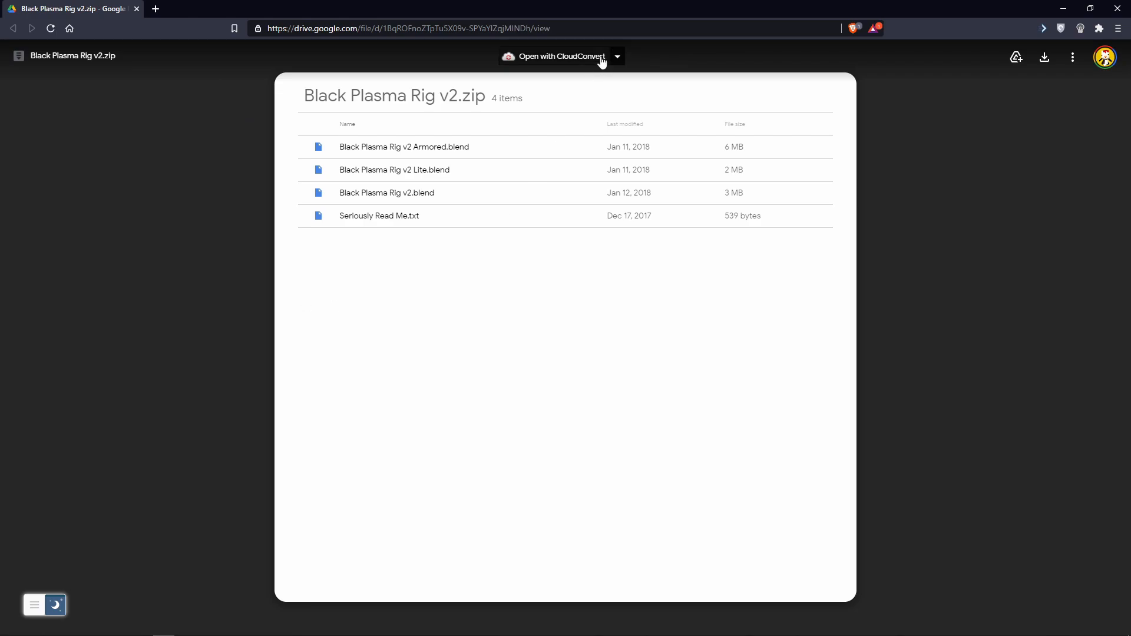
left_click(603, 32)
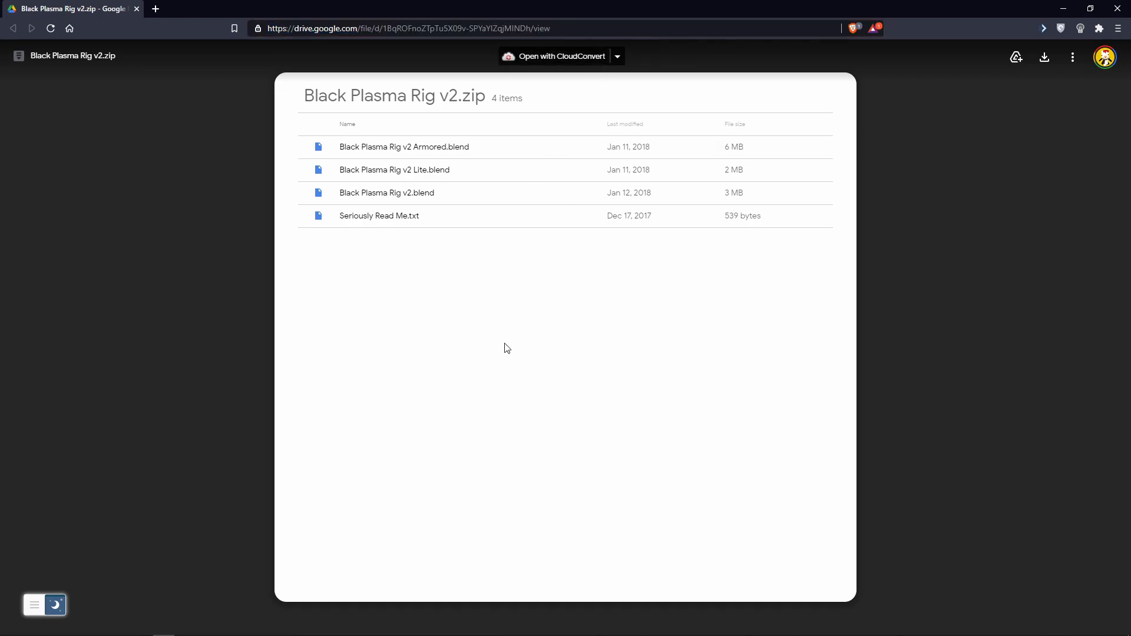
left_click(1044, 57)
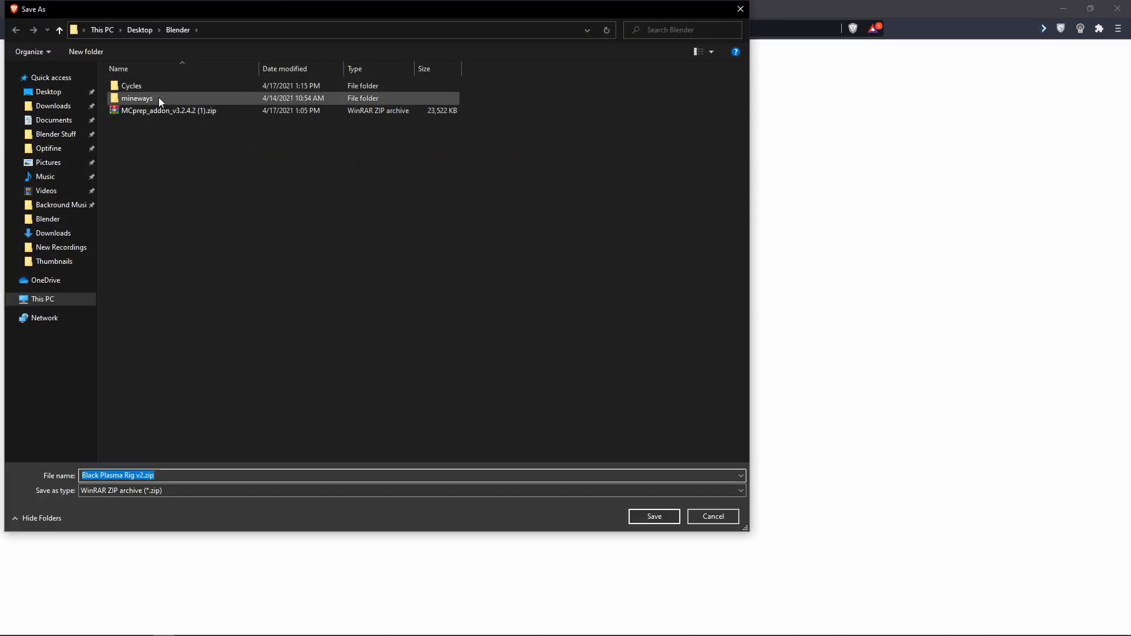
left_click(651, 516)
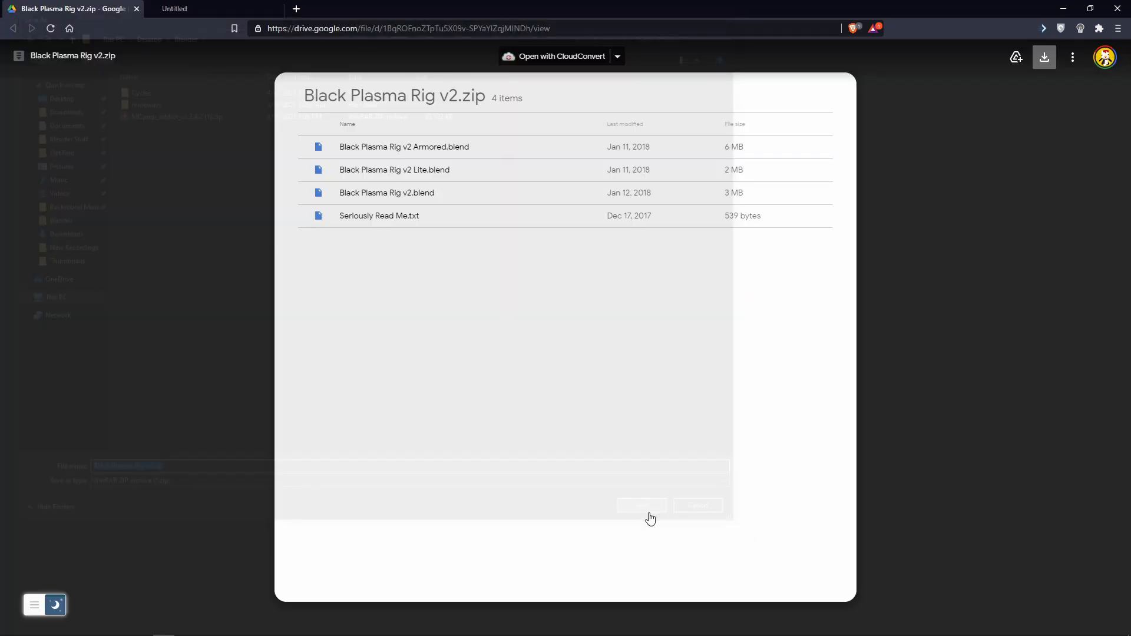
left_click(1063, 8)
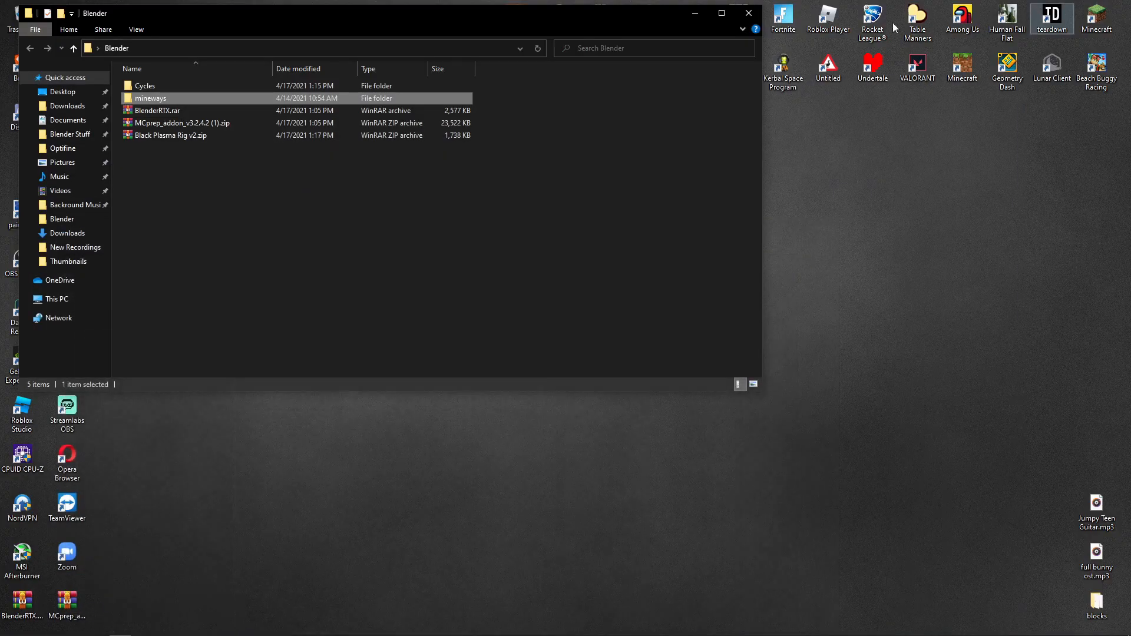
Open Black Plasma Rig v2.zip and create a folder named Plasma rig inside the Blender folder
double_click(177, 135)
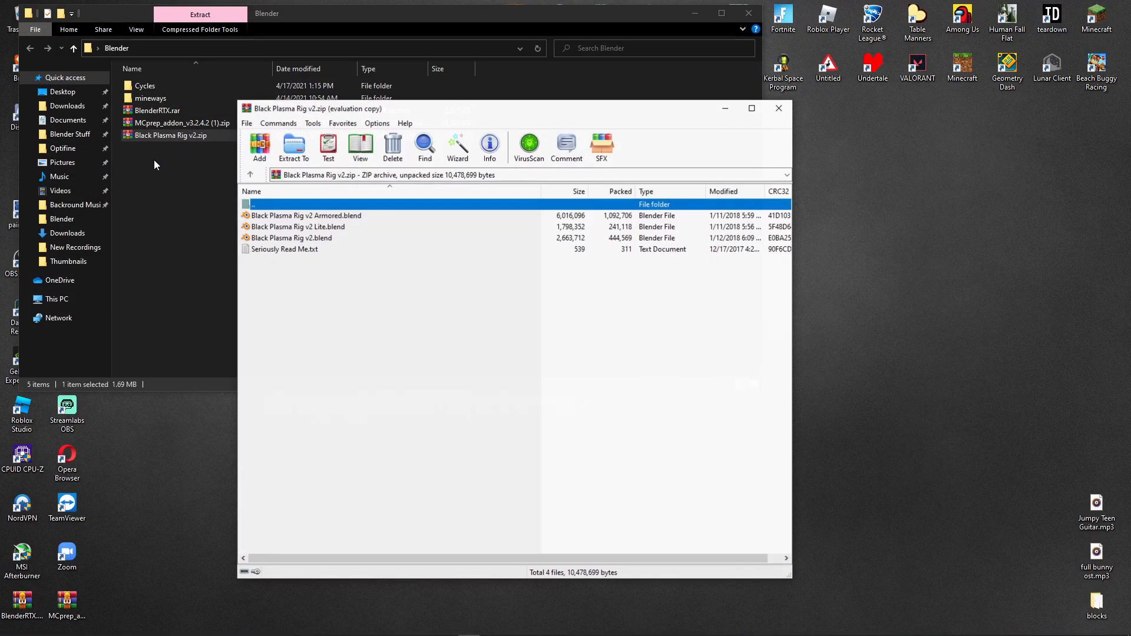
right_click(152, 181)
mouse_move(189, 323)
left_click(315, 324)
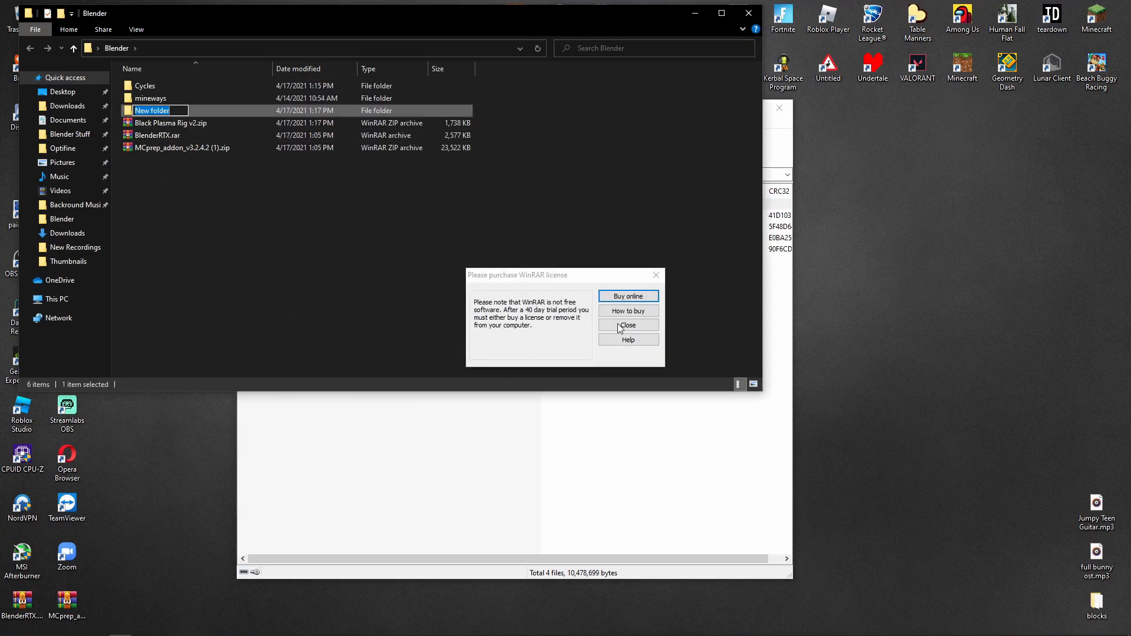
type("asdasdasda")
key("ctrl+a")
type("Plasma rig")
key("Return")
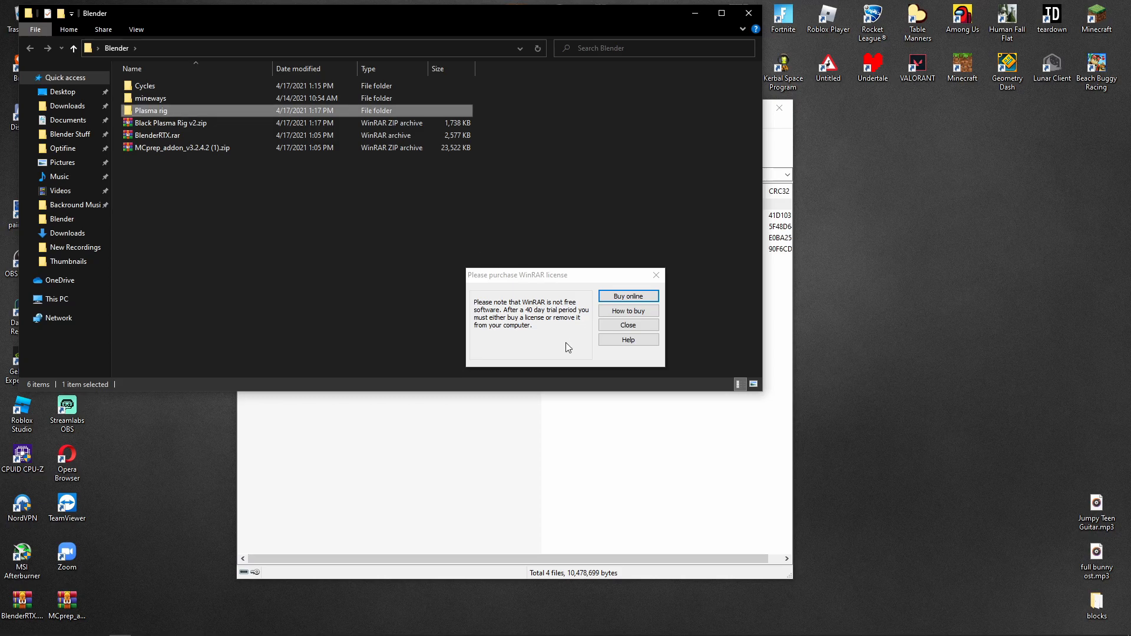
Extract all four files of the Black Plasma Rig v2 archive into the Plasma rig folder and close the archive
left_click(625, 325)
left_click_drag(317, 305, 294, 224)
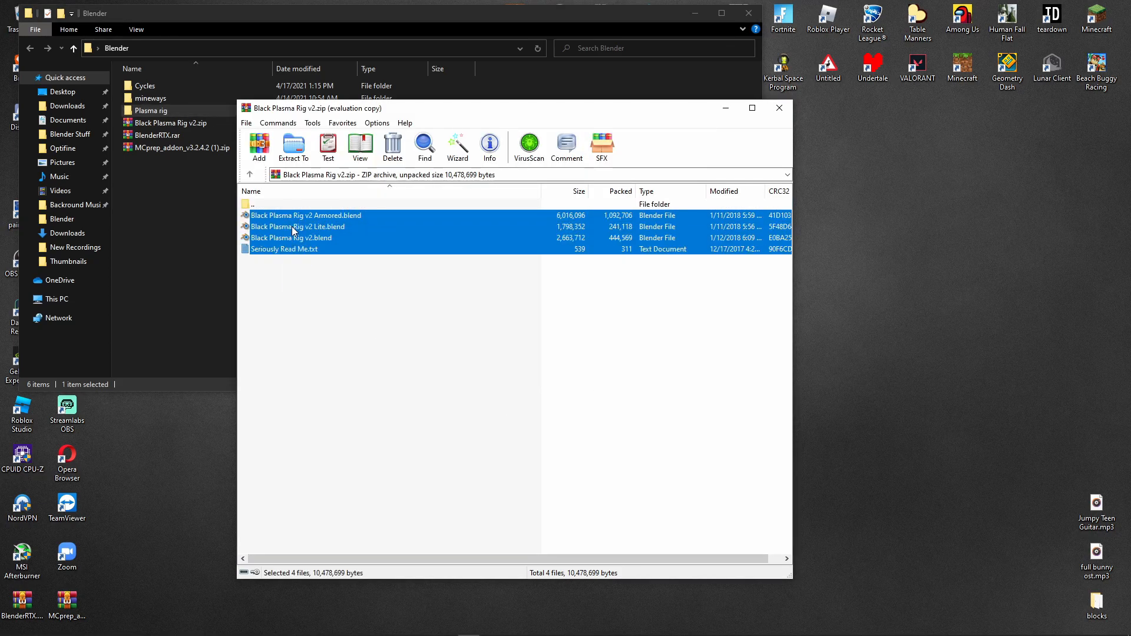
left_click(161, 115)
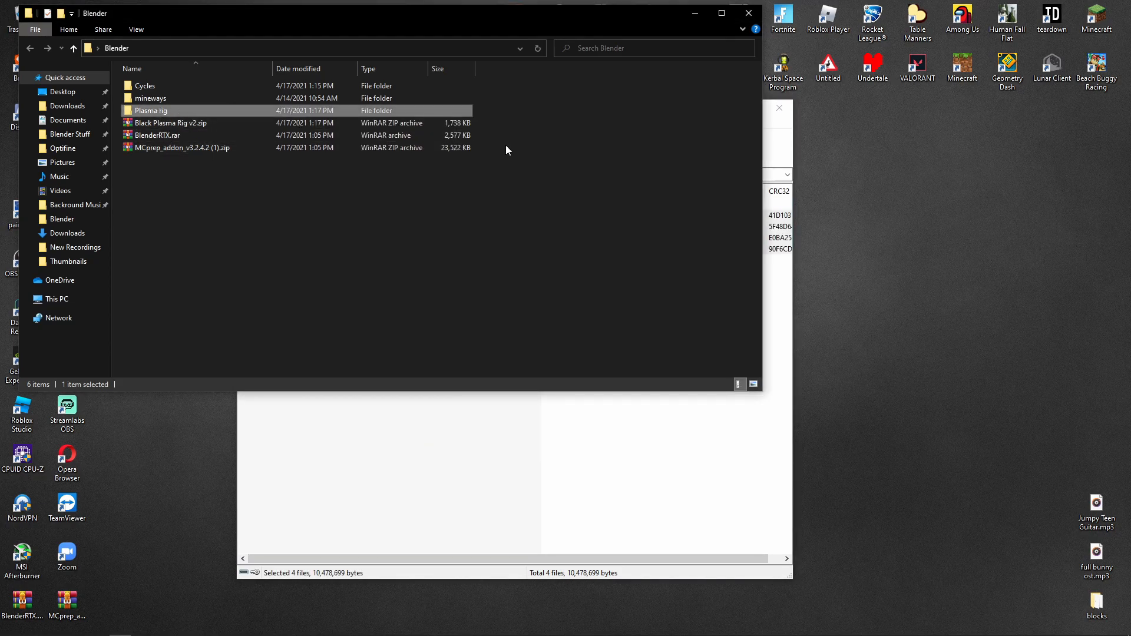
left_click(486, 435)
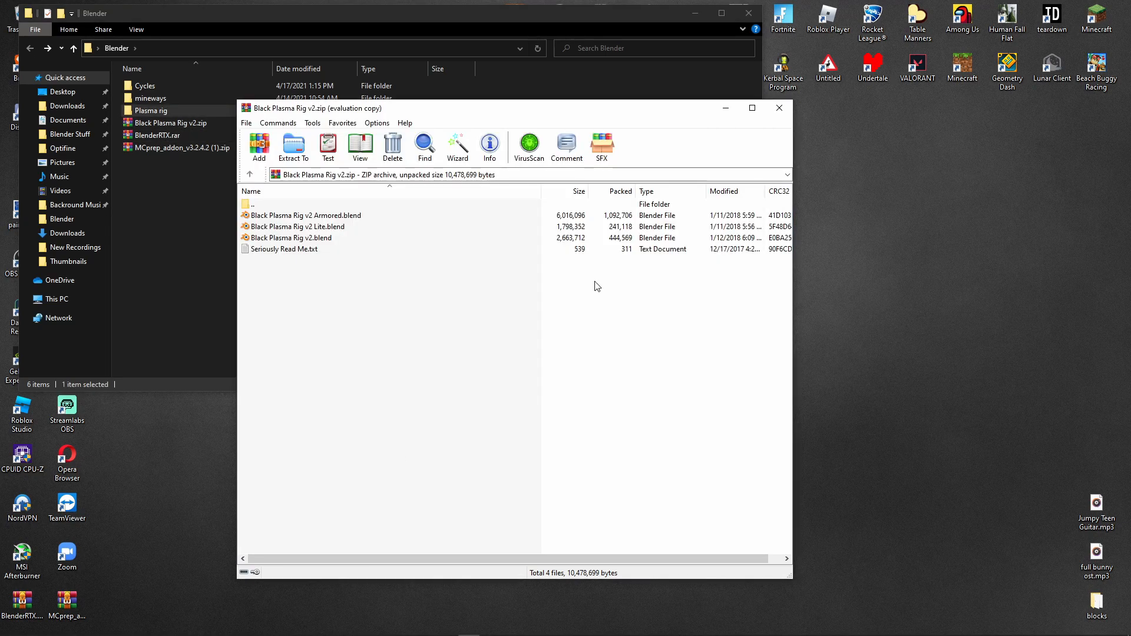
left_click(778, 108)
Delete Black Plasma Rig v2.zip from the Blender folder and switch back to Blender
left_click(194, 125)
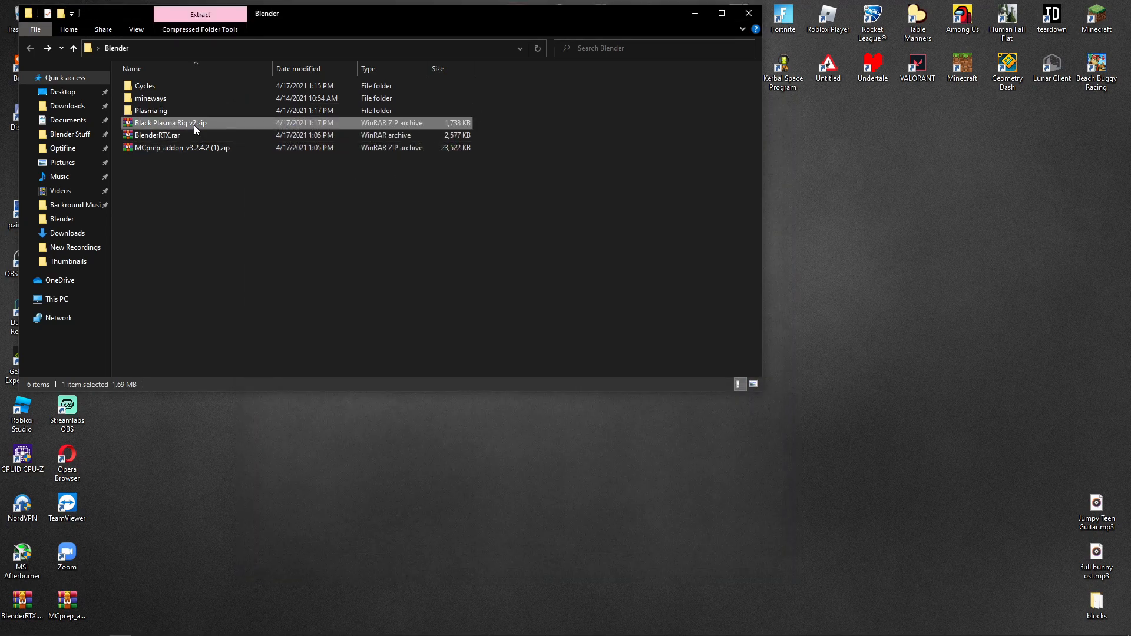
right_click(193, 125)
left_click(229, 344)
right_click(212, 125)
left_click(236, 345)
left_click(747, 13)
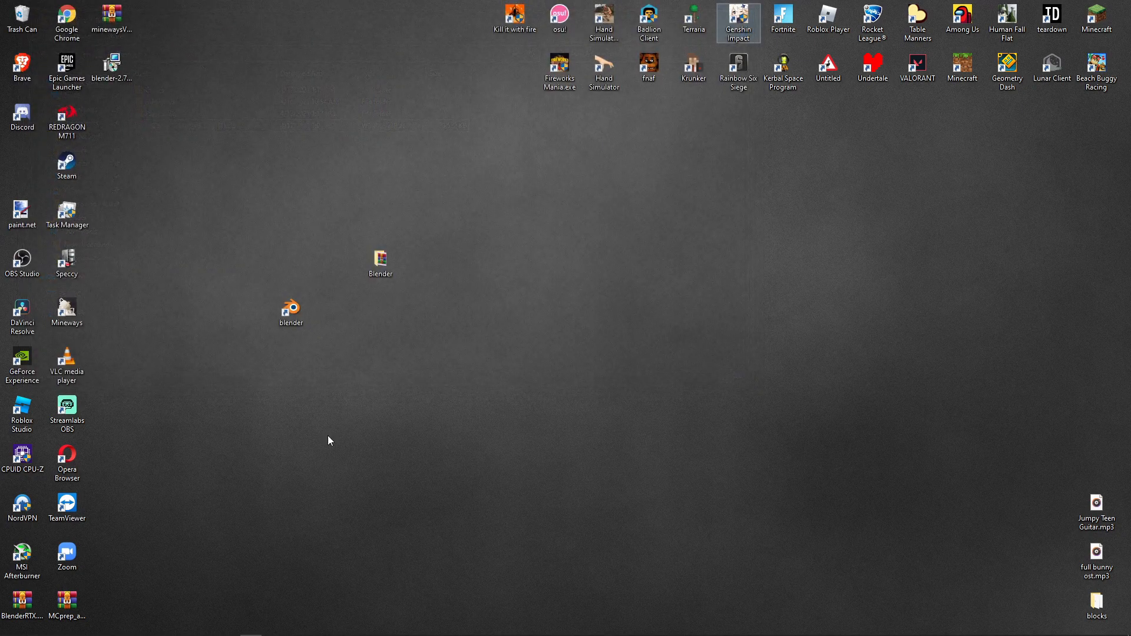
mouse_move(313, 635)
left_click(229, 627)
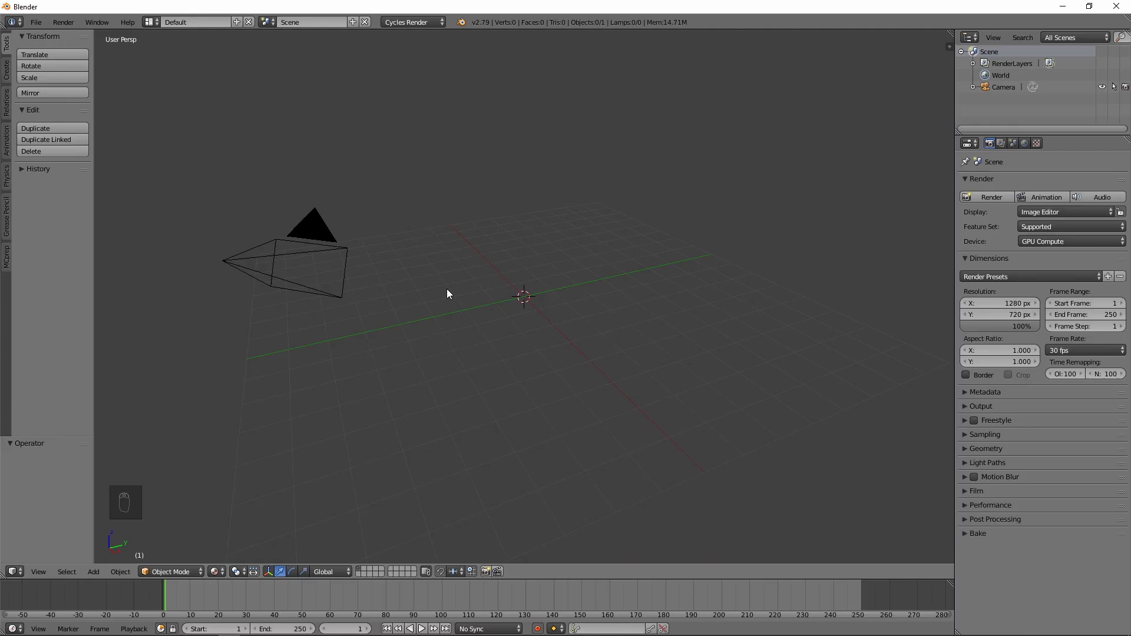
Widen the 3D view slightly and browse to the Plasma rig folder inside the Desktop's Blender folder for appending
middle_click_drag(496, 253, 736, 277)
left_click_drag(955, 244, 977, 242)
left_click(40, 24)
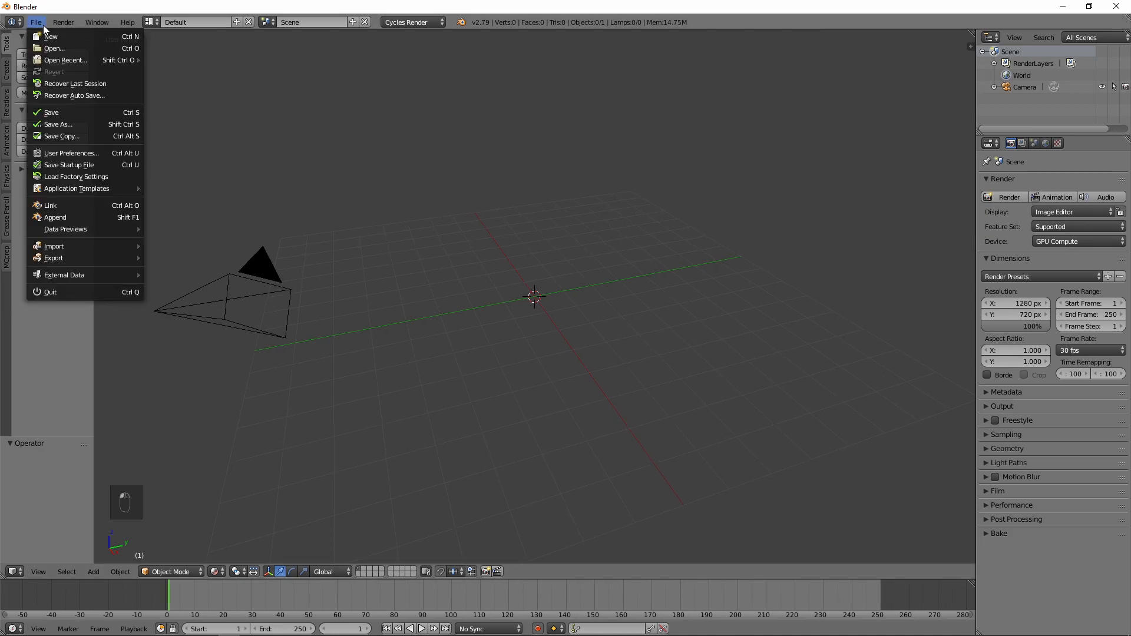
left_click(80, 216)
left_click(48, 156)
left_click(195, 92)
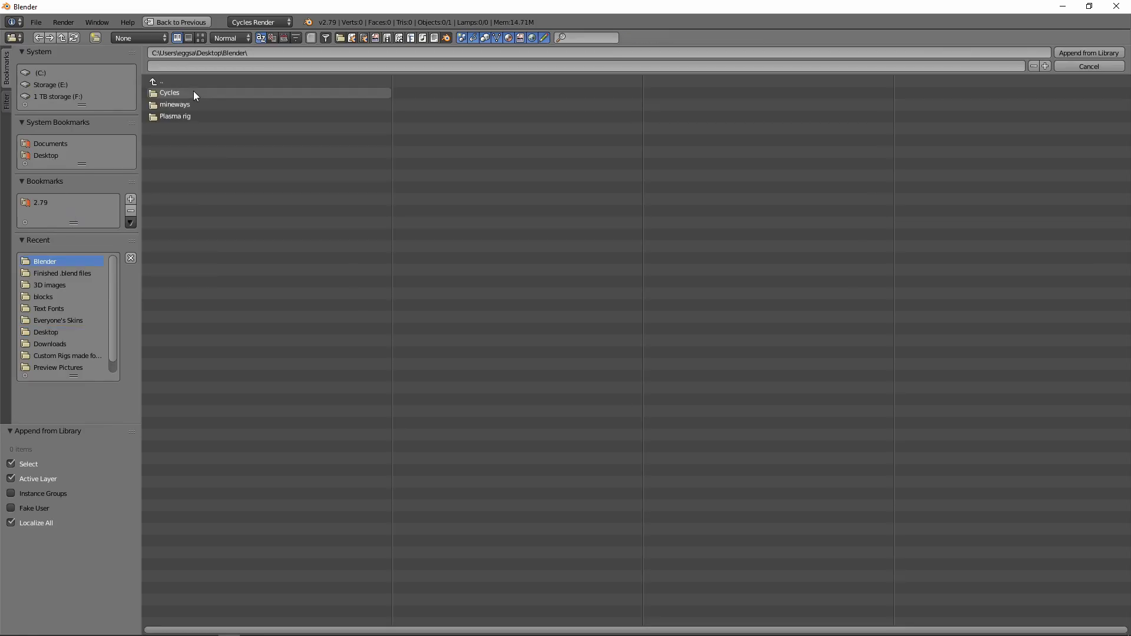
left_click(176, 117)
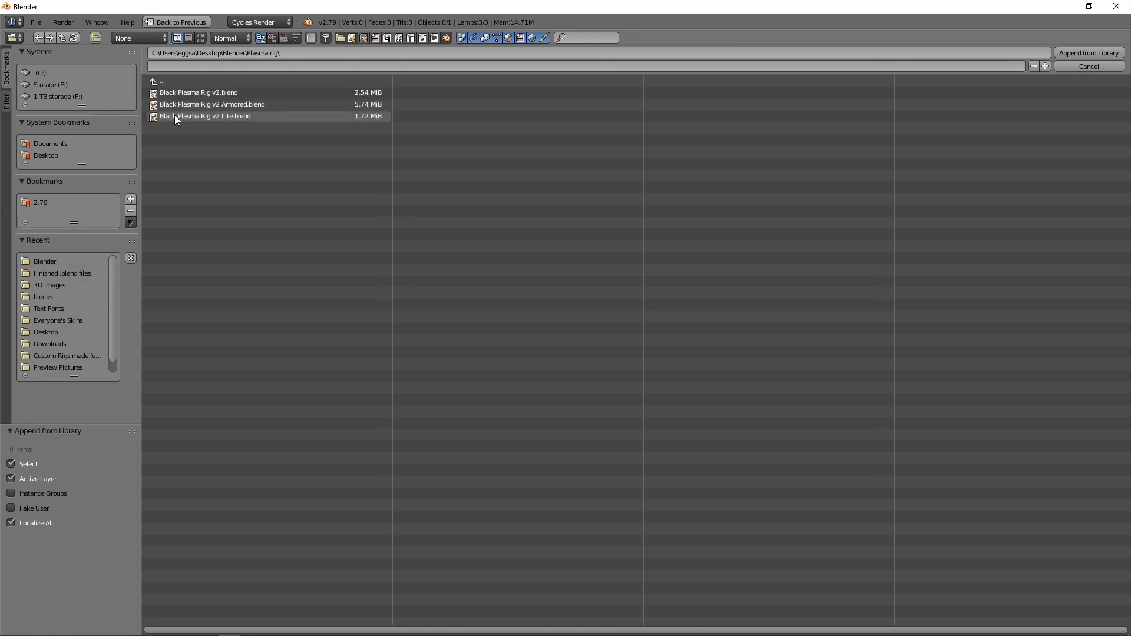
Browse the contents of Black Plasma Rig v2.blend and Black Plasma Rig v2 Armored.blend, including the armored file's objects
left_click(228, 94)
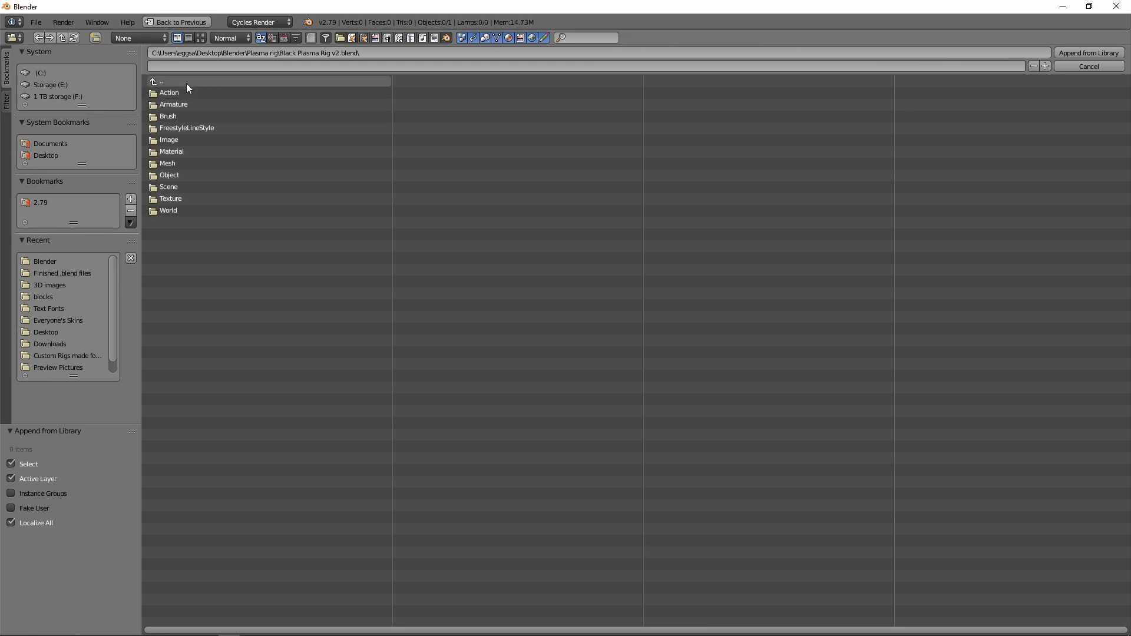
left_click(186, 83)
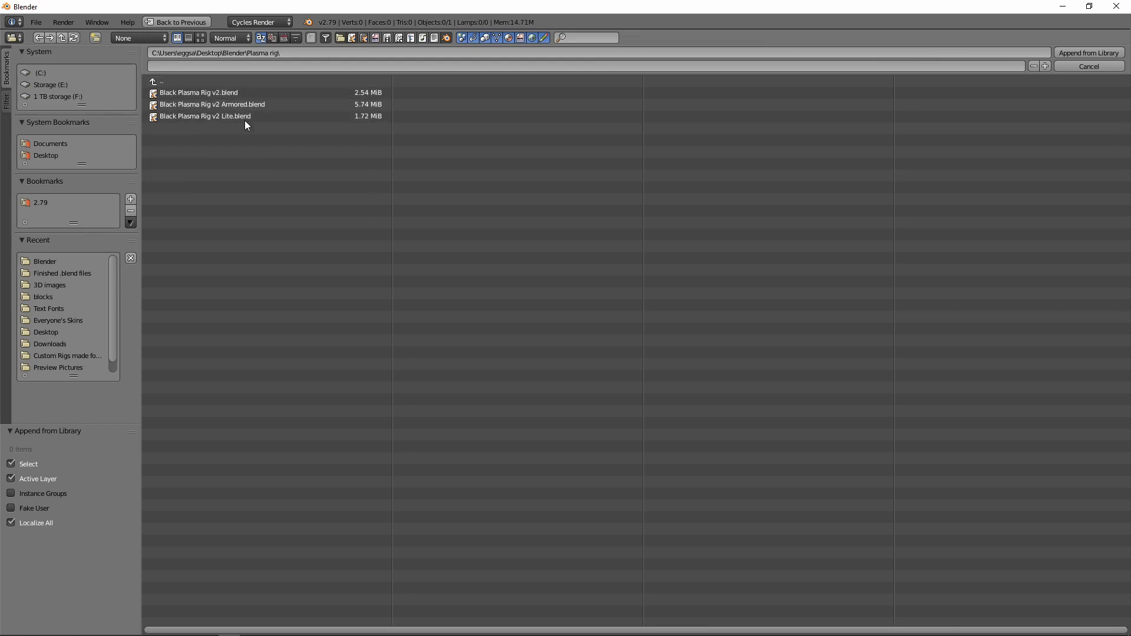
left_click(235, 104)
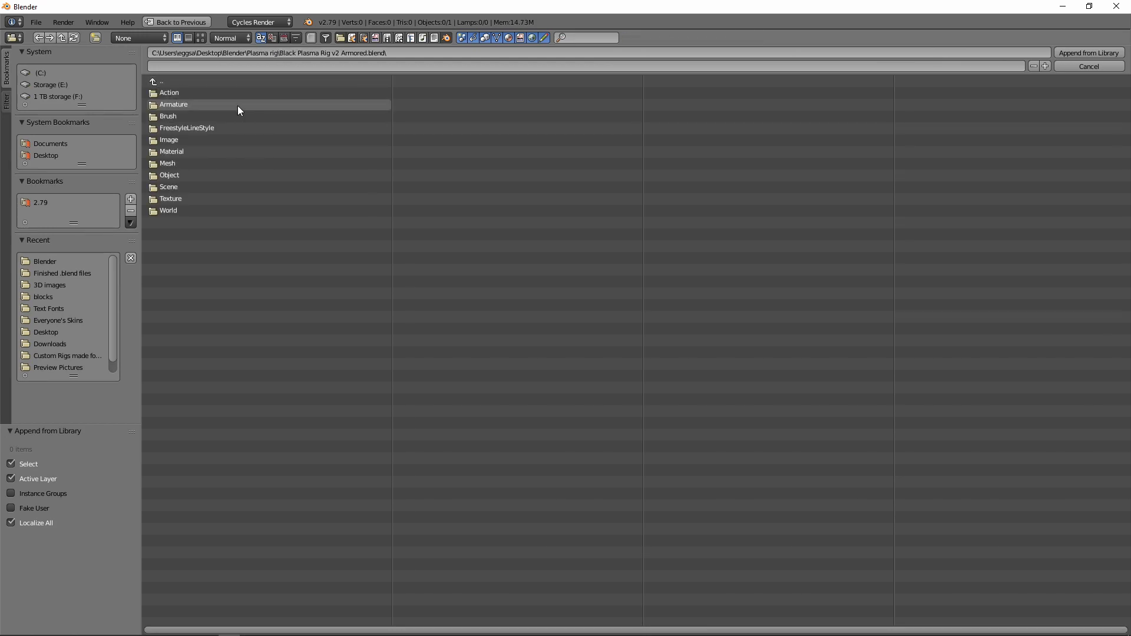
left_click(182, 185)
key("a")
key("a")
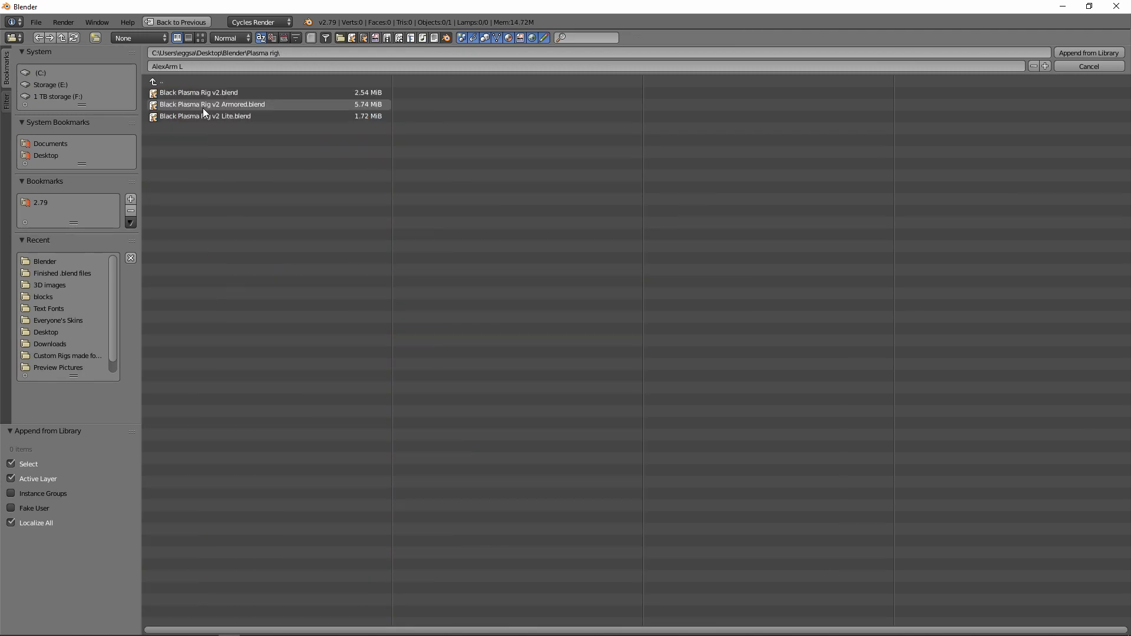
Append all objects from Black Plasma Rig v2 Armored.blend to the scene
left_click(203, 108)
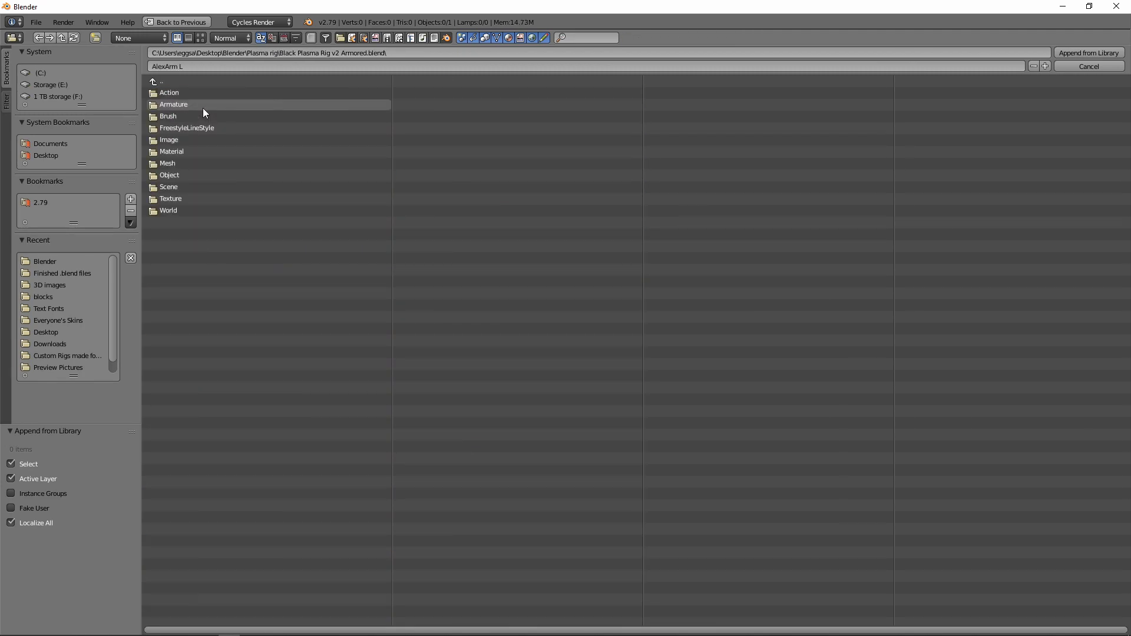
left_click(183, 175)
key("a")
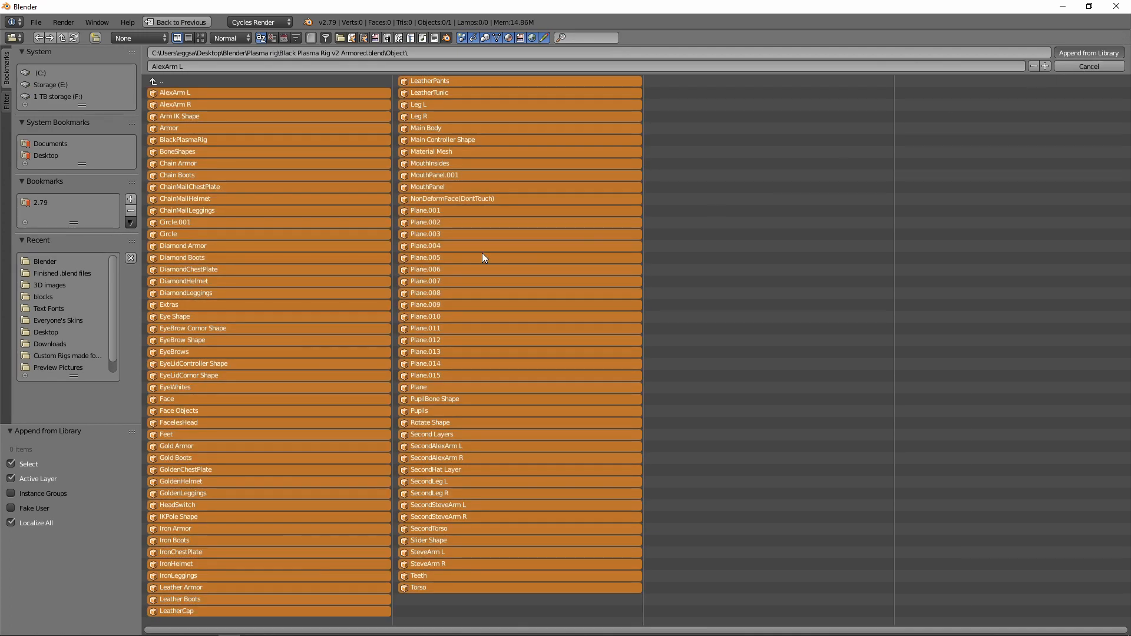
key("Return")
Try Texture viewport shading on the appended rig, and set the viewport shading to Material
mouse_move(547, 260)
middle_mouse_down()
mouse_move(560, 245)
mouse_move(603, 358)
middle_mouse_up()
left_click(215, 571)
left_click(233, 525)
scroll(590, 294, "up", 10)
scroll(599, 353, "down", 2)
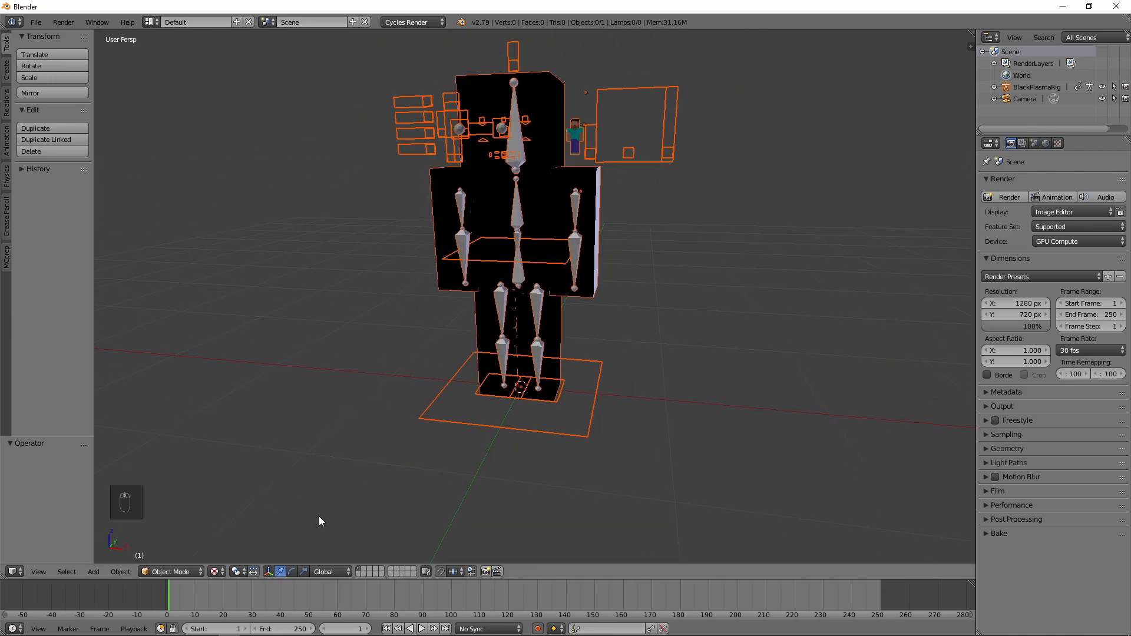
left_click(216, 572)
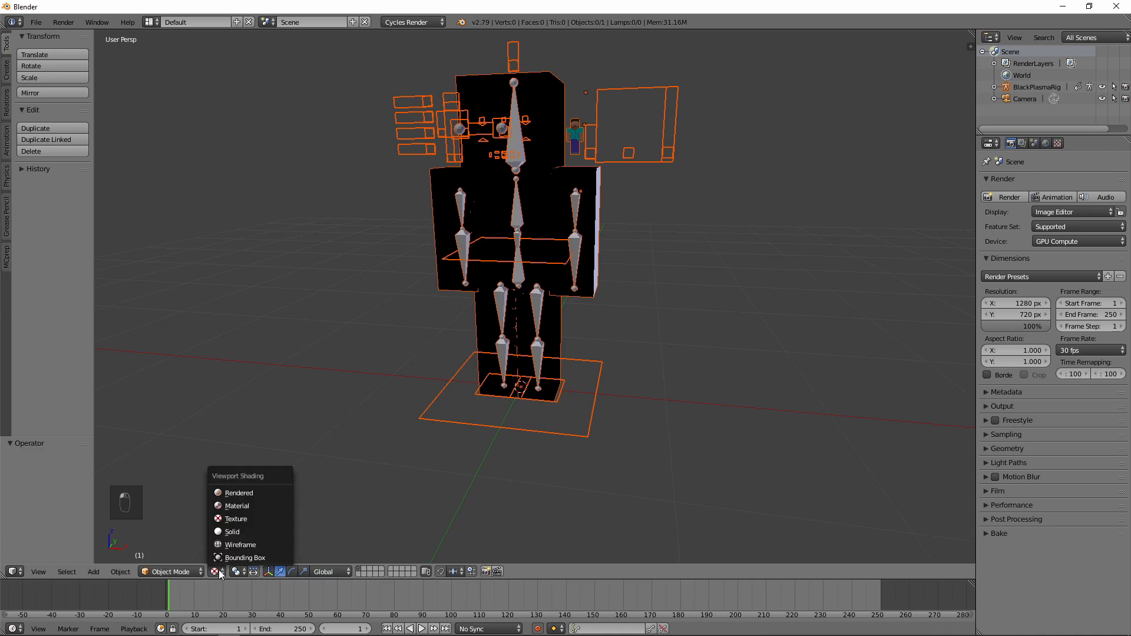
left_click(214, 572)
left_click(216, 570)
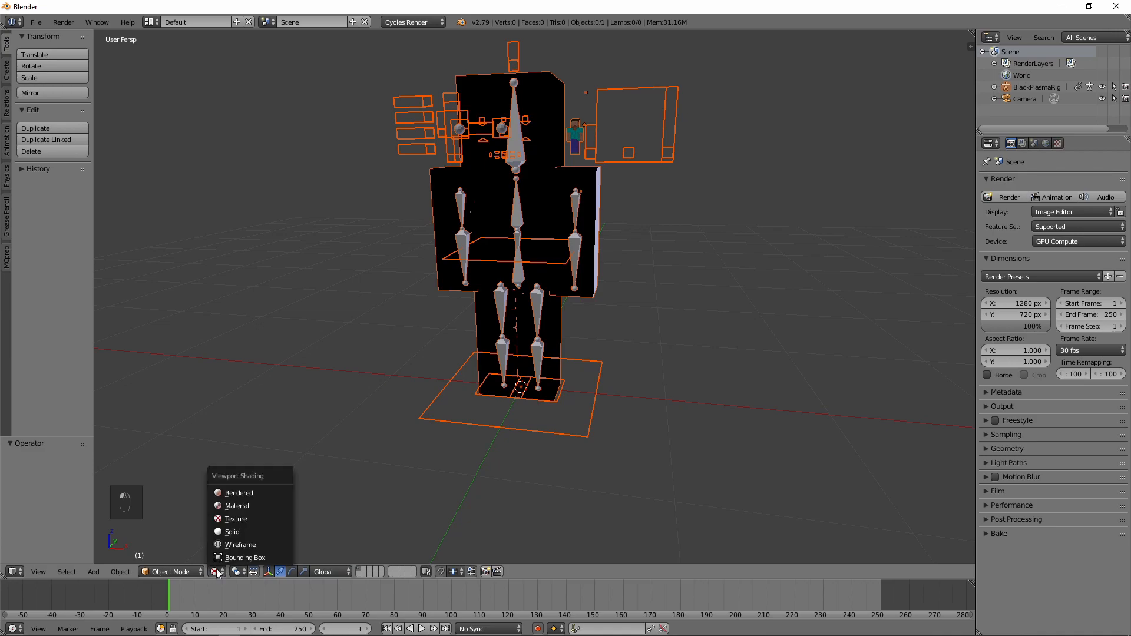
left_click(246, 507)
Switch the 3D view to look through the active camera
scroll(618, 293, "down", 7)
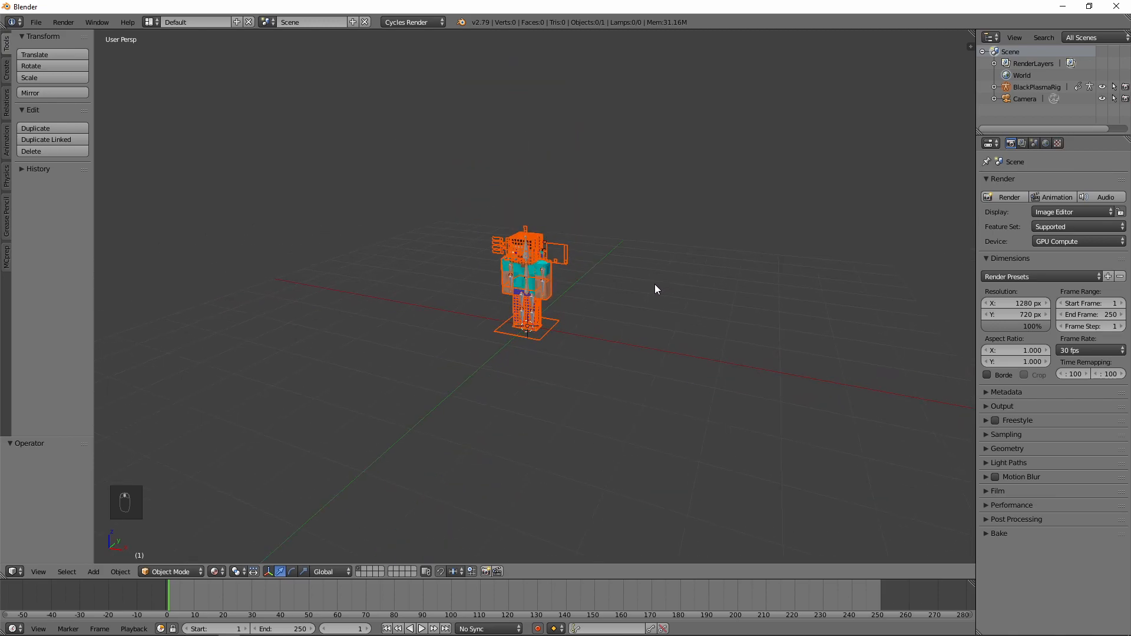
scroll(742, 283, "down", 4)
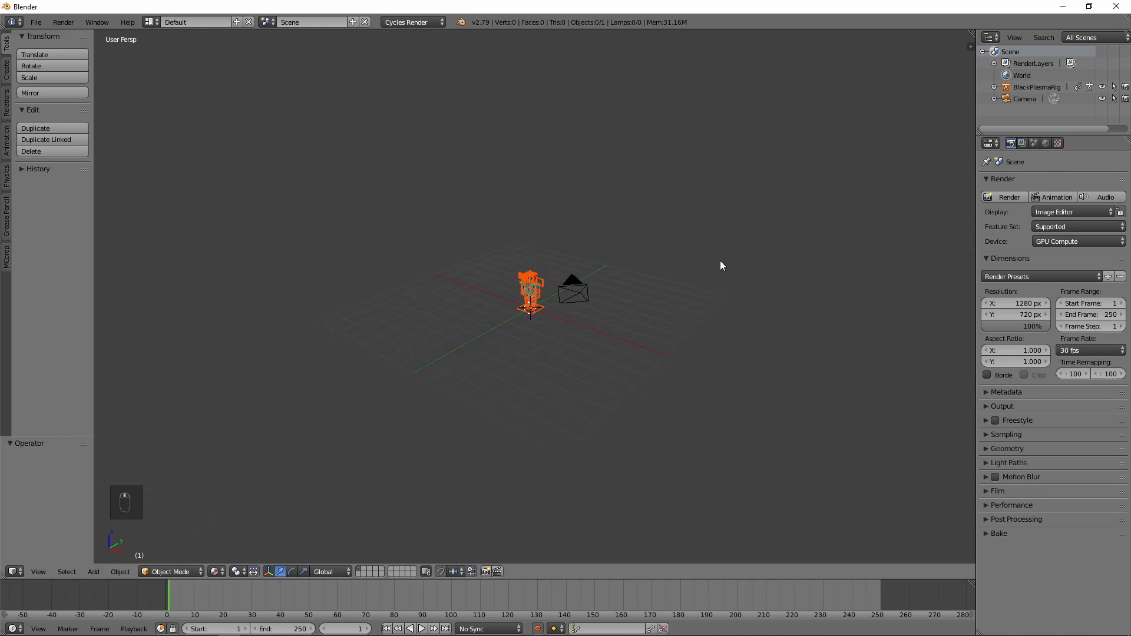
key("KP_0")
key("KP_0")
key("KP_0")
key("KP_0")
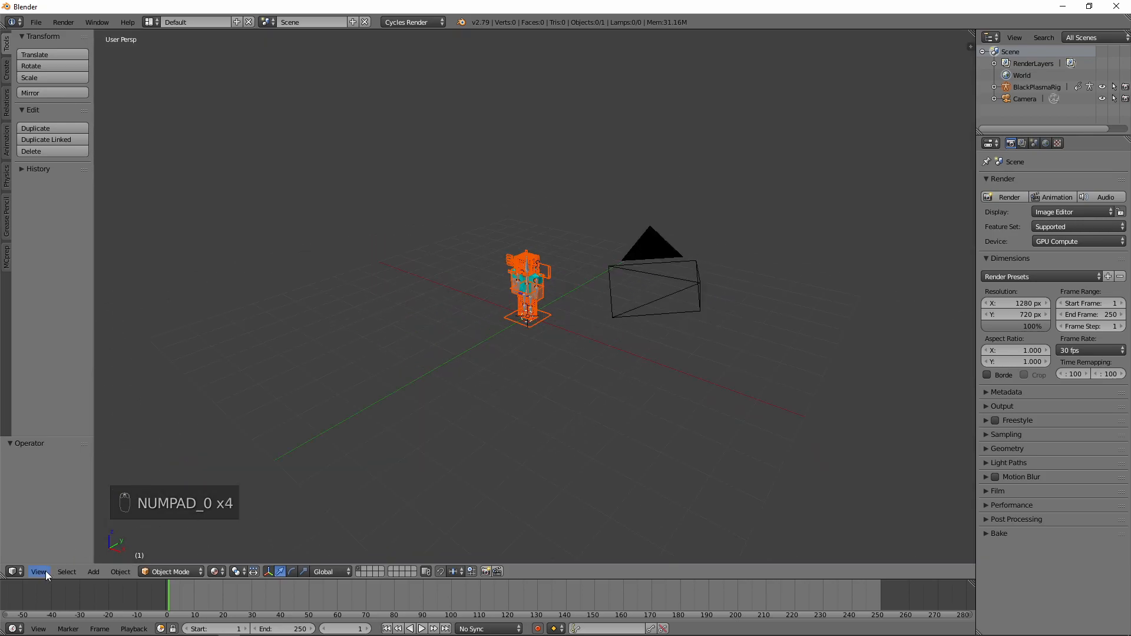
left_click(39, 571)
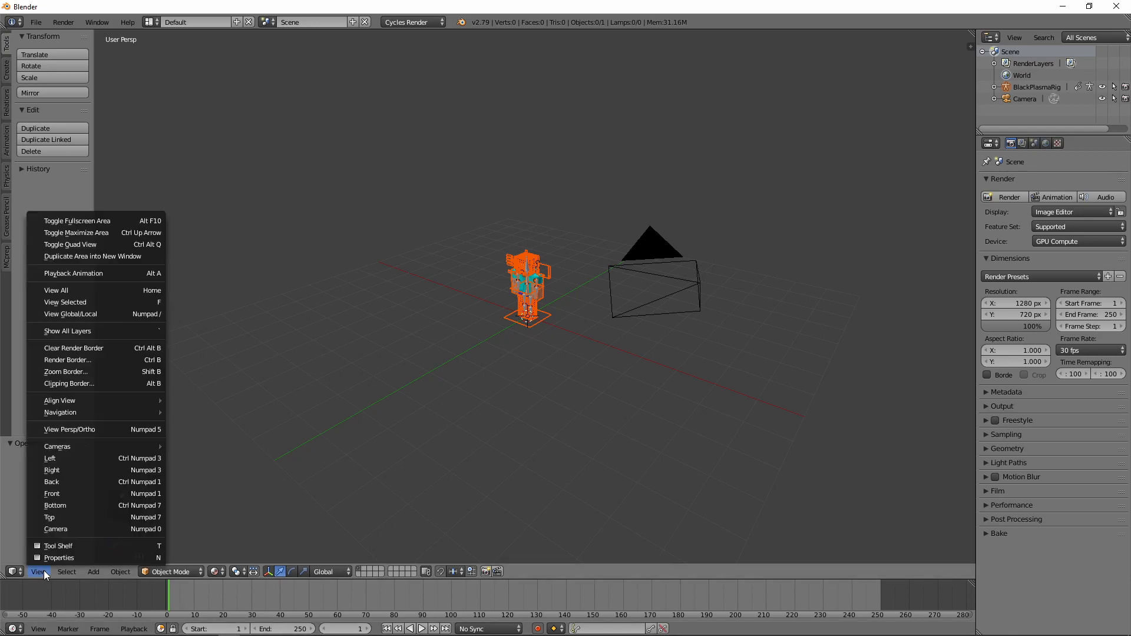
mouse_move(73, 450)
left_click(200, 458)
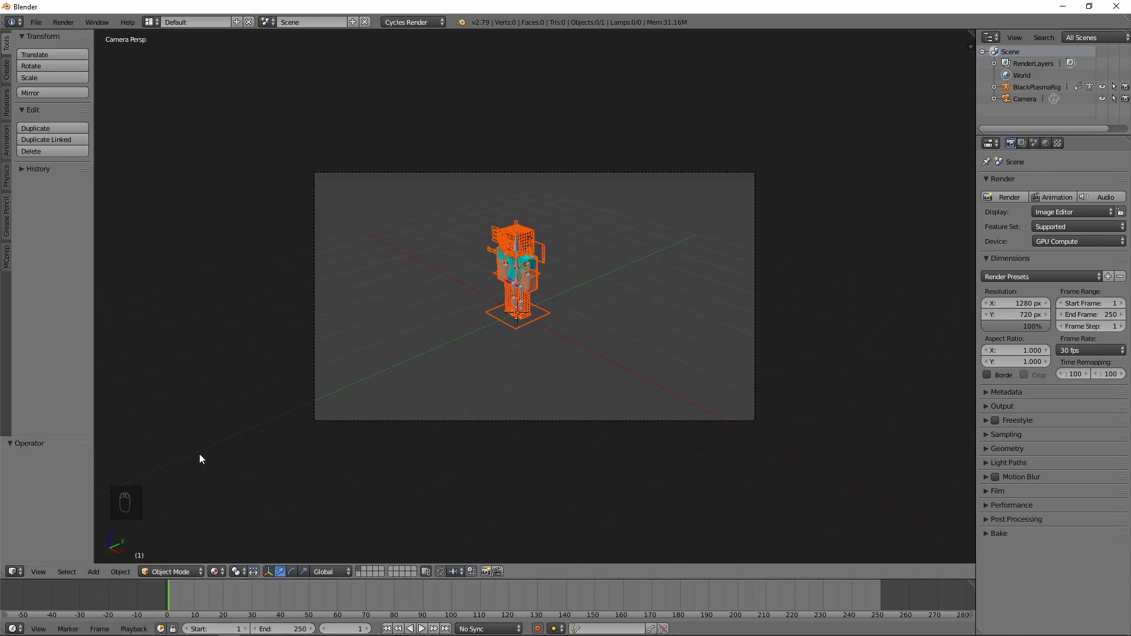
middle_click_drag(553, 258, 527, 221)
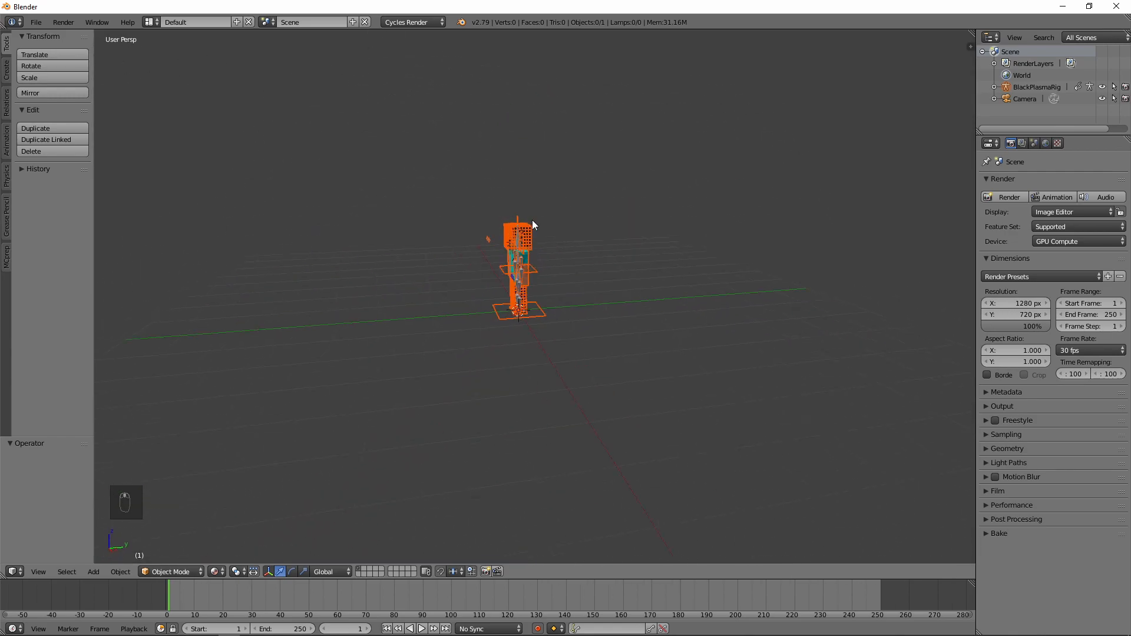
key("KP_0")
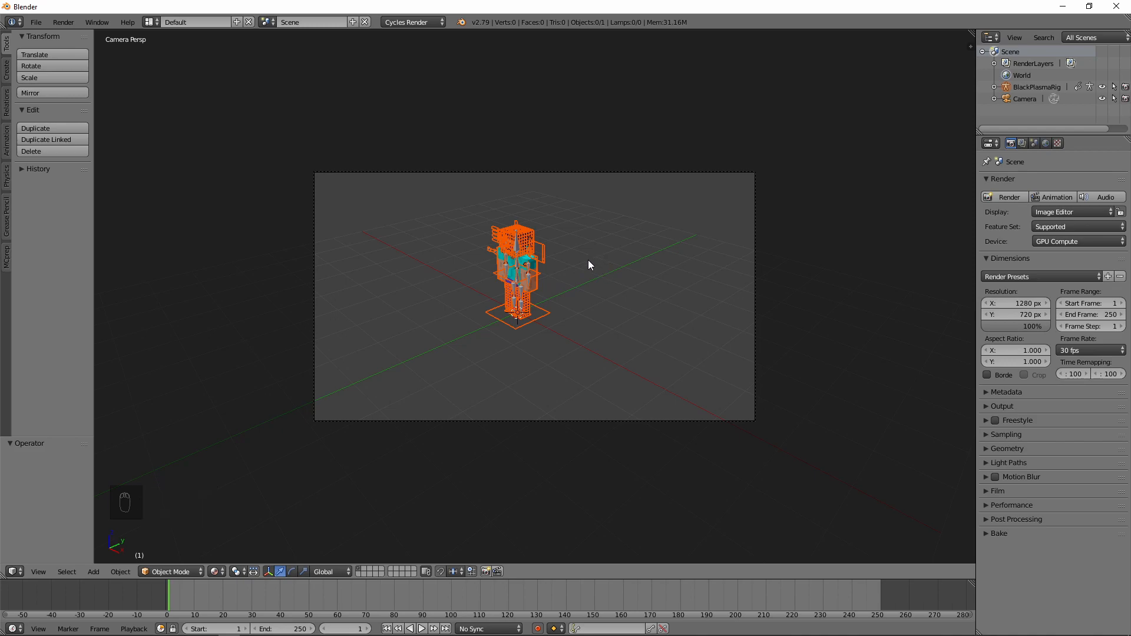
Reposition the camera with walk navigation so that it frames the whole rig from the front
key("shift+f")
key("w")
key("a")
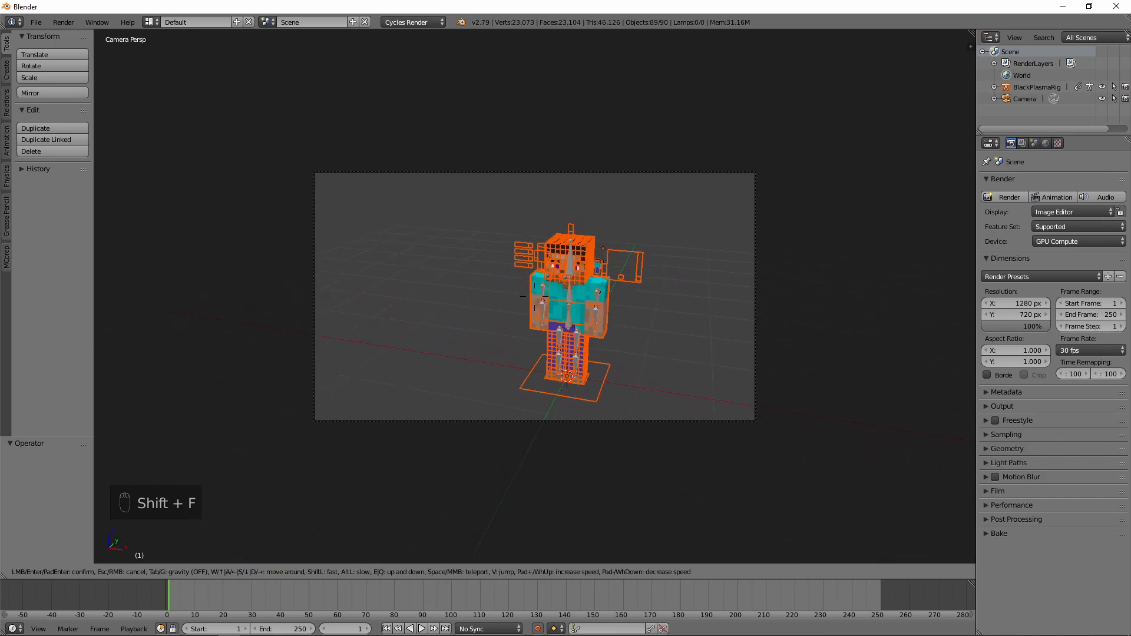
key("s")
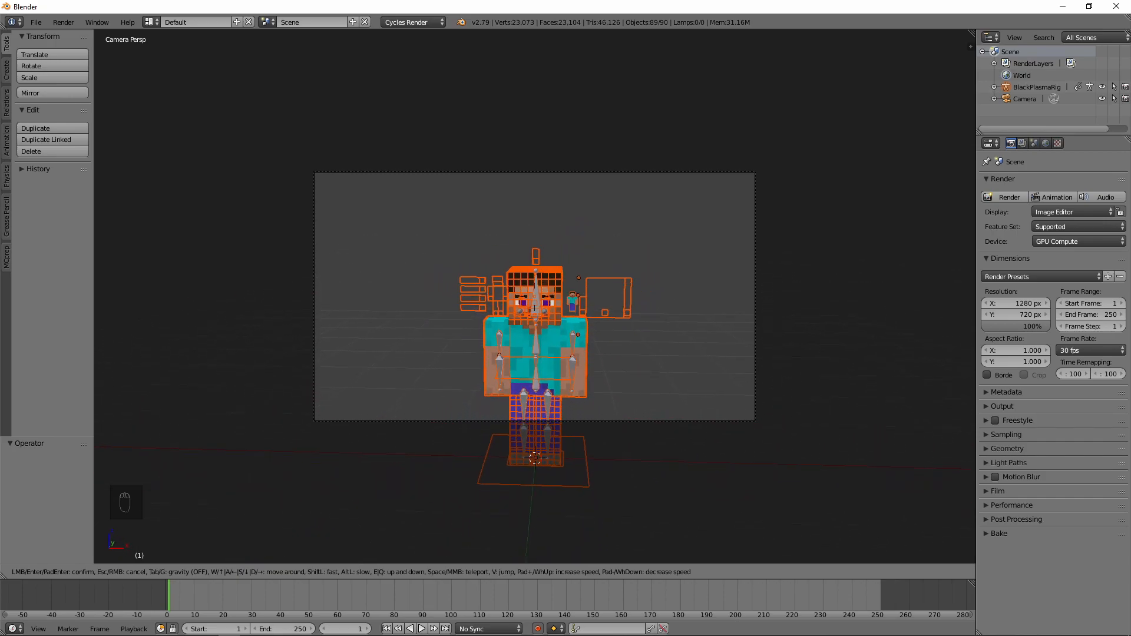
key("q")
left_click(535, 305)
scroll(535, 305, "up", 2)
key("shift+f")
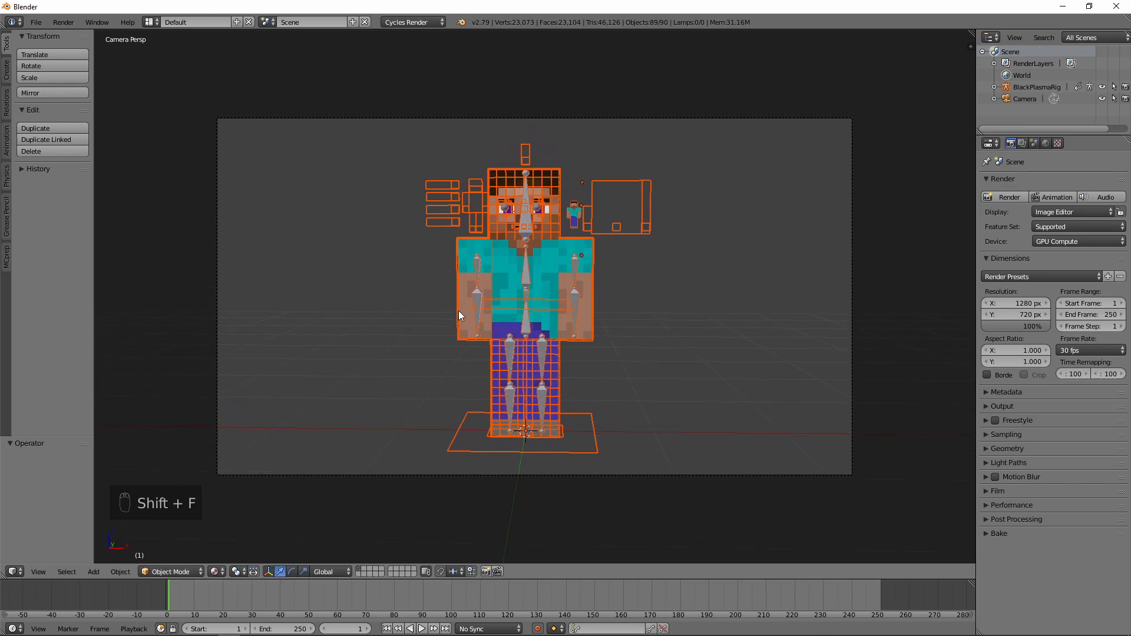
Leave the camera view, deselect everything and select the miniature character mesh beside the rig's head
middle_click_drag(689, 263, 652, 310)
key("a")
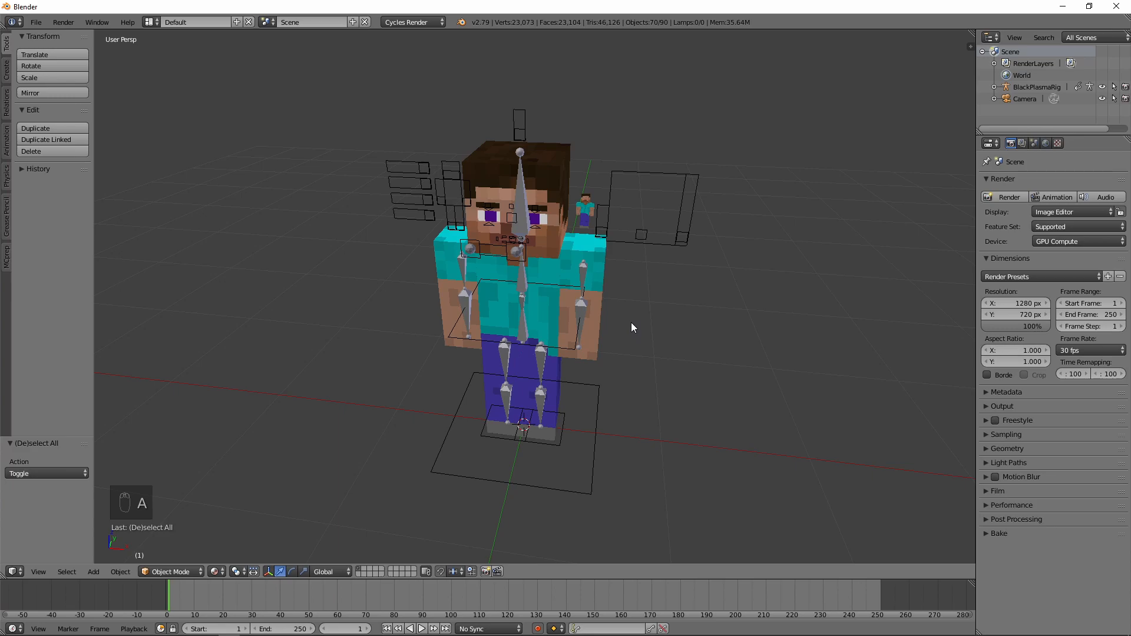
right_click(587, 205)
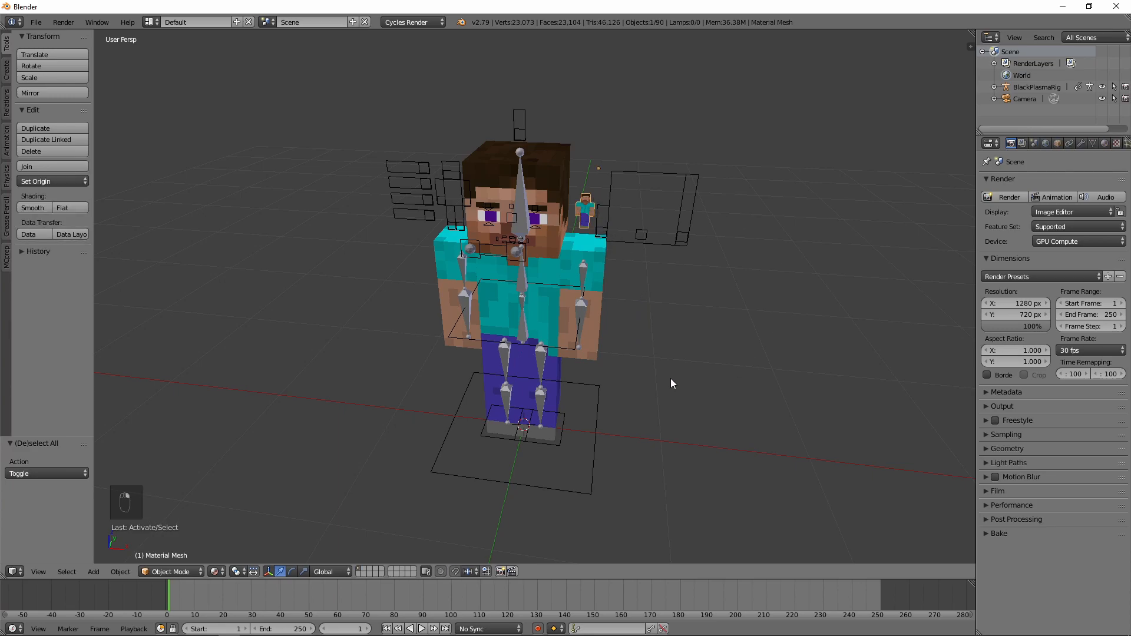
scroll(625, 218, "up", 5)
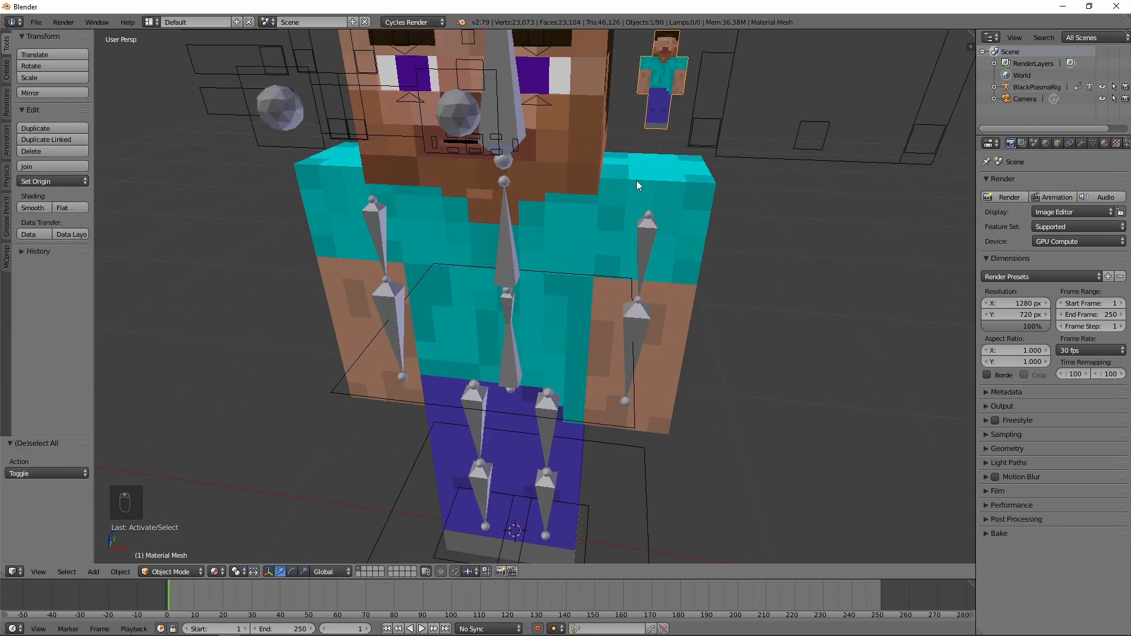
middle_click_drag(691, 127, 626, 132)
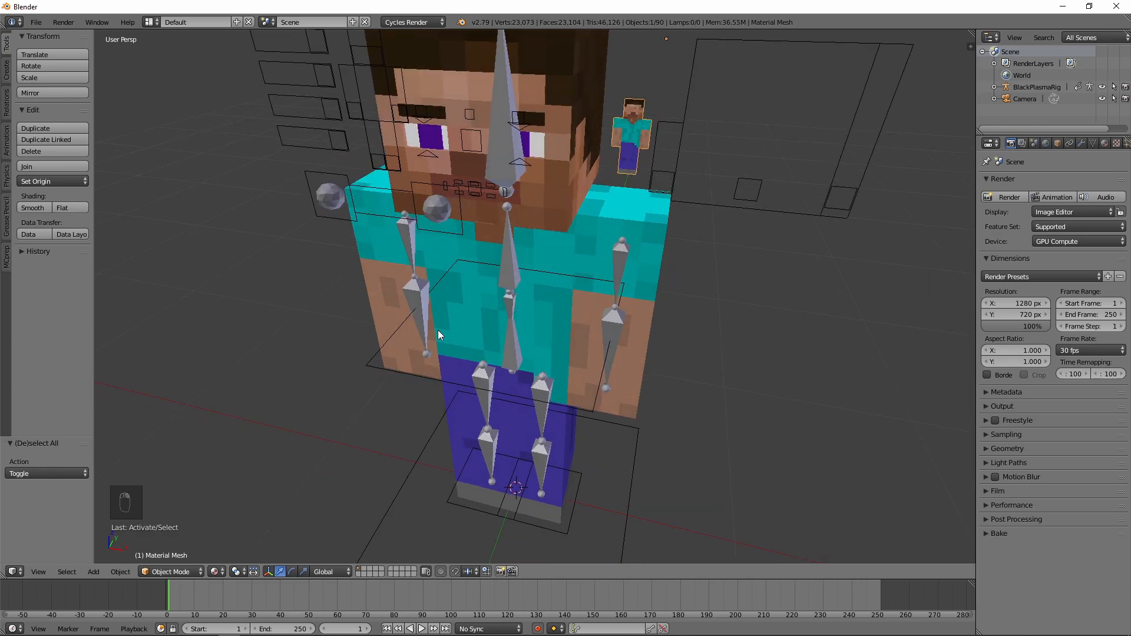
scroll(470, 329, "down", 9)
scroll(471, 330, "up", 7)
scroll(472, 329, "down", 1)
right_click(518, 411)
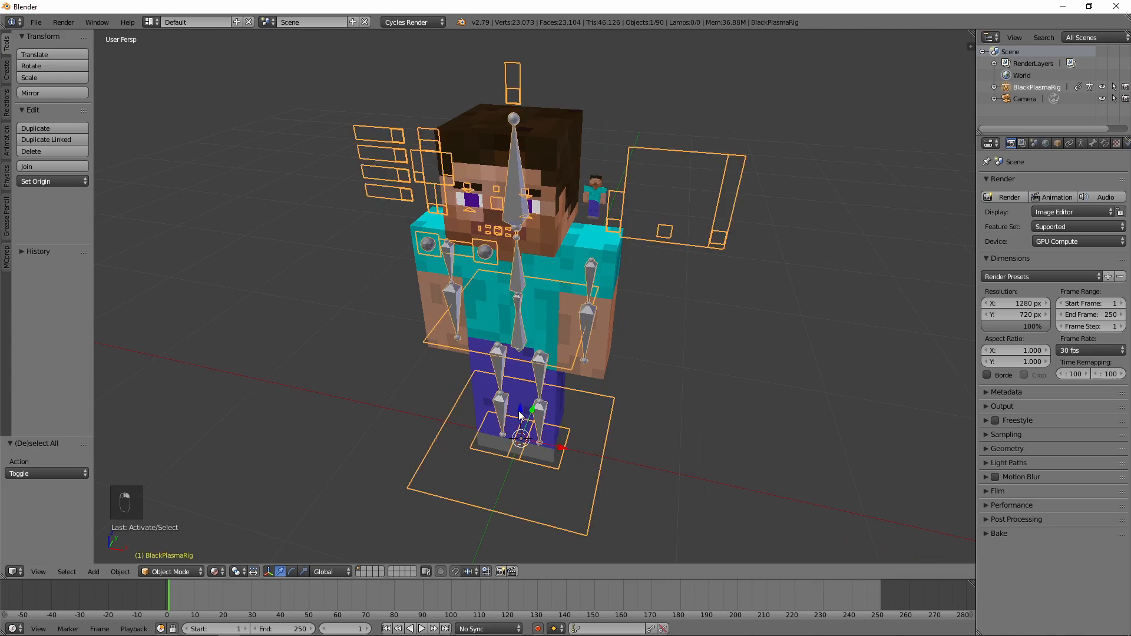
right_click(593, 193)
Reset the 3D cursor to the world origin and center the view on the whole scene
scroll(602, 249, "down", 5)
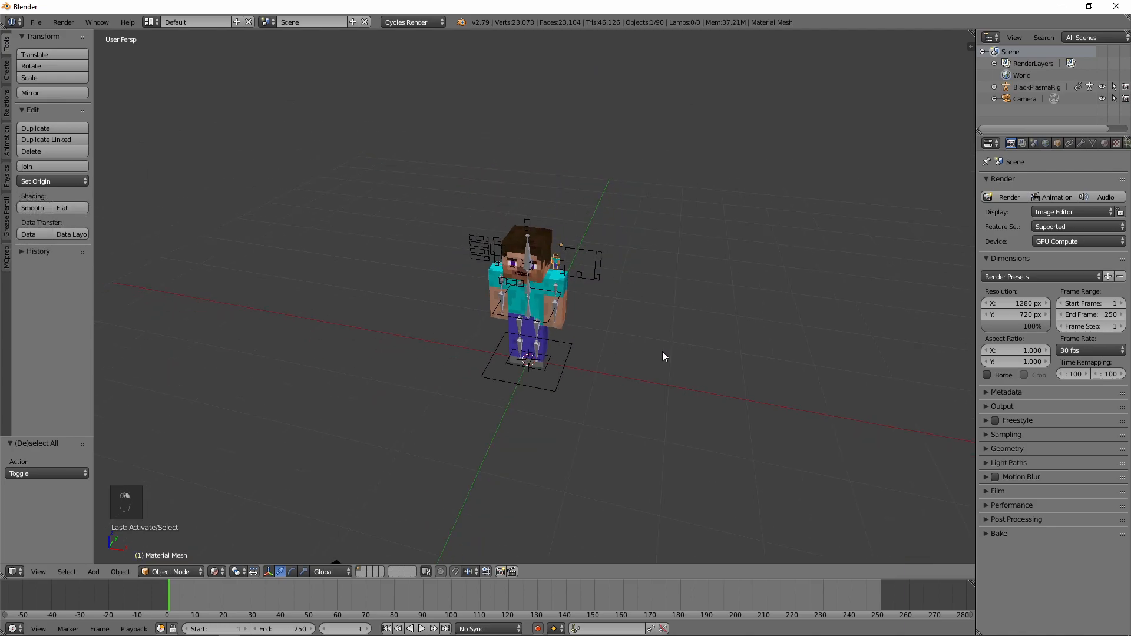
left_click(339, 387)
left_click(461, 445)
key("shift+c")
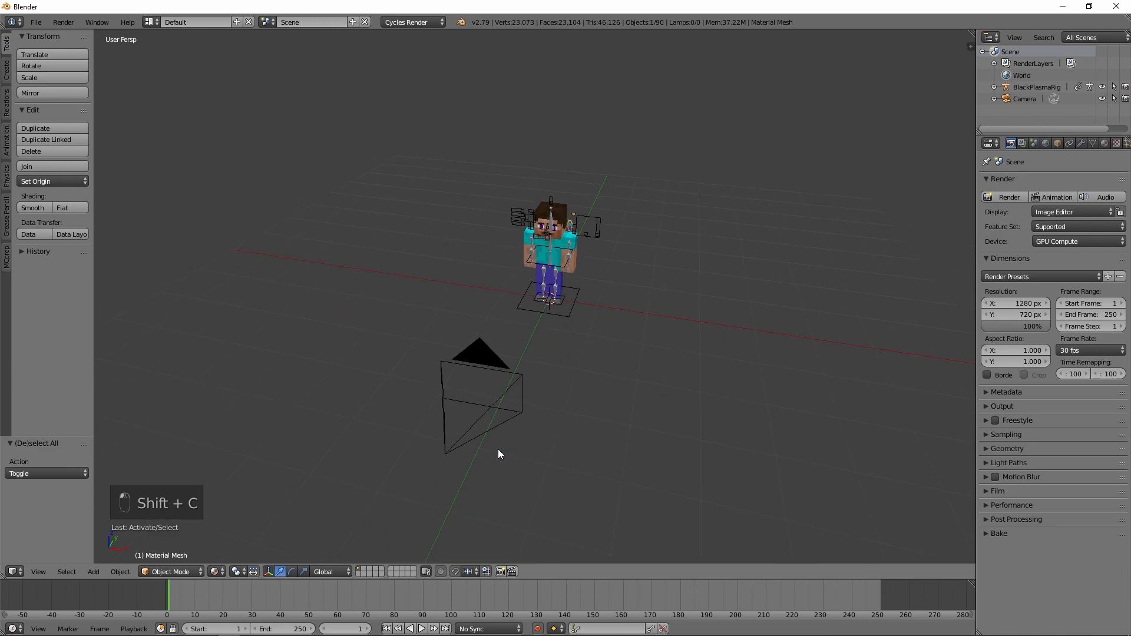
scroll(592, 285, "up", 8)
scroll(596, 284, "down", 8)
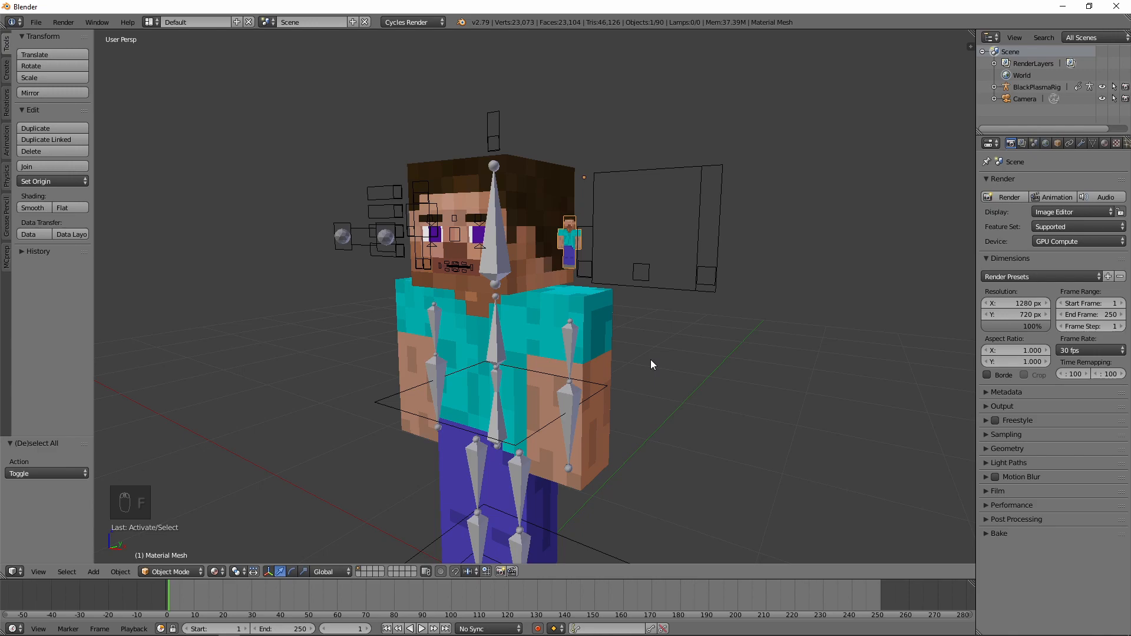
Focus the view on the selection and examine the rig, its bones and its face controls from several angles
key("KP_Decimal")
middle_click_drag(641, 359, 613, 360)
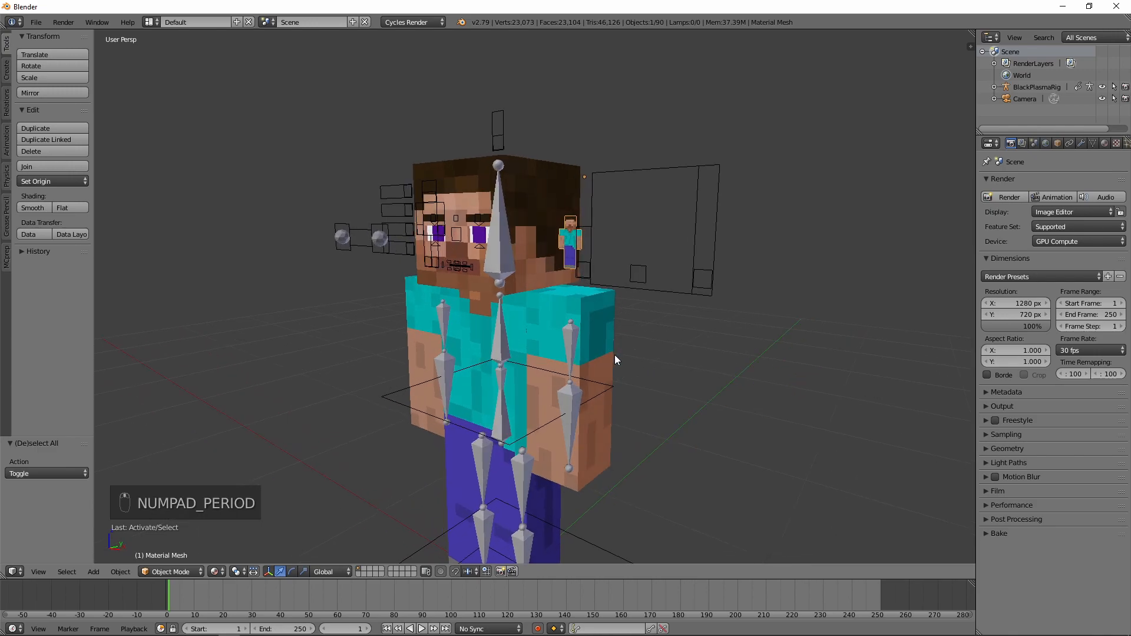
key("KP_Decimal")
key("KP_Decimal")
key("KP_Decimal")
key("KP_Decimal")
key("KP_Decimal")
key("KP_Decimal")
key("KP_Decimal")
key("KP_Decimal")
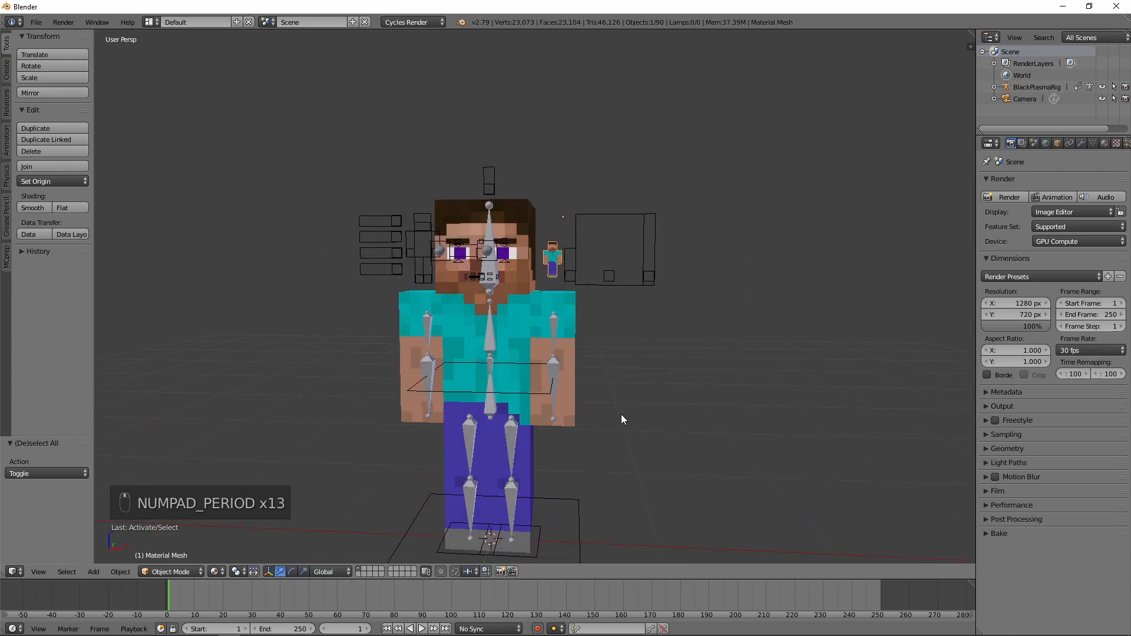
middle_click_drag(621, 419, 601, 427)
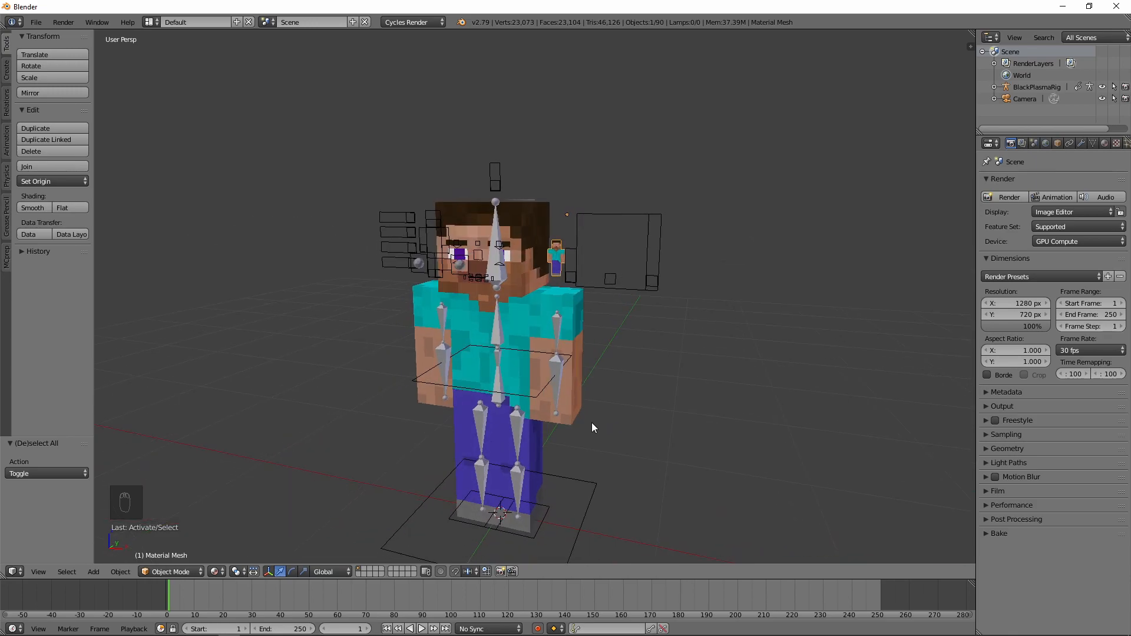
middle_click_drag(535, 333, 642, 335)
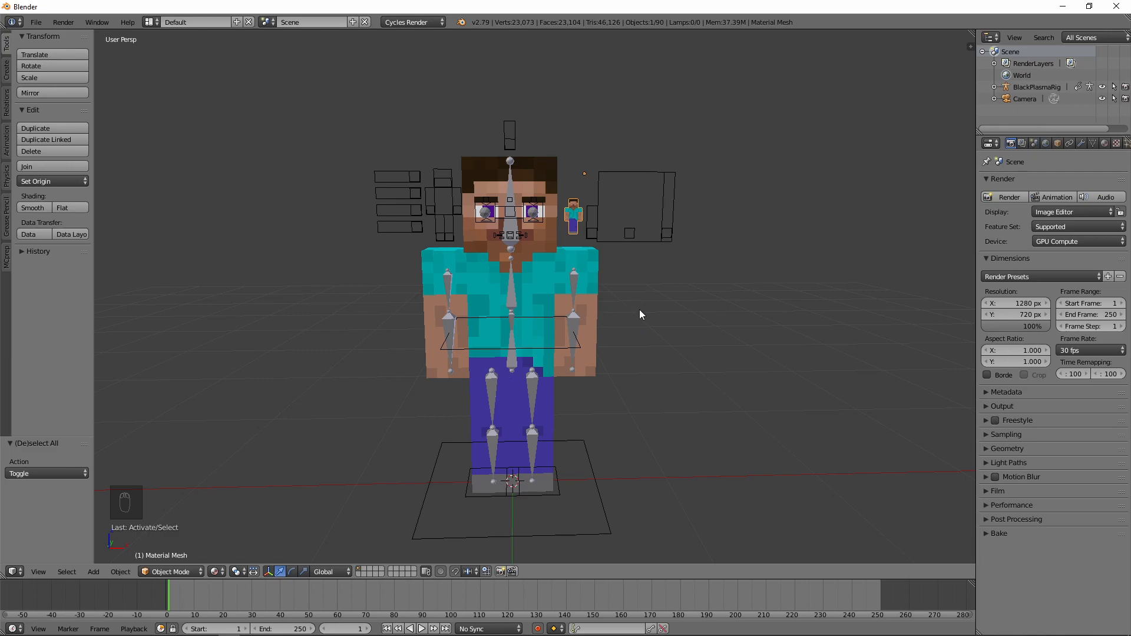
middle_click_drag(641, 314, 581, 212)
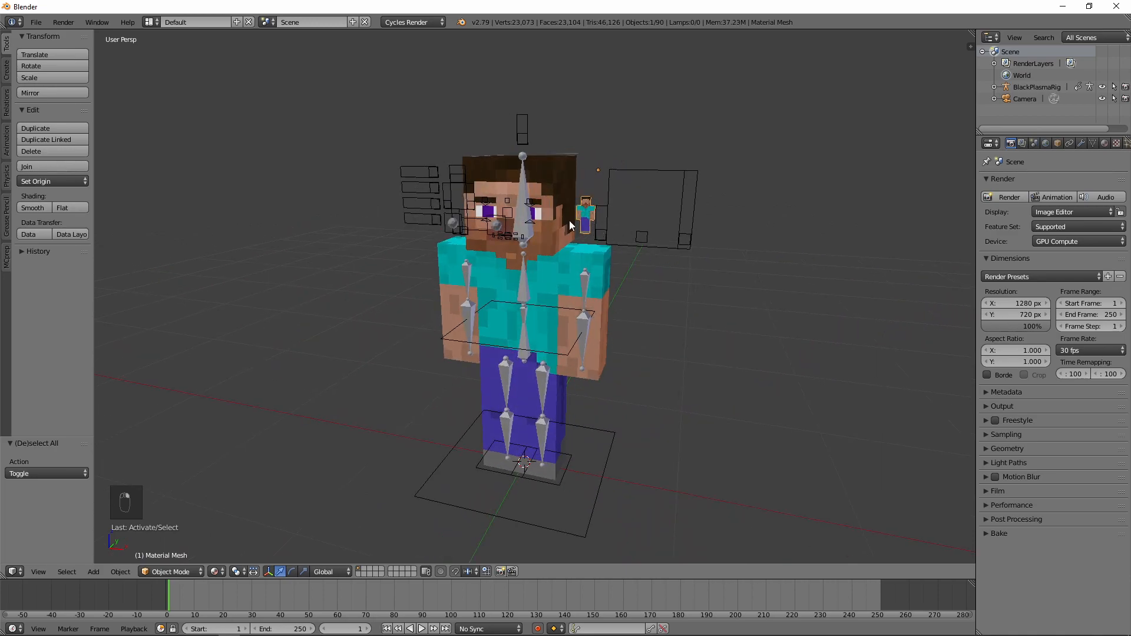
Display the miniature character's Skin material settings and unlink the Steve.png image from its Image Texture
scroll(569, 221, "up", 4)
scroll(613, 221, "down", 3)
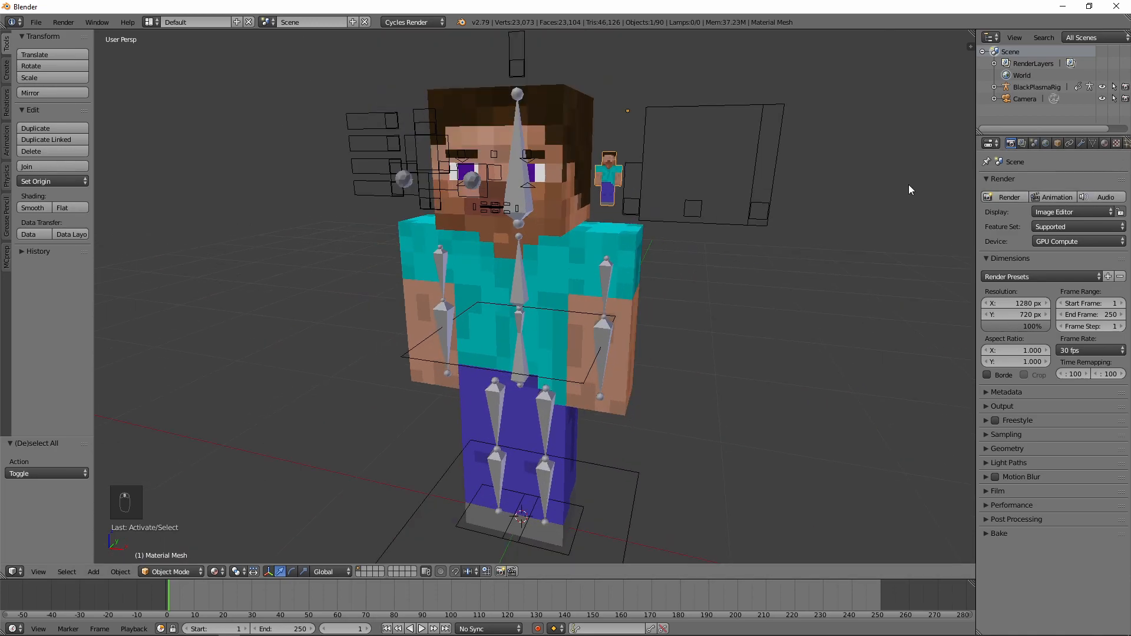
left_click_drag(976, 177, 950, 177)
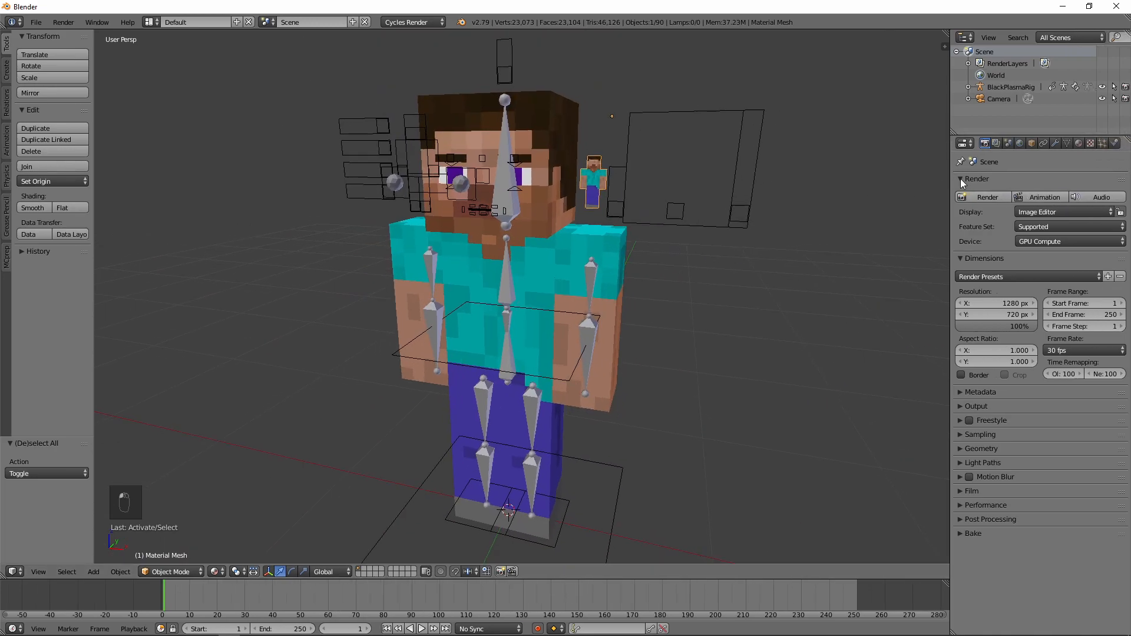
left_click(1078, 144)
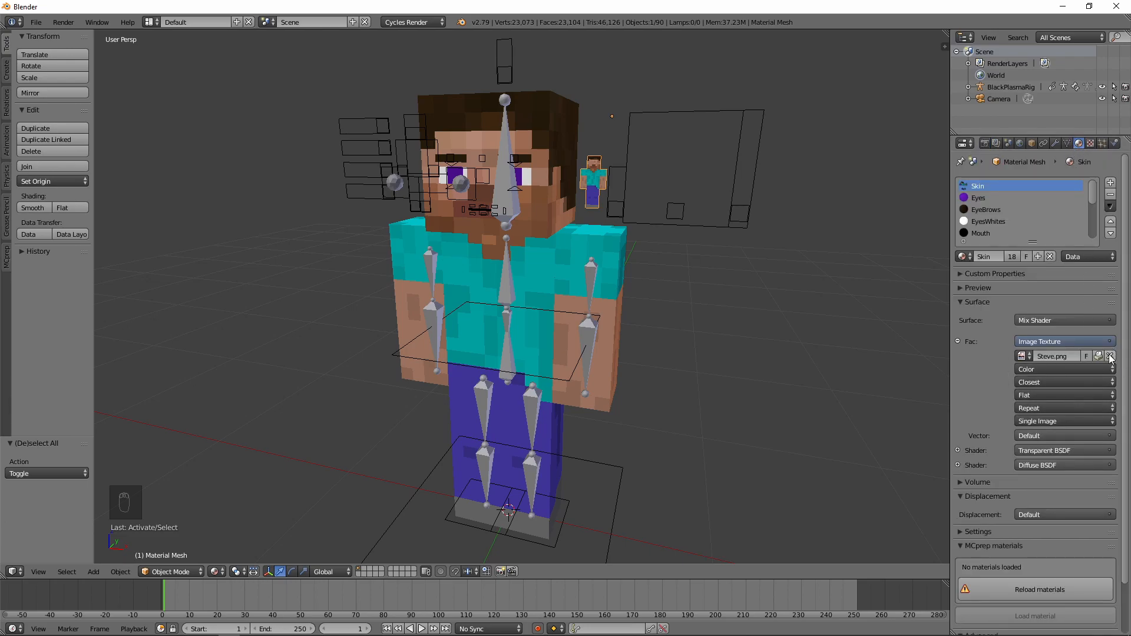
scroll(1111, 357, "down", 2)
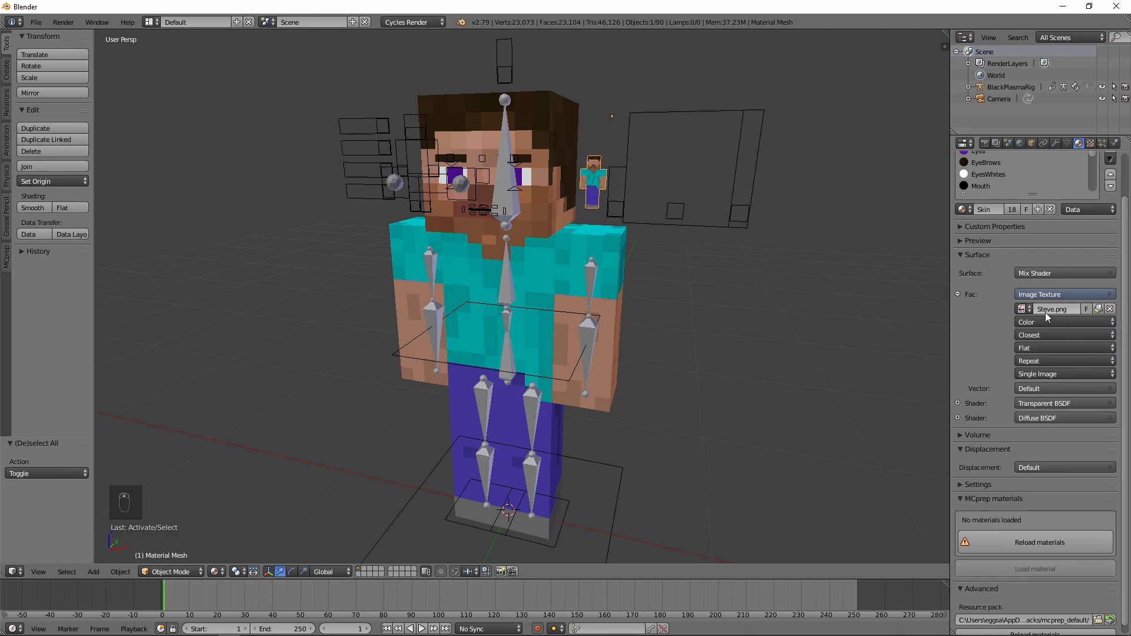
left_click(1111, 309)
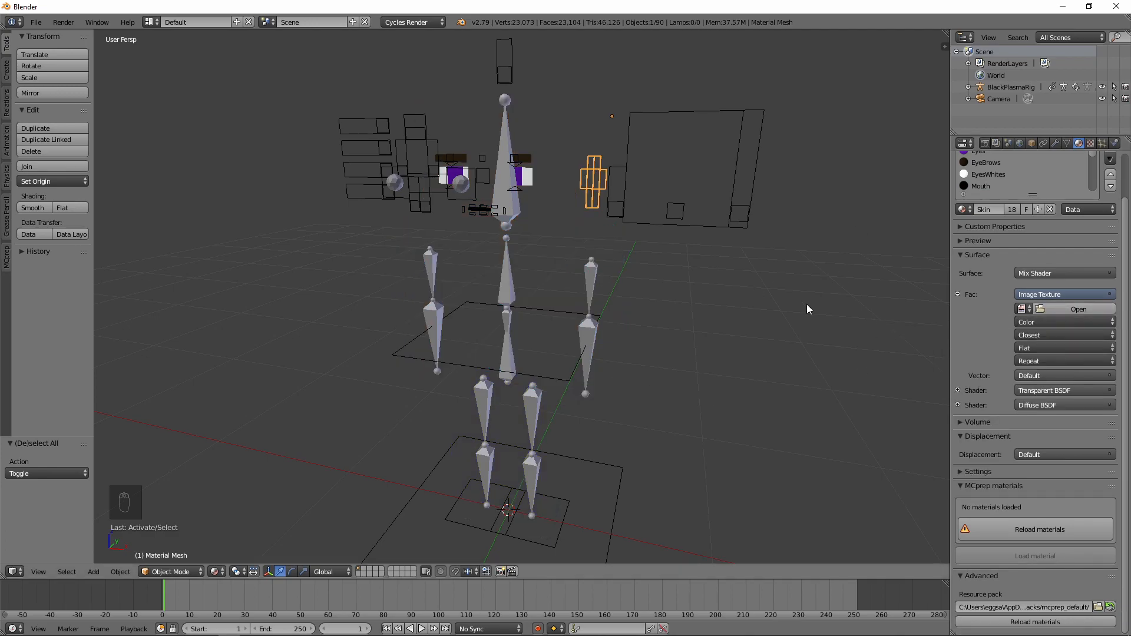
Load BumbleBee Chicken.png from the Everyone's Skins folder in the 2.79 bookmark as the Skin material's image texture
left_click(1062, 308)
left_click(40, 203)
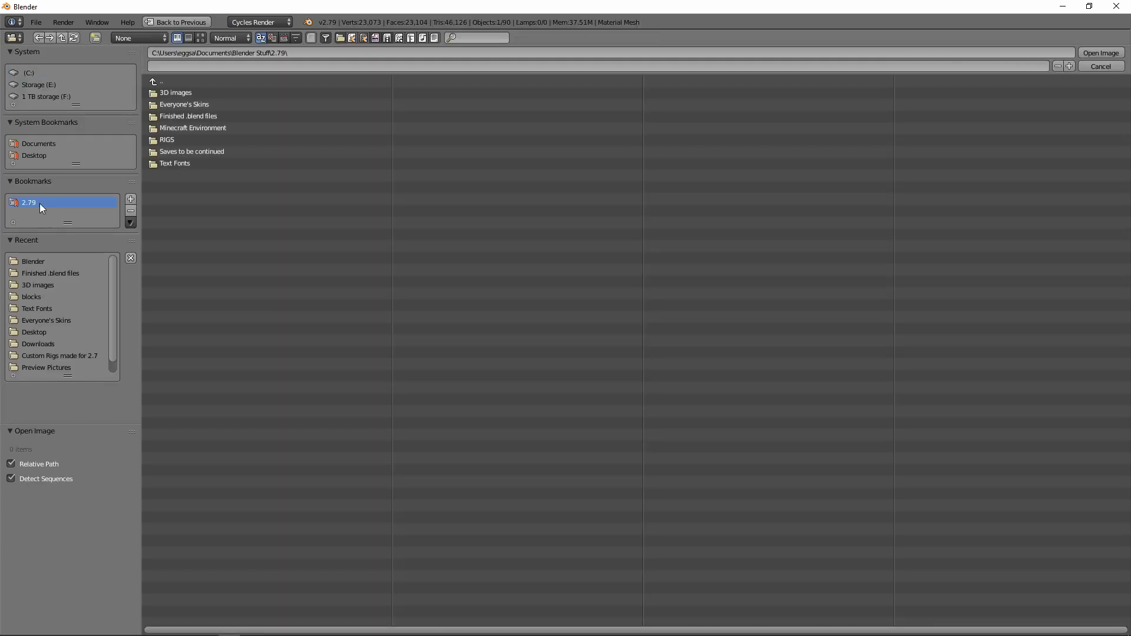
left_click(188, 105)
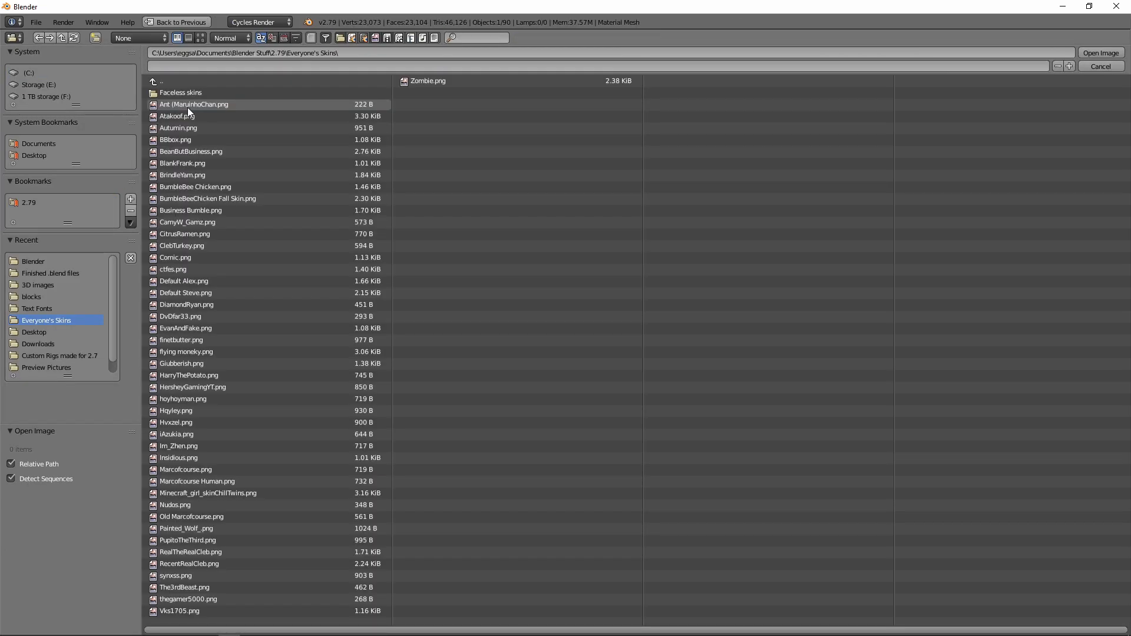
left_click(476, 38)
type("bumb")
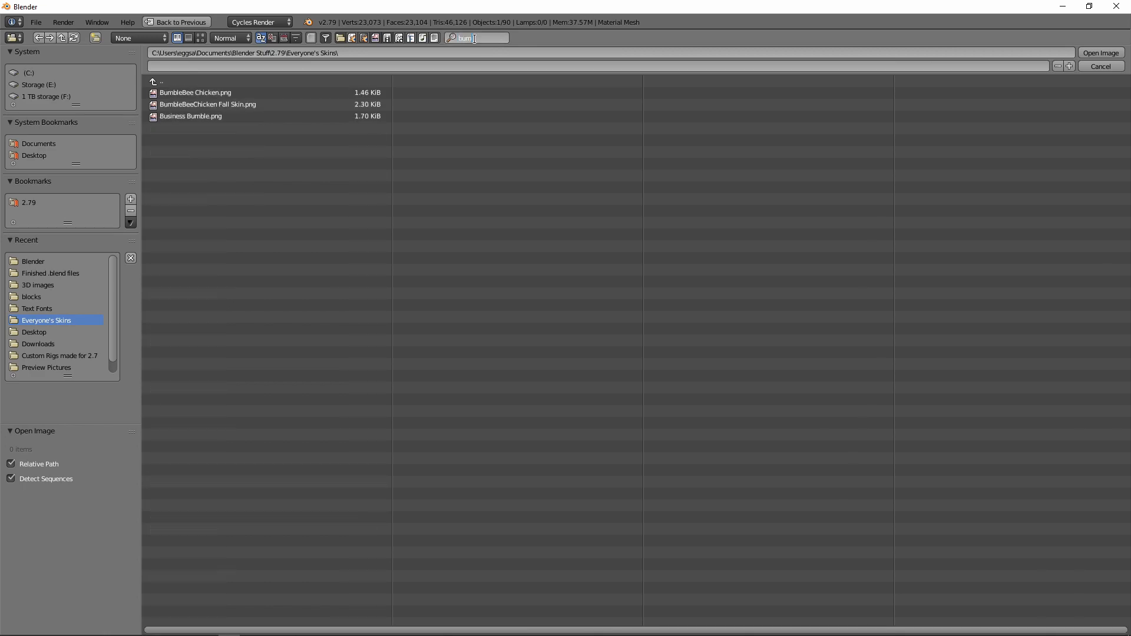
type("l")
left_click(235, 93)
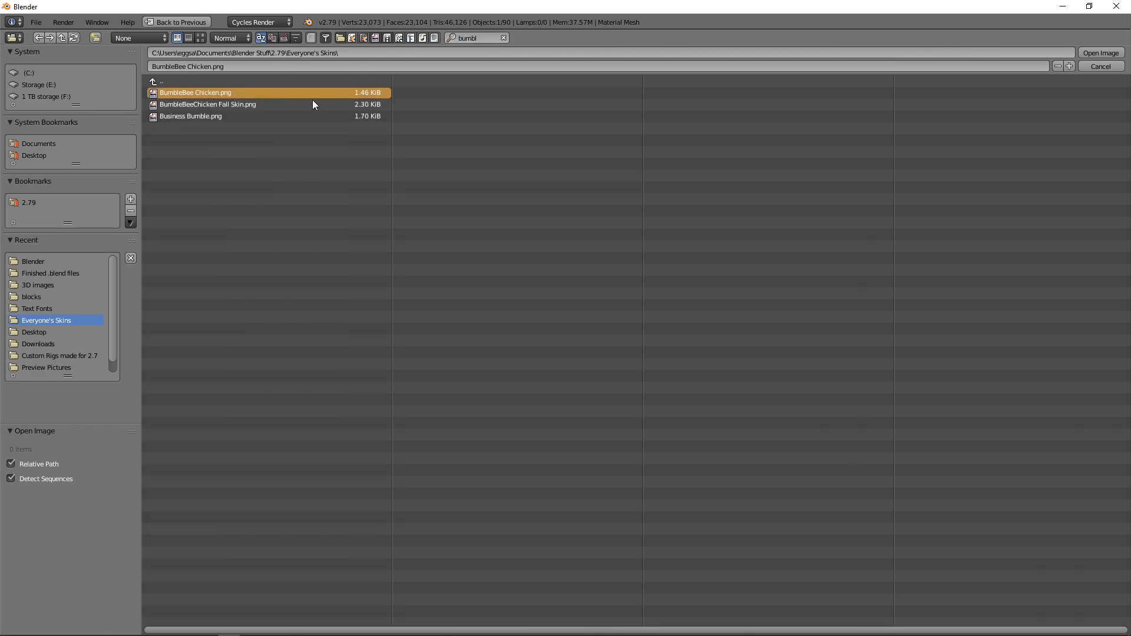
left_click(1100, 53)
Select the BlackPlasmaRig armature through its control frame beside the head and switch it to Pose Mode
middle_click_drag(610, 274, 601, 226)
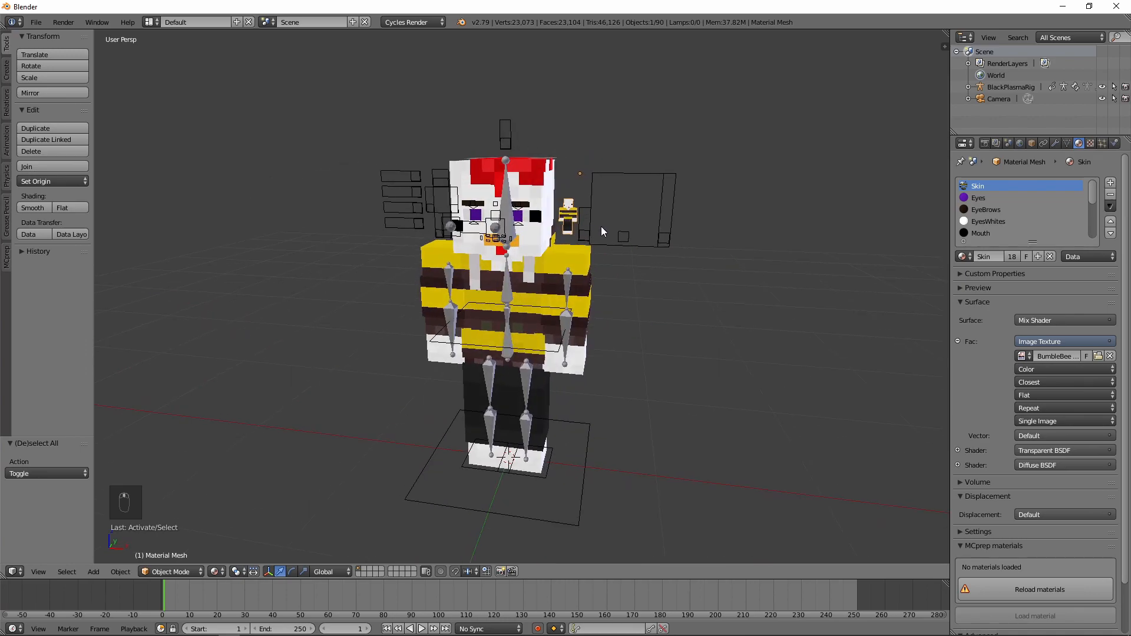
right_click(591, 231)
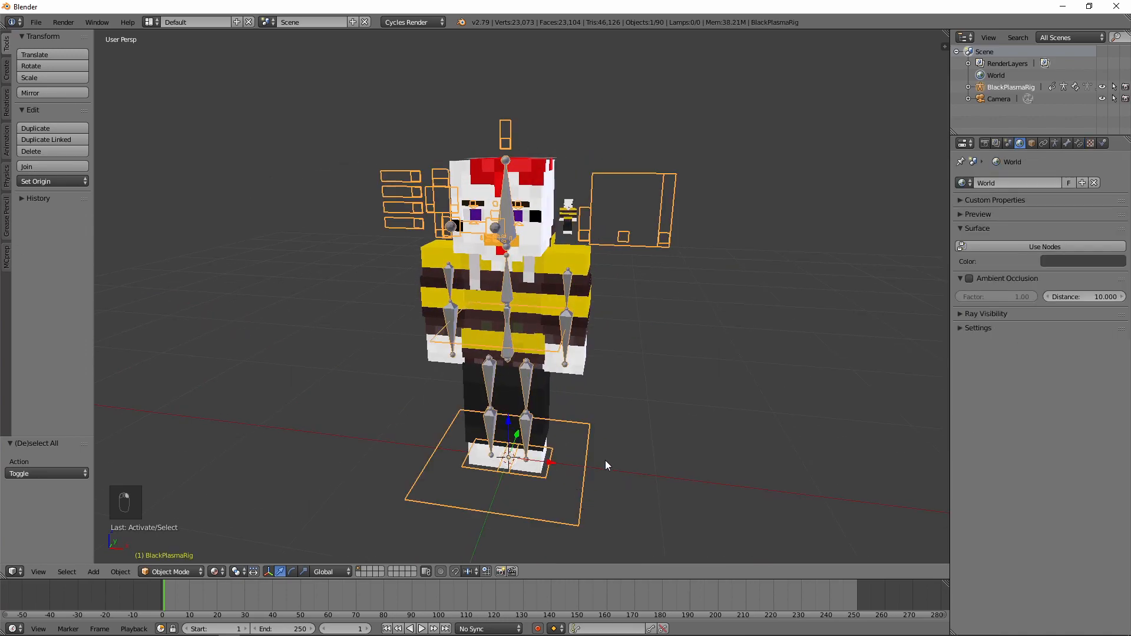
right_click(573, 216)
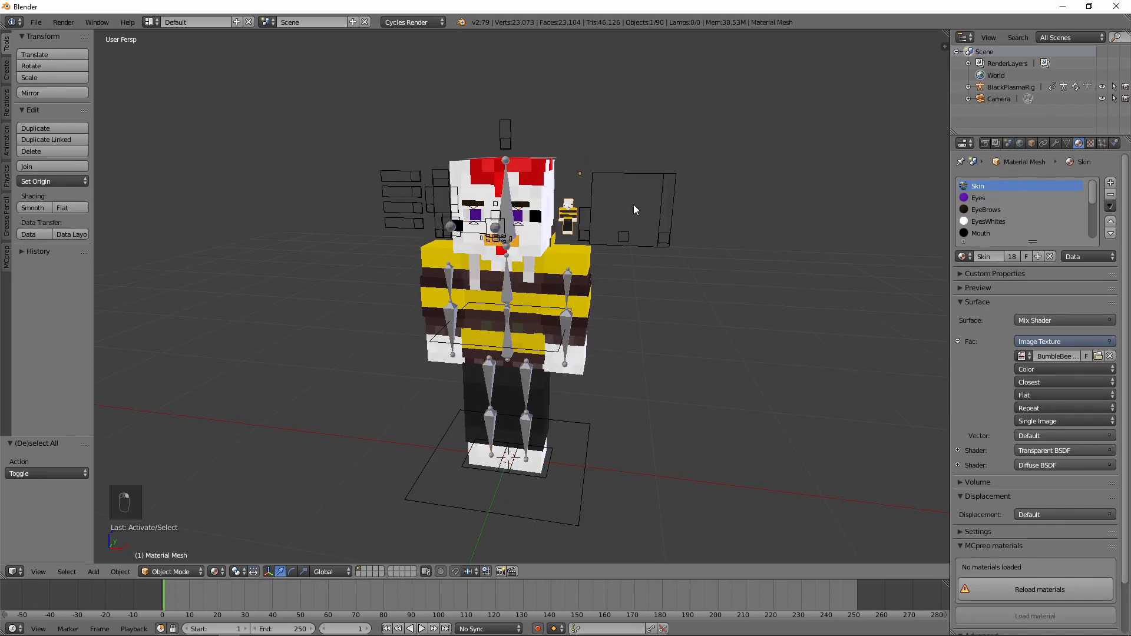
right_click(615, 245)
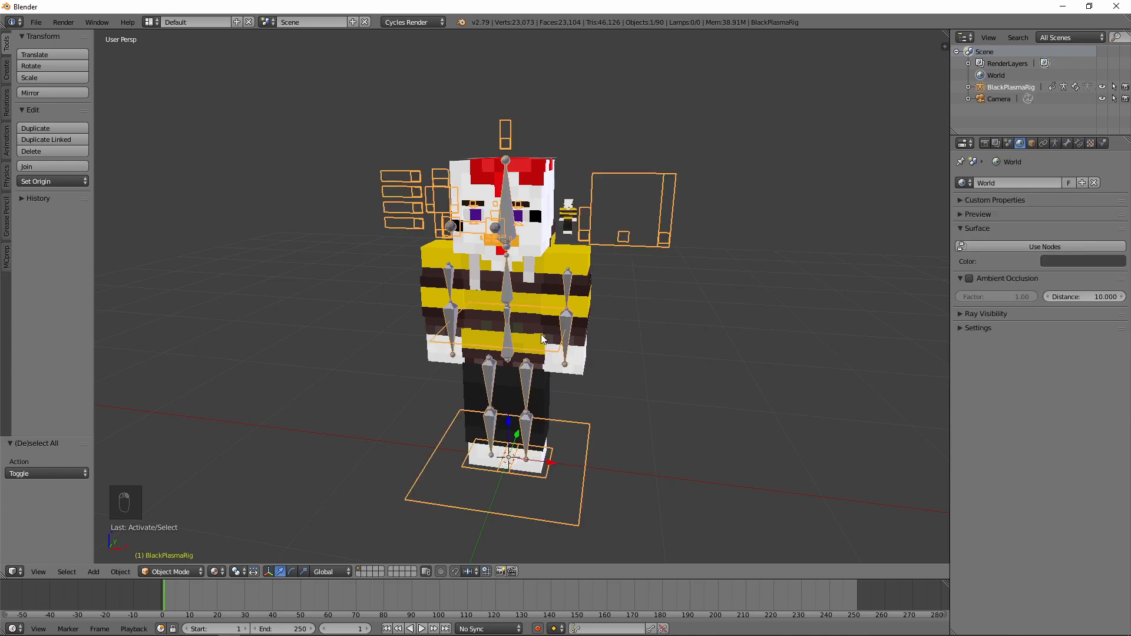
key("ctrl+Tab")
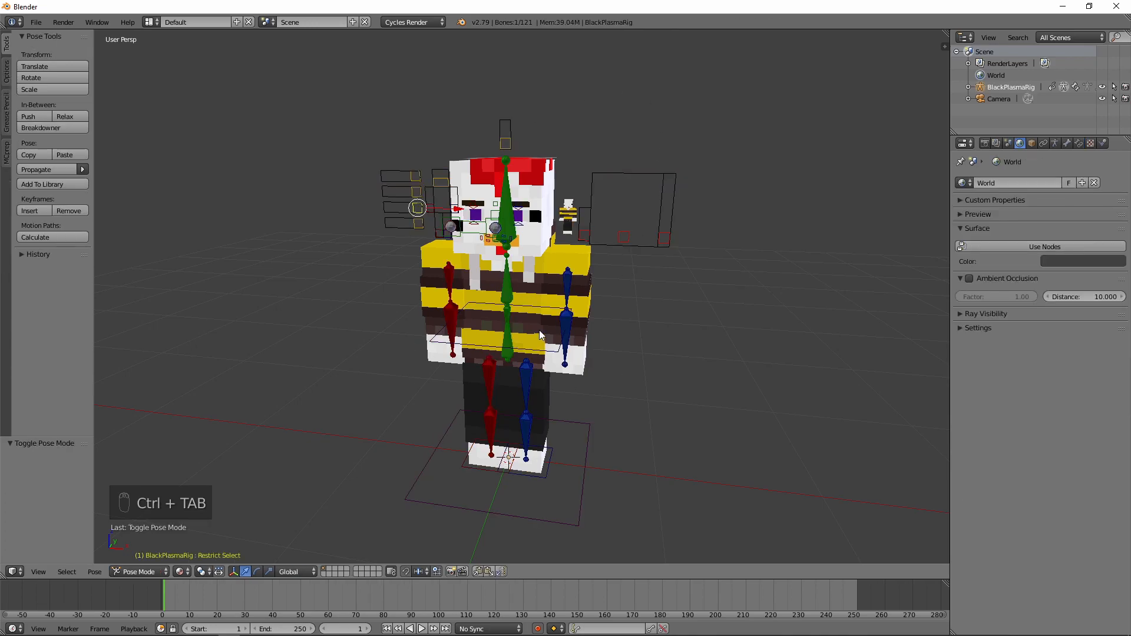
Switch the rig to Object Mode and back to Pose Mode using the interaction mode selector
middle_click_drag(651, 312, 605, 375)
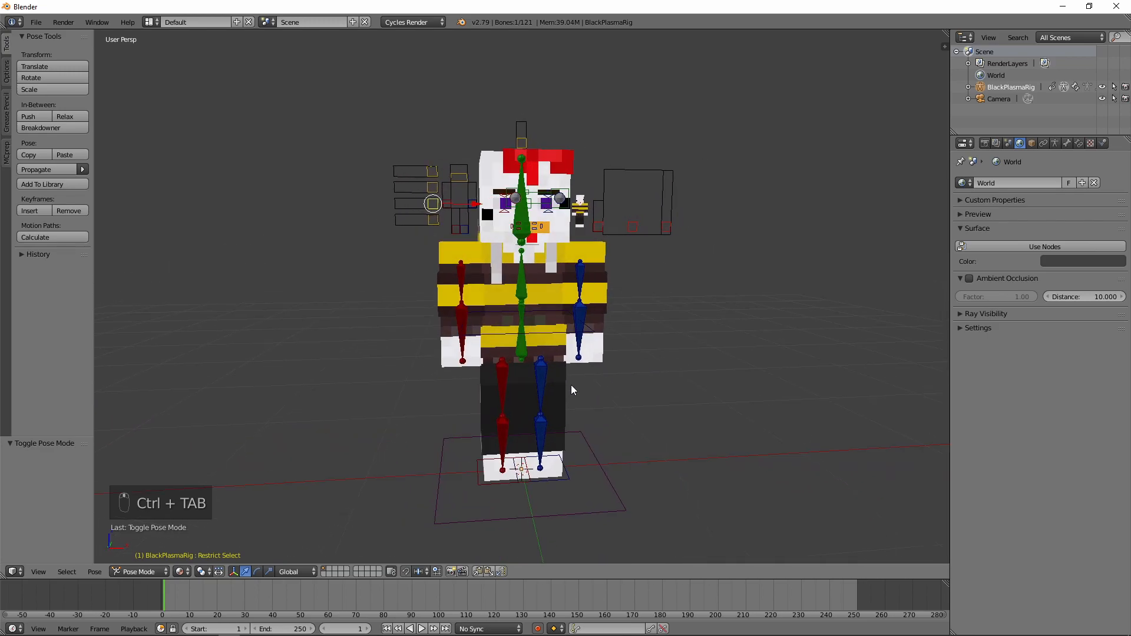
left_click(142, 572)
left_click(151, 565)
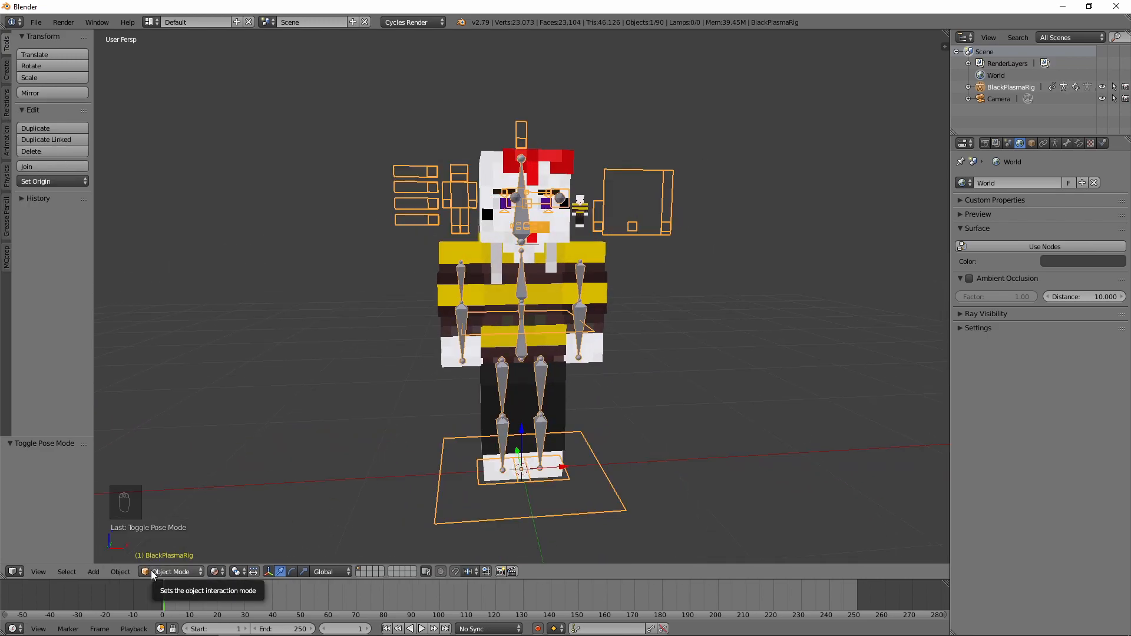
left_click(154, 571)
left_click(170, 532)
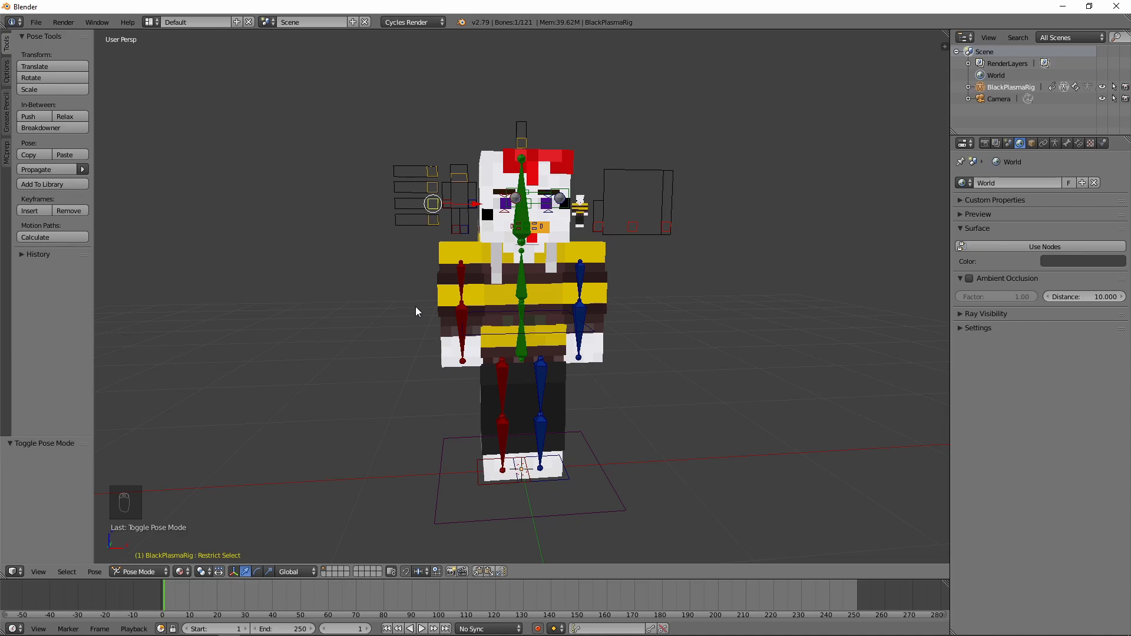
Select the MouthMovement control in the large frame beside the head and try to move it
scroll(502, 200, "up", 6)
middle_click_drag(610, 219, 655, 249)
middle_click_drag(746, 233, 698, 232)
right_click(837, 275)
middle_click_drag(868, 280, 835, 300)
right_click(709, 292)
key("g")
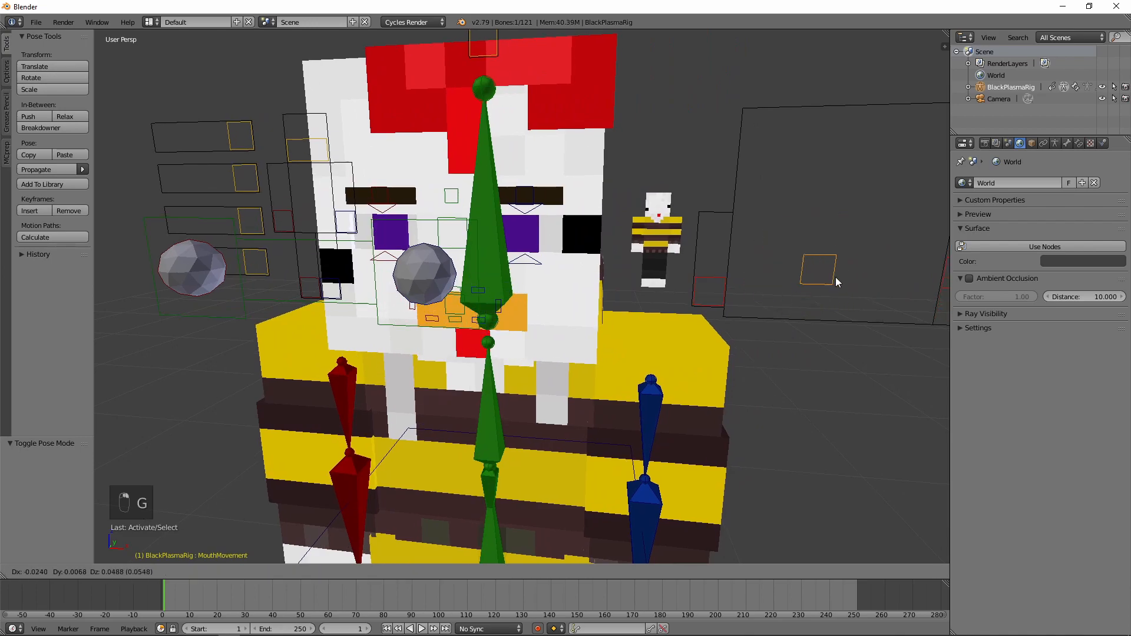
right_click(754, 267)
Select the Main Eye Controller in front of the face and try to move it
scroll(648, 266, "down", 1)
right_click(389, 256)
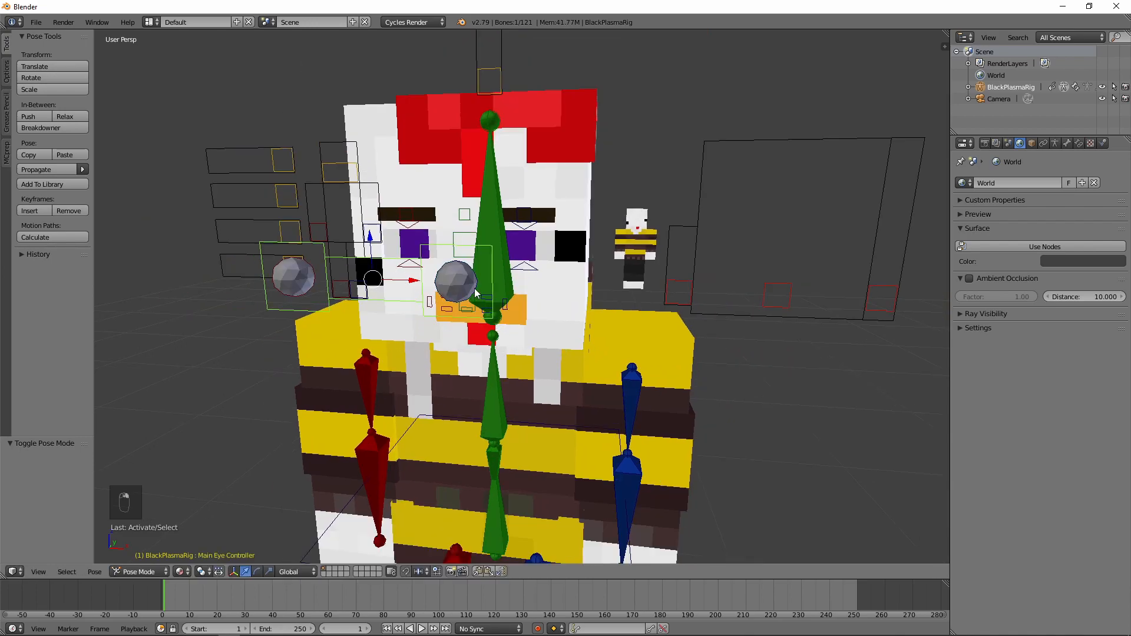
middle_click_drag(468, 289, 617, 293)
middle_click_drag(701, 293, 567, 290)
key("g")
right_click(568, 289)
Try to move the small face controls above each of the two eyes
right_click(541, 225)
key("g")
right_click(543, 220)
right_click(422, 222)
key("g")
right_click(456, 259)
Select the Head bone and try to move it
right_click(461, 285)
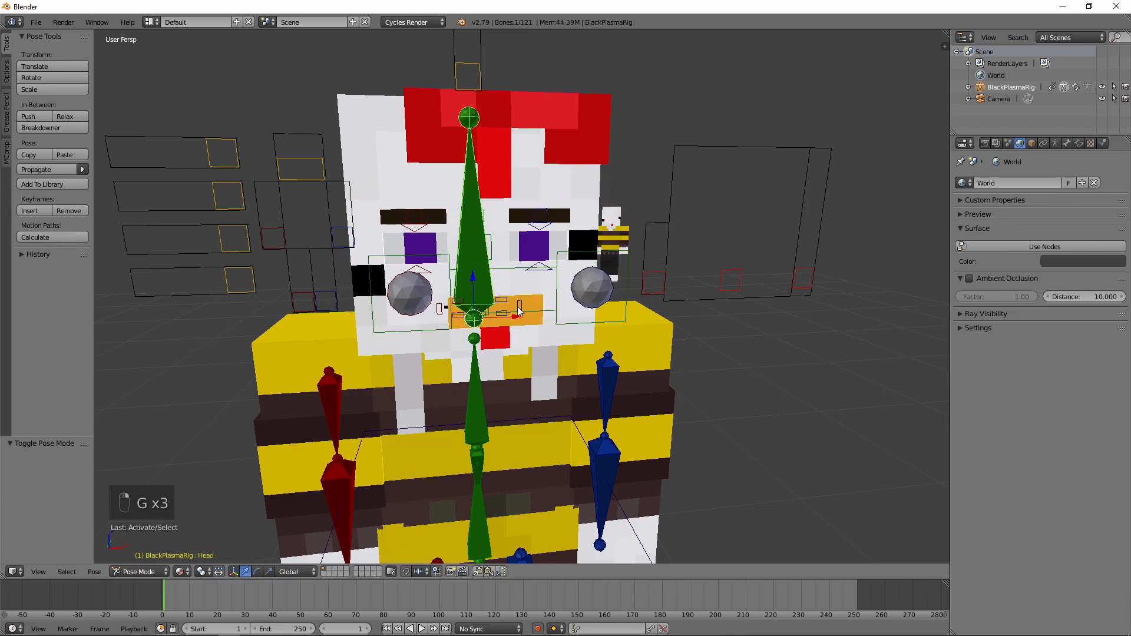
middle_click_drag(759, 389, 715, 388)
key("g")
right_click(723, 389)
Switch the rig back to Object Mode with the BlackPlasmaRig armature selected
scroll(726, 389, "down", 5)
right_click(577, 464)
key("ctrl+Tab")
scroll(576, 464, "down", 4)
middle_click_drag(576, 464, 539, 443)
scroll(584, 411, "up", 4)
scroll(672, 424, "down", 2)
middle_click_drag(673, 437, 685, 364, "shift")
right_click(685, 415)
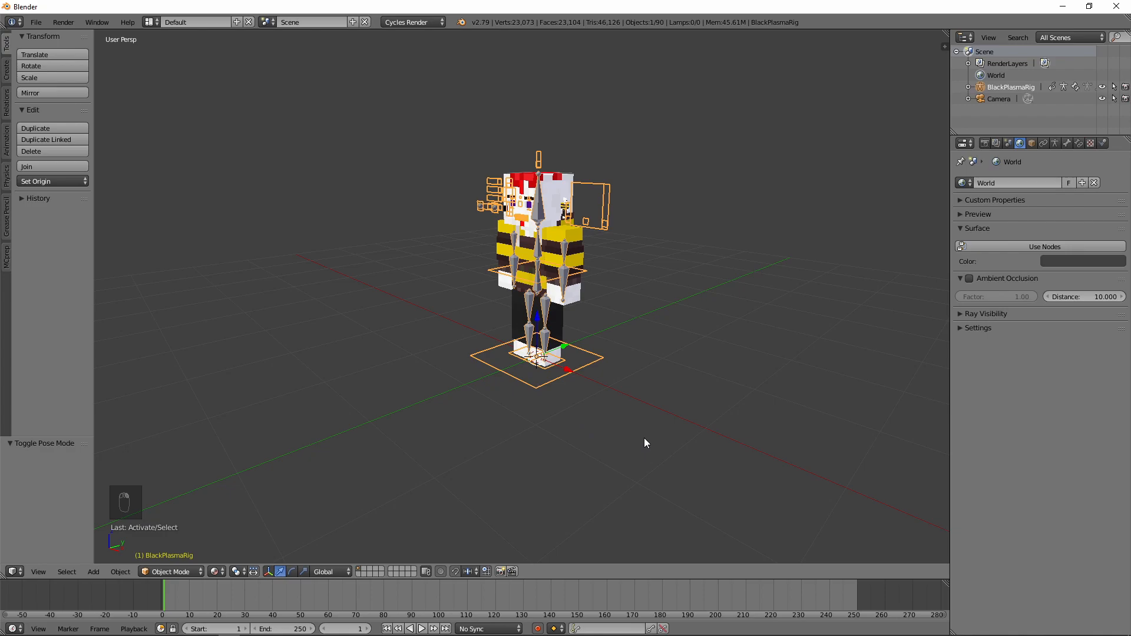
Move the whole rig freely away from the world origin by about X -0.773, Y -0.560 and Z 0.619
key("f")
key("g")
right_click(692, 406)
scroll(677, 399, "down", 3)
key("g")
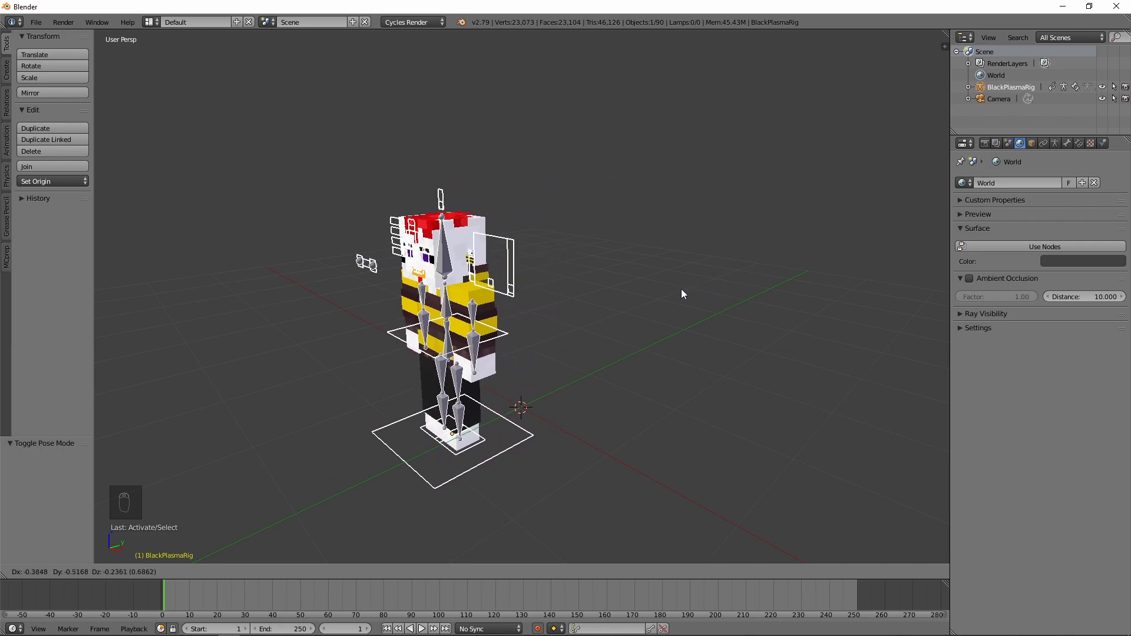
key("Escape")
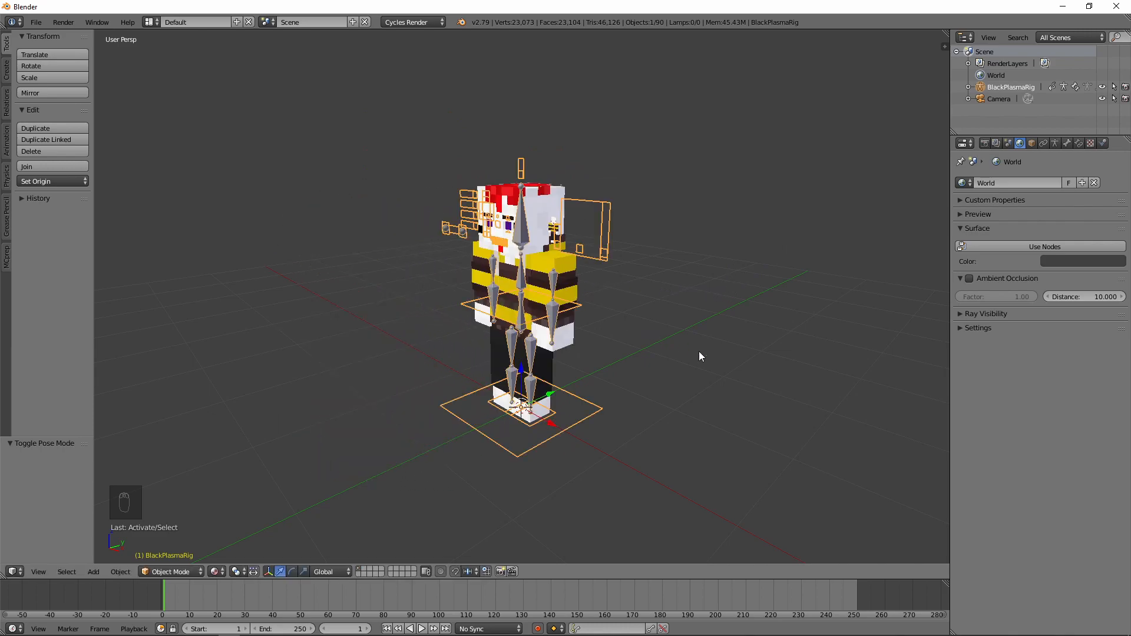
key("g")
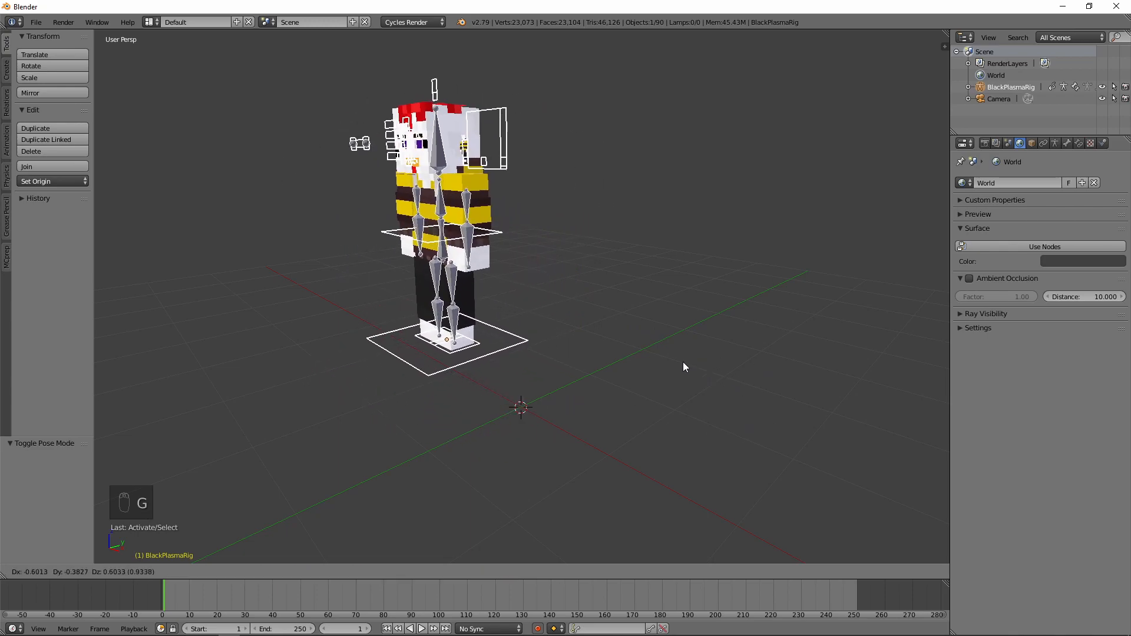
left_click(658, 362)
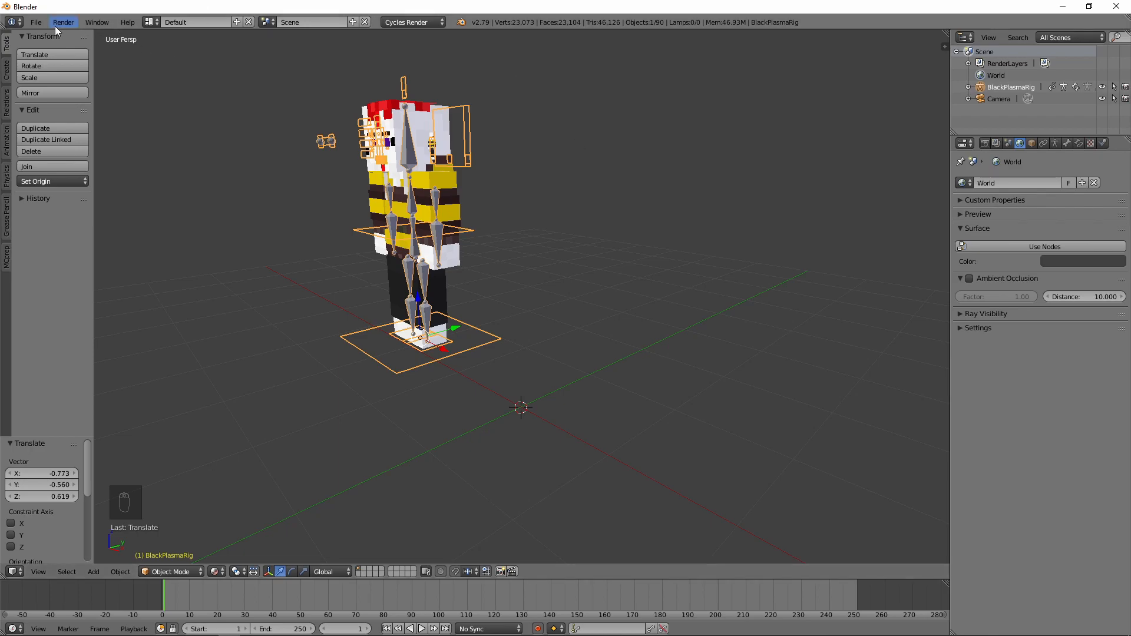
Search the input key bindings in the User Preferences for "redo"
left_click(35, 22)
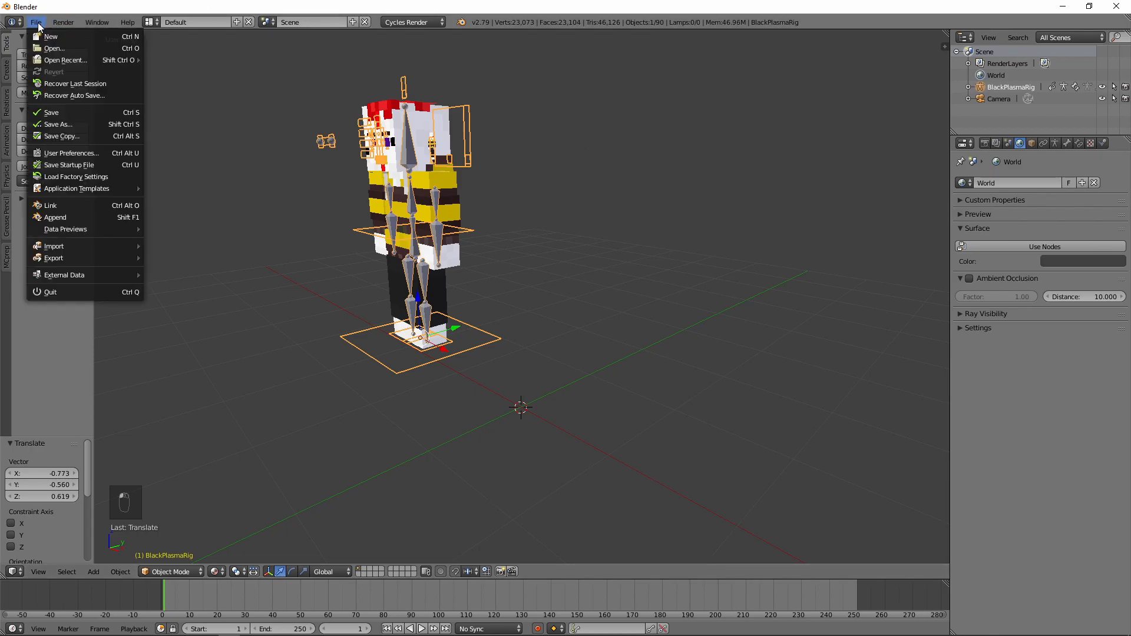
left_click(73, 154)
left_click_drag(254, 24, 334, 62)
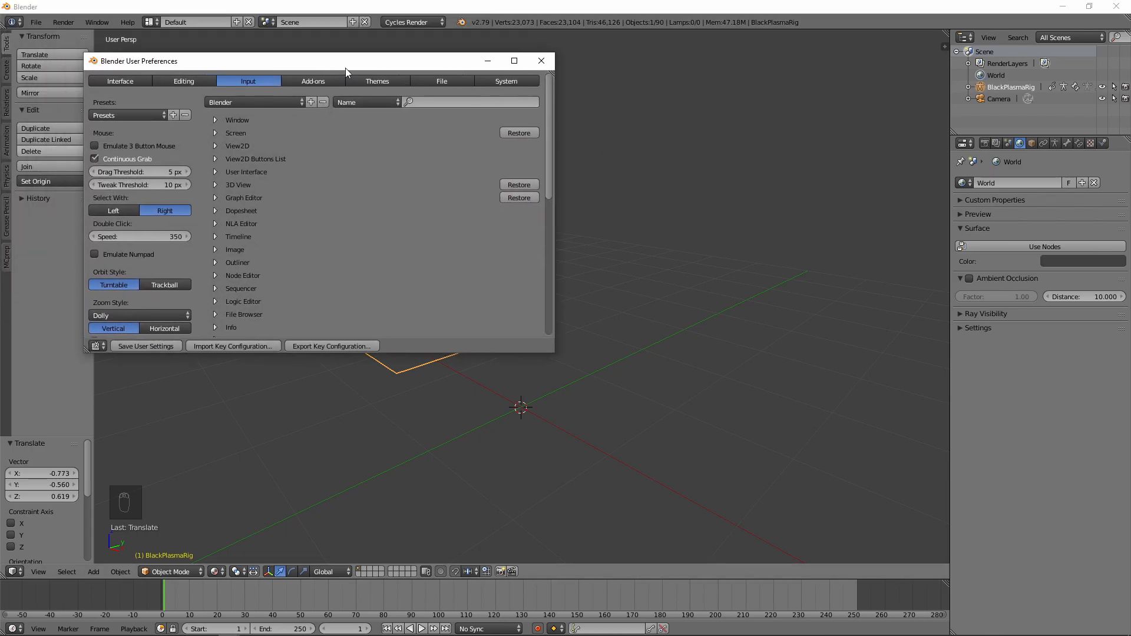
left_click(459, 102)
type("redo")
key("Return")
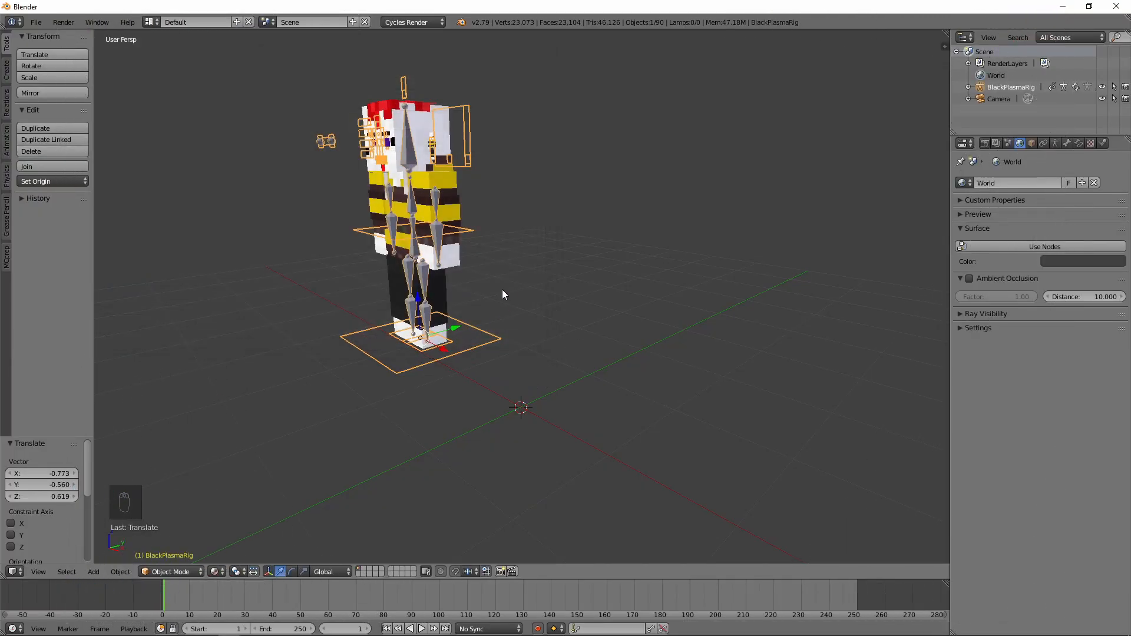
Undo the last move of the rig and check it from the front
key("ctrl+z")
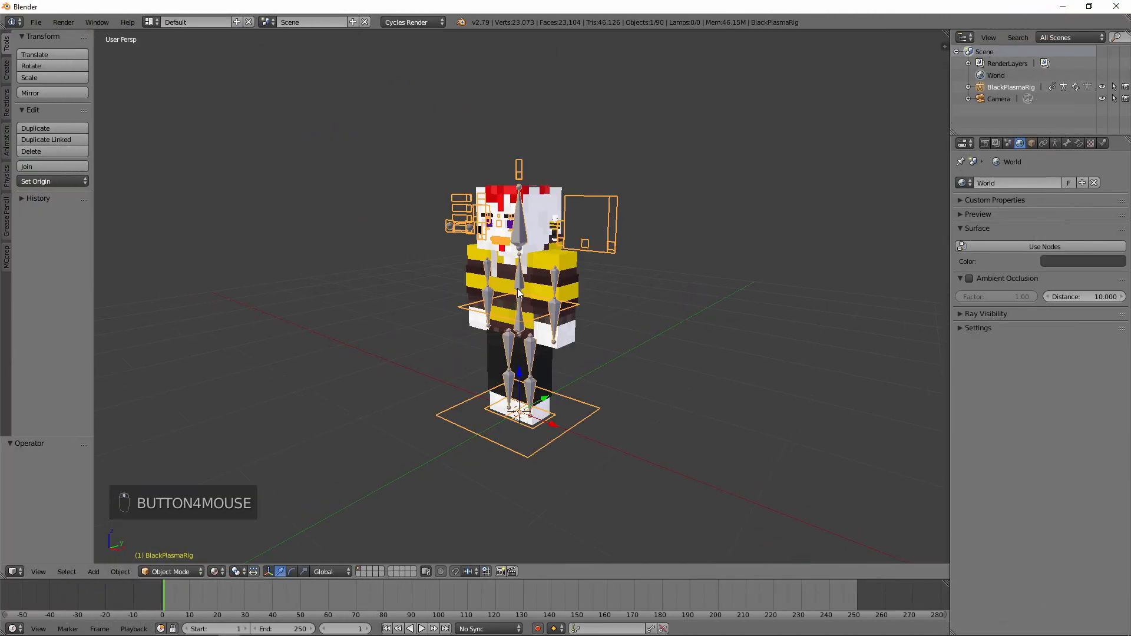
middle_click_drag(706, 354, 718, 338)
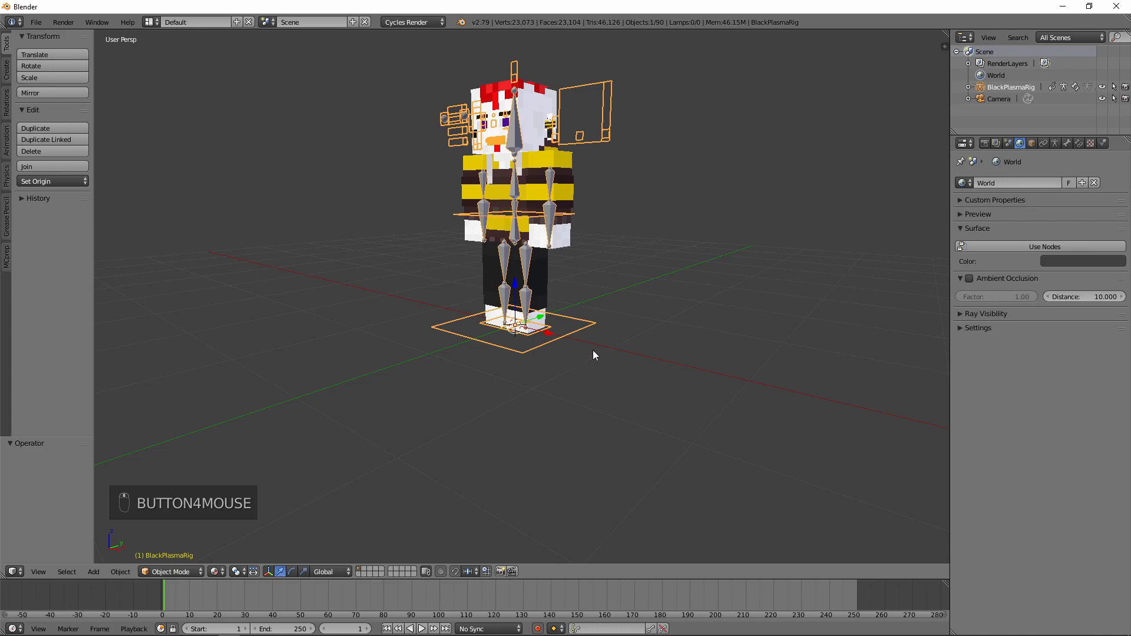
middle_click_drag(577, 354, 716, 342)
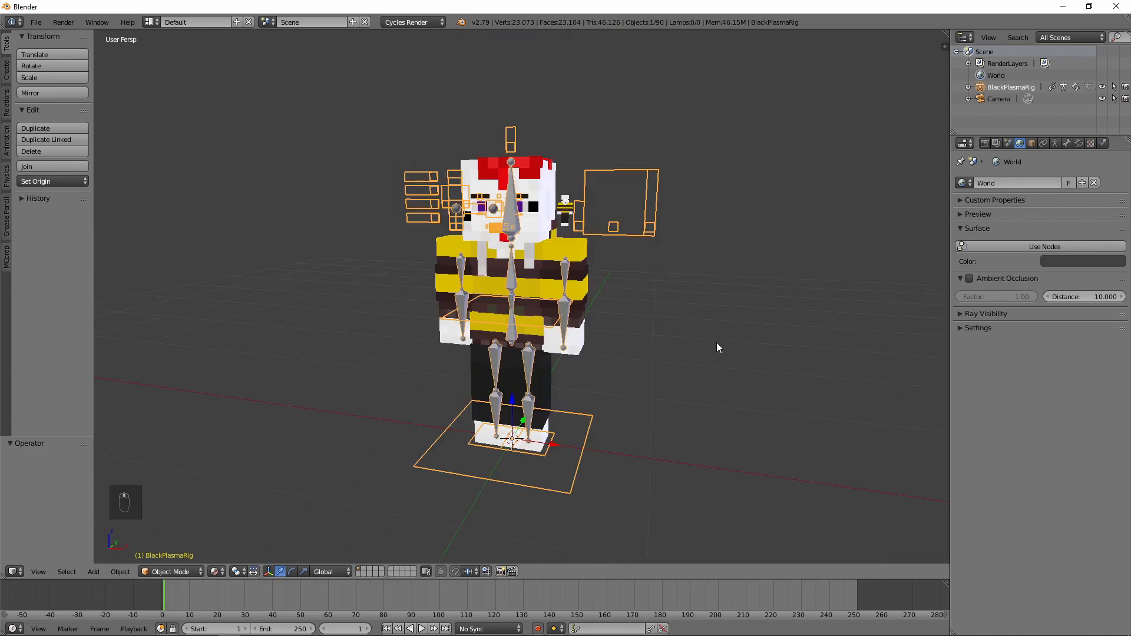
Put the rig in Pose Mode and slide the Arm R control beside the head up to the upper end of its frame
key("ctrl+Tab")
middle_click_drag(498, 218, 522, 218)
right_click(463, 200)
middle_click_drag(677, 259, 648, 279)
scroll(648, 279, "up", 3)
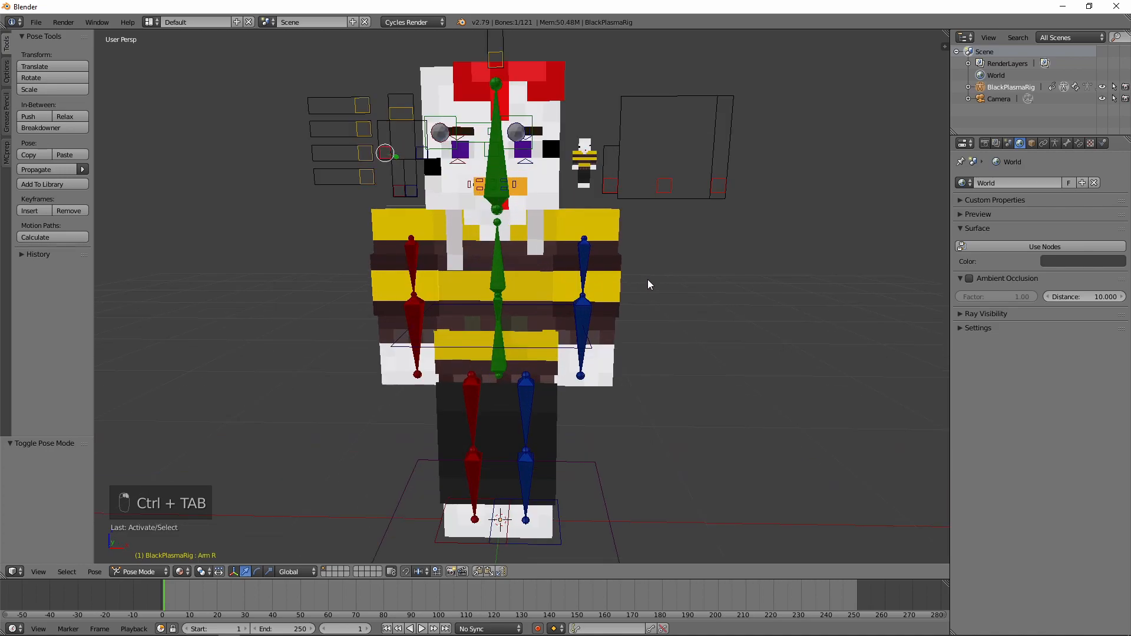
middle_click_drag(563, 236, 609, 301, "shift")
key("g")
left_click(476, 186)
Slide the Arm L control up by about 0.343 to the upper end of its frame
right_click(471, 218)
key("g")
left_click(493, 191)
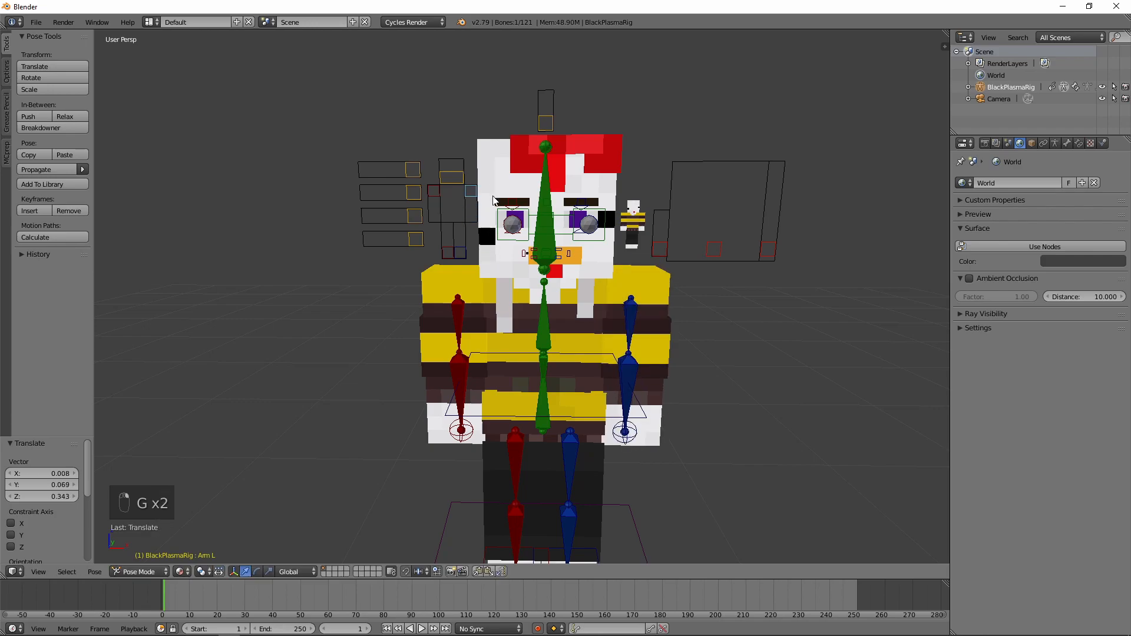
Select the Arm IK R control at the hand and try to move the arm with it
right_click(467, 436)
key("g")
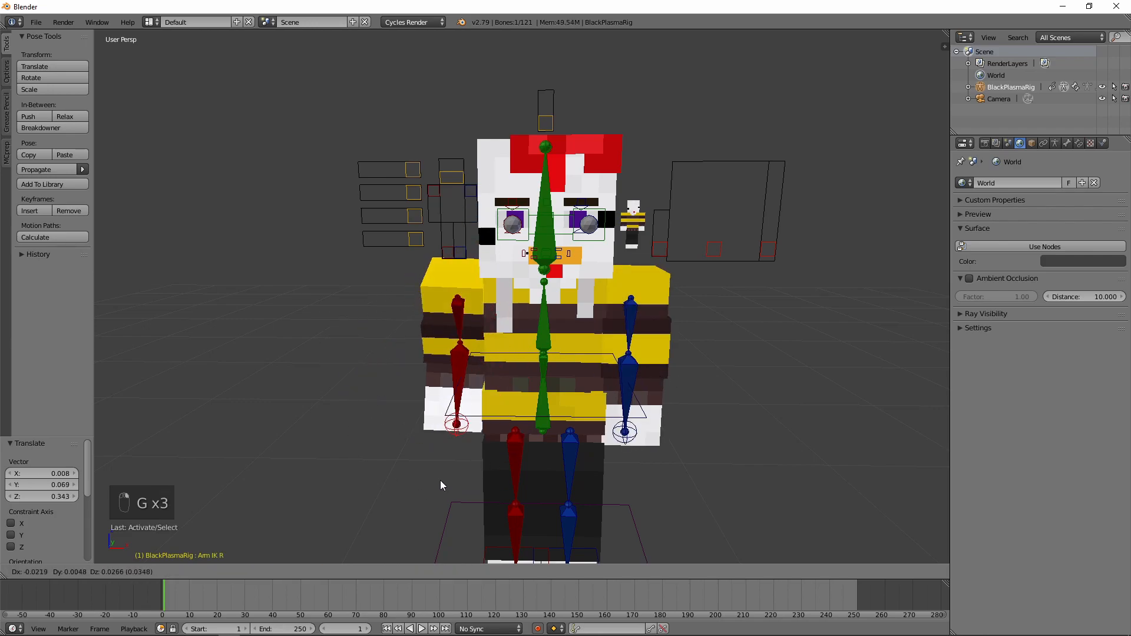
right_click(455, 469)
middle_click_drag(686, 277, 708, 302)
scroll(709, 302, "up", 3)
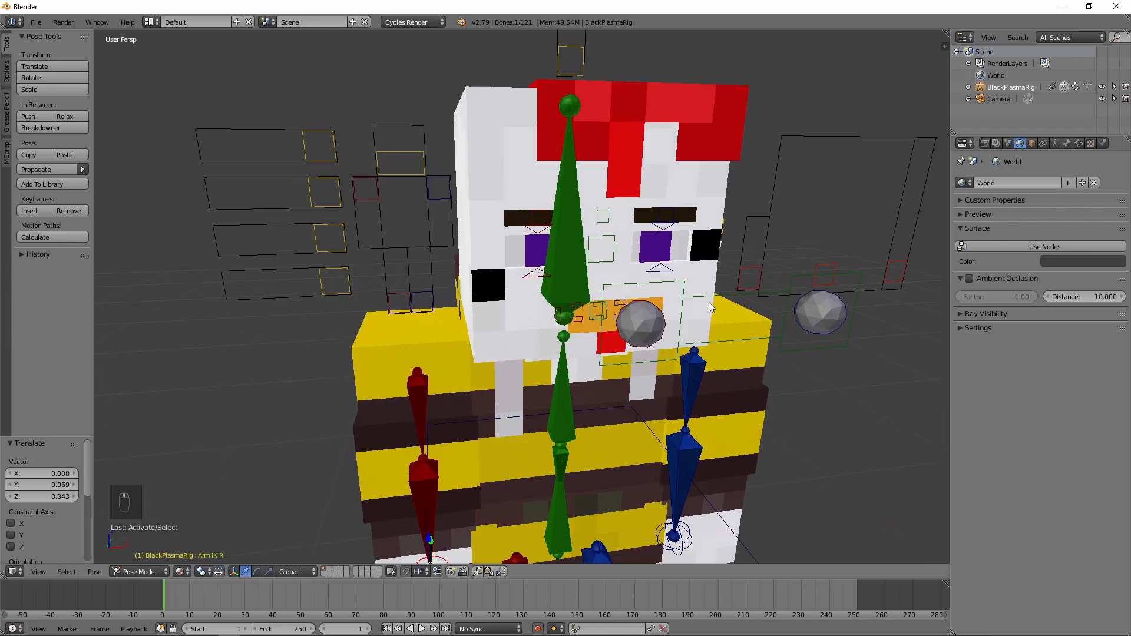
Slide the FaceOff control beside the head to the upper end of its frame to turn the rig's face off
right_click(420, 172)
key("g")
left_click(426, 255)
key("g")
left_click(468, 134)
Slide the No Mouth control to the far end of its frame, testing it by sliding FaceOff down and back up
right_click(328, 159)
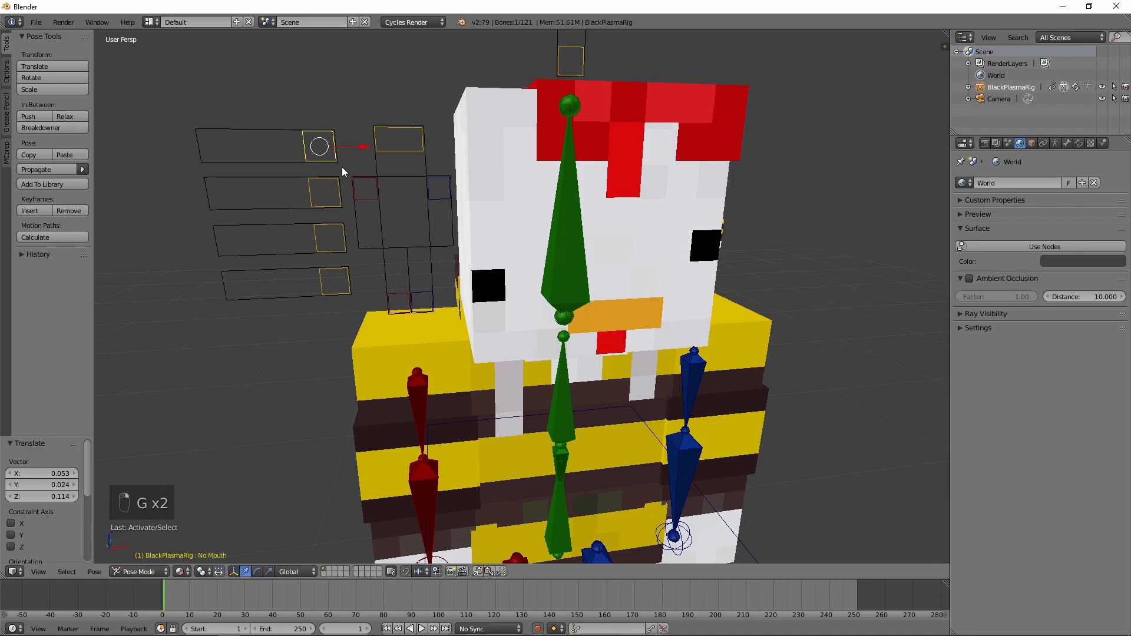
key("g")
left_click(363, 182)
right_click(400, 144)
key("g")
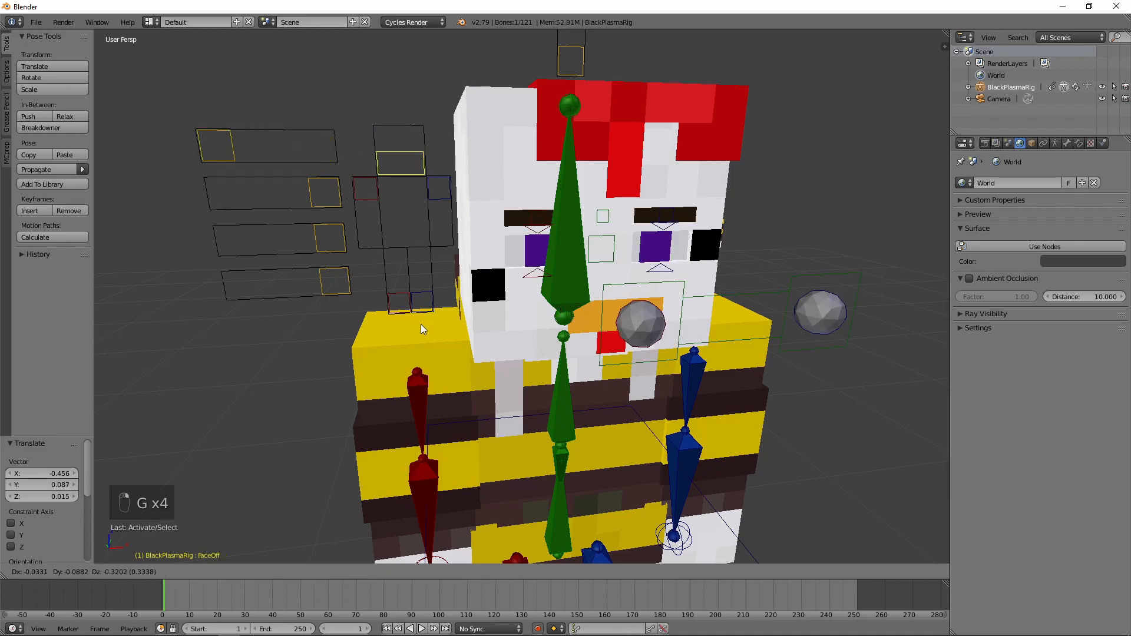
left_click(419, 106)
right_click(234, 152)
key("g")
left_click(140, 161)
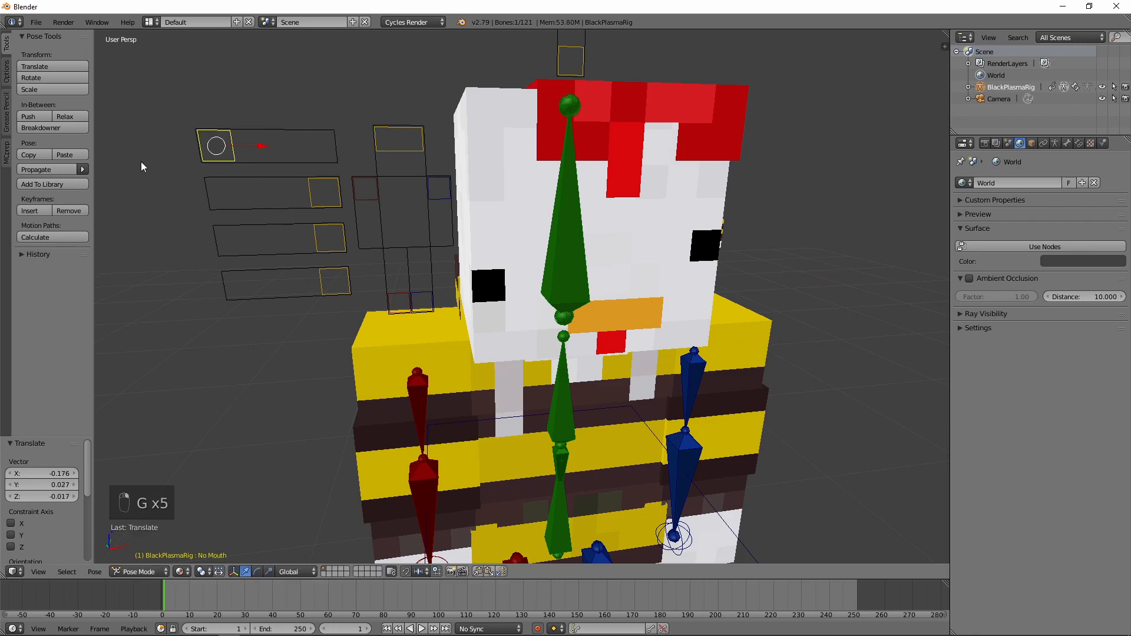
Try the AlexMode control at the far end of its frame and slide it back to its starting end
right_click(324, 198)
scroll(645, 338, "down", 4)
scroll(644, 338, "up", 3)
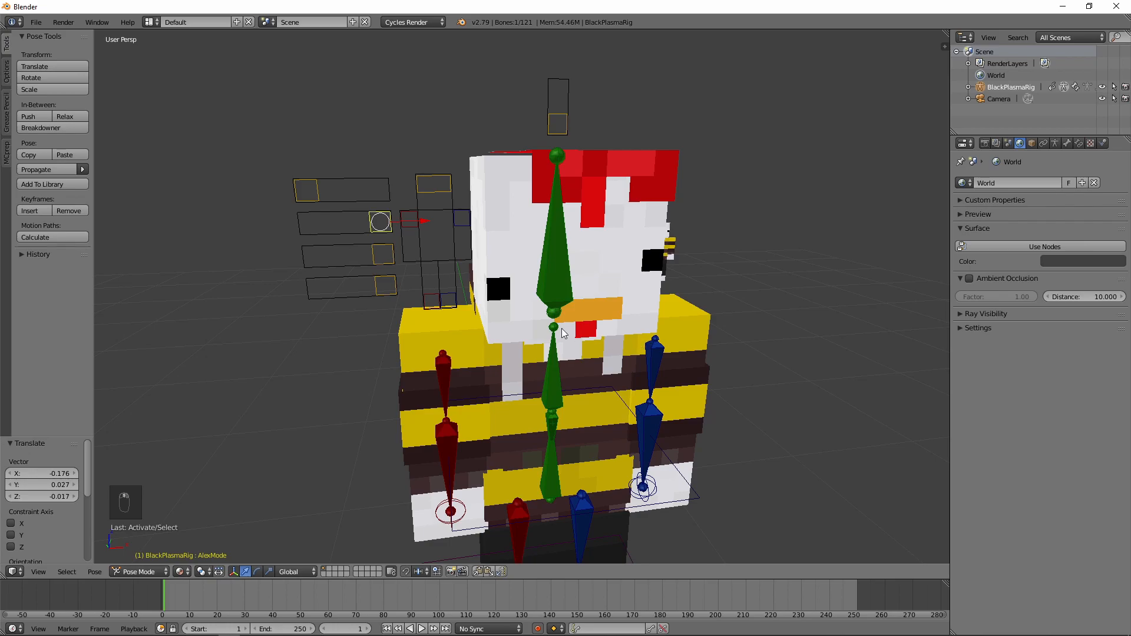
middle_click_drag(657, 365, 653, 299, "shift")
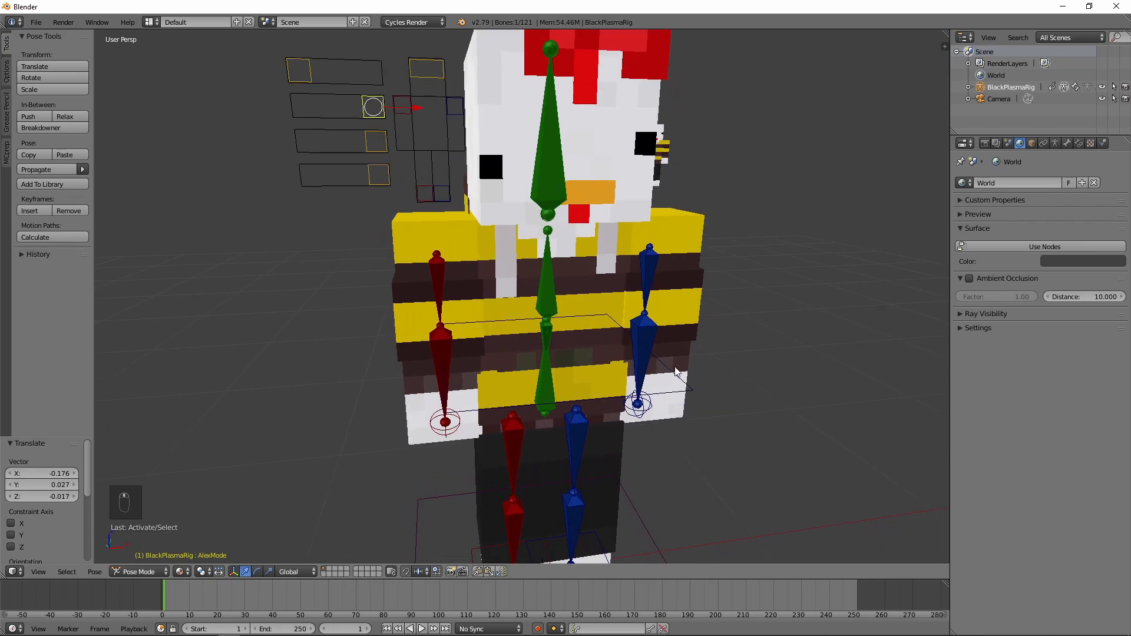
middle_click_drag(380, 116, 412, 192, "shift")
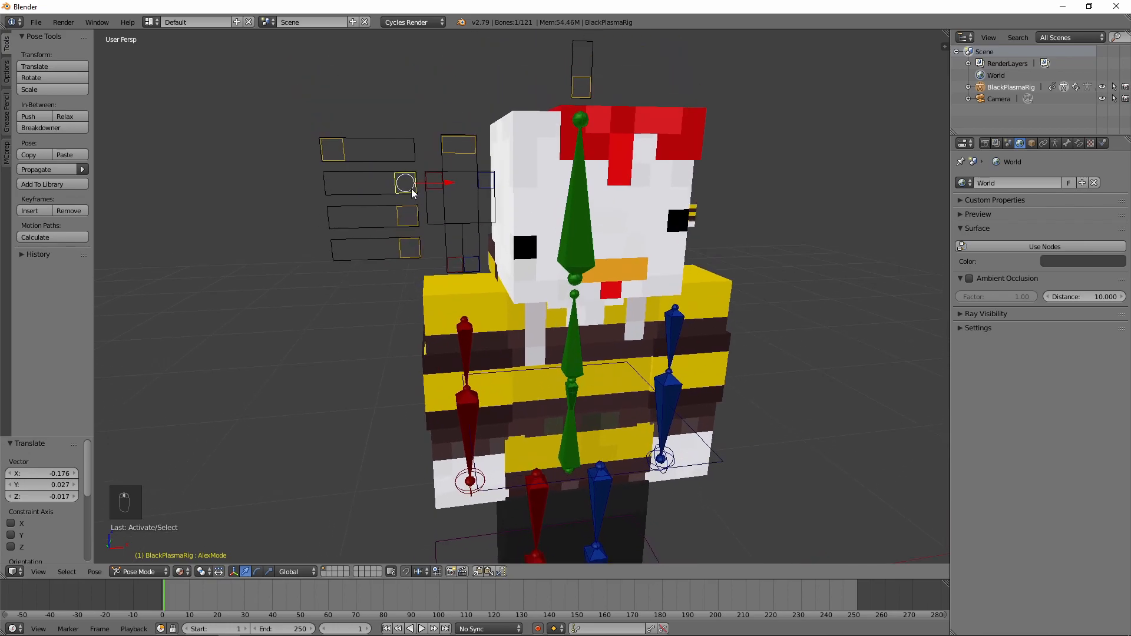
key("g")
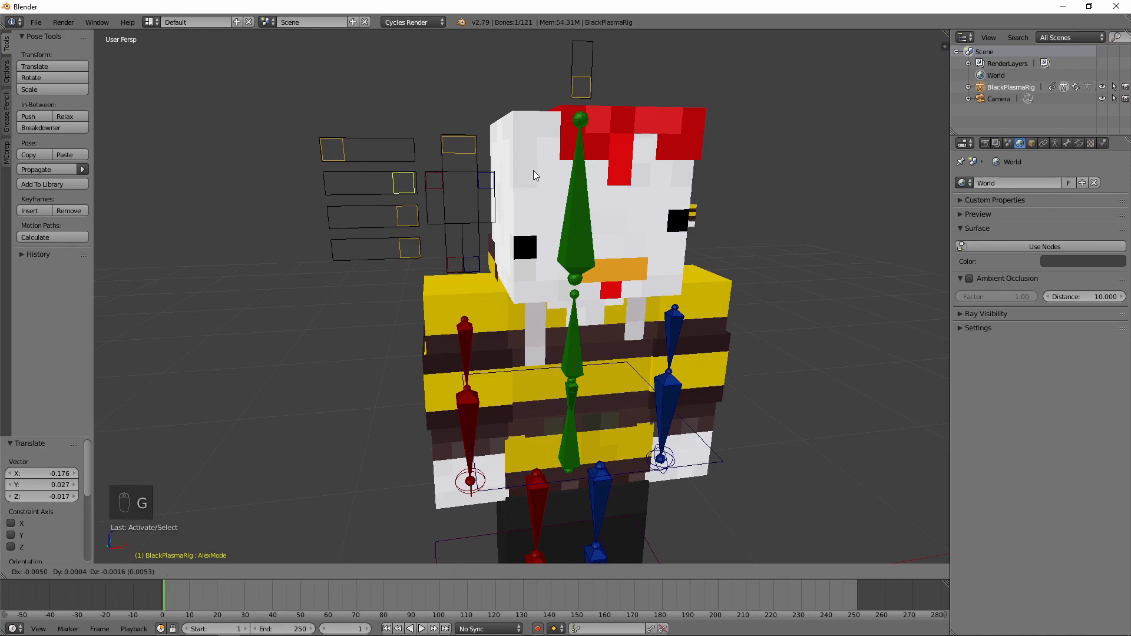
left_click(410, 190)
middle_click_drag(442, 228, 754, 358)
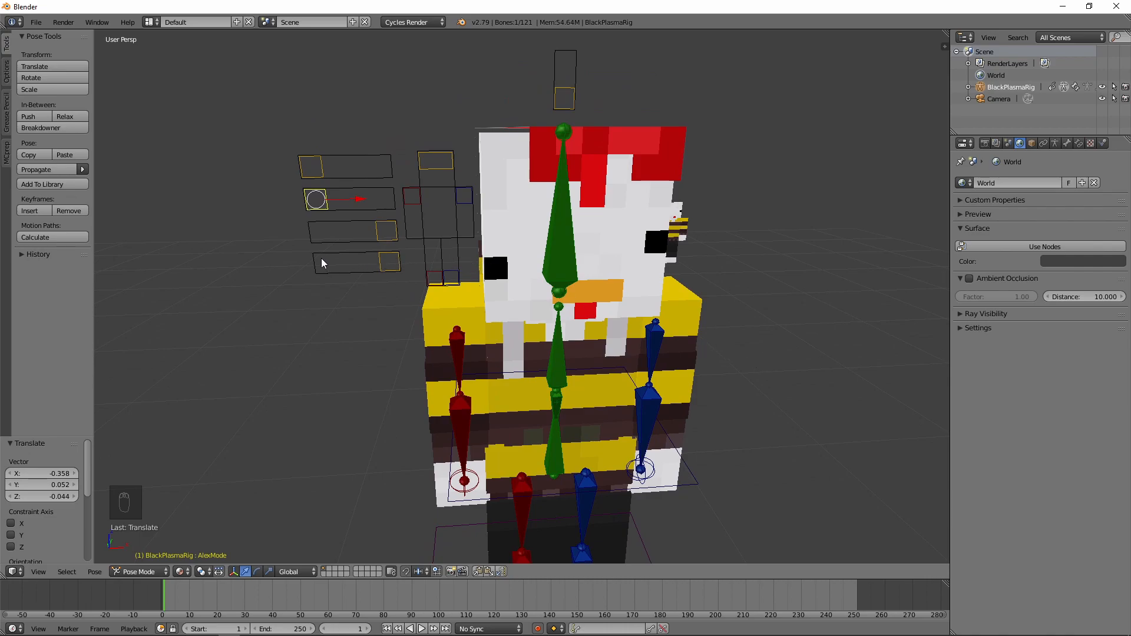
key("g")
left_click(513, 225)
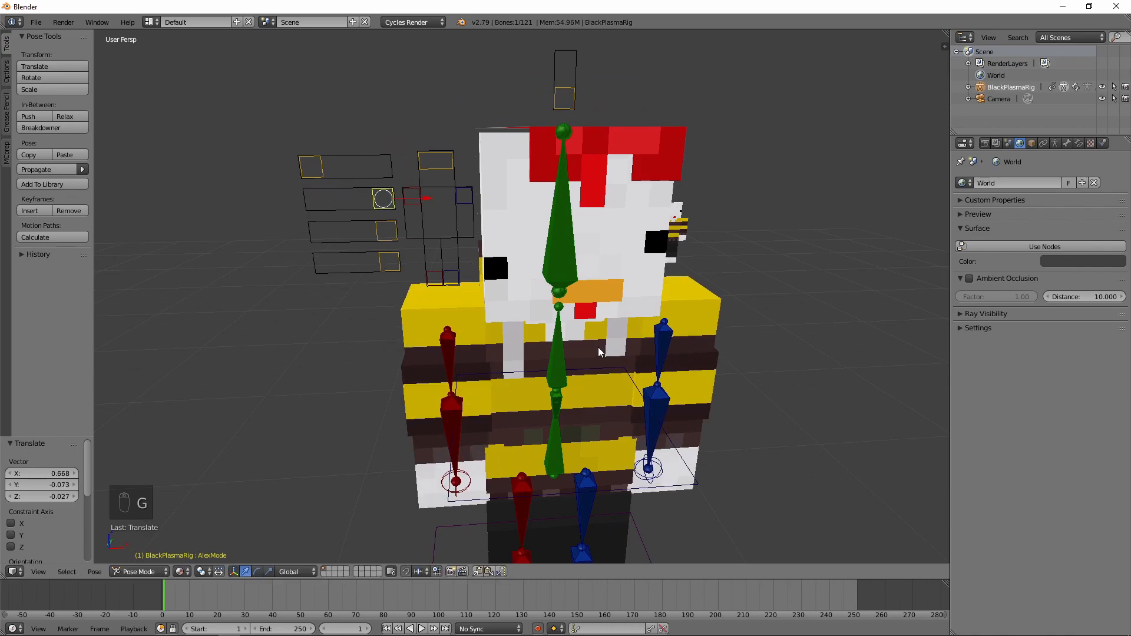
Slide the FacialPanelOff control above the head to the upper end of its frame to hide the control panels
right_click(436, 160)
right_click(570, 108, "shift")
right_click(559, 106)
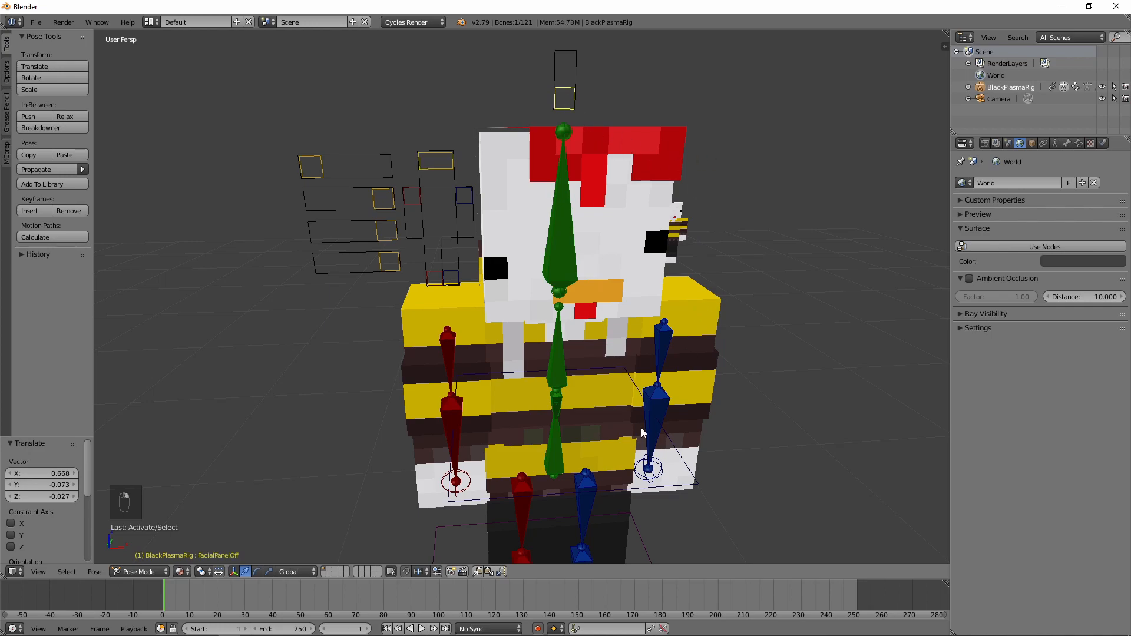
key("g")
middle_click_drag(776, 294, 680, 415)
middle_click_drag(680, 415, 726, 273, "shift")
middle_click_drag(755, 378, 746, 321)
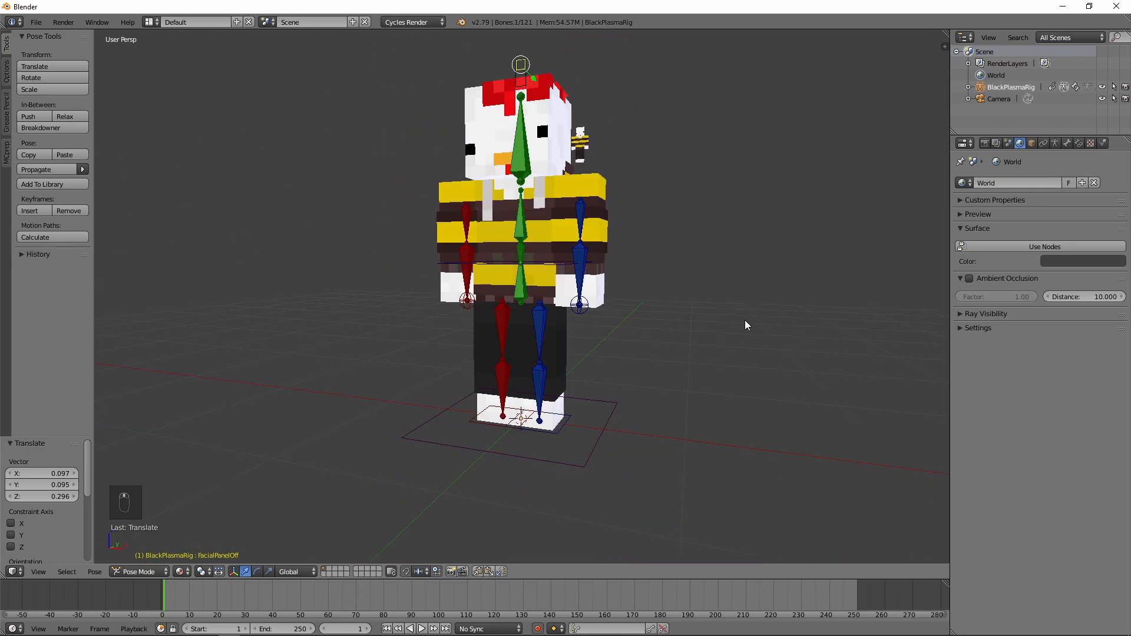
Select the IK controls at the left hand and the feet in turn to examine which bones drive the limbs
right_click(580, 311)
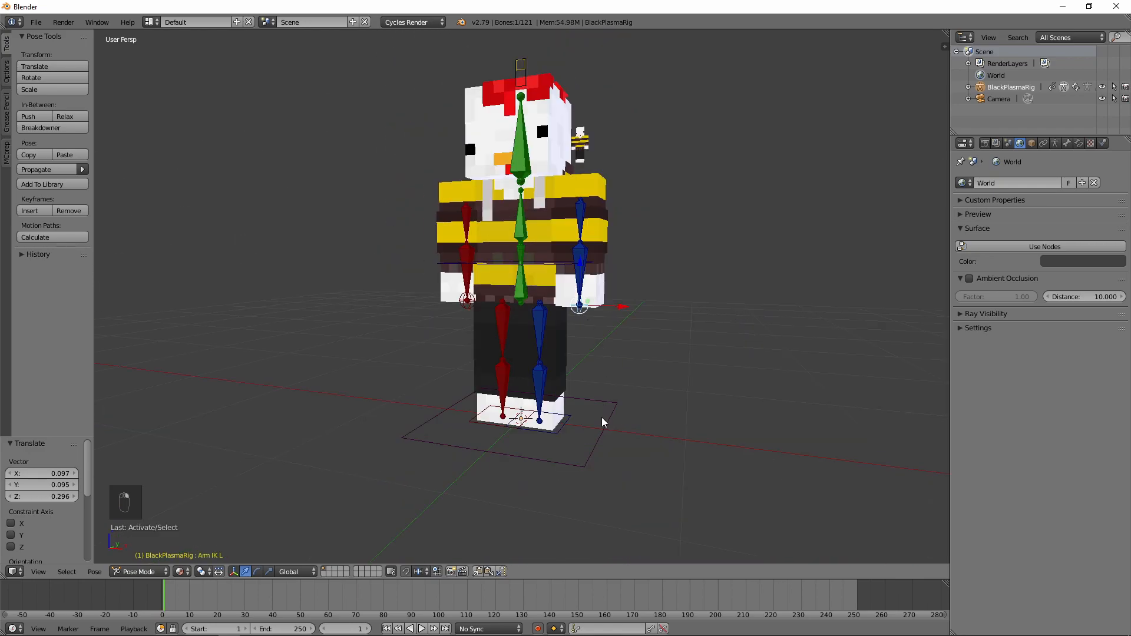
right_click(574, 434)
scroll(575, 434, "up", 5)
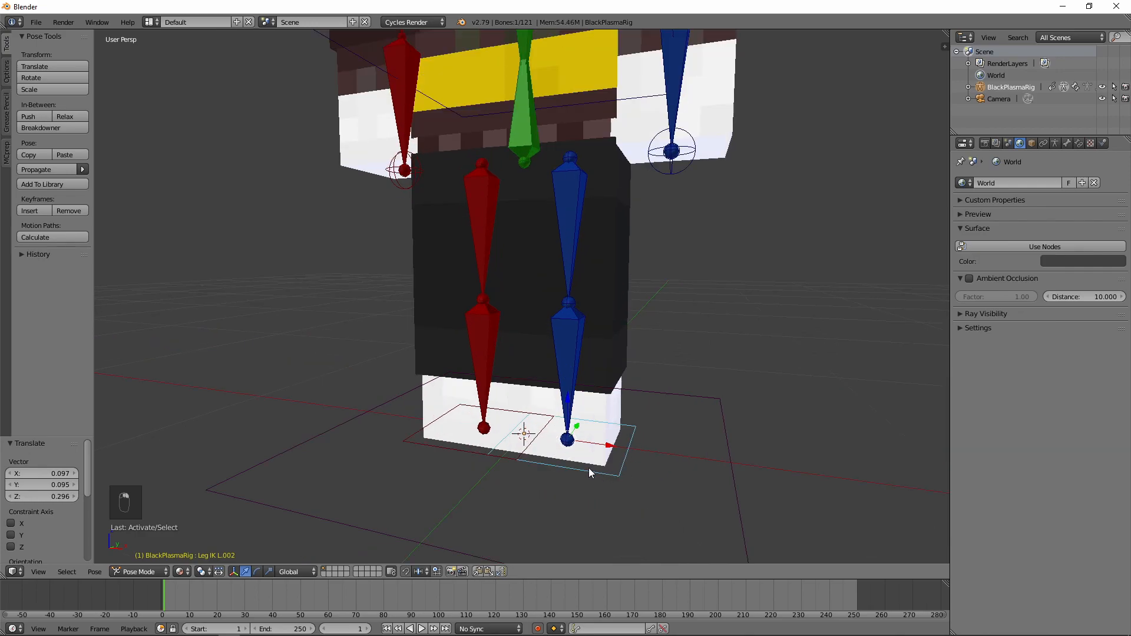
right_click(503, 458)
right_click(604, 474)
middle_click_drag(604, 474, 644, 451)
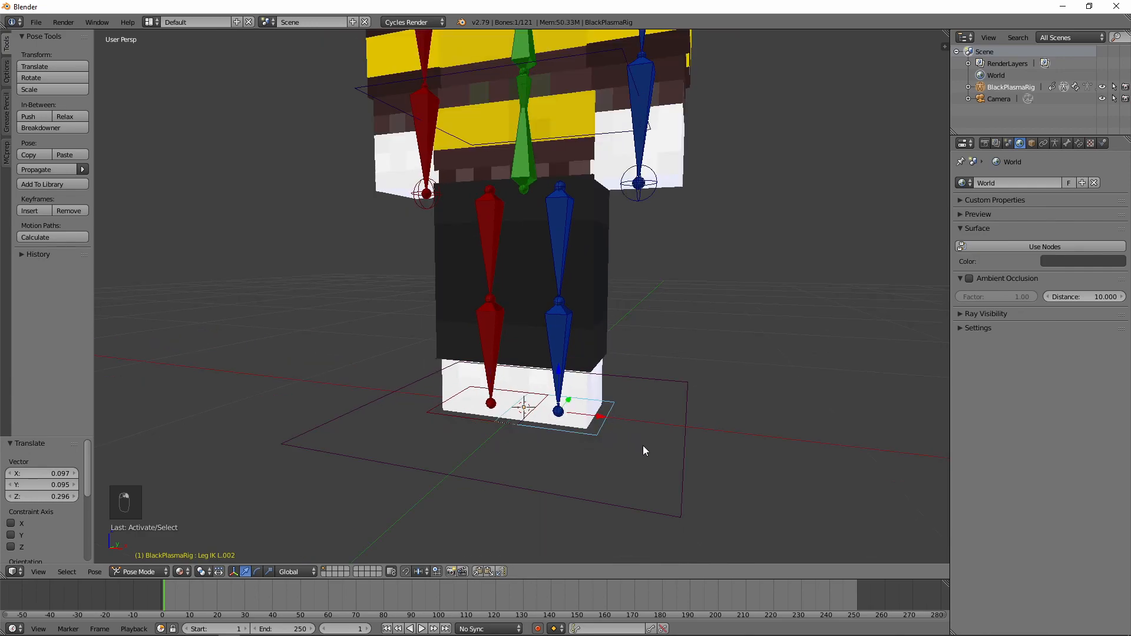
right_click(510, 422, "shift")
Move the Leg IK L.002 control at the left foot to bend the left leg and shift its foot outward
right_click(601, 429)
key("g")
right_click(627, 415)
middle_click_drag(784, 360, 673, 369)
middle_click_drag(566, 403, 770, 396)
key("g")
left_click(647, 367)
key("g")
left_click(734, 406)
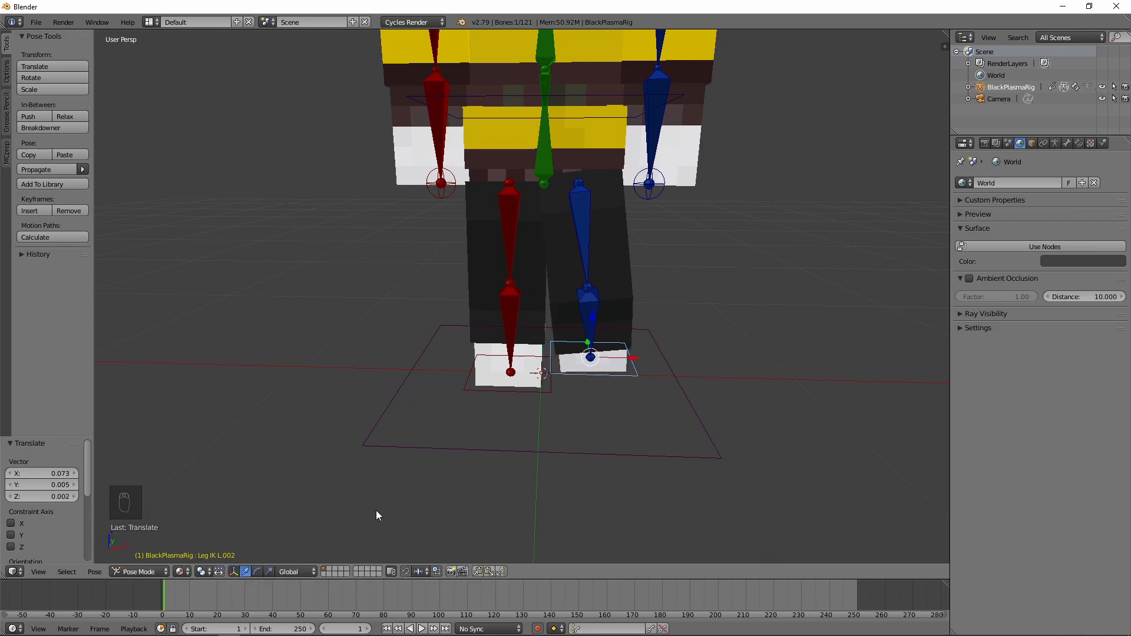
Move the IK control at the right foot to pose the right leg apart from the left one
right_click(513, 375)
key("g")
left_click(698, 351)
middle_click_drag(698, 351, 645, 341)
scroll(645, 341, "down", 5)
Move the left and right hand IK controls to raise both arms away from the body
right_click(541, 304)
key("g")
left_click(668, 312)
right_click(476, 288)
key("g")
left_click(438, 248)
right_click(509, 183)
key("r")
right_click(652, 231)
Try moving the Arm IK L control beyond the reach of the left arm and cancel the move
middle_click_drag(652, 231, 676, 288)
scroll(676, 288, "up", 4)
right_click(658, 364)
key("g")
right_click(663, 371)
key("g")
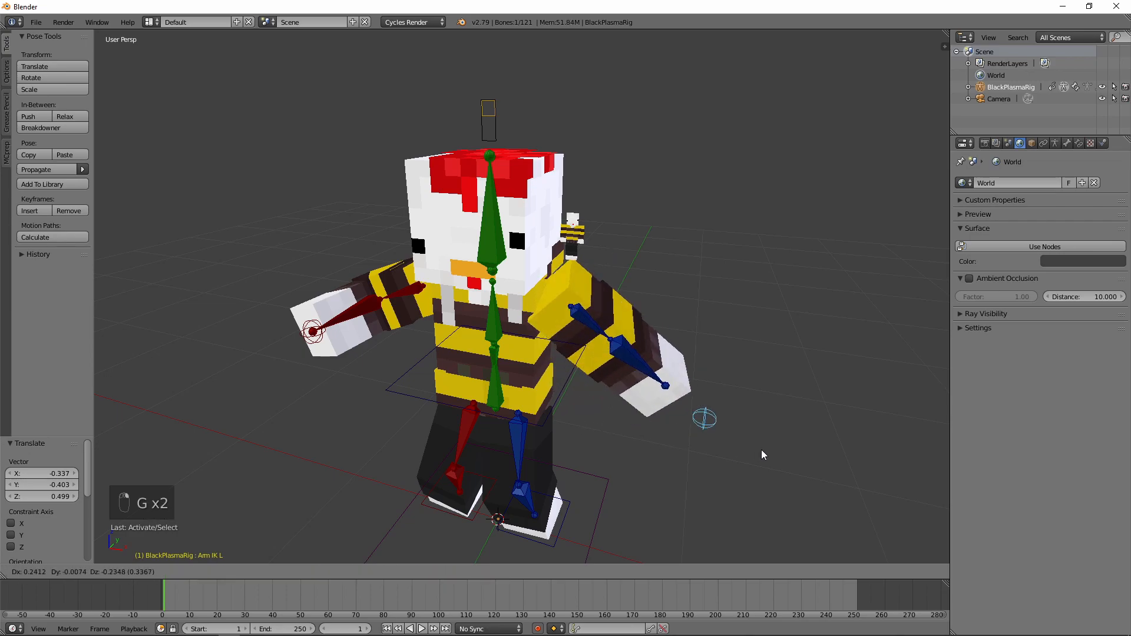
right_click(704, 398)
Rotate the Head bone slightly around the global Z axis after trying free, X and Y rotation
right_click(518, 255)
middle_click_drag(584, 269, 626, 253)
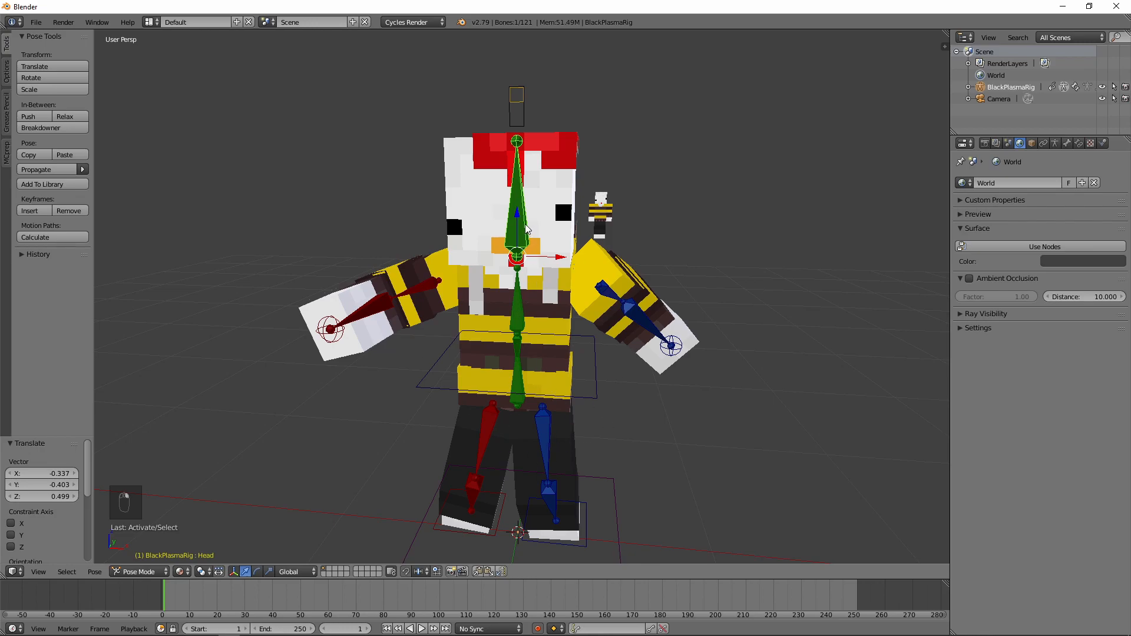
key("r")
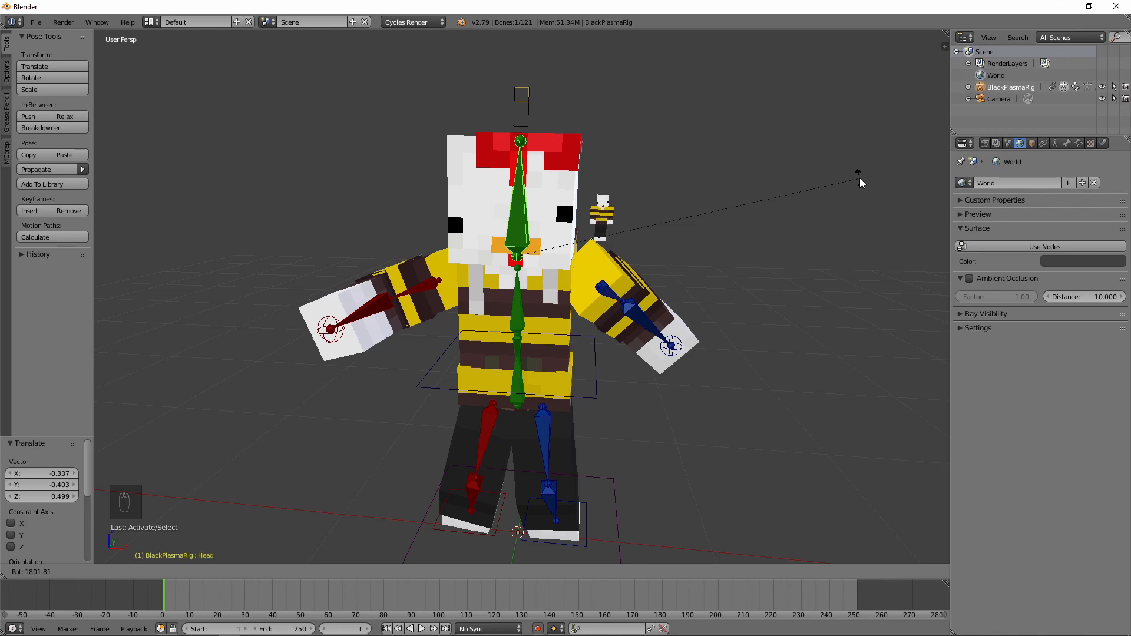
key("z")
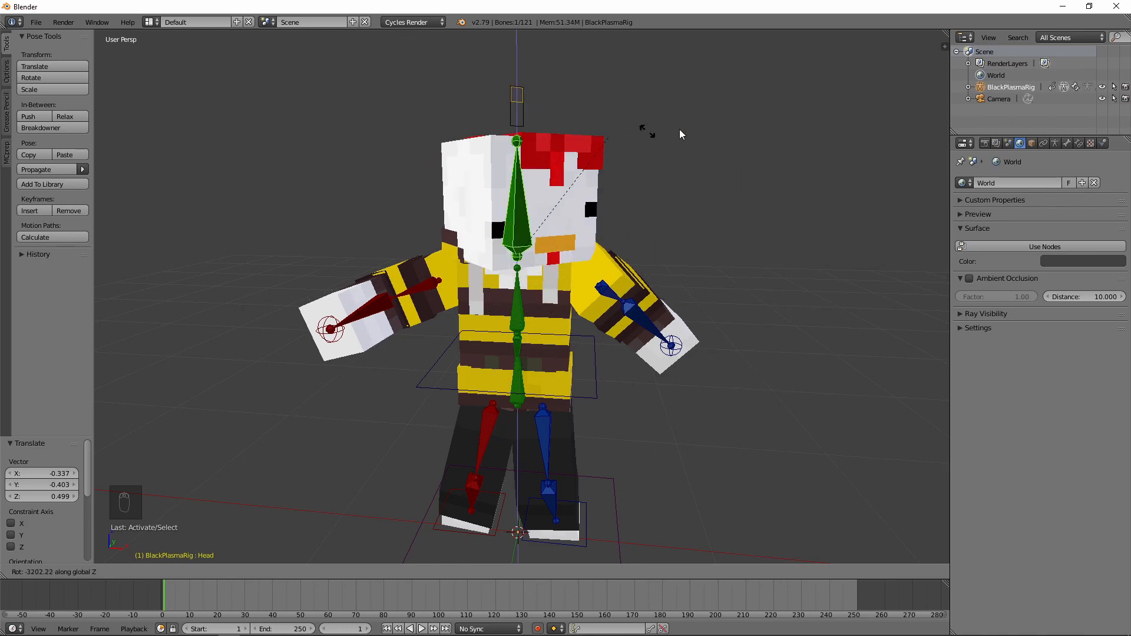
key("x")
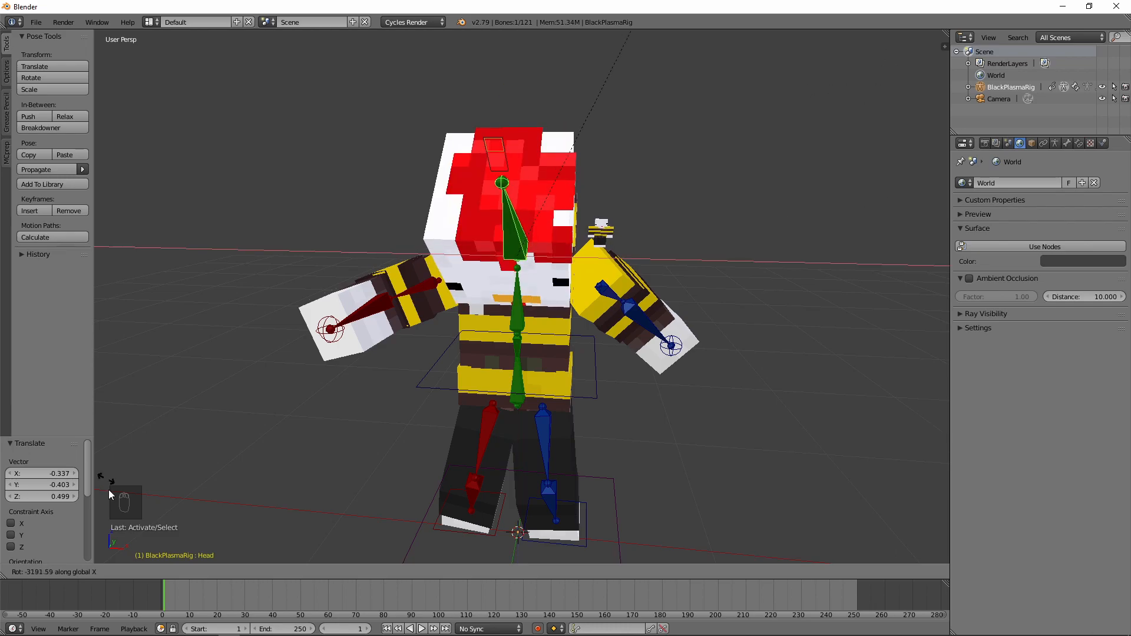
key("y")
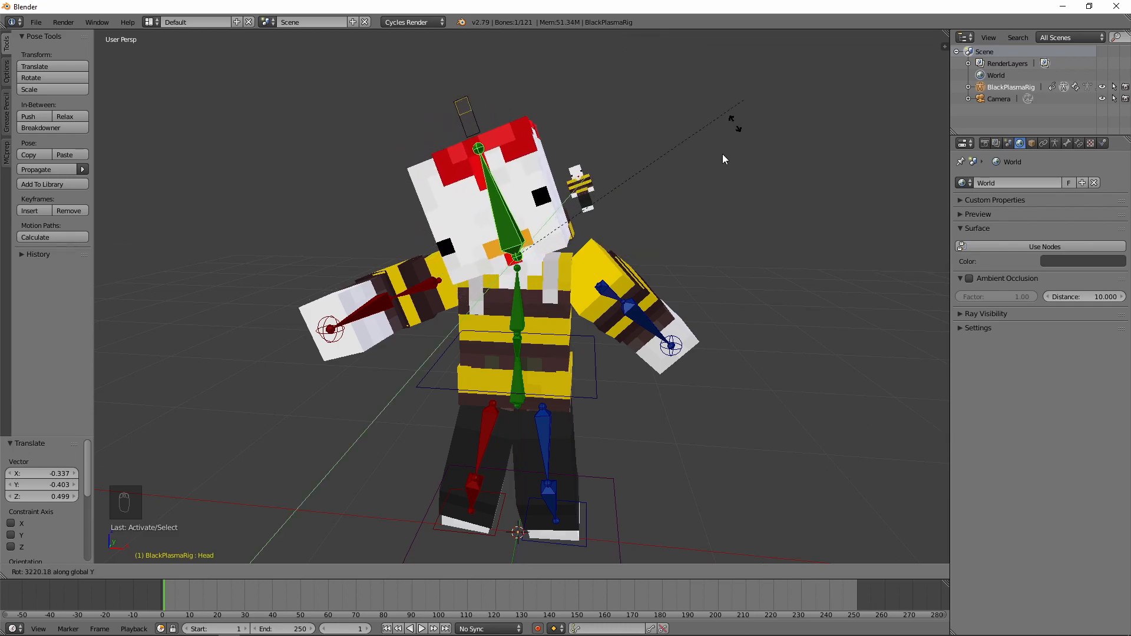
key("z")
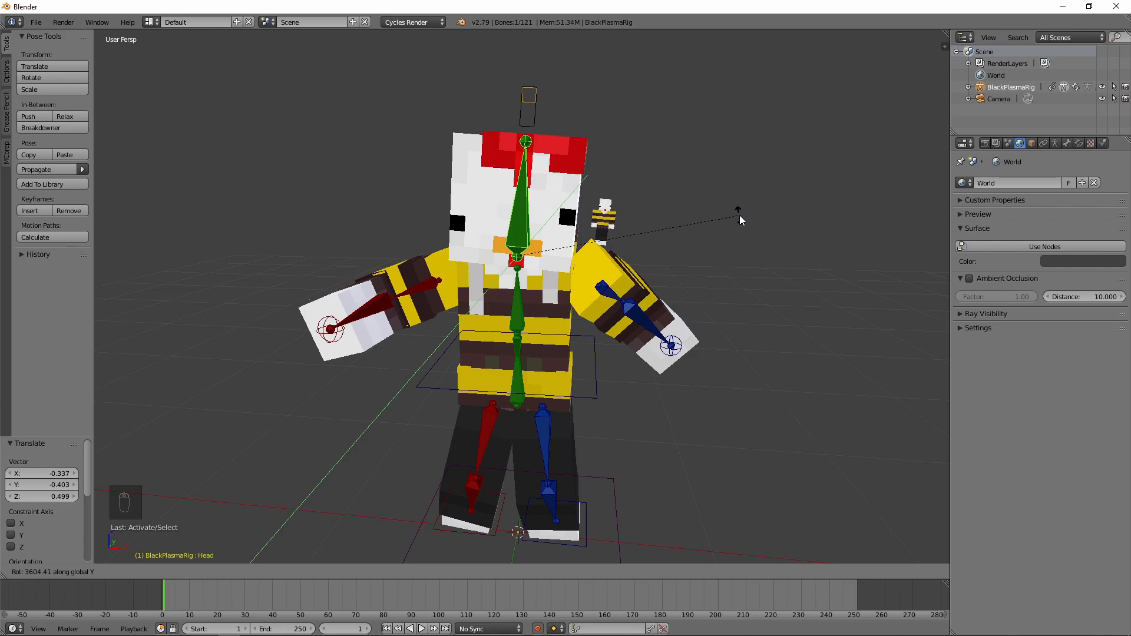
left_click(754, 156)
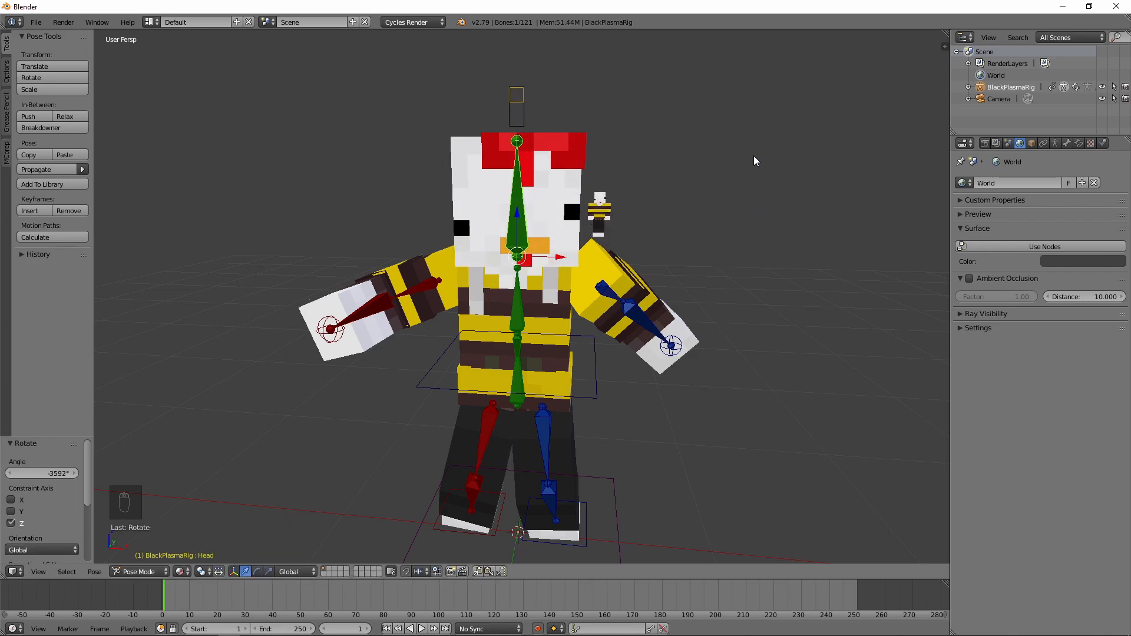
Look through the camera and fly it until the whole posed character is framed from the front
key("KP_0")
key("shift+f")
left_click(521, 295)
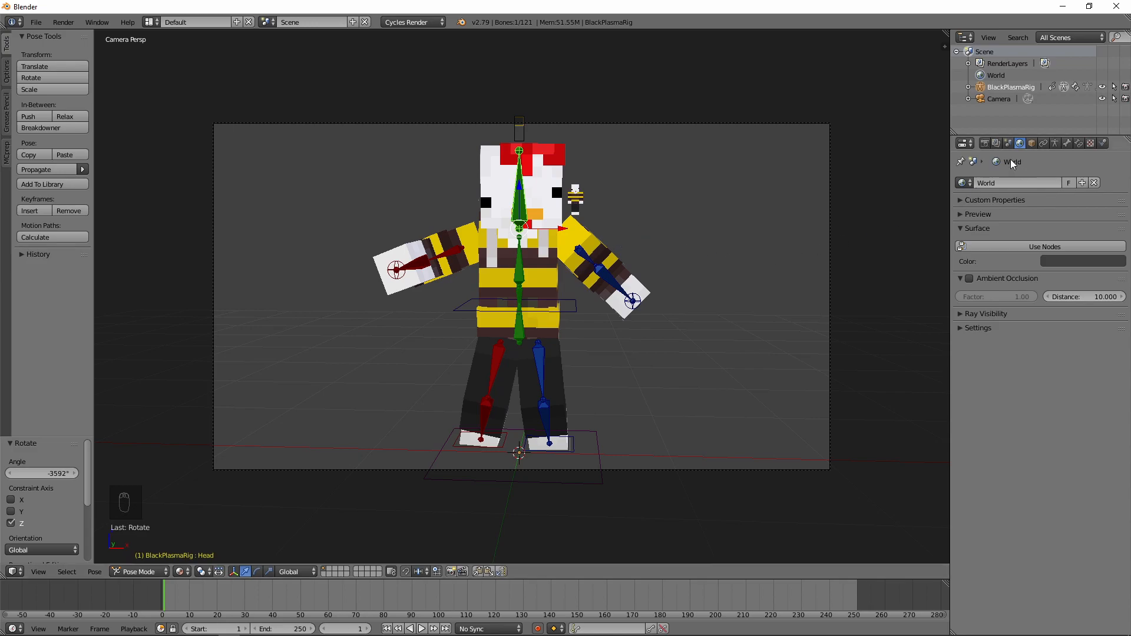
Open the render settings, render a test image of the character and return to the 3D view
left_click(986, 143)
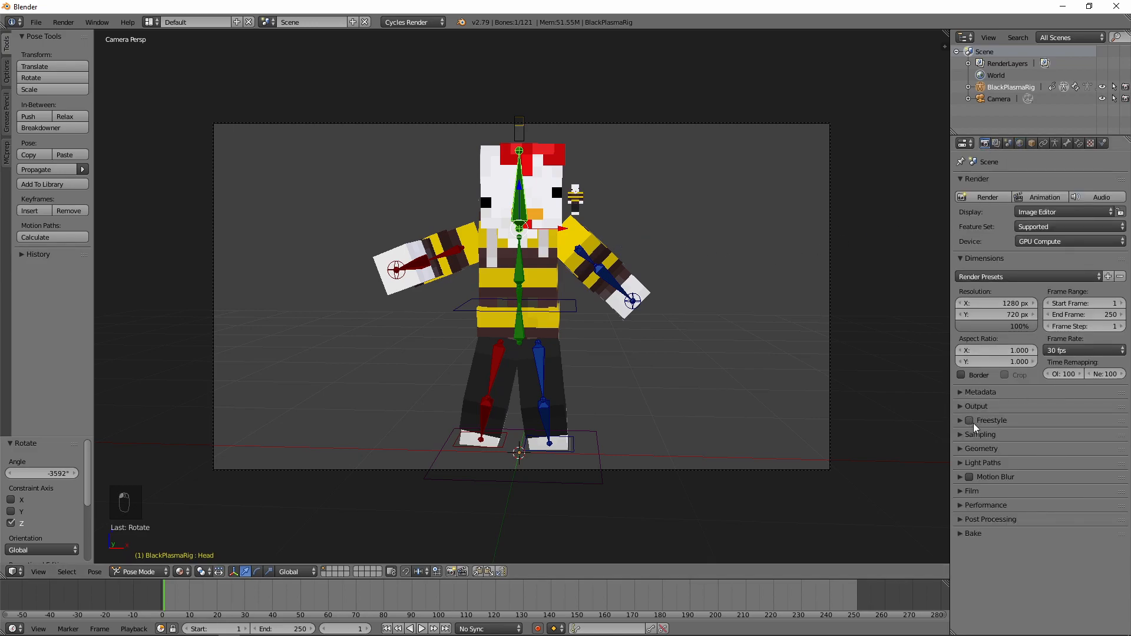
key("F12")
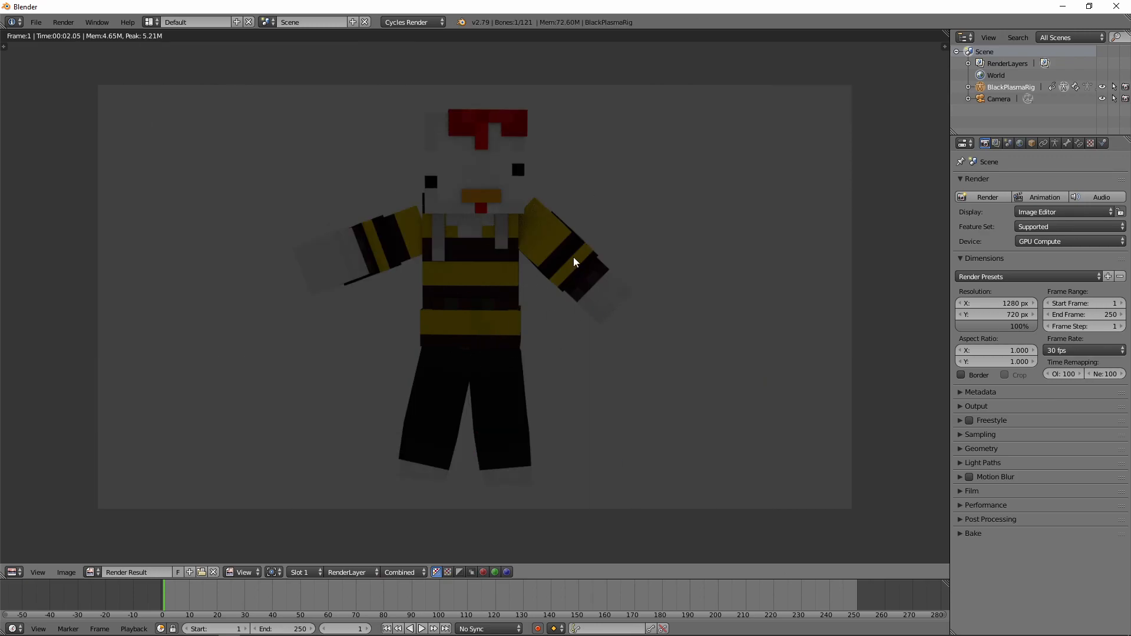
key("Escape")
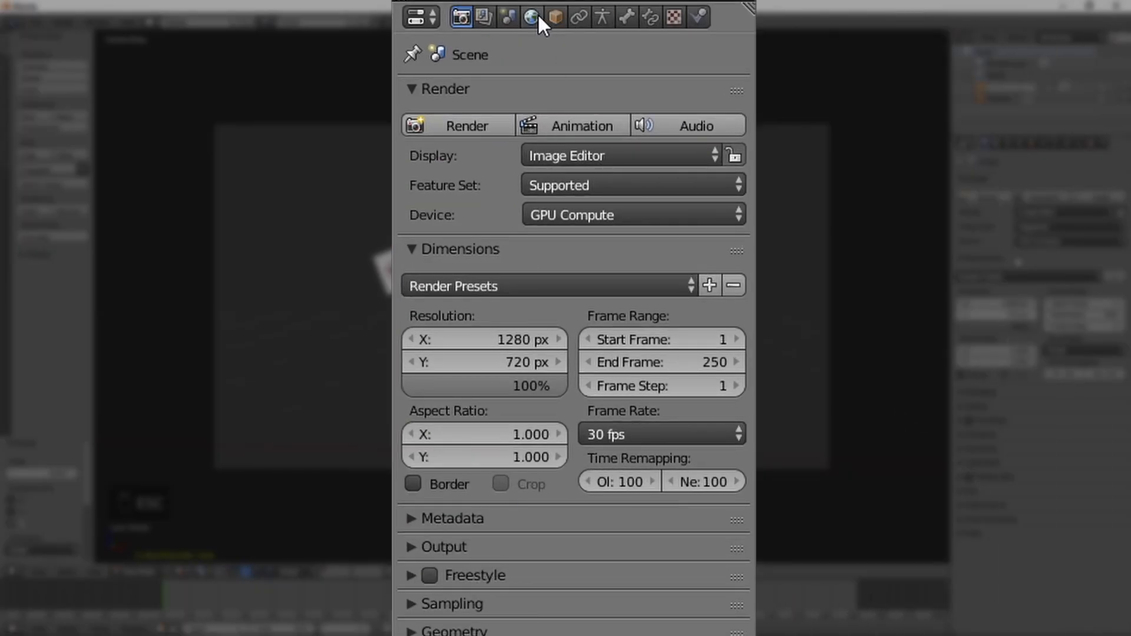
Enable Ambient Occlusion in the world settings and render the image again
left_click(538, 17)
left_click(428, 290)
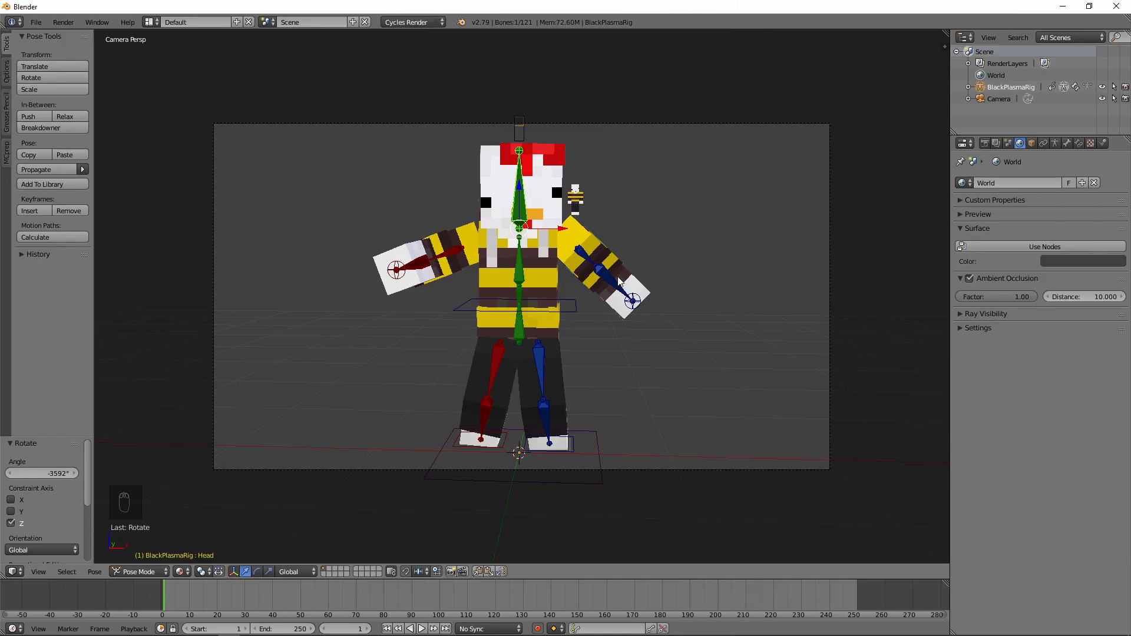
key("F12")
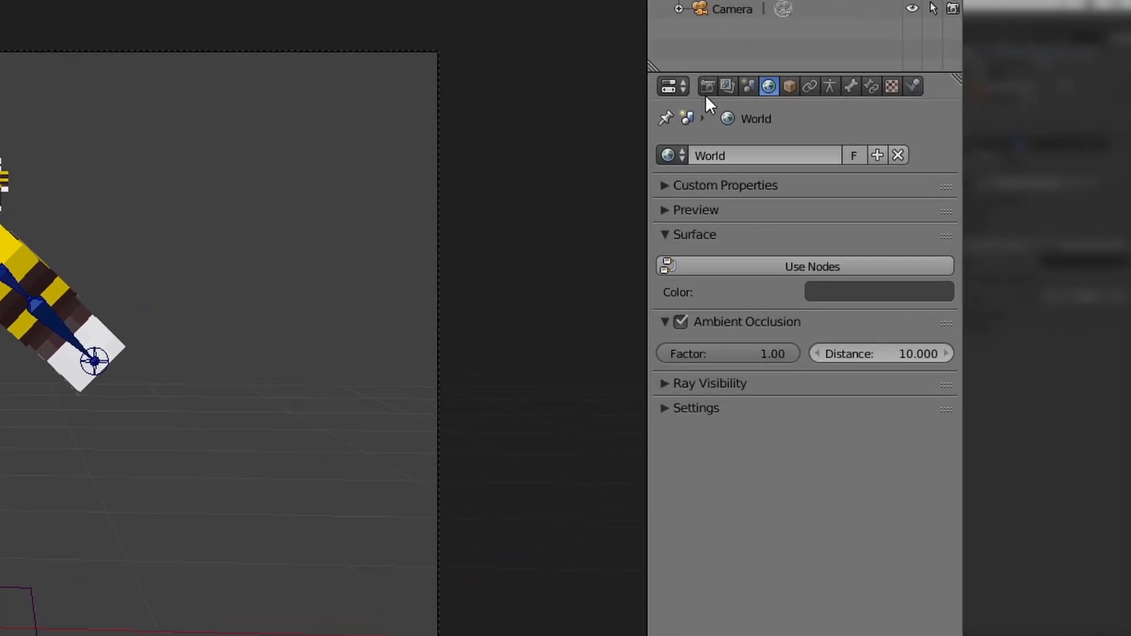
Open the render settings and expand the Performance section to reach the tile sizes
left_click(983, 144)
left_click(468, 286)
left_click(467, 288)
left_click(472, 319)
scroll(480, 303, "down", 3)
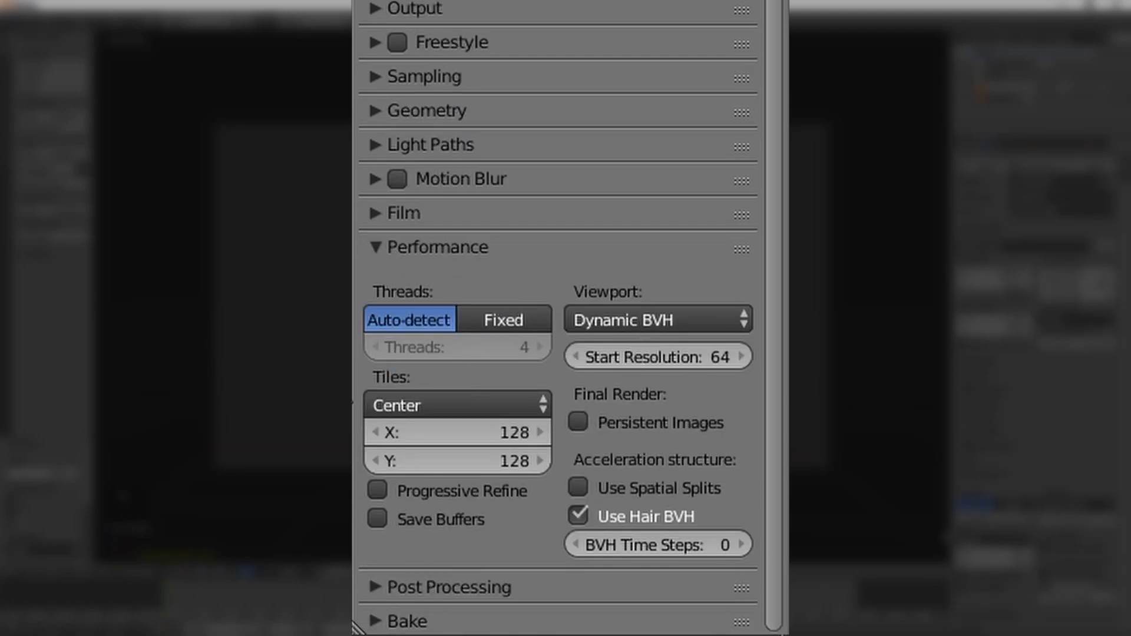
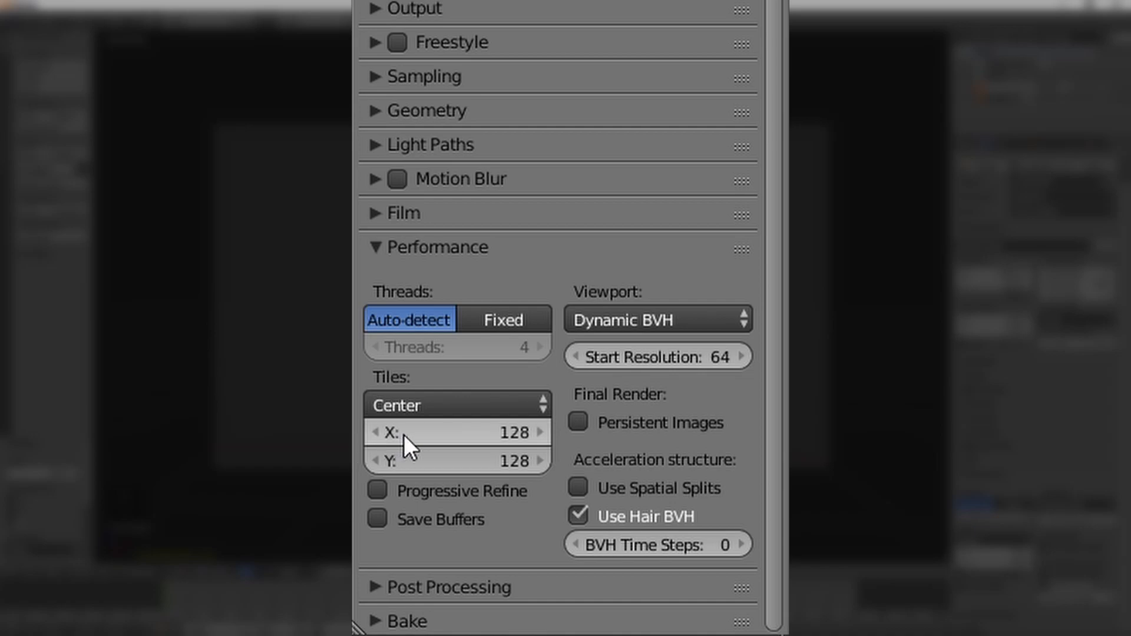
Set the render tile size to 256 for both X and Y
left_click(413, 454)
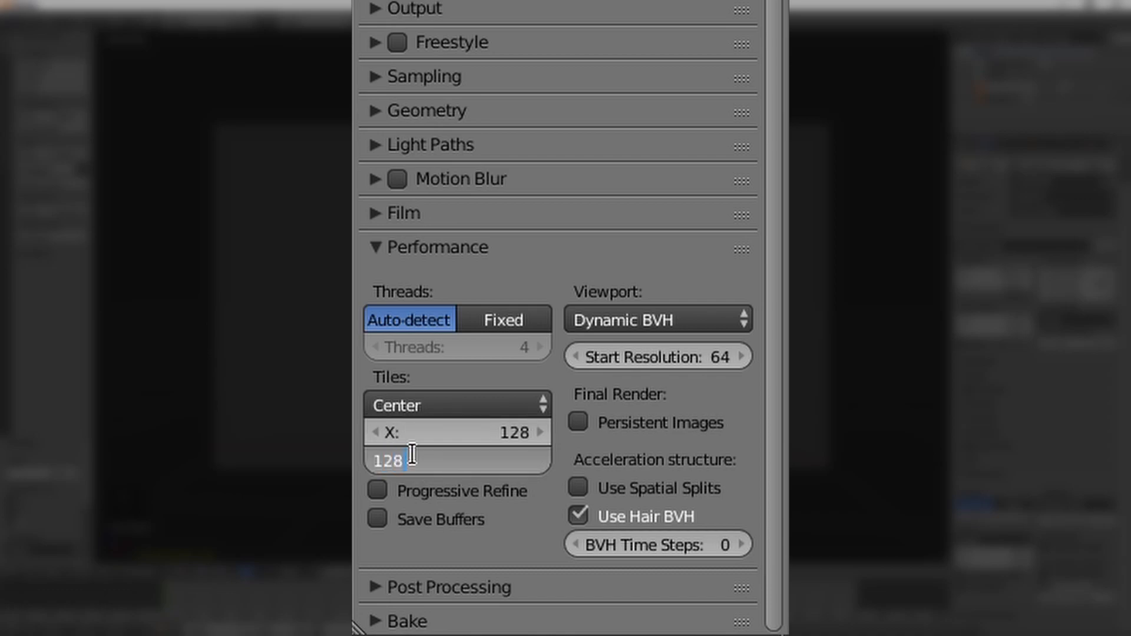
key("Return")
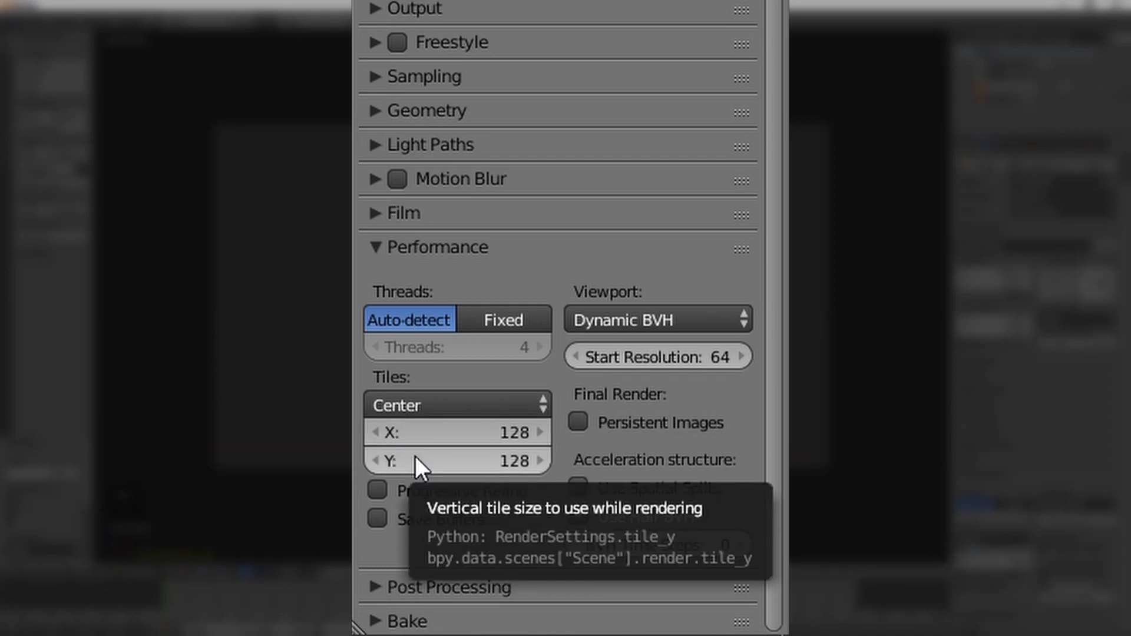
left_click(466, 429)
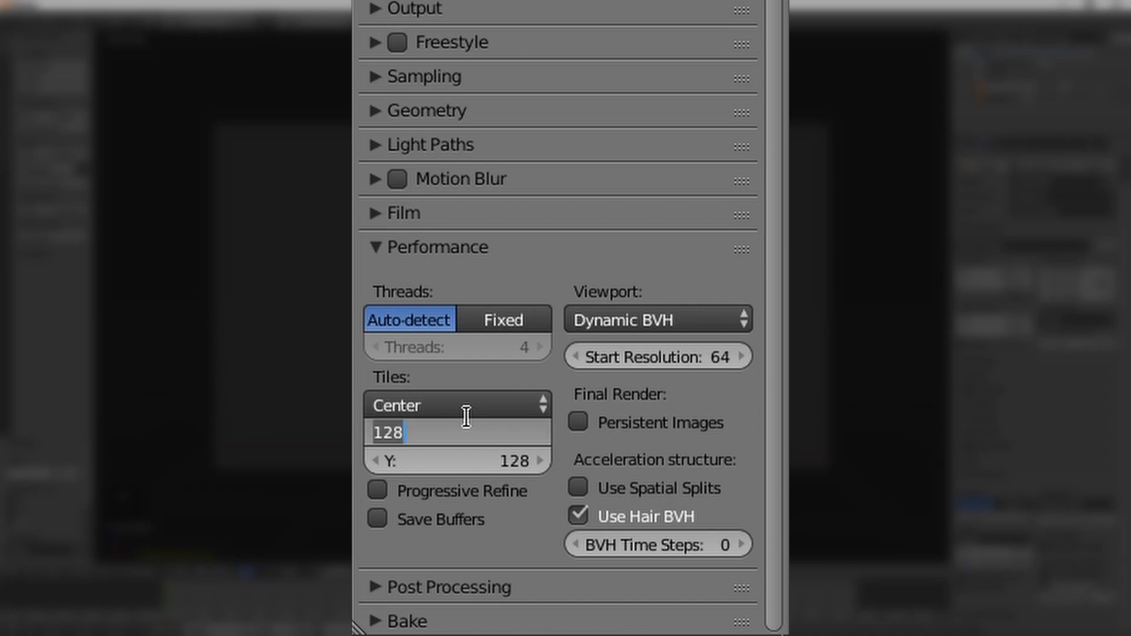
type("256")
key("Return")
left_click(462, 450)
type("256")
key("Return")
Set the render tile size to 128 for both X and Y
left_click(459, 431)
type("128")
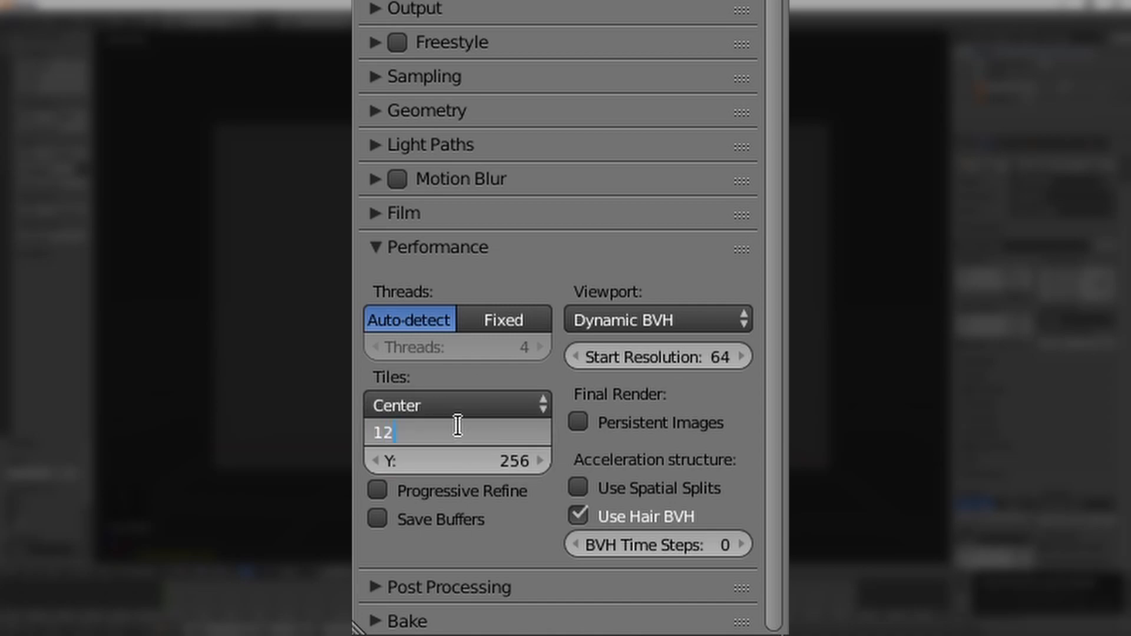
key("Return")
left_click(459, 451)
type("128")
key("Return")
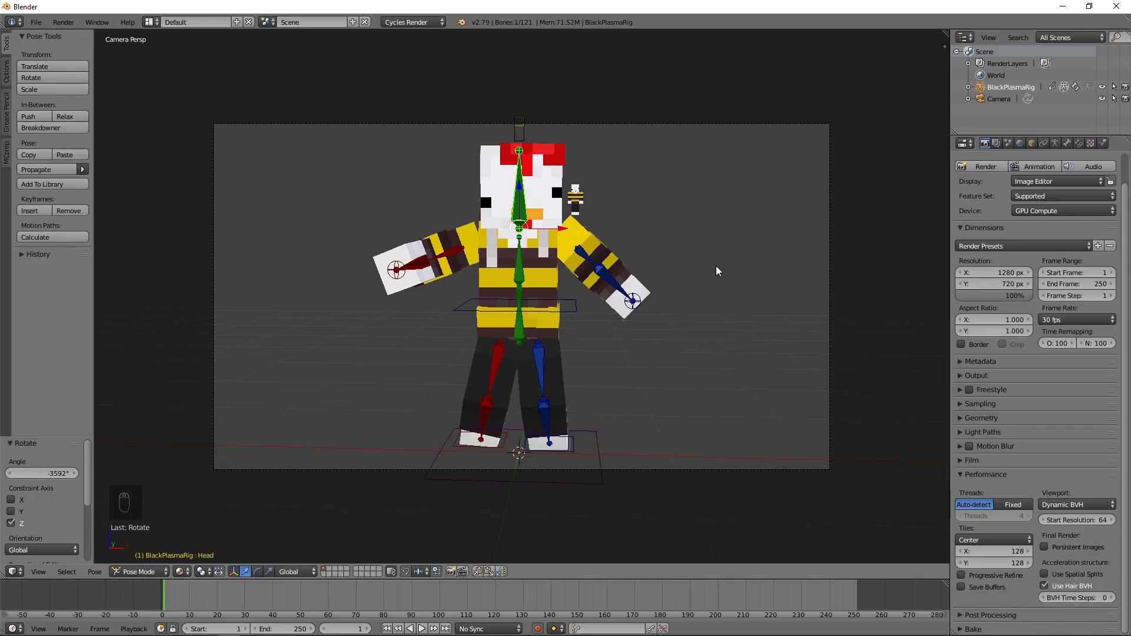
Collapse the Performance settings, enable Transparent in the Film settings and render the image again to inspect it
middle_click_drag(716, 266, 635, 307)
key("KP_0")
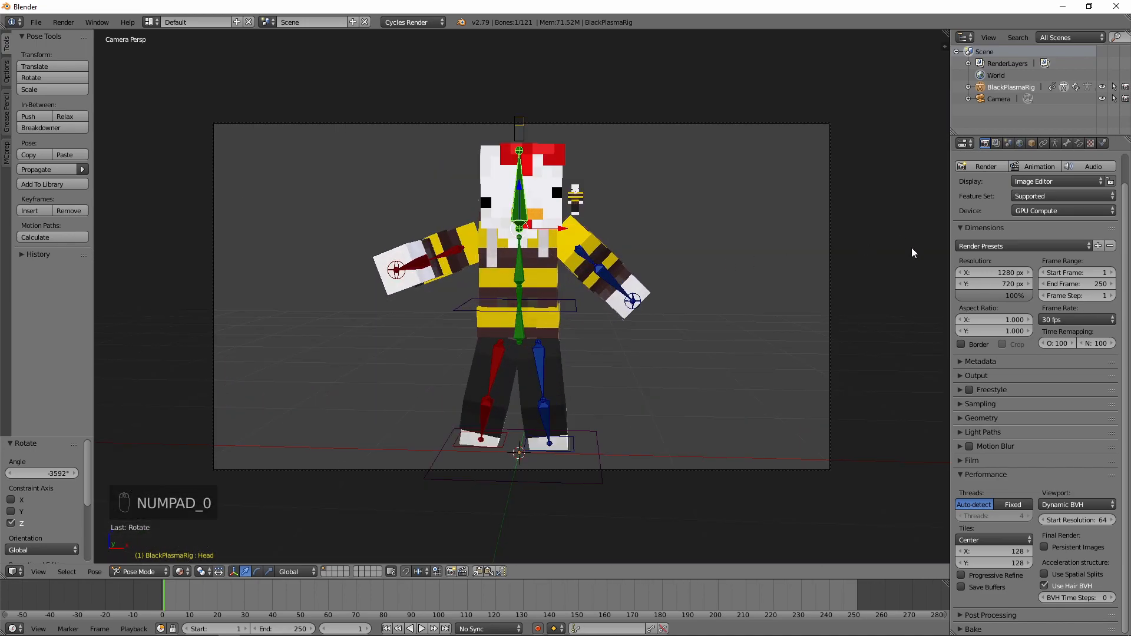
left_click(985, 472)
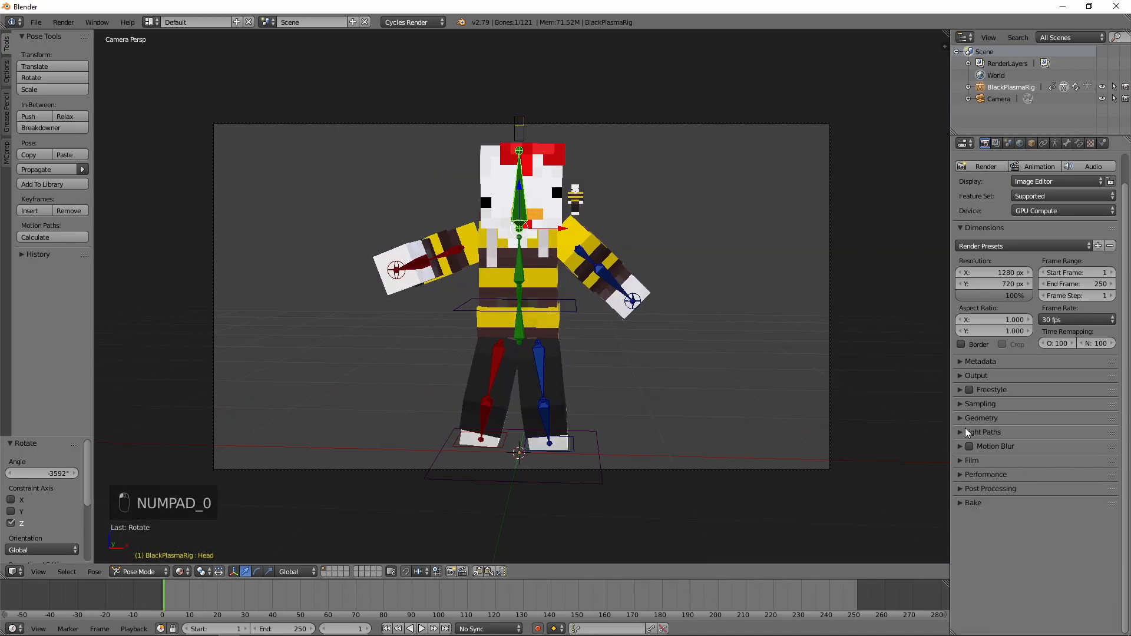
left_click(989, 462)
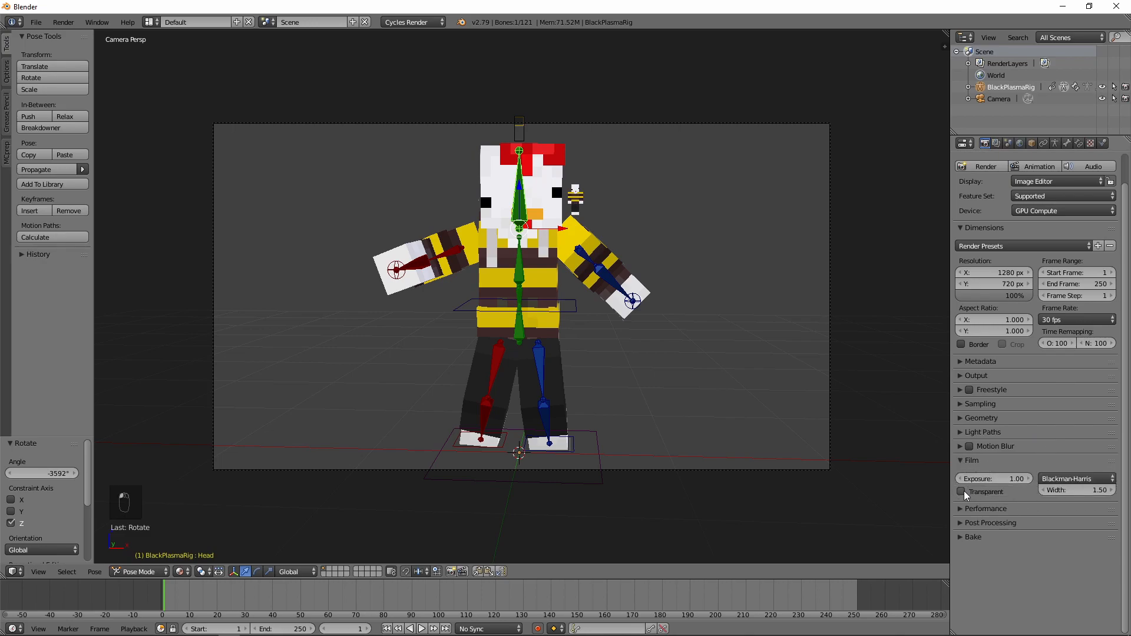
key("F12")
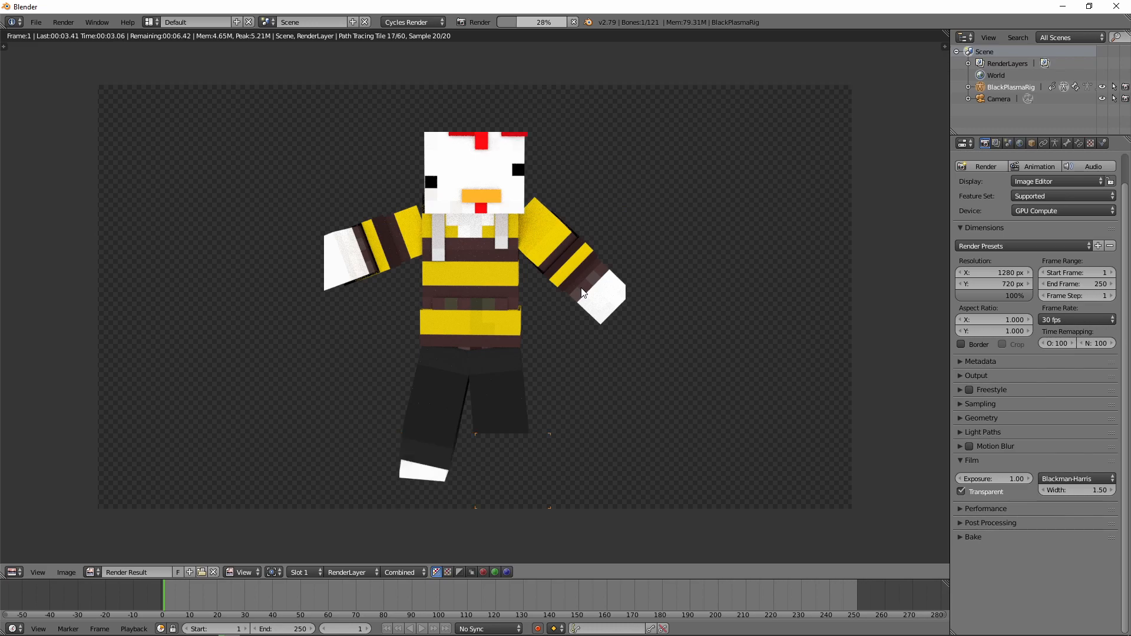
scroll(561, 288, "up", 6)
scroll(561, 288, "down", 6)
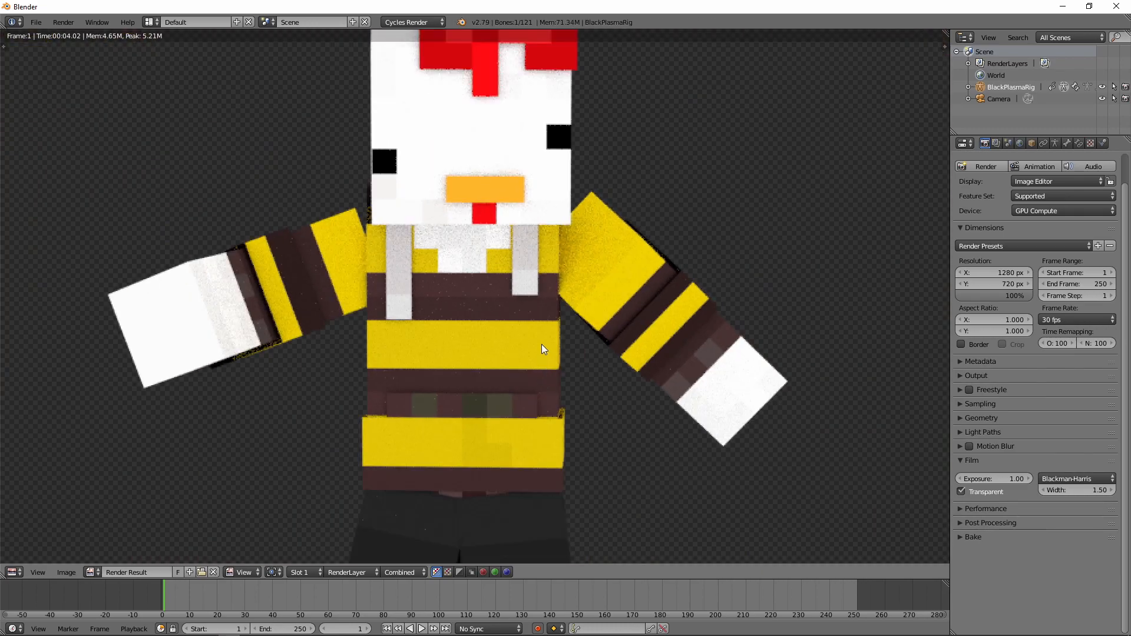
scroll(548, 295, "down", 2)
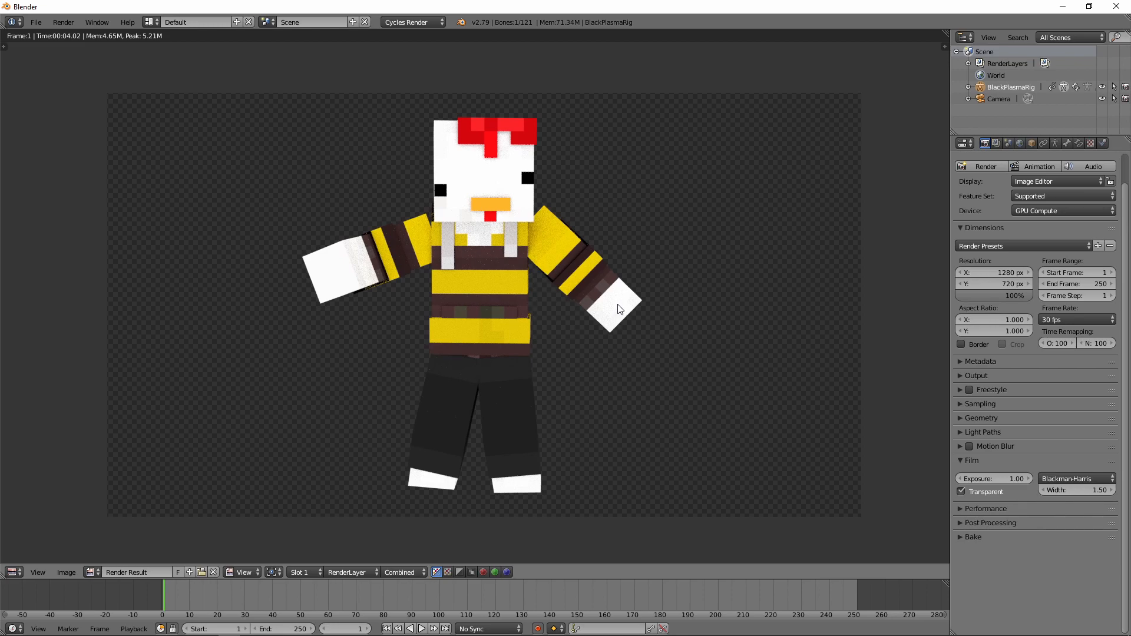
Set the render samples to 200 in the Sampling settings and render the image again to check its quality
left_click(987, 405)
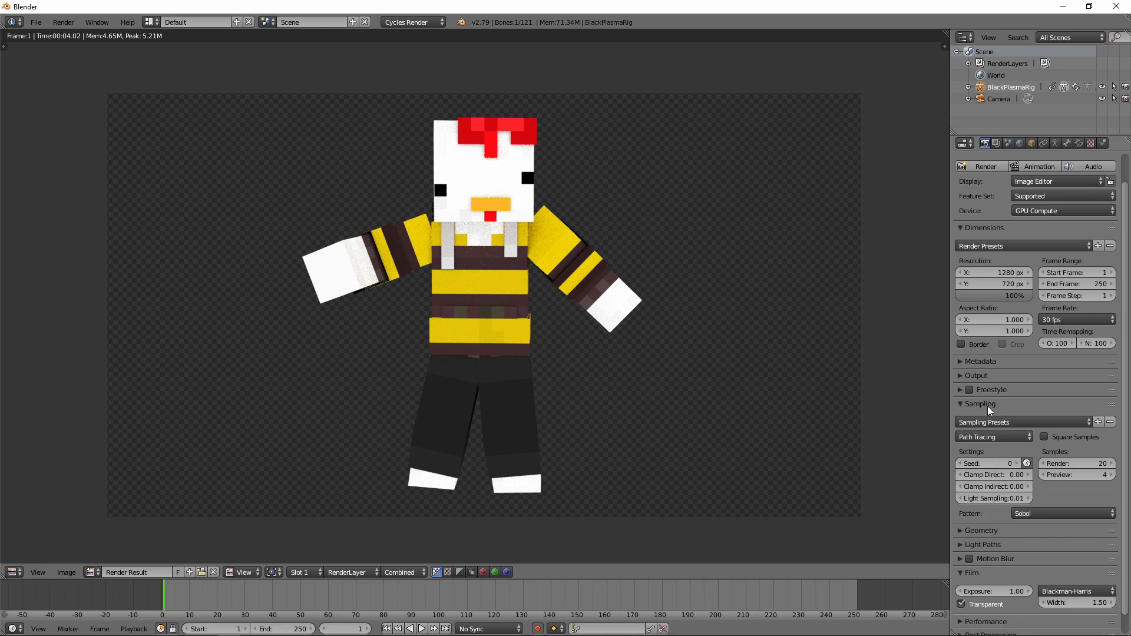
left_click(1073, 463)
left_click(1071, 459)
type("200")
key("Return")
key("F12")
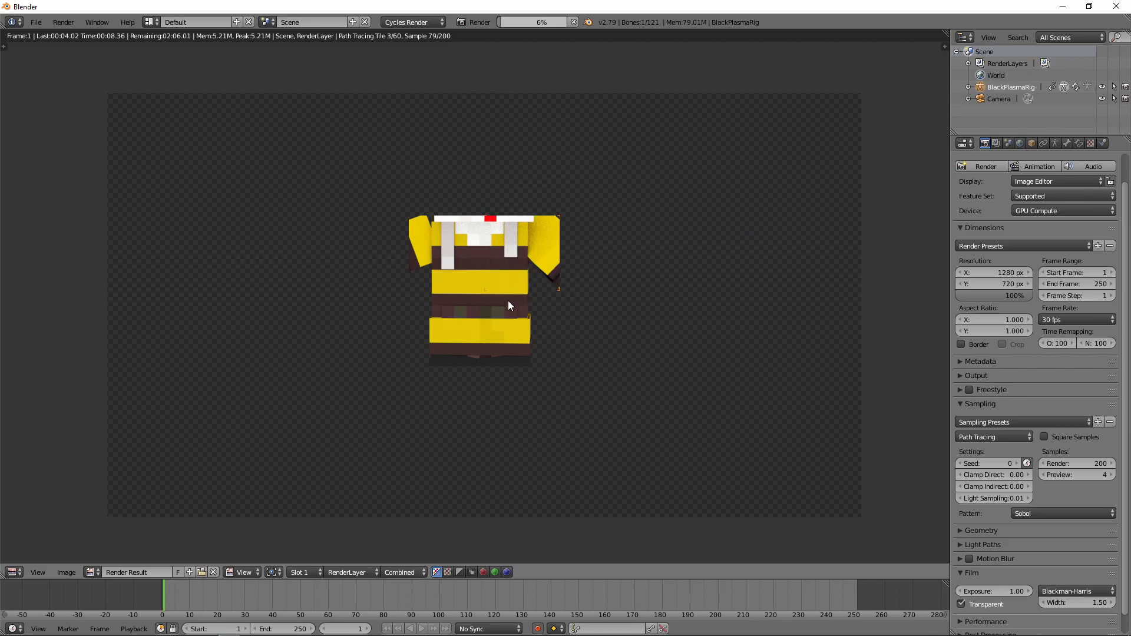
scroll(508, 302, "up", 5)
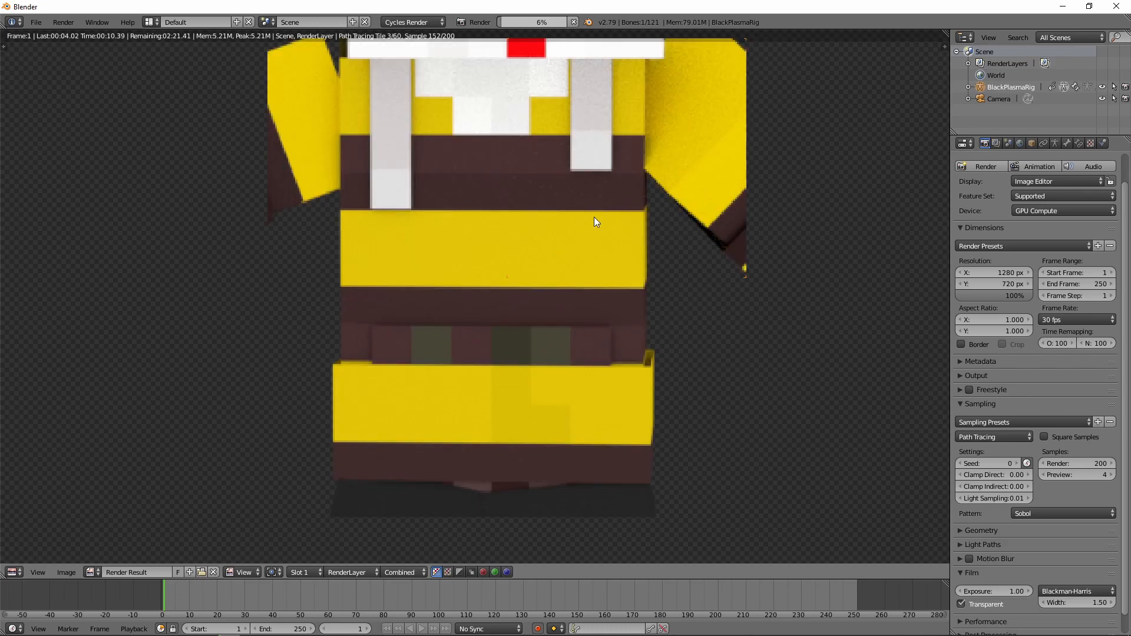
scroll(558, 300, "down", 5)
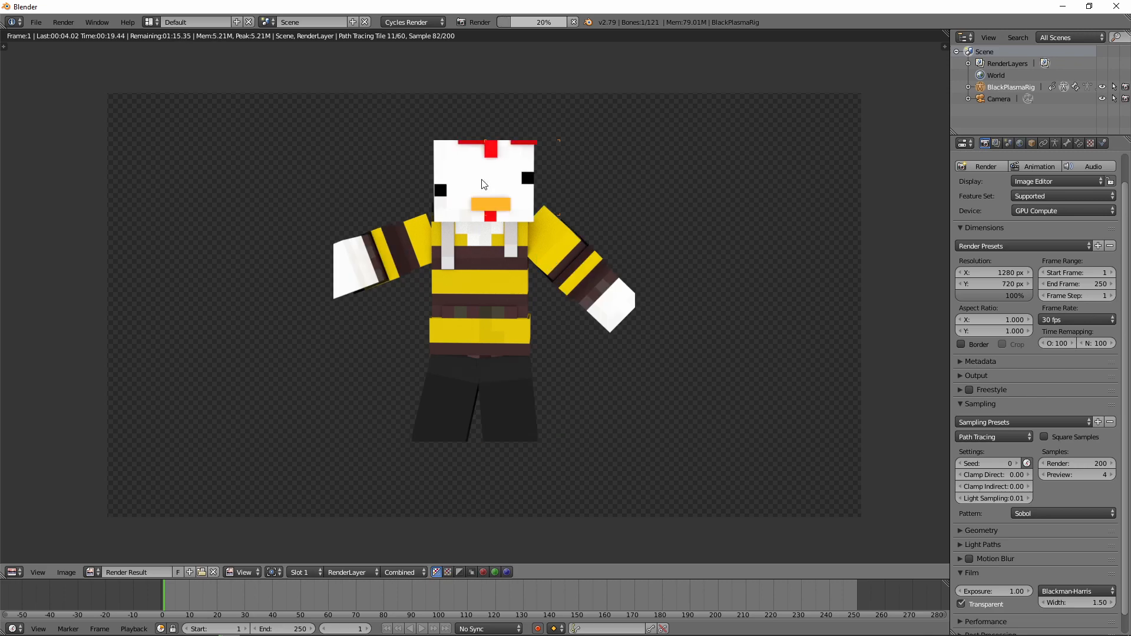
left_click(1035, 210)
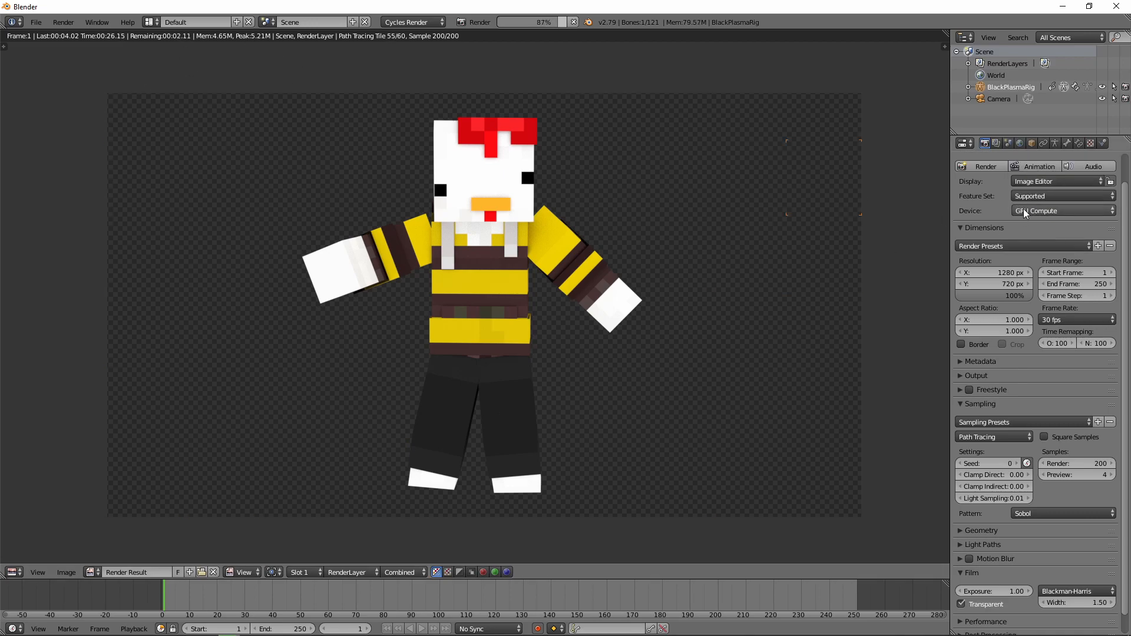
left_click(1024, 210)
left_click(1025, 198)
left_click(1043, 211)
left_click(1041, 188)
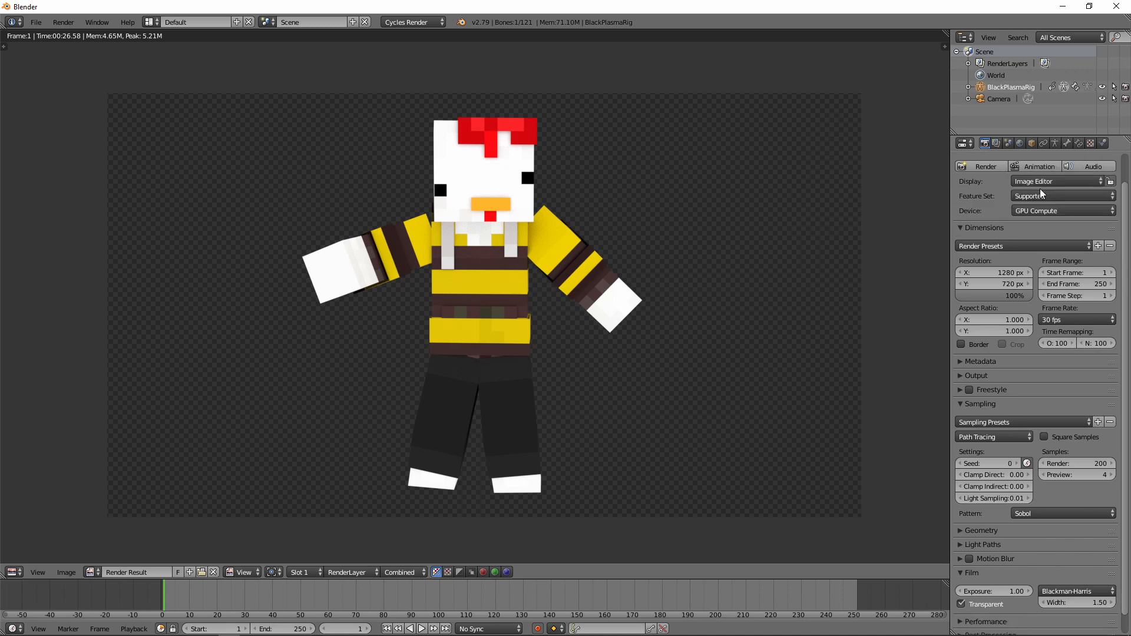
Return to the 3D view and start an append, browsing to the Object folder of Minecraft_Item_Rig.blend in Blender\Cycles
key("Escape")
middle_click_drag(558, 268, 621, 266)
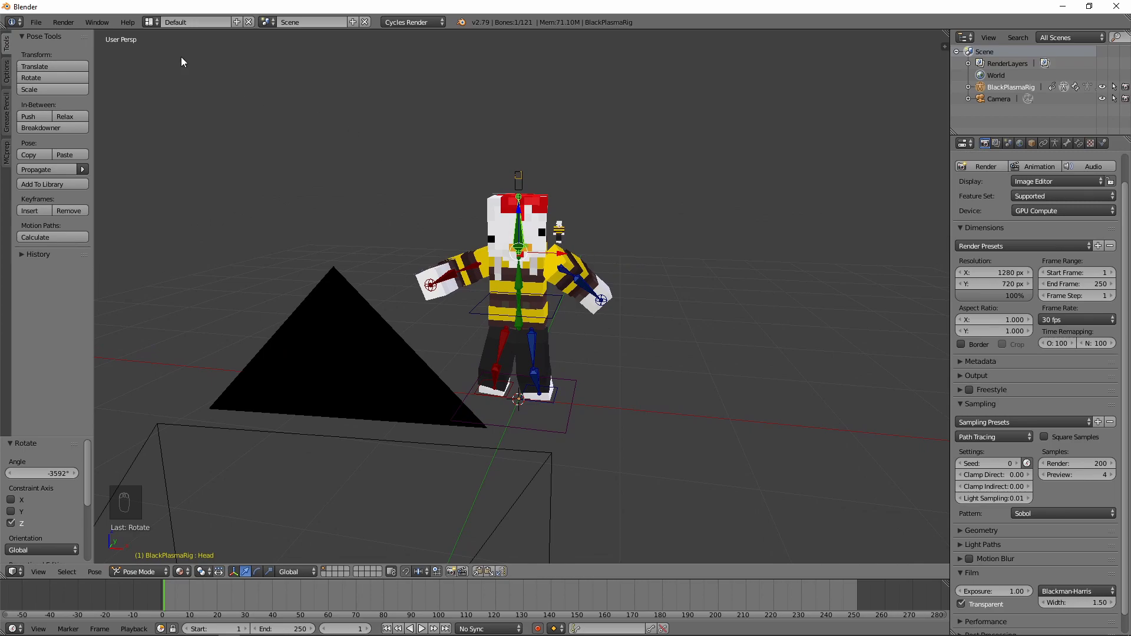
left_click(36, 22)
left_click(36, 22)
left_click(88, 218)
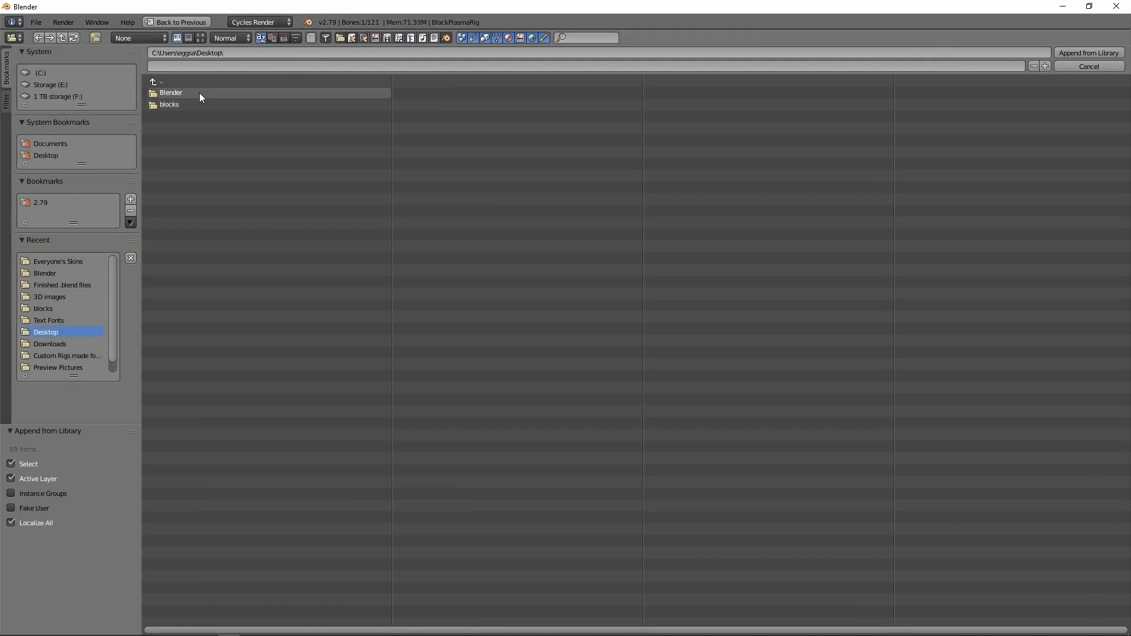
left_click(199, 93)
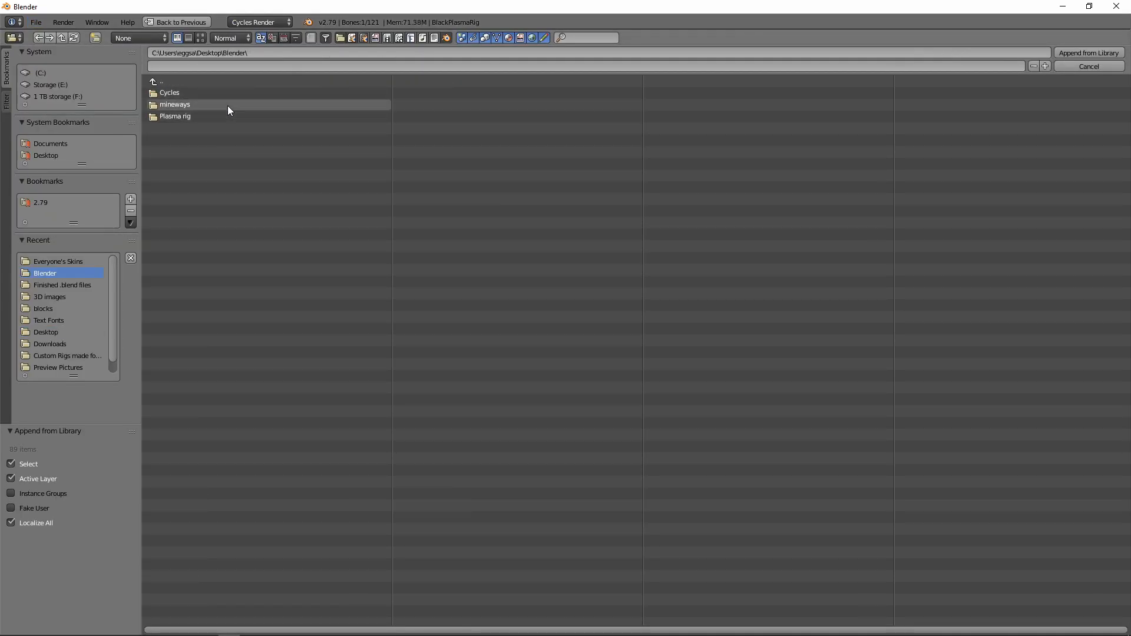
left_click(189, 94)
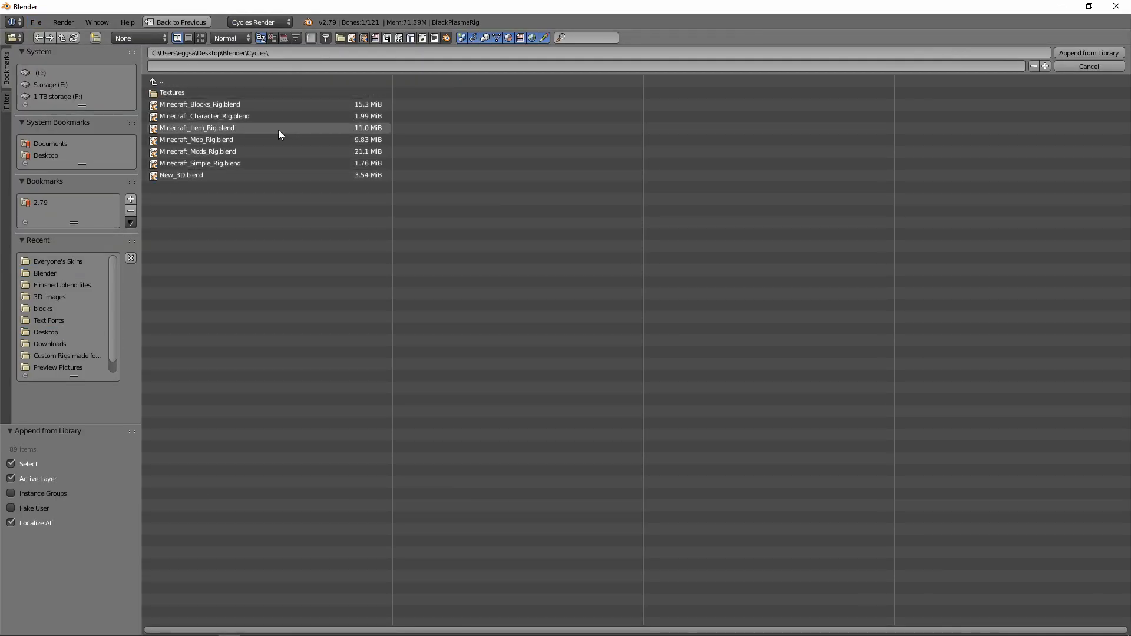
left_click(242, 128)
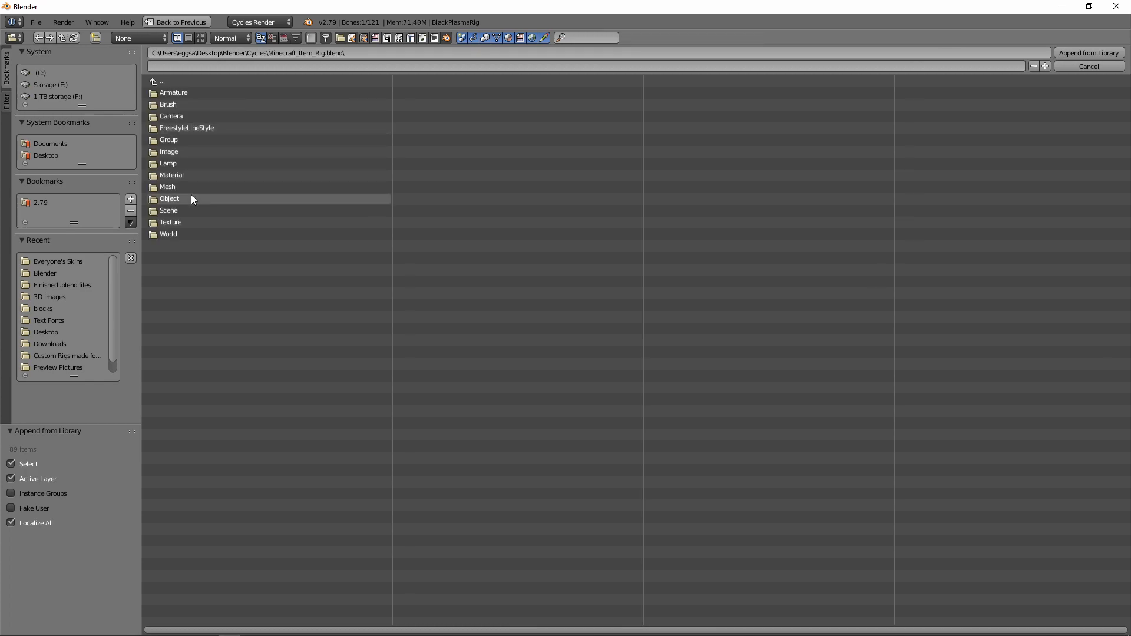
left_click(191, 197)
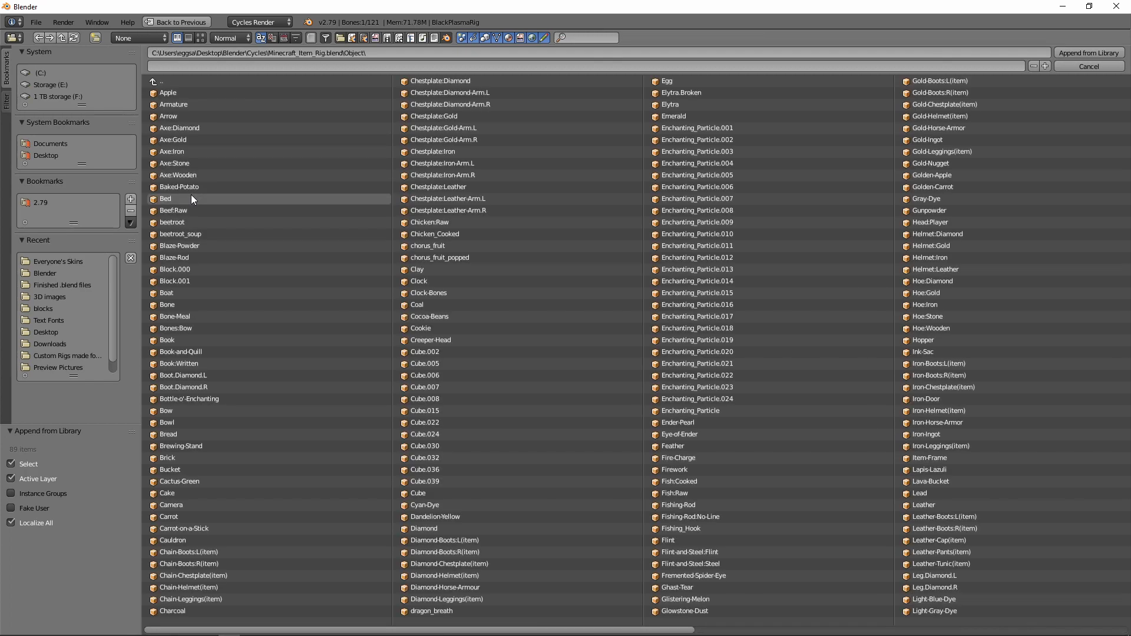
Filter the objects by "sword", append Sword:Diamond and select it in the scene
left_click(579, 37)
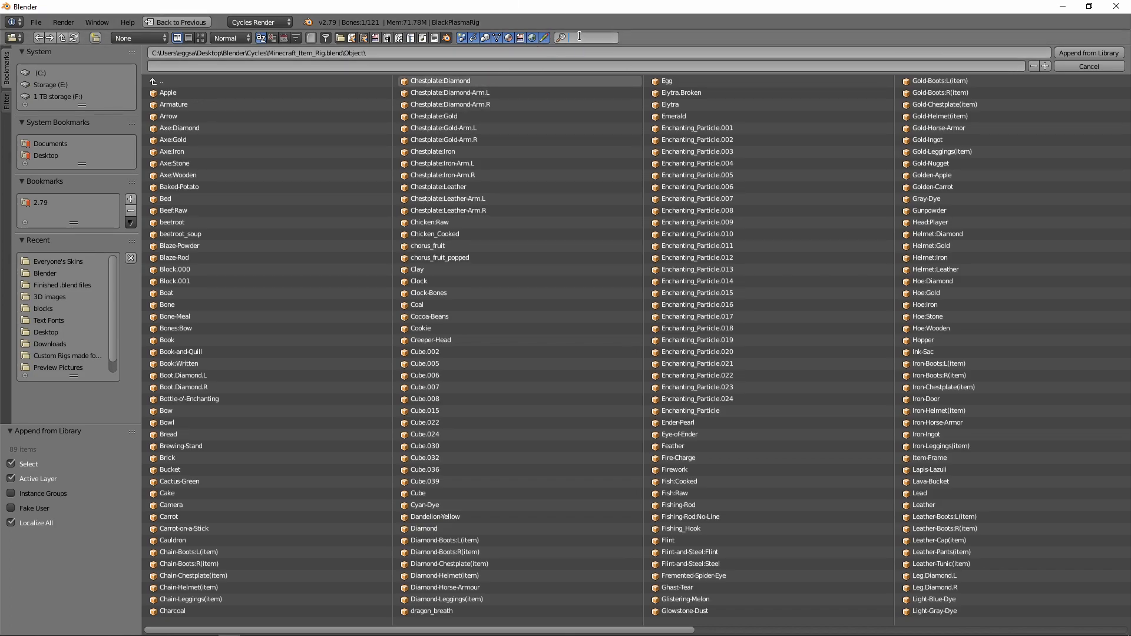
type("sword")
key("Return")
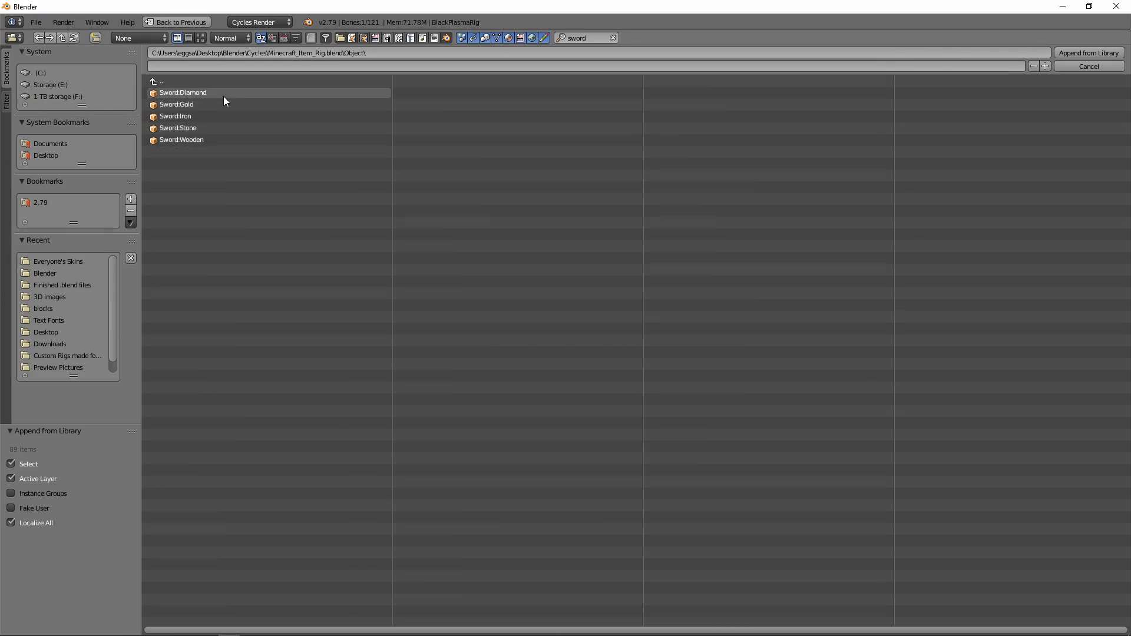
left_click(212, 91)
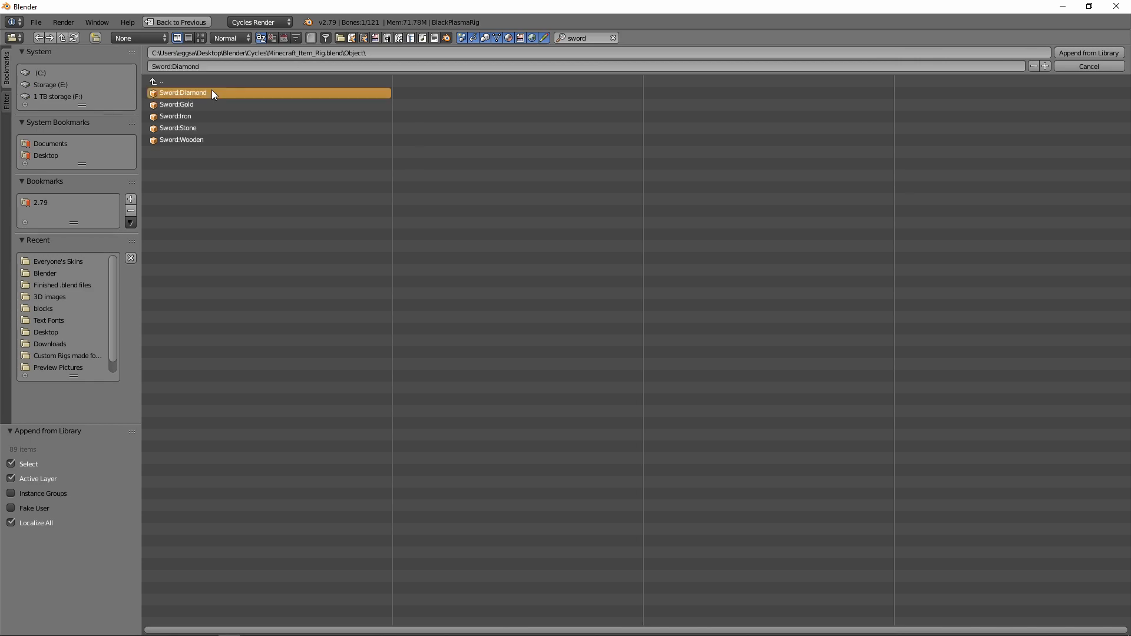
left_click(1062, 53)
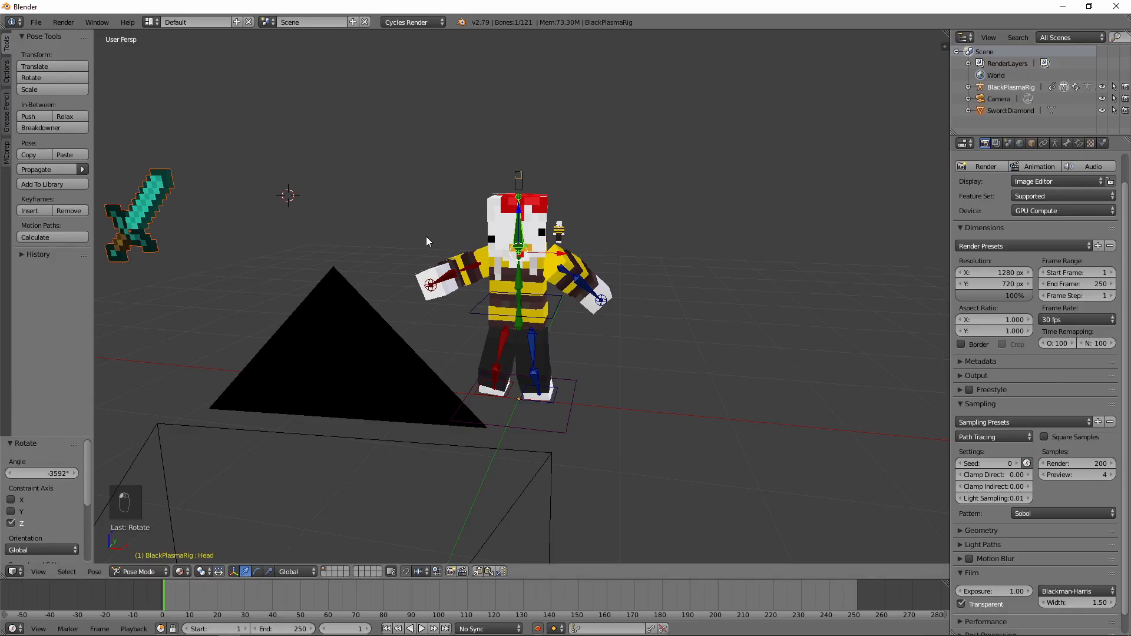
right_click(270, 219)
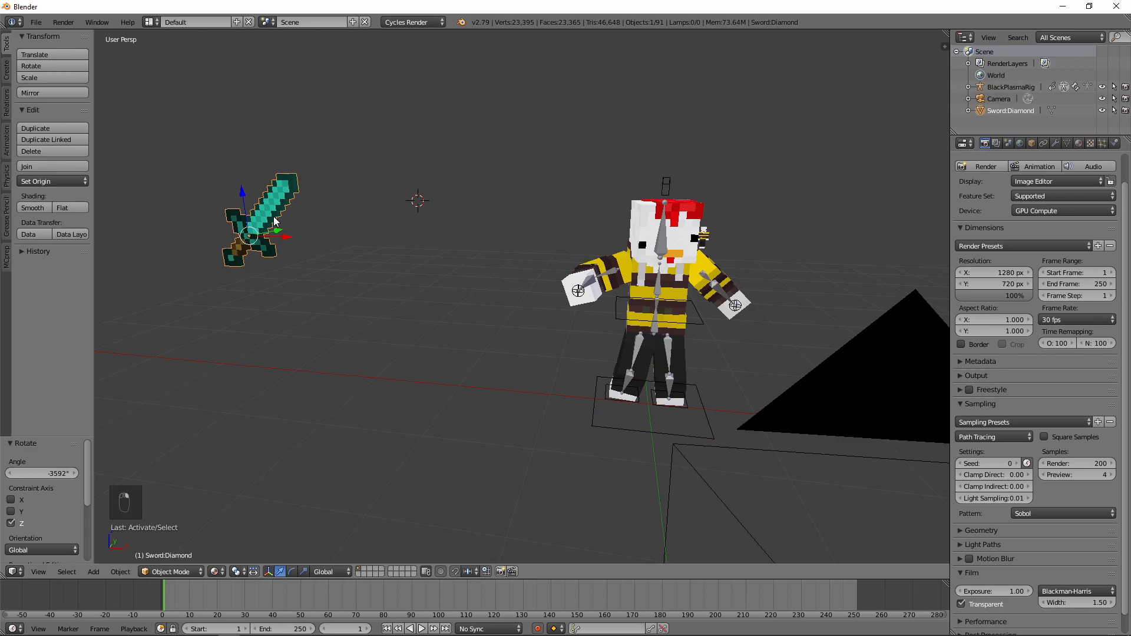
Try to move the diamond sword along X and over to the character
key("g")
key("x")
right_click(657, 283)
middle_click_drag(528, 273, 537, 268)
left_click_drag(263, 241, 306, 249)
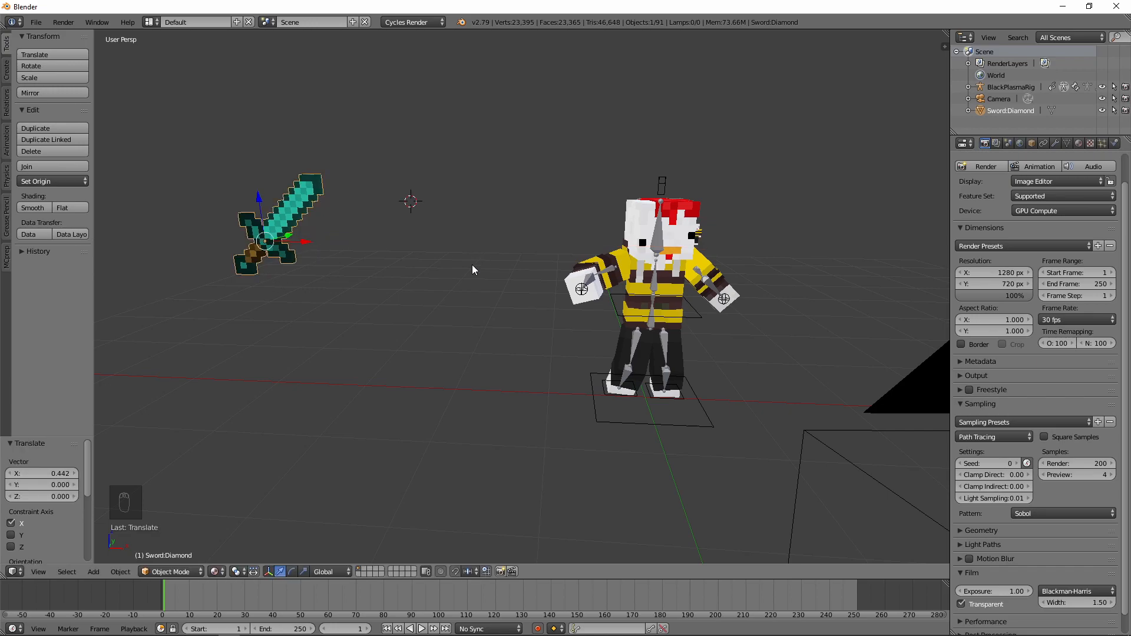
key("g")
middle_click_drag(454, 262, 697, 301)
left_click(708, 300)
Try to orient the diamond sword beside the character with successive rotations, including 180° about the Z axis
key("r")
key("x")
key("9")
key("0")
key("Return")
key("r")
key("x")
key("9")
key("0")
key("Return")
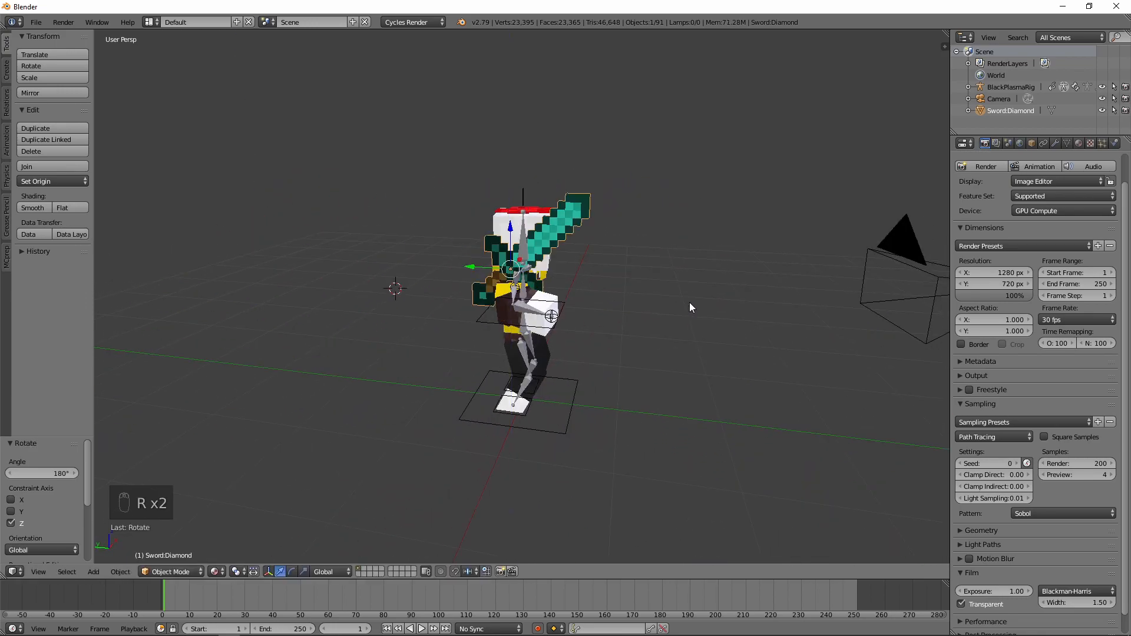
key("r")
key("x")
key("9")
key("0")
key("Return")
scroll(655, 267, "up", 4)
middle_click_drag(655, 267, 628, 169)
Undo the trial moves and rotations of the diamond sword
key("ctrl+z")
key("ctrl+z")
key("ctrl+z")
key("ctrl+z")
key("ctrl+z")
key("ctrl+z")
Rotate the diamond sword 45° about the global Y axis
scroll(519, 259, "down", 3)
middle_click_drag(664, 279, 714, 262)
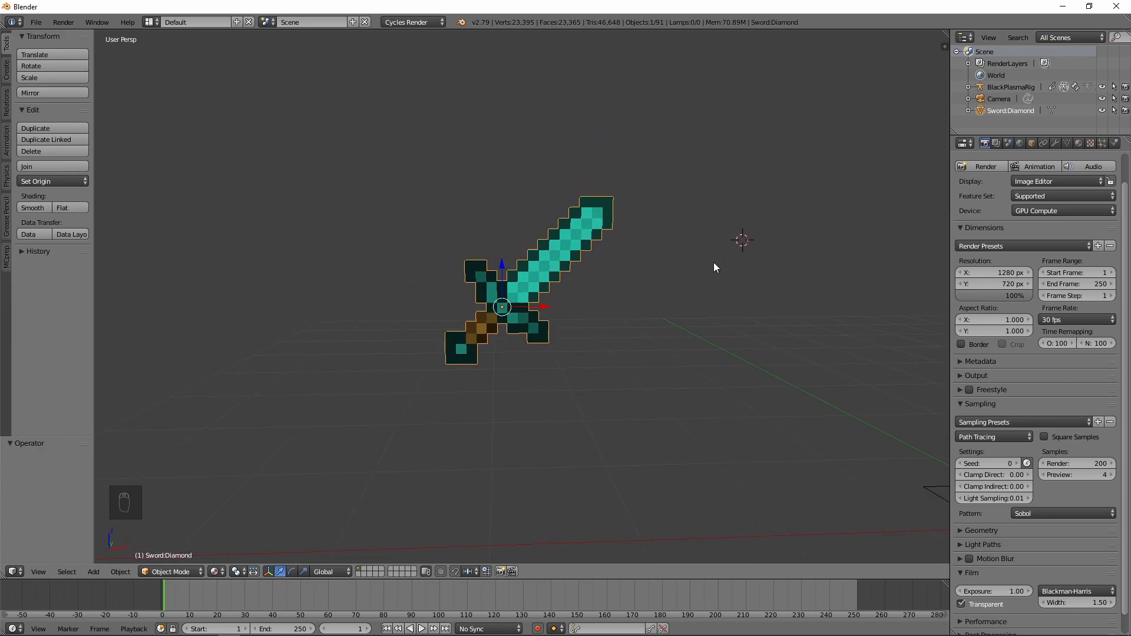
key("r")
key("x")
key("y")
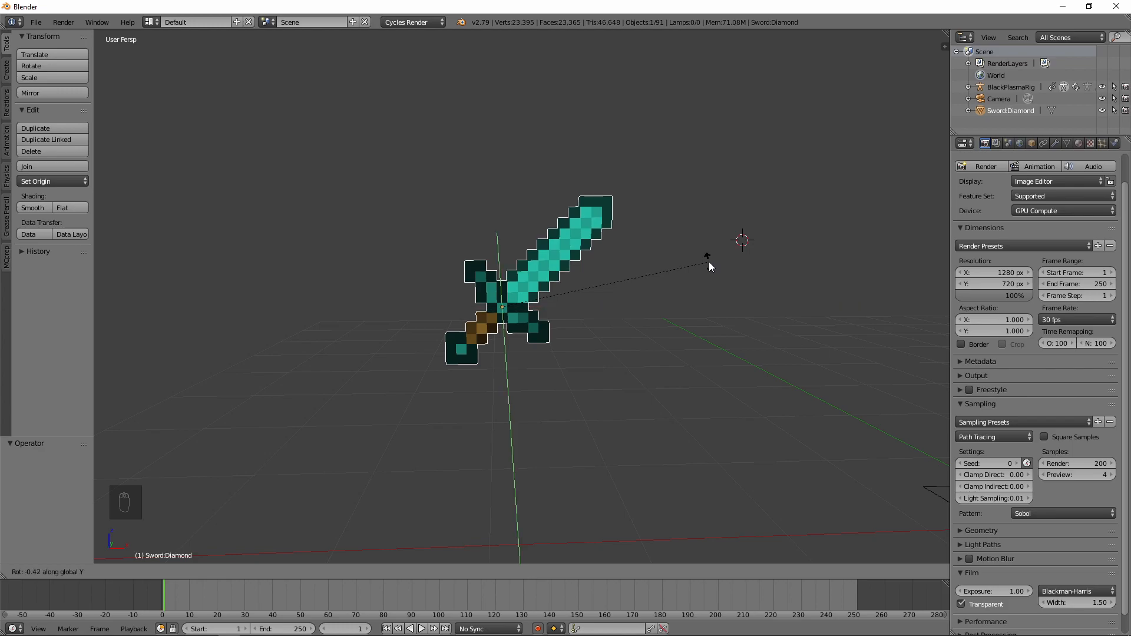
type("45")
key("Return")
Rotate the diamond sword 90° and a further 180° about the global Z axis
middle_click_drag(708, 266, 715, 305)
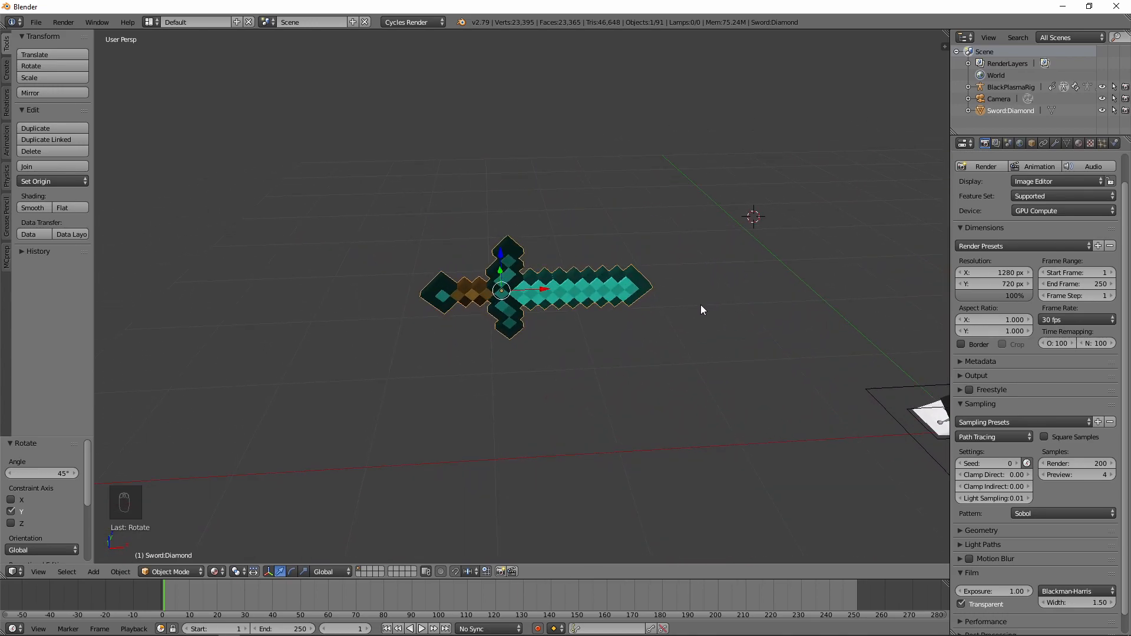
type("rz")
type("90")
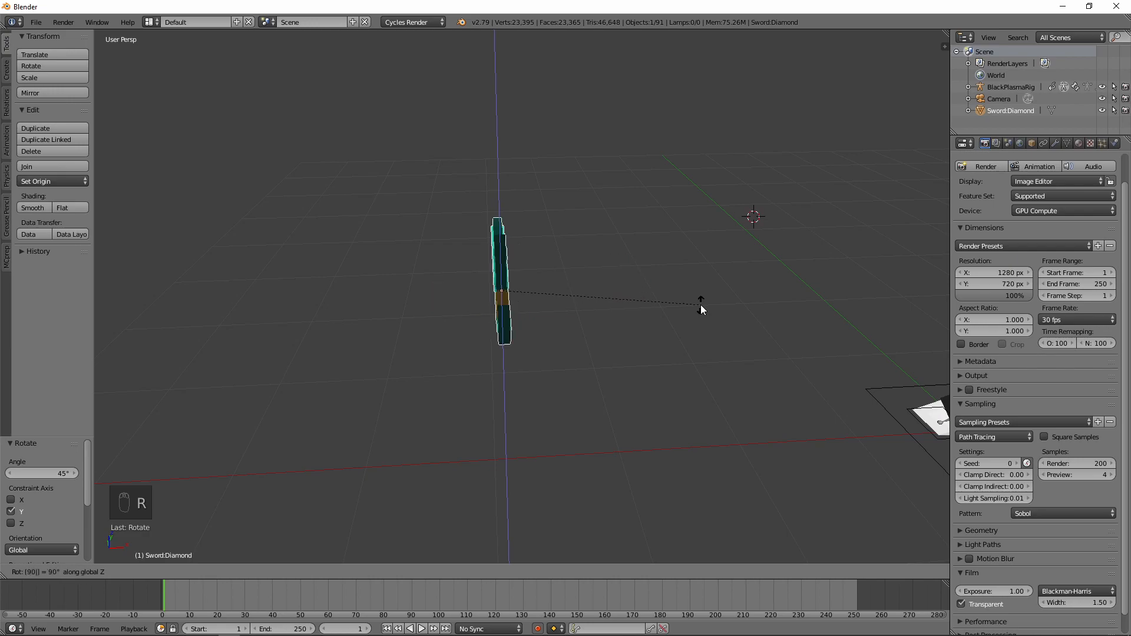
key("Return")
type("r")
type("z")
type("180")
key("Return")
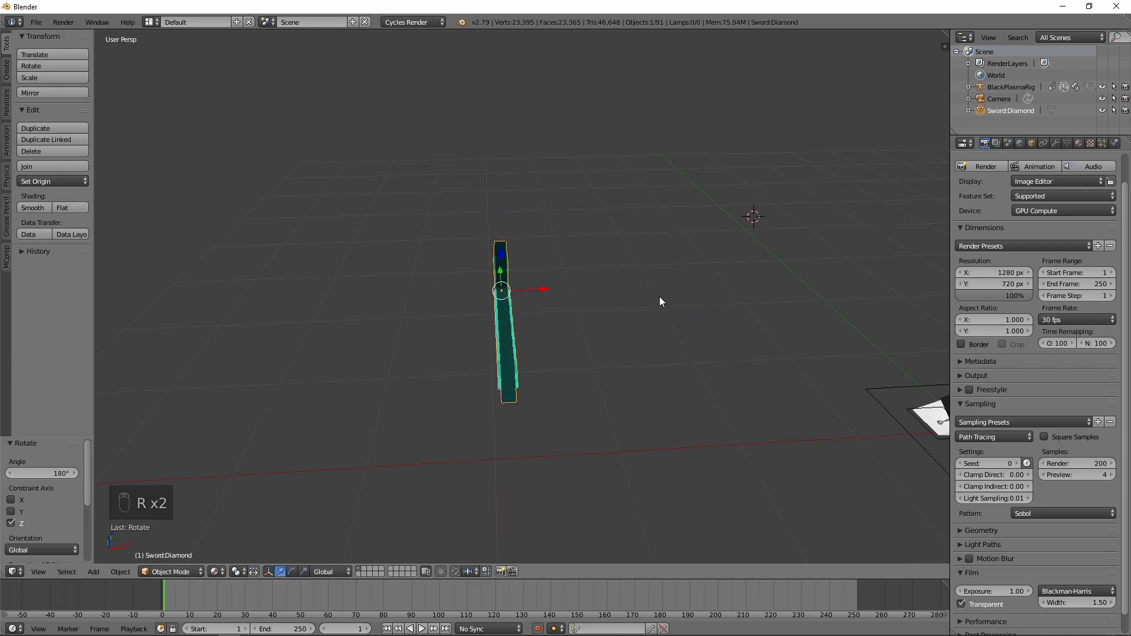
Move the diamond sword about 3.15 units along the global X axis to bring it beside the character
scroll(618, 295, "down", 4)
middle_click_drag(603, 294, 507, 331, "shift")
key("g")
middle_click_drag(431, 323, 754, 316)
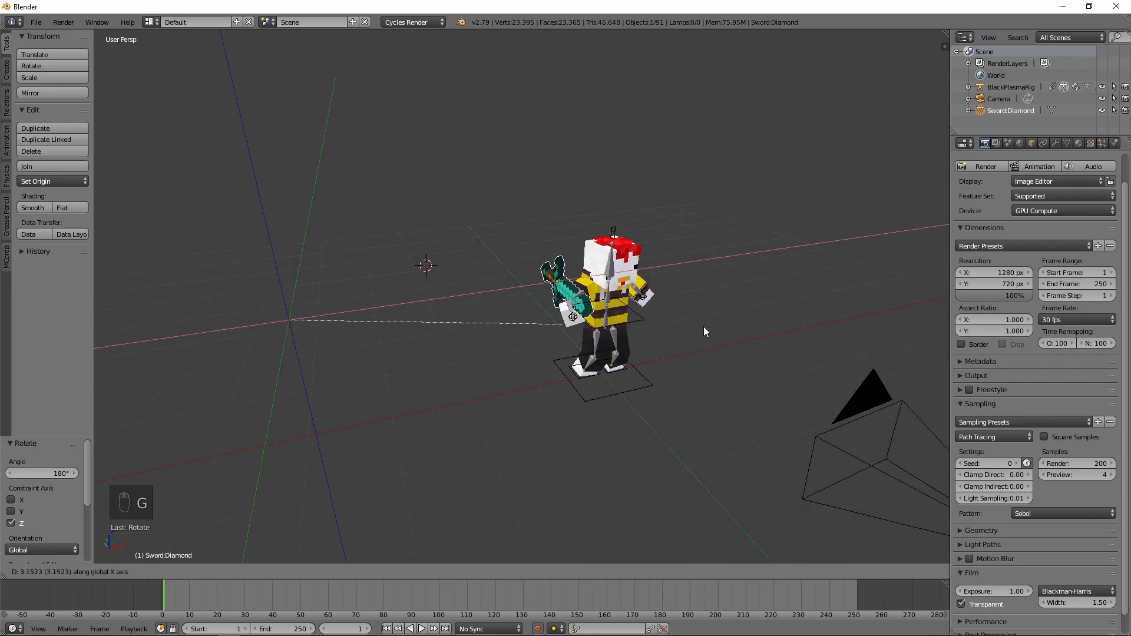
left_click(703, 326)
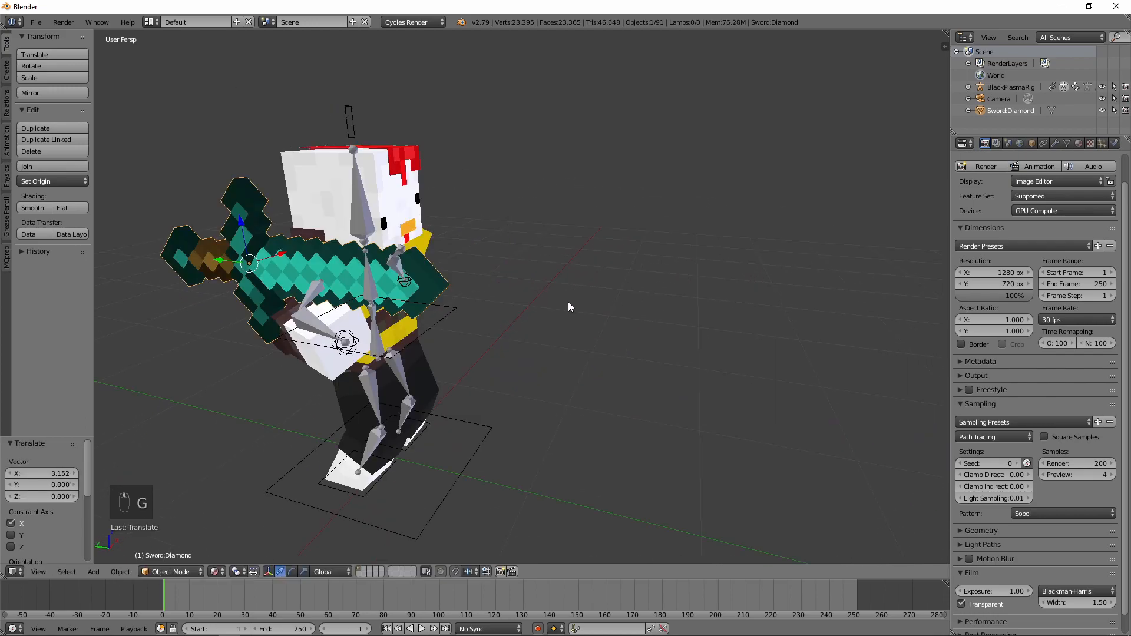
Move the diamond sword to the character's right hand, about -0.06, -0.50 and -0.38 units in X, Y and Z
middle_click_drag(568, 301, 595, 298)
key("f")
scroll(716, 320, "down", 4)
scroll(763, 327, "up", 3)
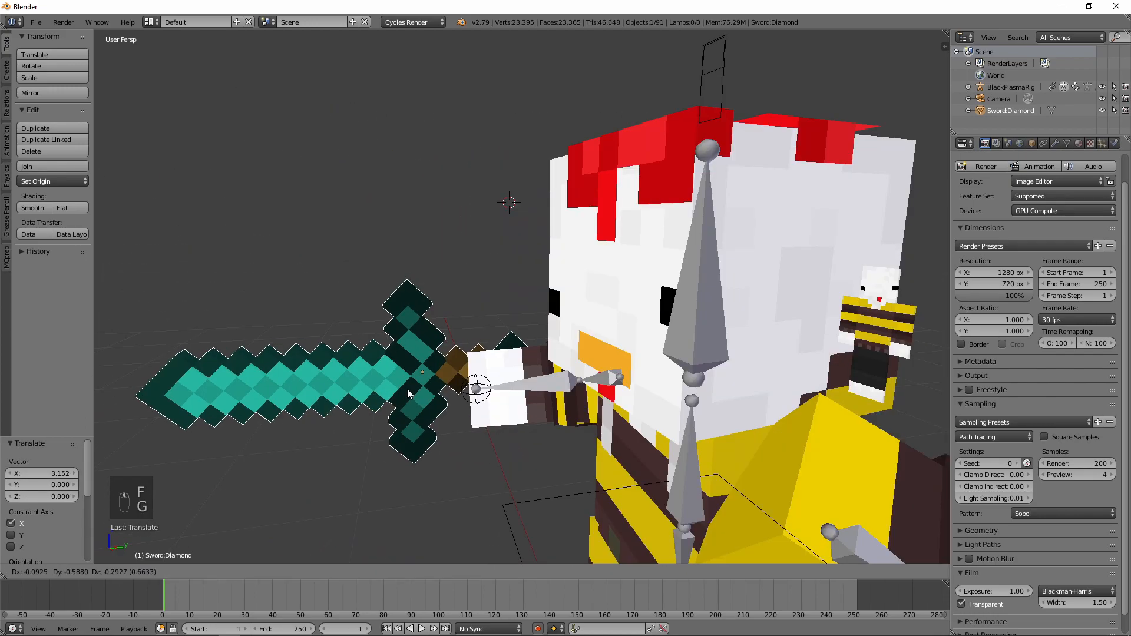
key("g")
left_click(429, 412)
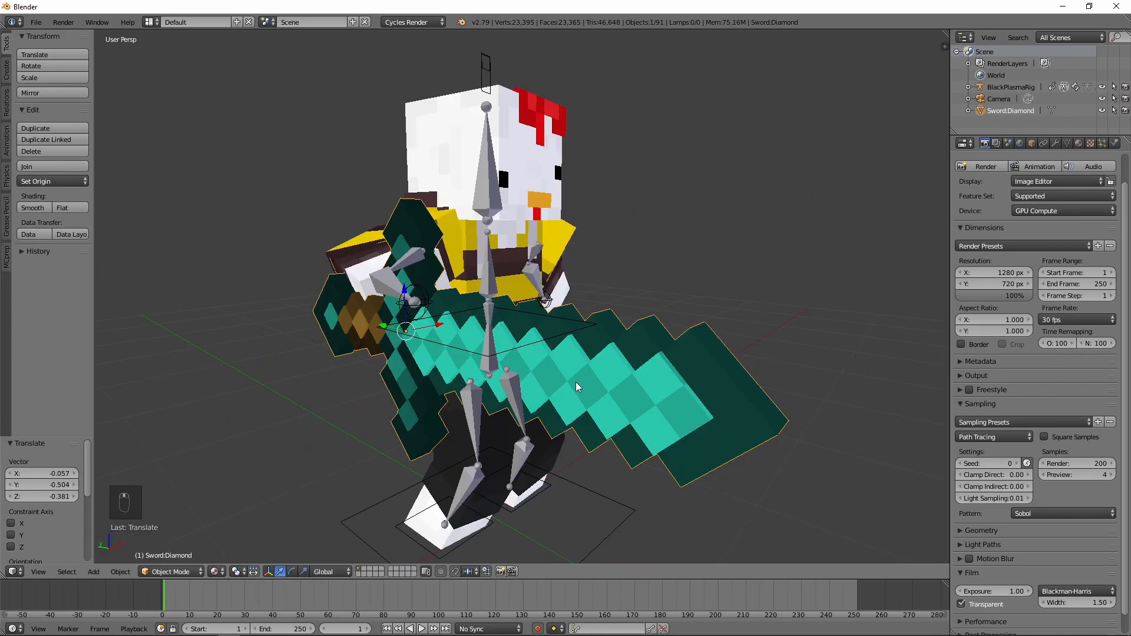
Nudge the diamond sword about 0.01, 0.07 and 0.05 units in X, Y and Z to fit its handle in the hand
scroll(695, 391, "down", 2)
scroll(694, 391, "up", 2)
scroll(691, 391, "down", 2)
scroll(692, 391, "up", 5)
key("KP_Decimal")
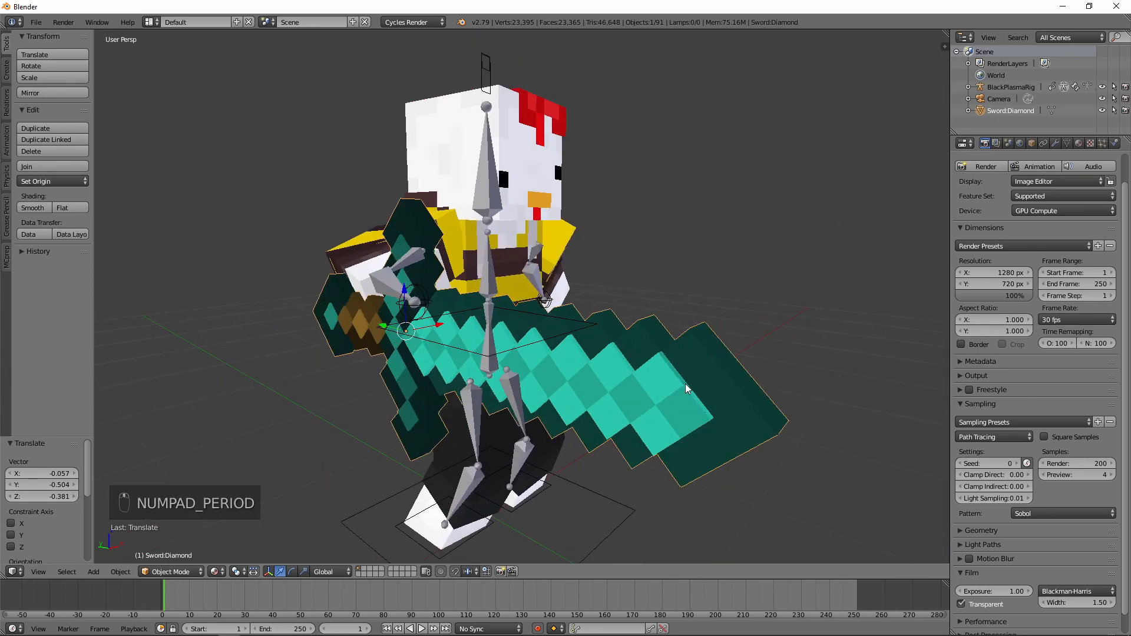
middle_click_drag(670, 299, 810, 259)
key("g")
right_click(665, 299)
scroll(664, 299, "down", 2)
scroll(772, 299, "up", 3)
key("g")
left_click(753, 267)
Start a test render of the character with the sword from the camera view and stop it early
middle_click_drag(714, 376, 669, 286)
scroll(699, 303, "down", 3)
key("KP_0")
key("F12")
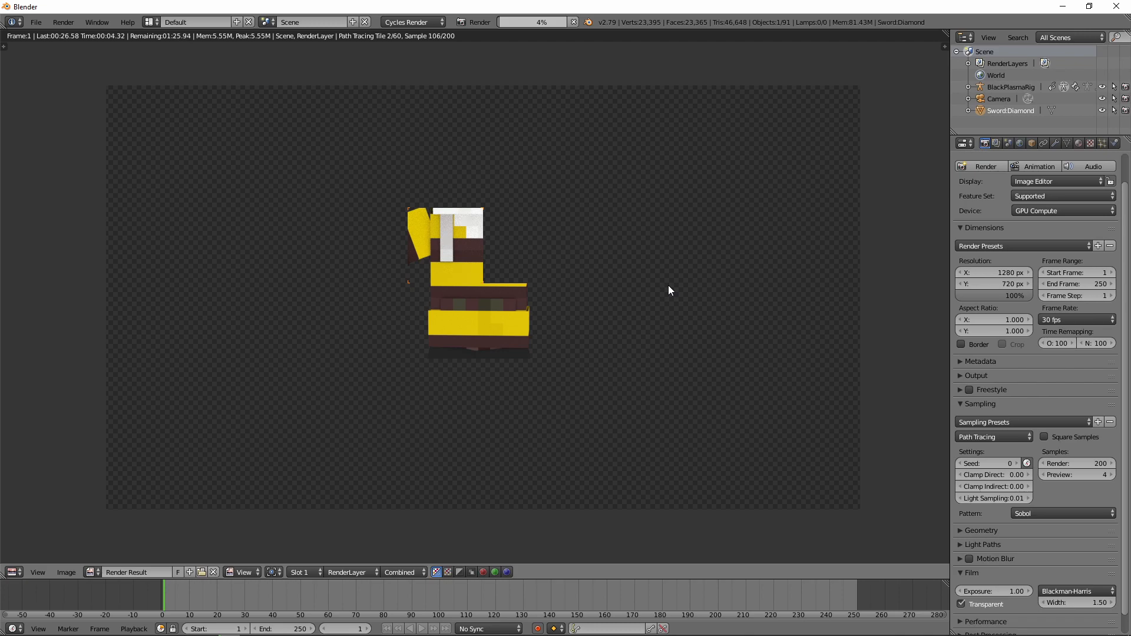
key("Escape")
Set the render samples to 20 and run a short test render of the camera view
left_click(1013, 402)
left_click(1013, 402)
left_click(1080, 462)
type("20")
key("Return")
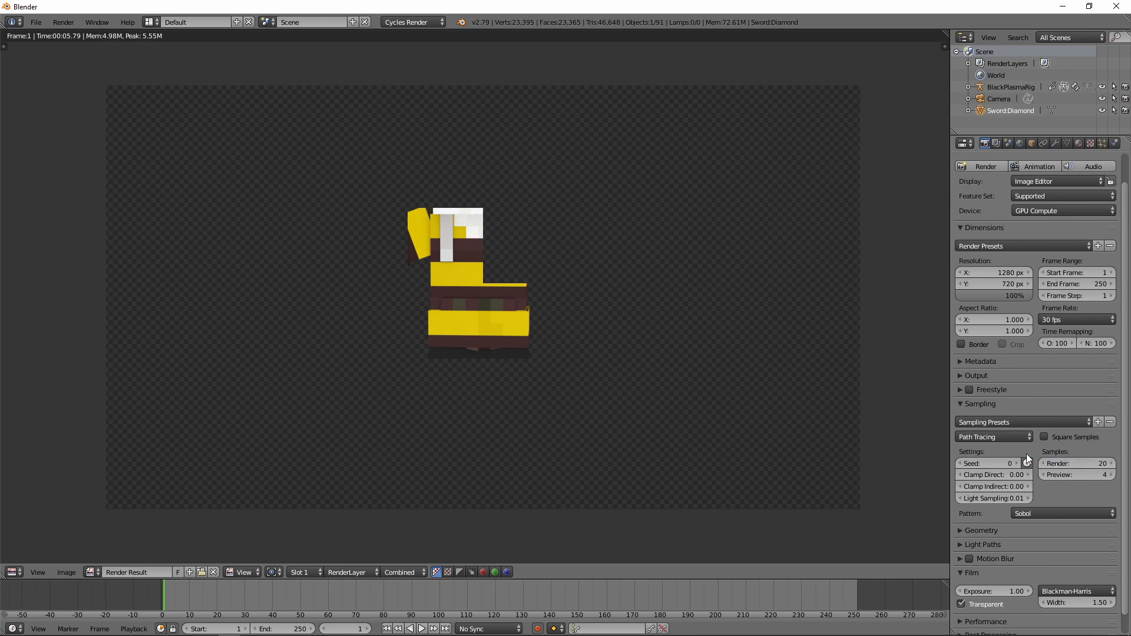
key("F12")
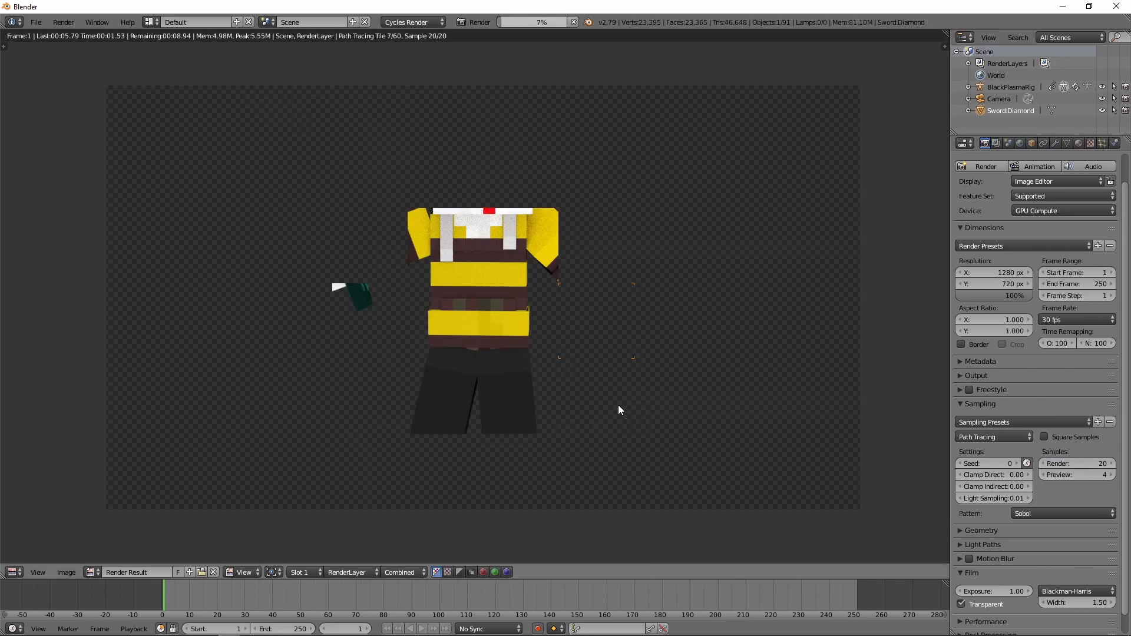
key("Escape")
Select the lower right arm bone and preview the camera view with rendered viewport shading
middle_click_drag(677, 265, 660, 270)
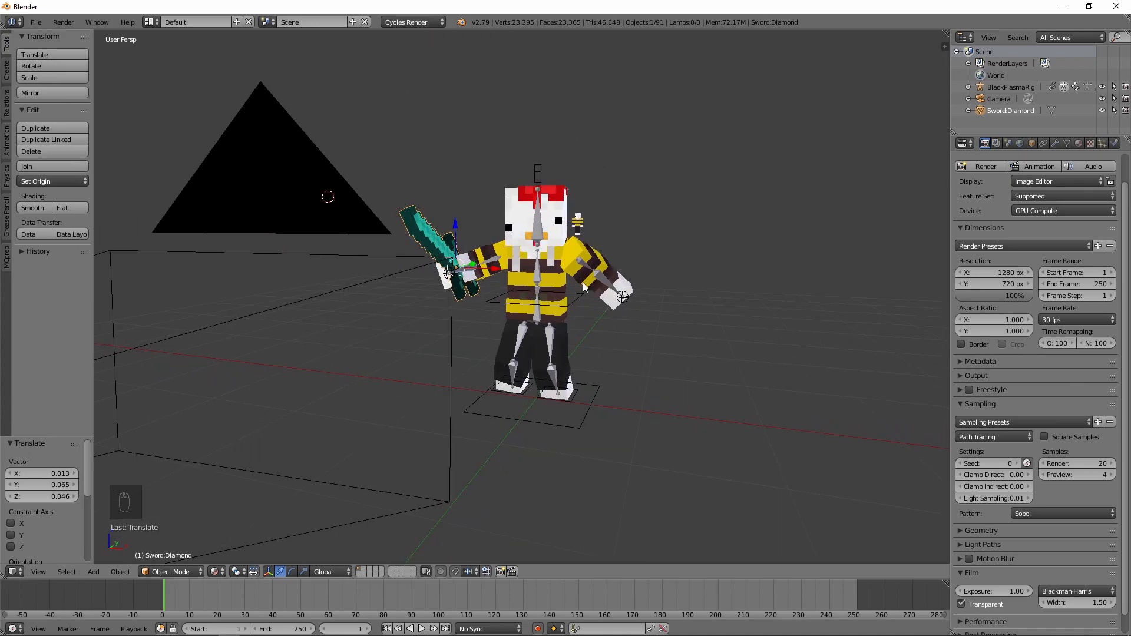
left_click(471, 271)
key("KP_0")
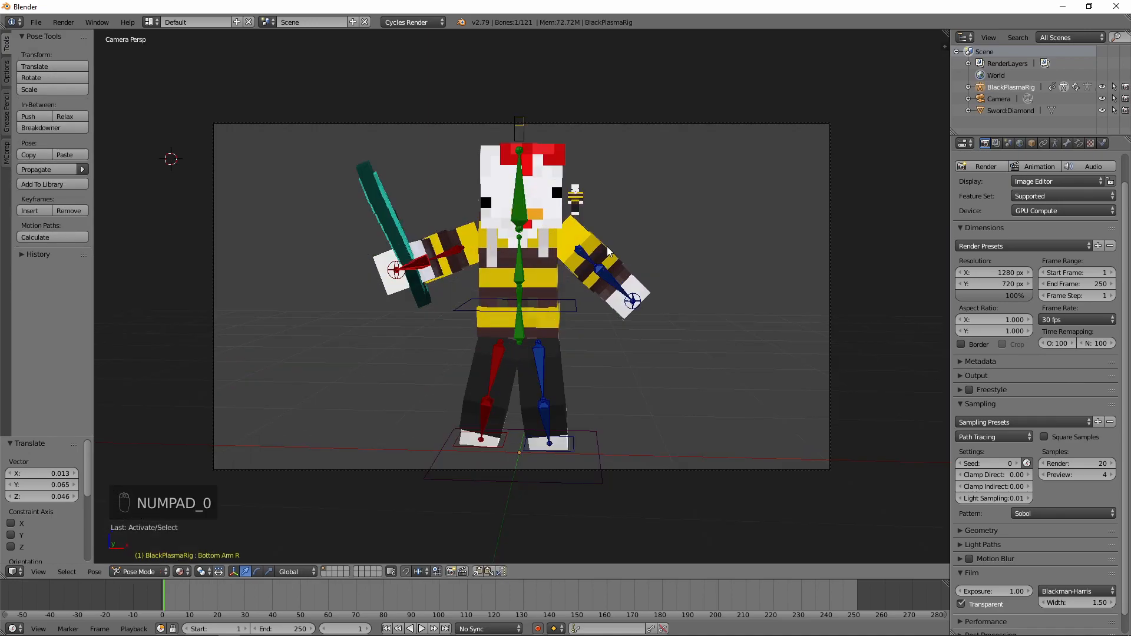
key("shift+z")
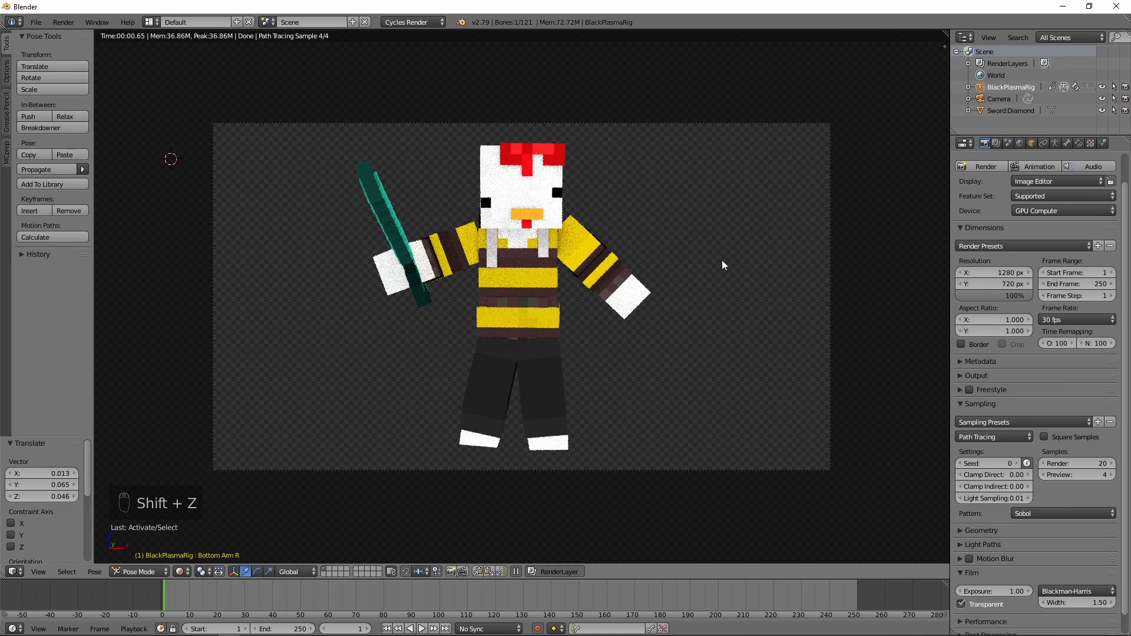
Try rotating rig bones, including the root, in the rendered camera preview, and return to material shading
key("r")
key("Escape")
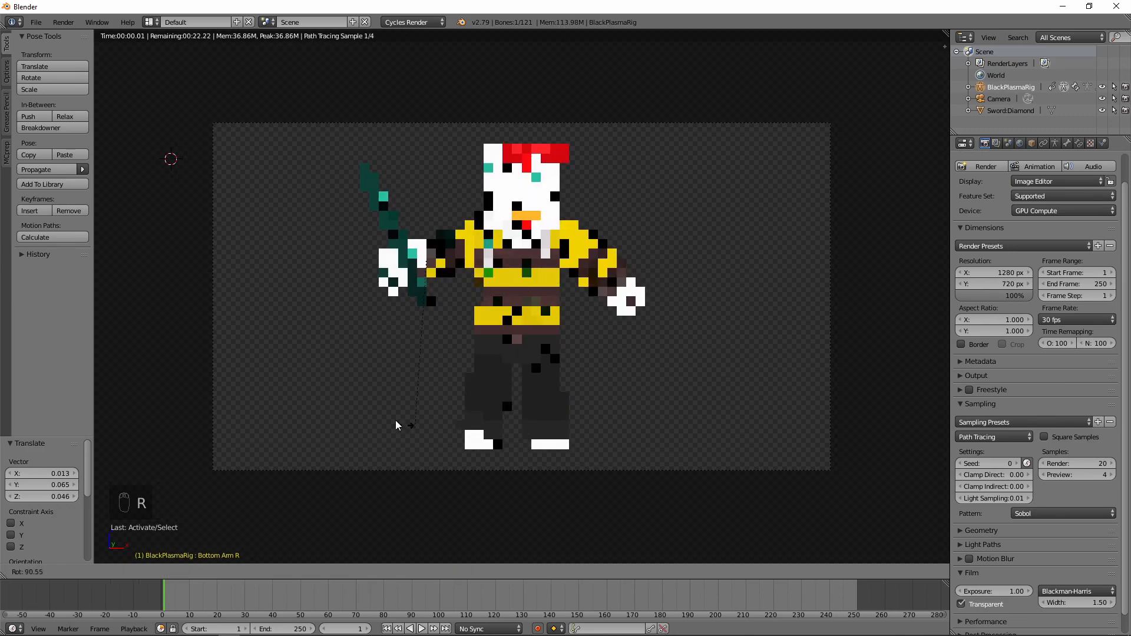
right_click(594, 447)
key("r")
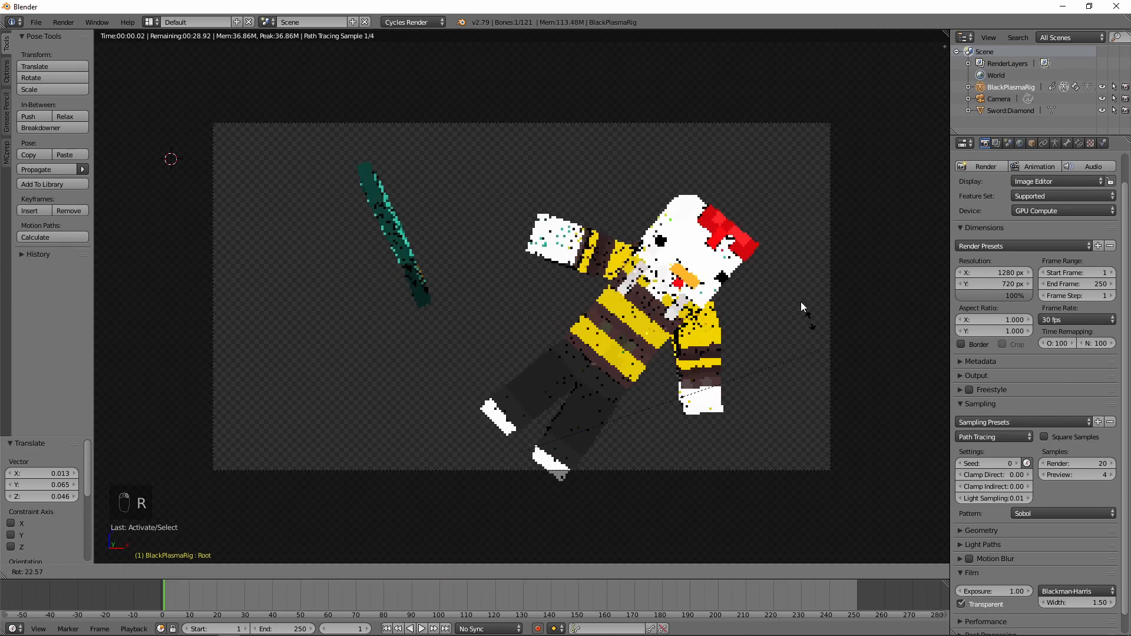
right_click(804, 199)
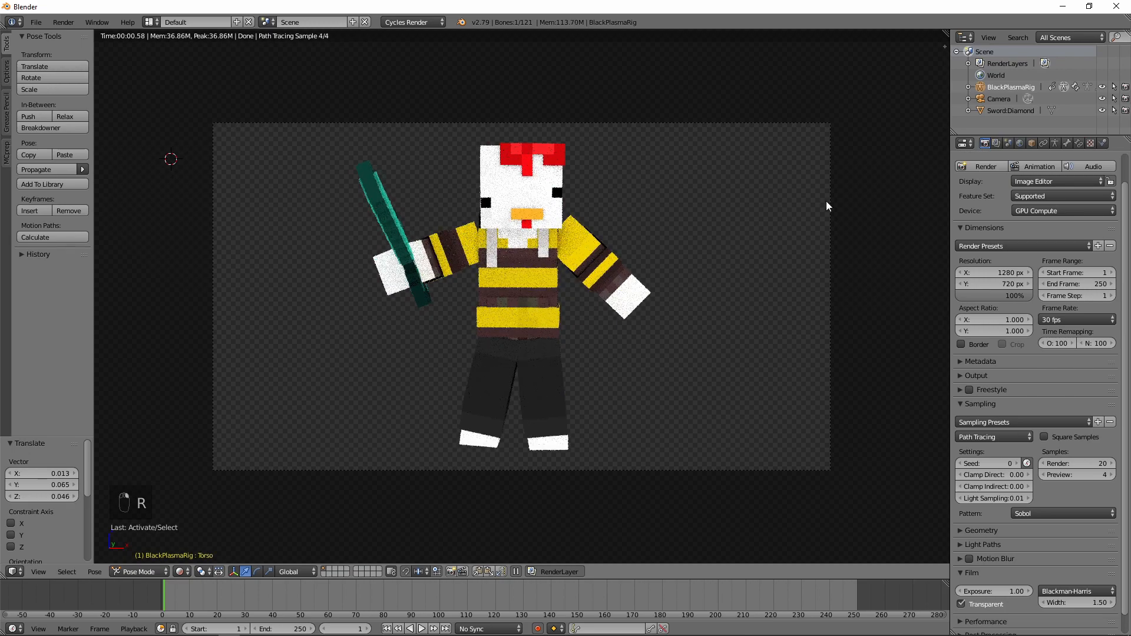
key("r")
right_click(729, 439)
key("shift+z")
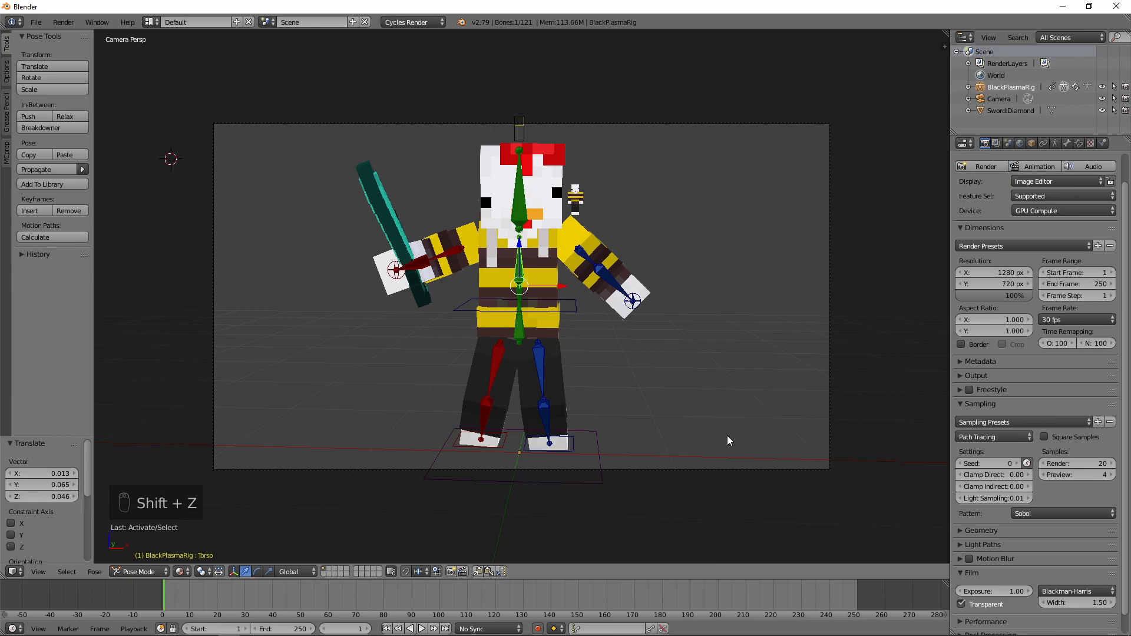
Preview the character from an angle with the viewport shading set to Rendered, and set it back to Material
middle_click_drag(724, 331, 371, 503)
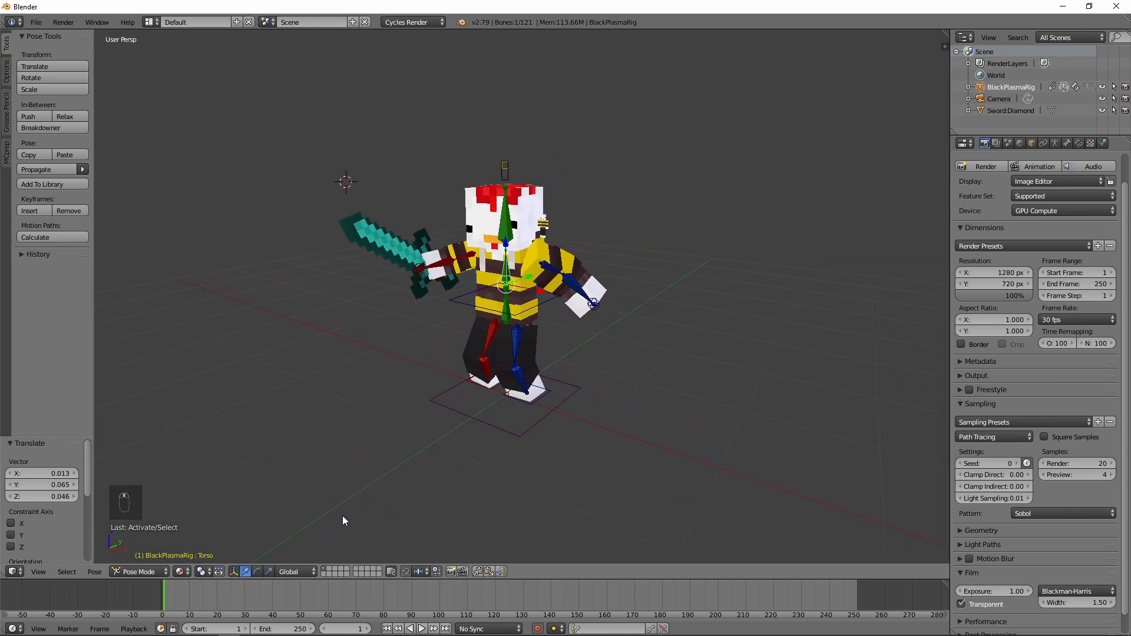
left_click(182, 572)
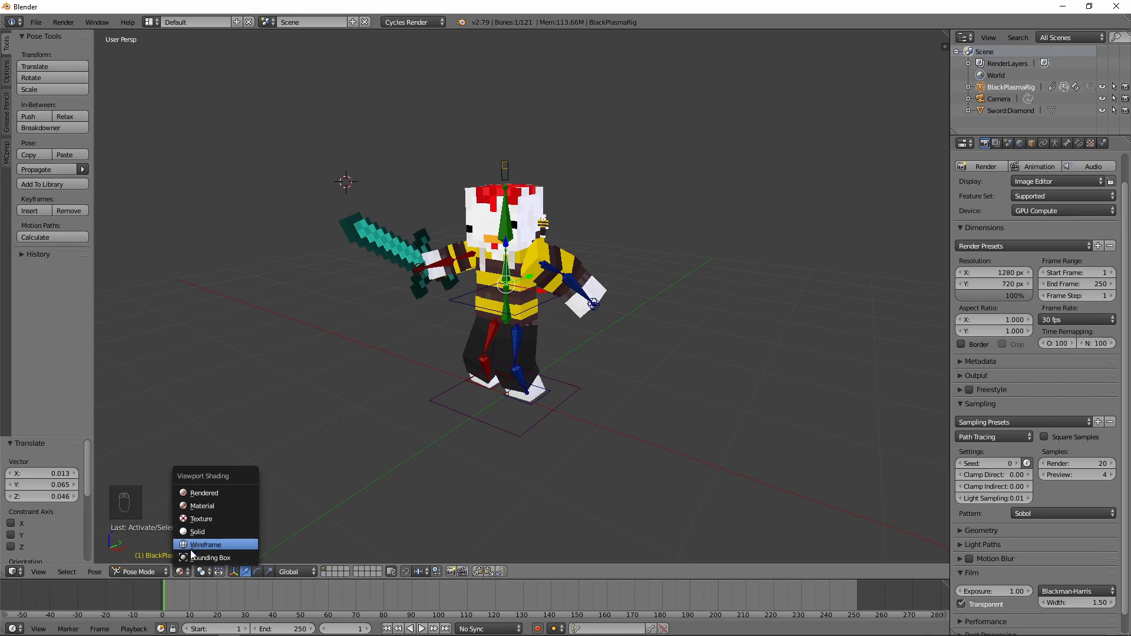
left_click(194, 493)
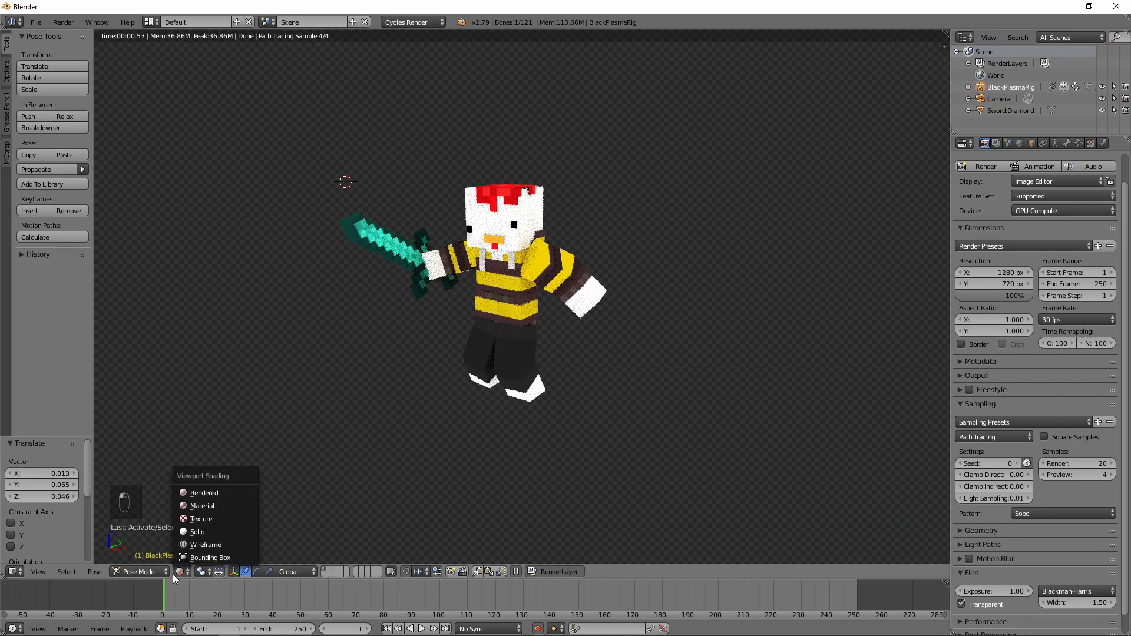
left_click(189, 506)
mouse_move(521, 248)
middle_mouse_down()
mouse_move(562, 271)
mouse_move(548, 250)
mouse_move(586, 255)
mouse_move(559, 251)
middle_mouse_up()
Start appending from a library and browse to the Cycles folder inside the desktop's Blender folder
left_click(36, 22)
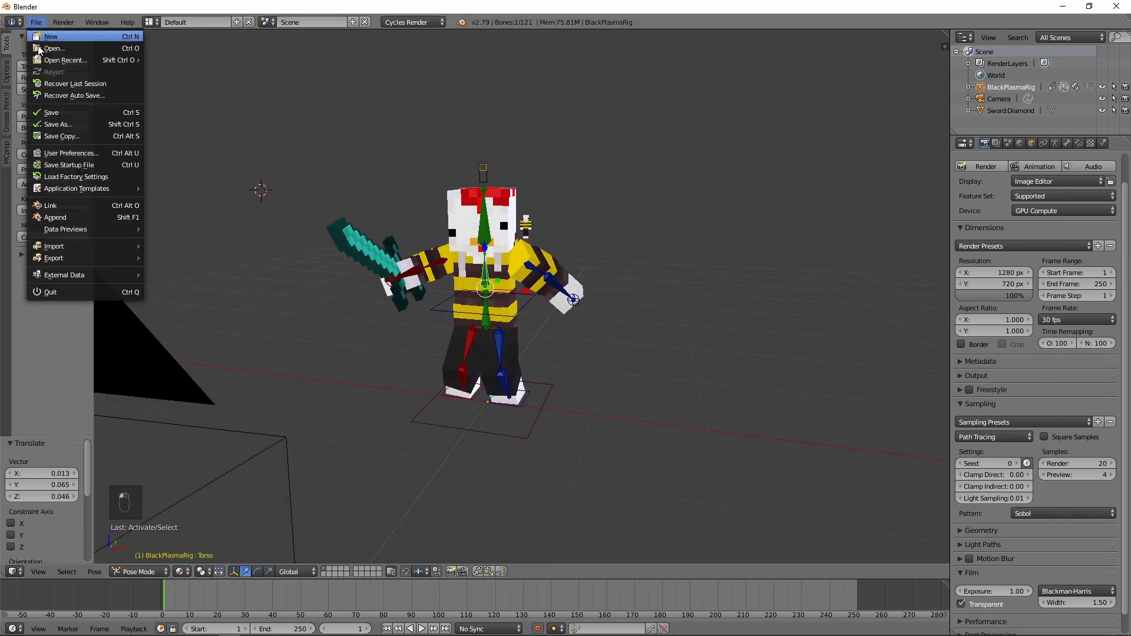
left_click(63, 218)
left_click(97, 203)
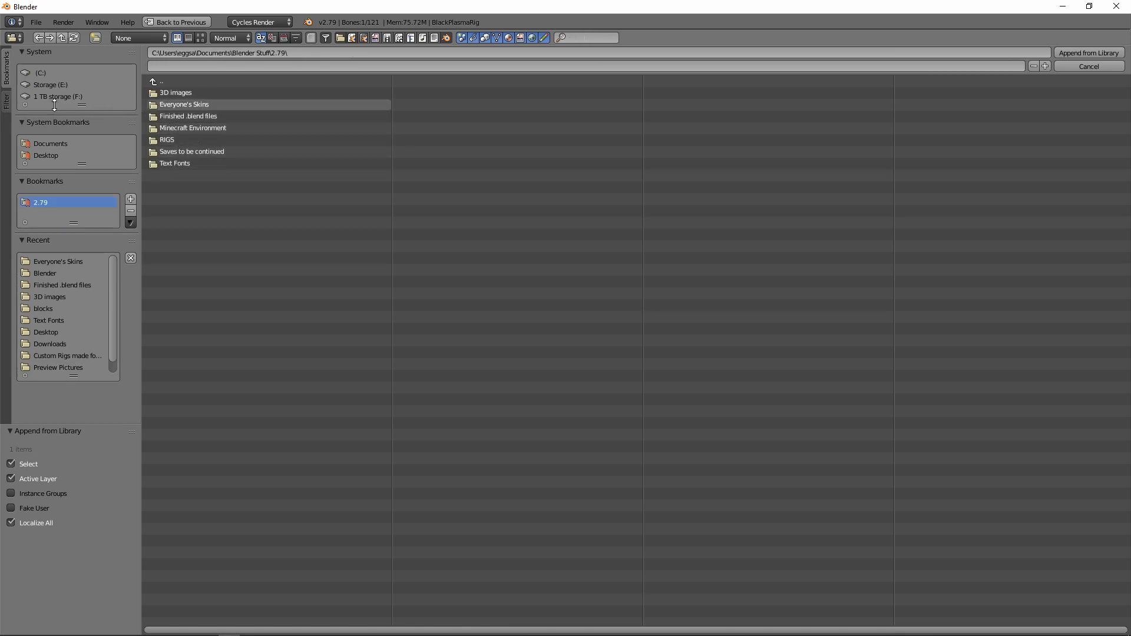
left_click(53, 156)
left_click(163, 101)
left_click(182, 93)
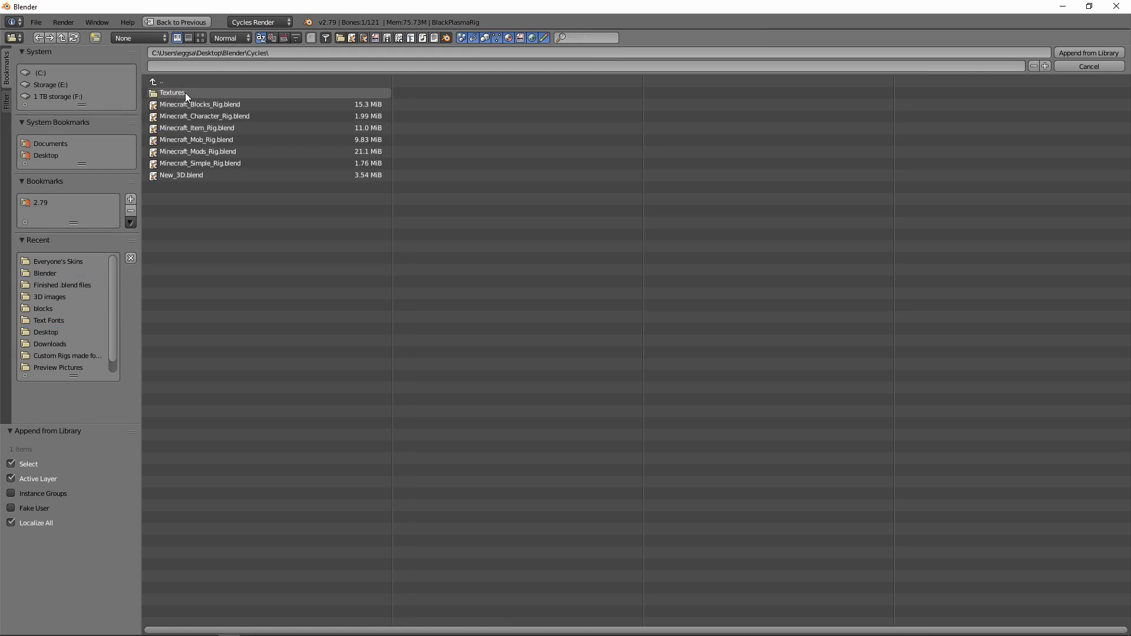
Append the Bedrock object from Minecraft_Blocks_Rig.blend, searching its objects for "bedr"
left_click(214, 105)
left_click(167, 211)
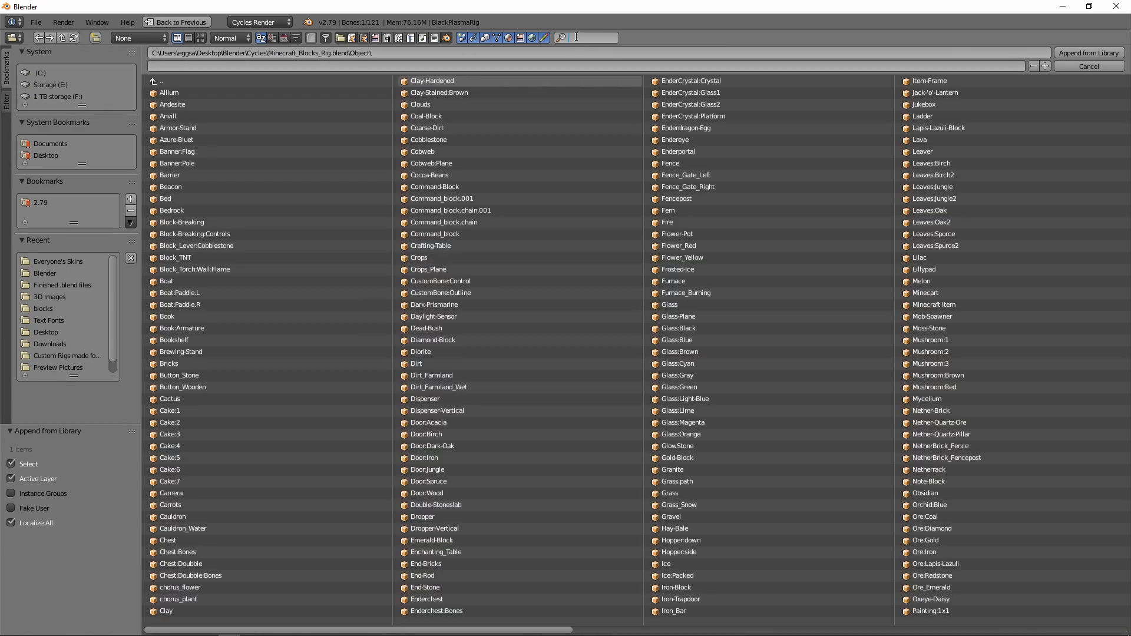
type("bedr")
left_click(354, 93)
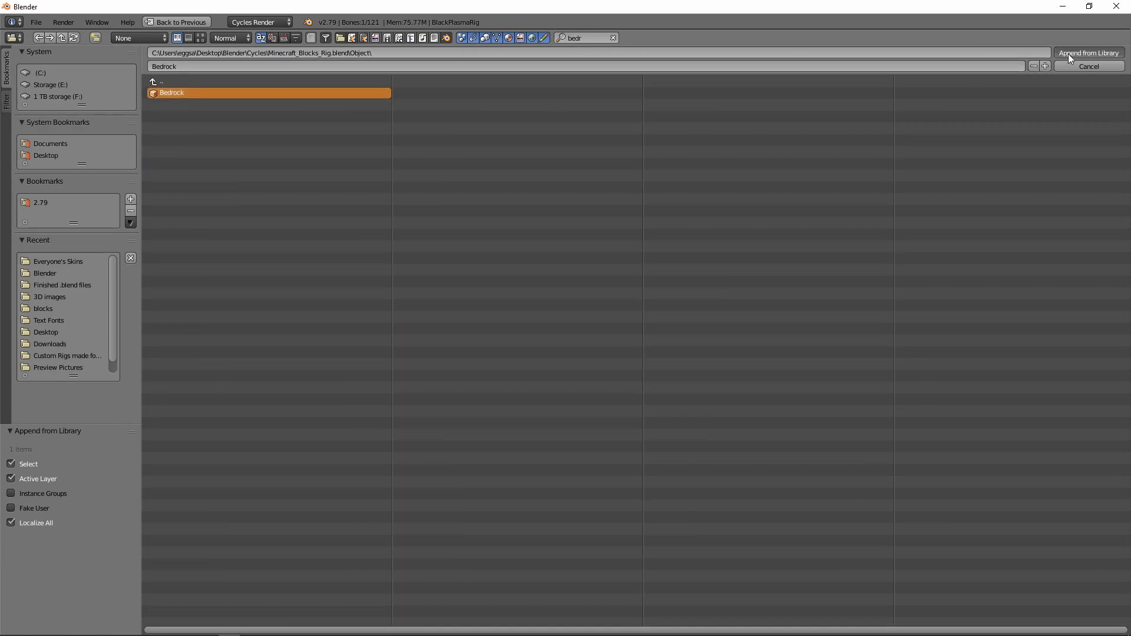
Lower the bedrock block about 1.7 and another 0.95 units to place it beneath the character's feet
scroll(589, 215, "down", 5)
middle_click_drag(589, 215, 557, 229)
key("g")
left_click(559, 311)
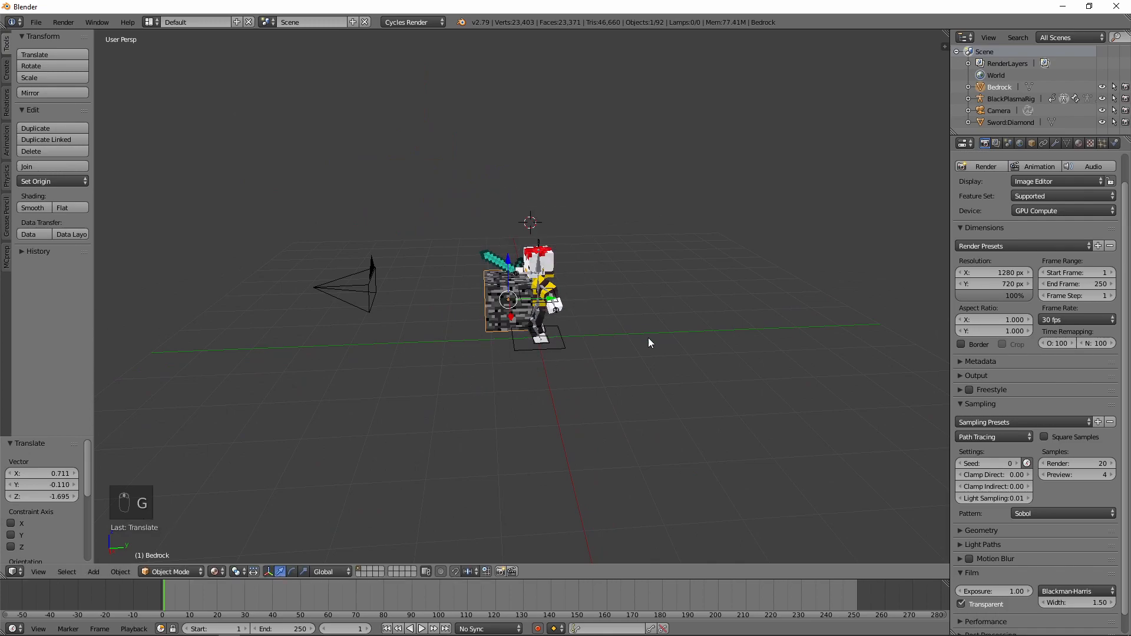
key("g")
left_click(769, 349)
Start a test render of the character on the bedrock block from the camera view and stop it
key("KP_0")
key("F12")
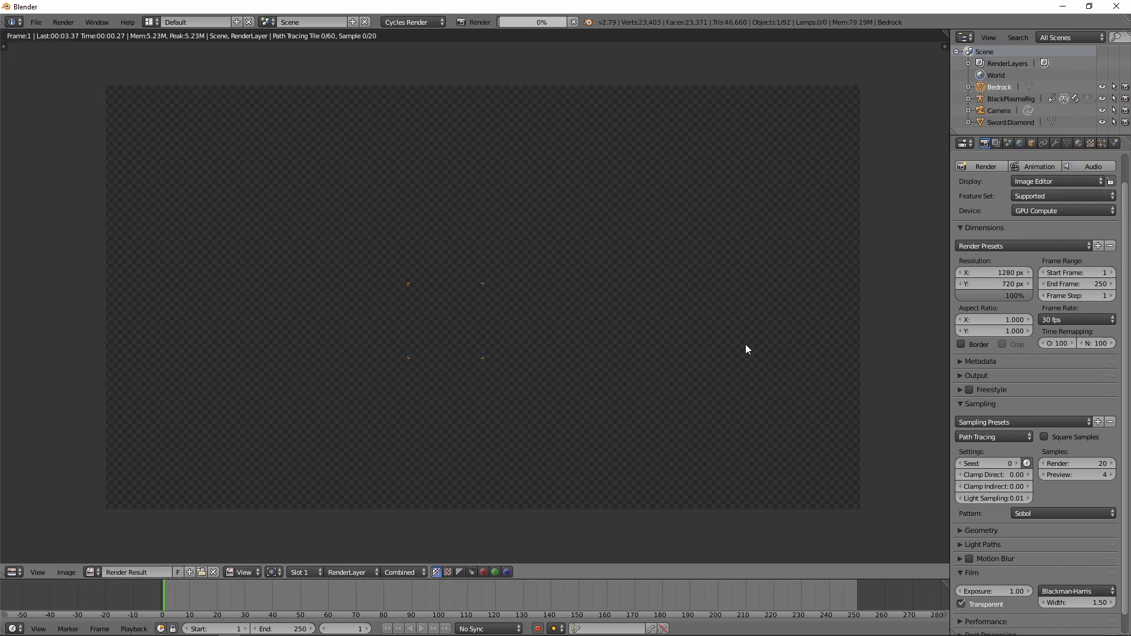
key("Escape")
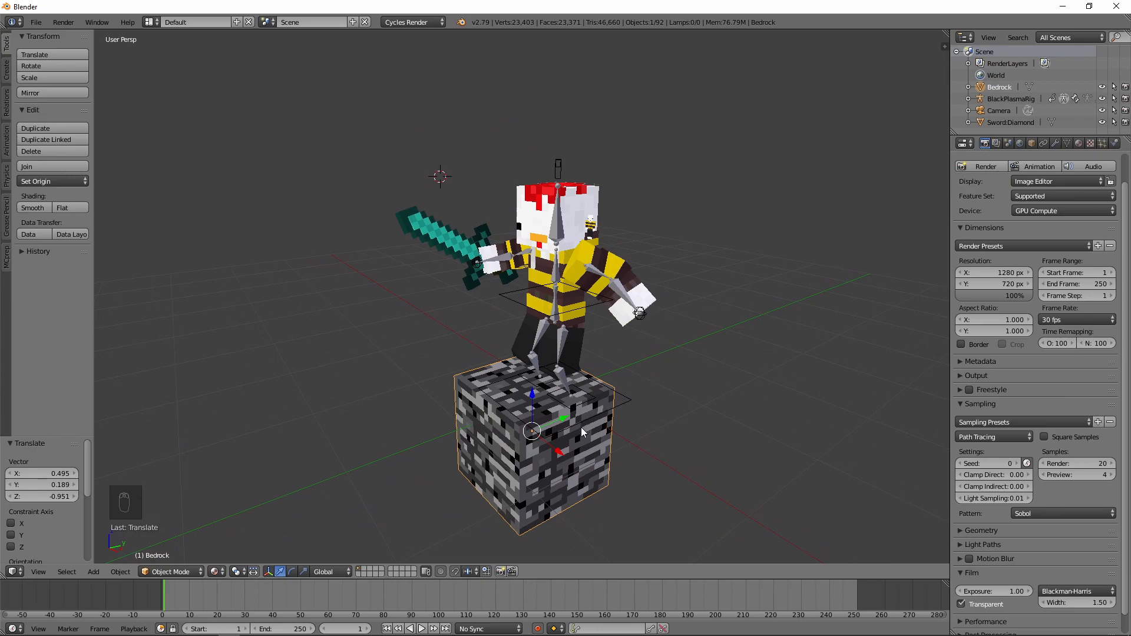
Delete the bedrock block from under the character
middle_click_drag(755, 423, 705, 416)
key("Delete")
left_click(704, 416)
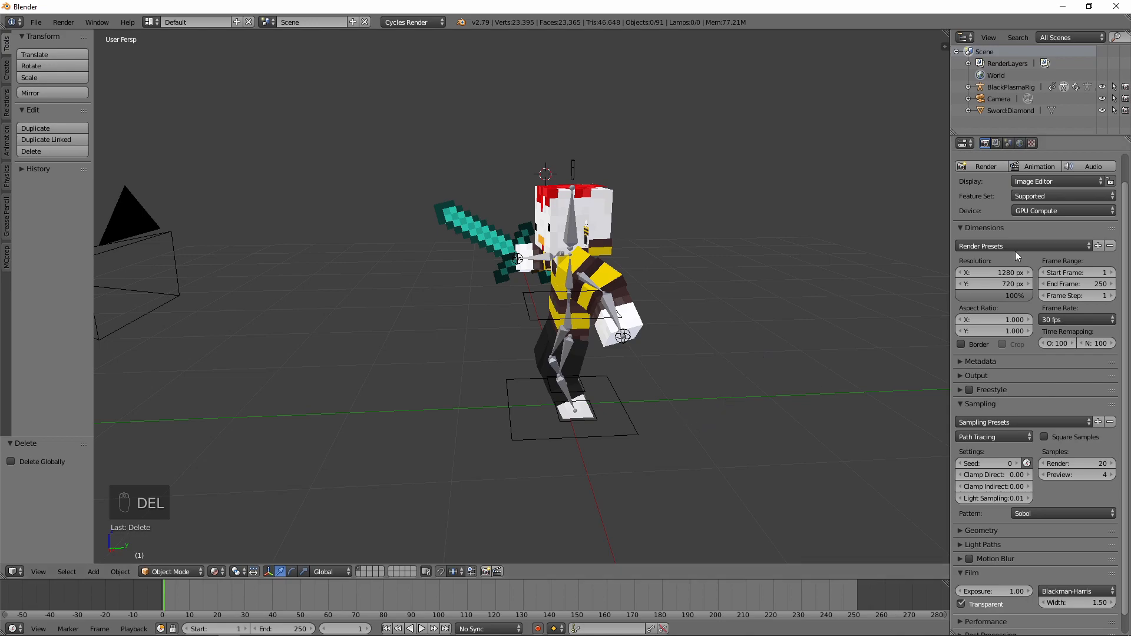
Minimize Blender, launch Mineways.exe from the mineways folder inside the desktop's Blender folder, and maximize its window
left_click(1062, 7)
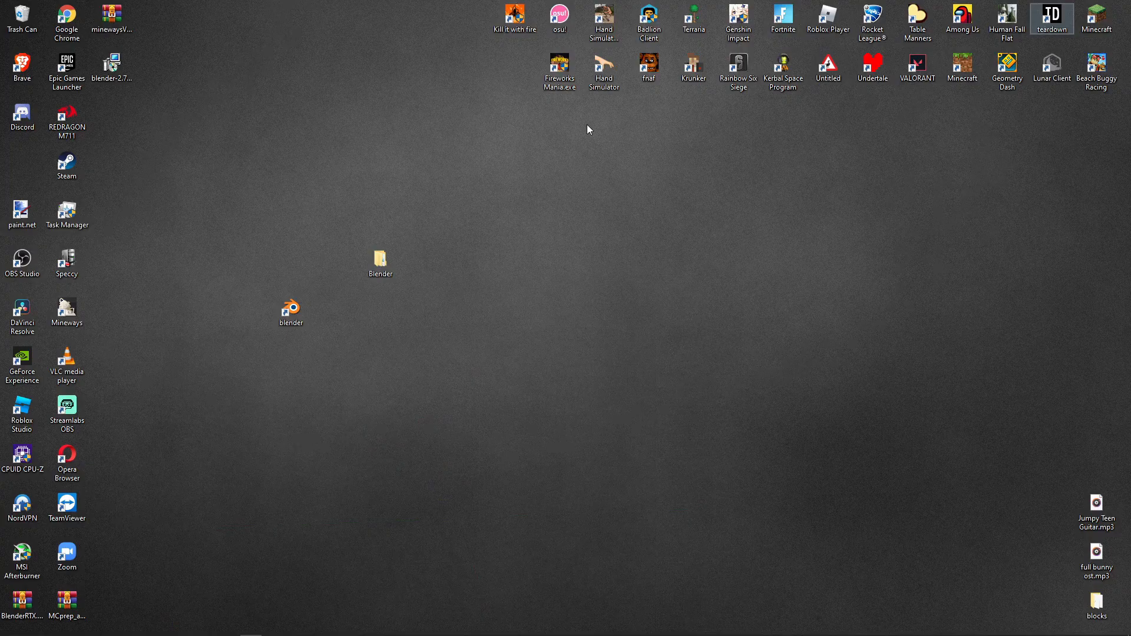
double_click(394, 267)
double_click(186, 101)
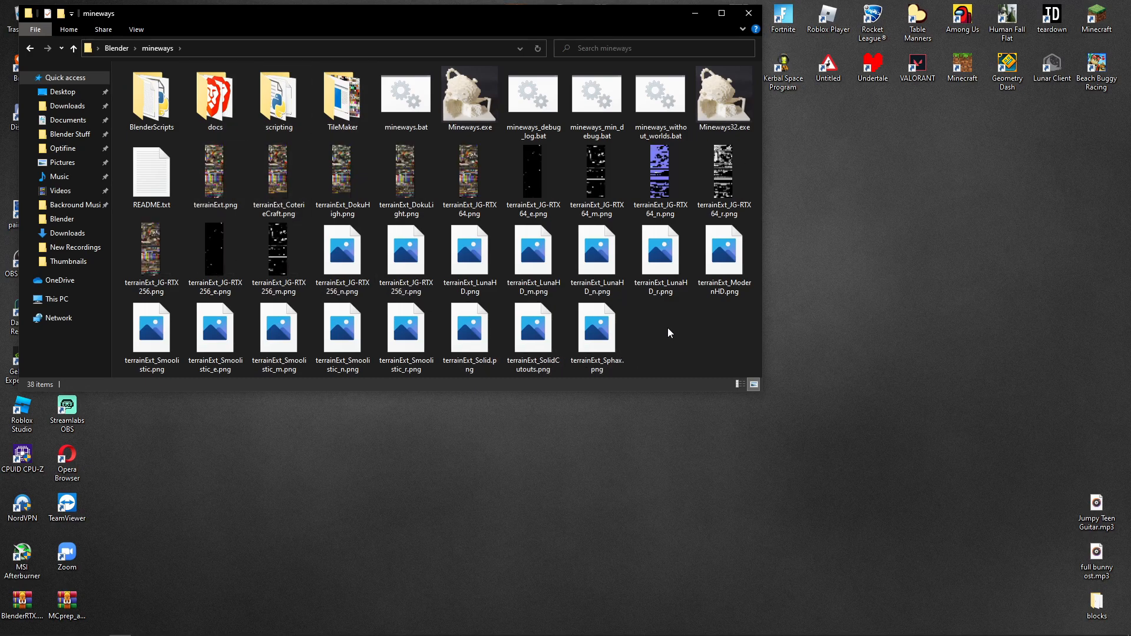
double_click(469, 100)
left_click_drag(261, 104, 505, 1)
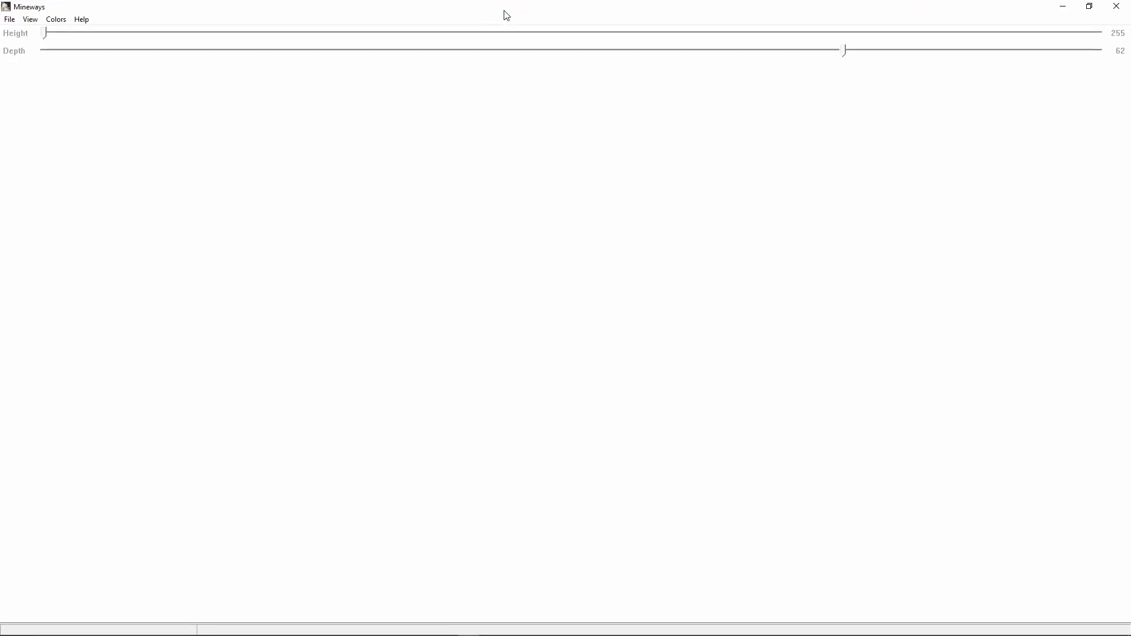
Open the Dirt House world in Mineways and show its whole map
left_click(10, 19)
mouse_move(132, 34)
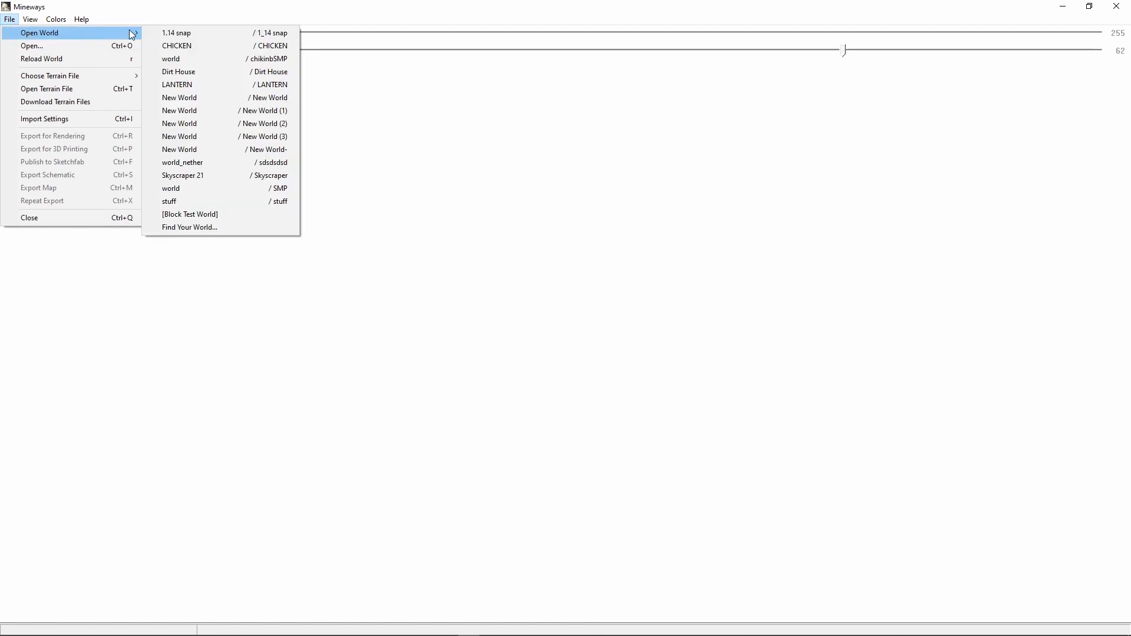
left_click(210, 71)
scroll(592, 309, "up", 3)
scroll(592, 309, "down", 3)
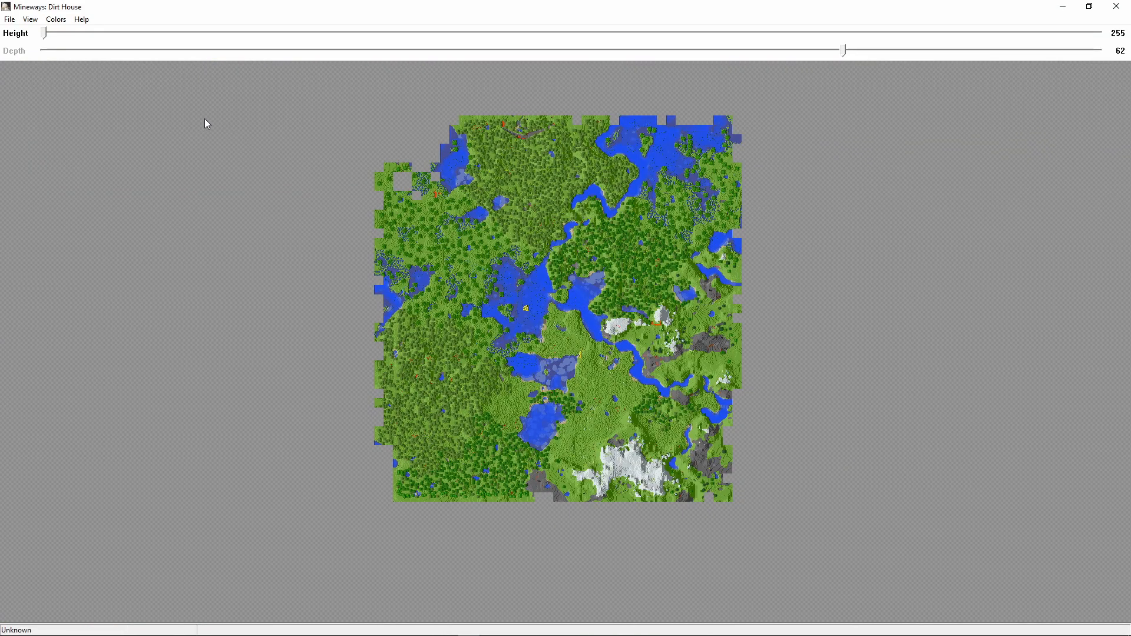
Select a roughly square area around the map's central lakes, decline the automatic depth correction, and set the depth to 0
left_click(10, 20)
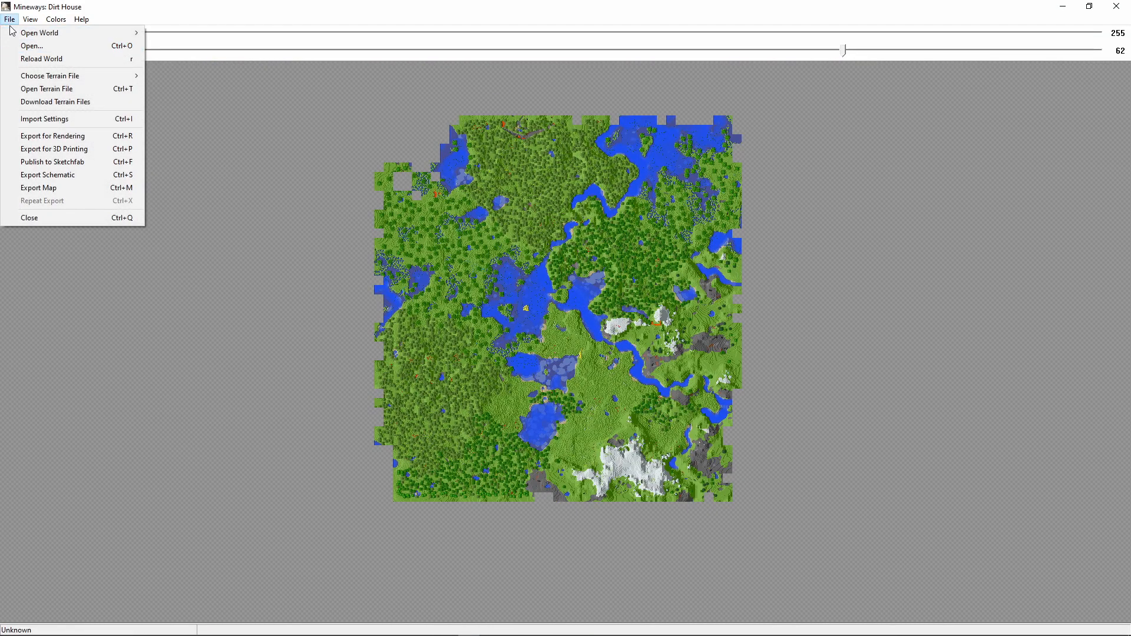
left_click(10, 20)
scroll(612, 353, "up", 2)
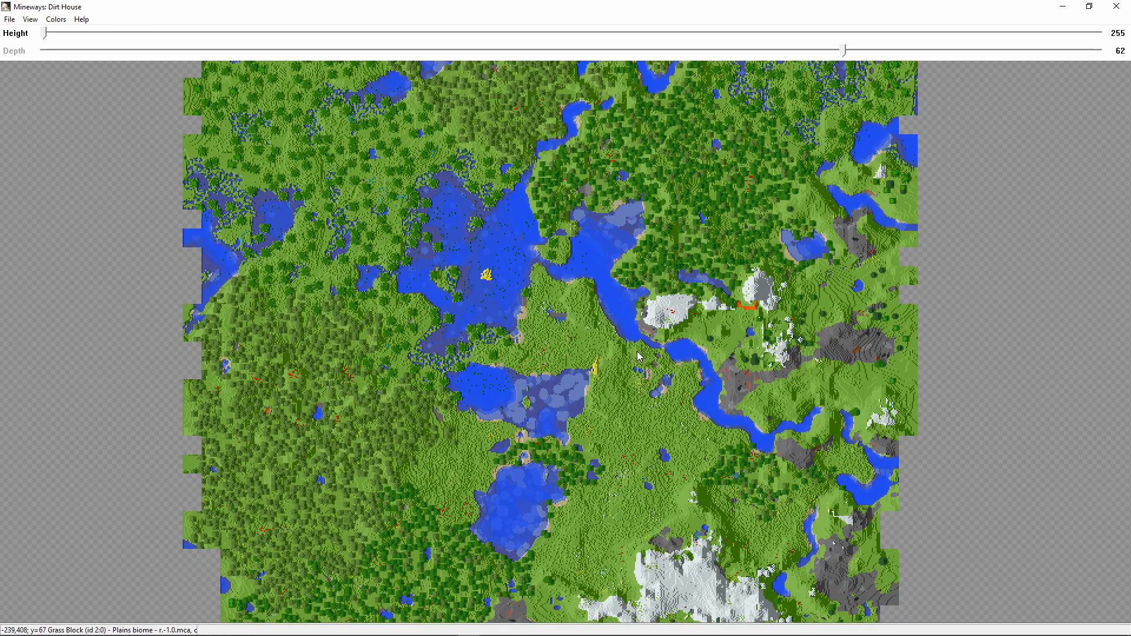
scroll(643, 350, "down", 2)
right_click_drag(446, 202, 658, 412)
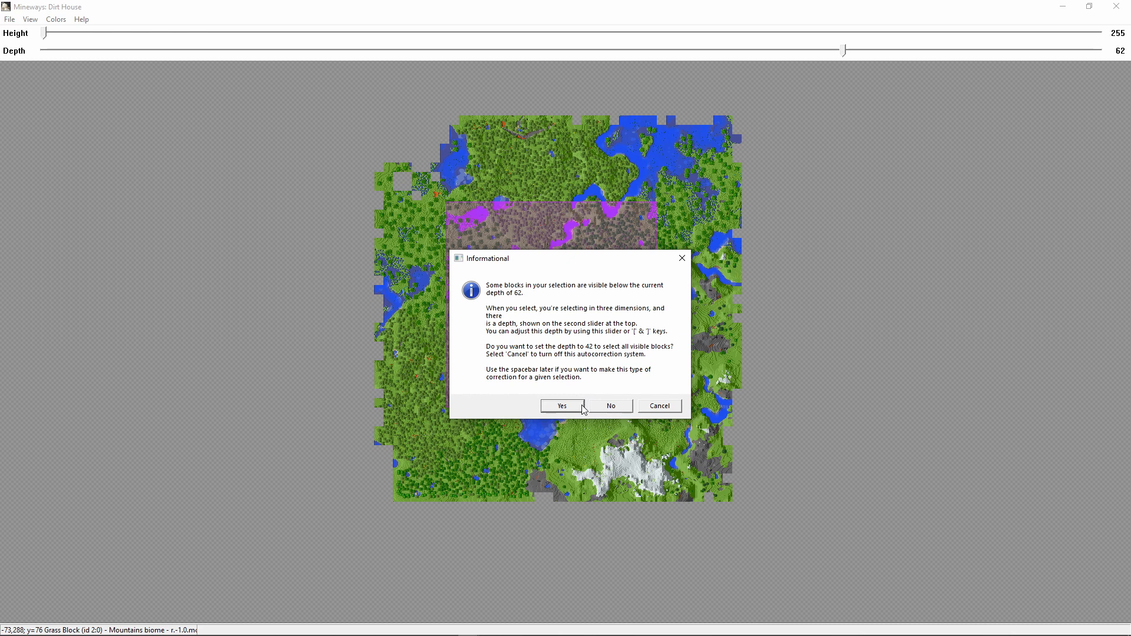
left_click(597, 407)
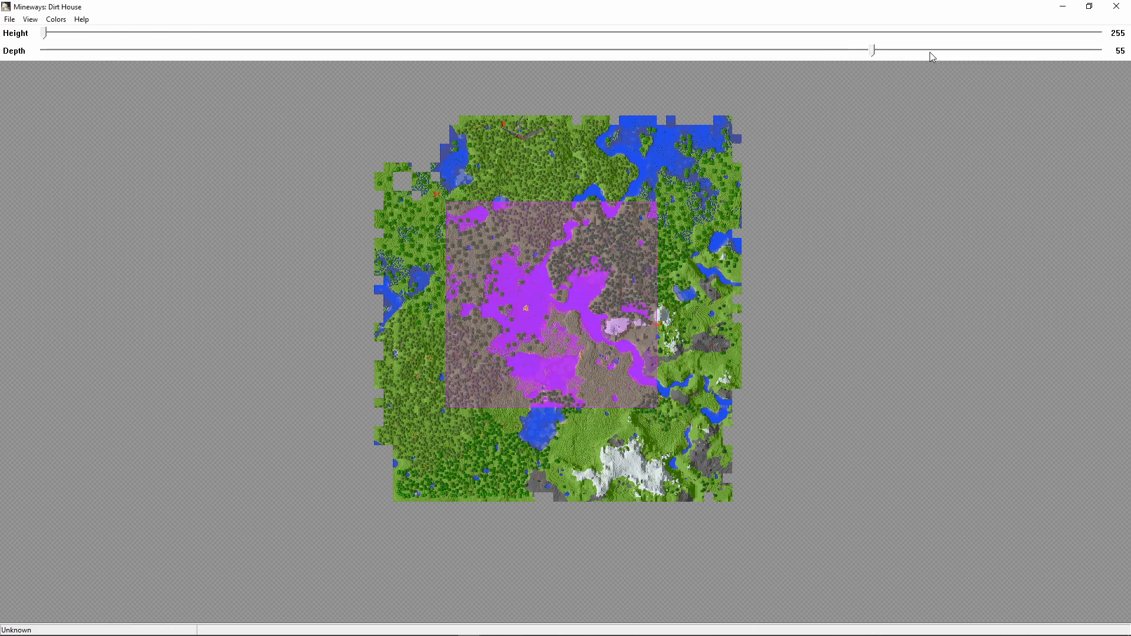
left_click_drag(925, 52, 1110, 48)
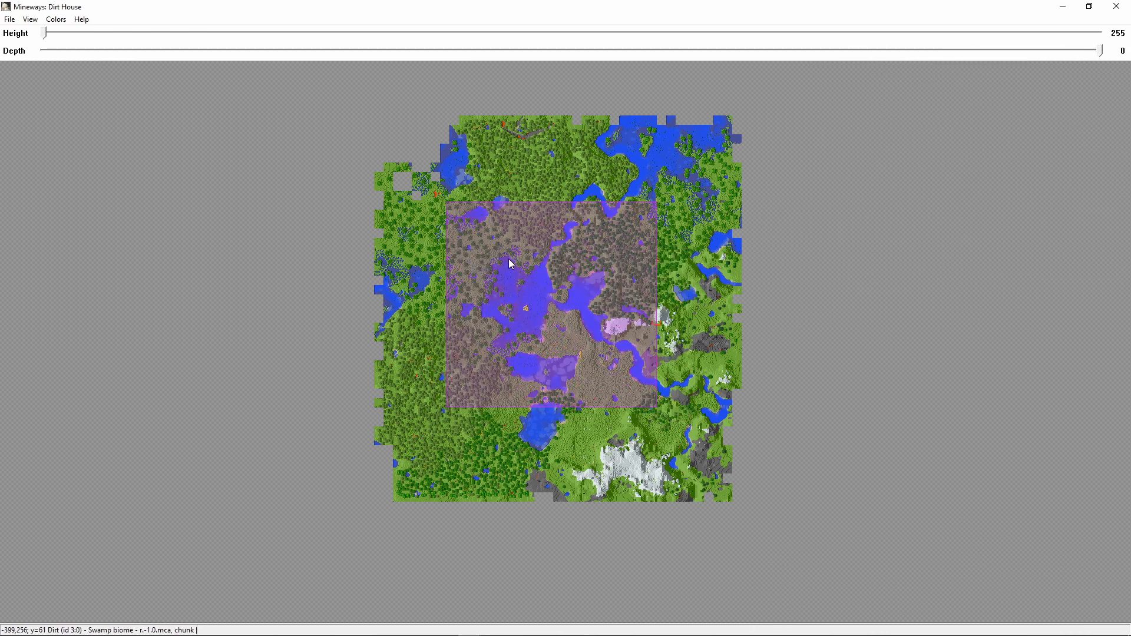
Replace the map selection with a small square over the central lake and its grassy eastern shore, and set the depth to 4
right_click_drag(518, 259, 572, 314)
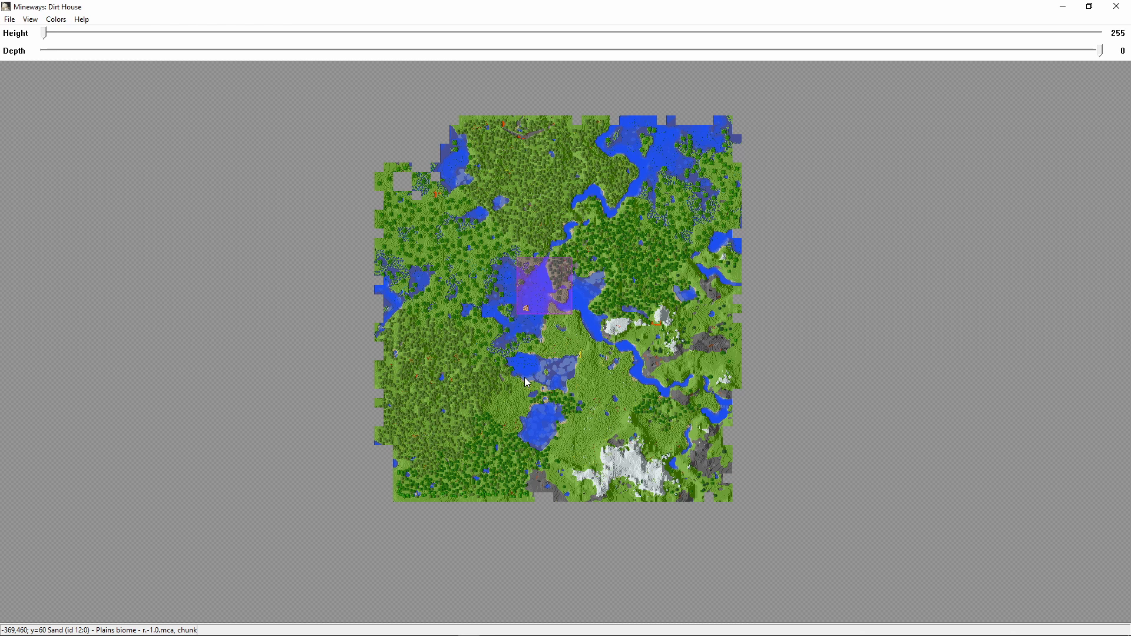
right_click_drag(469, 234, 652, 411)
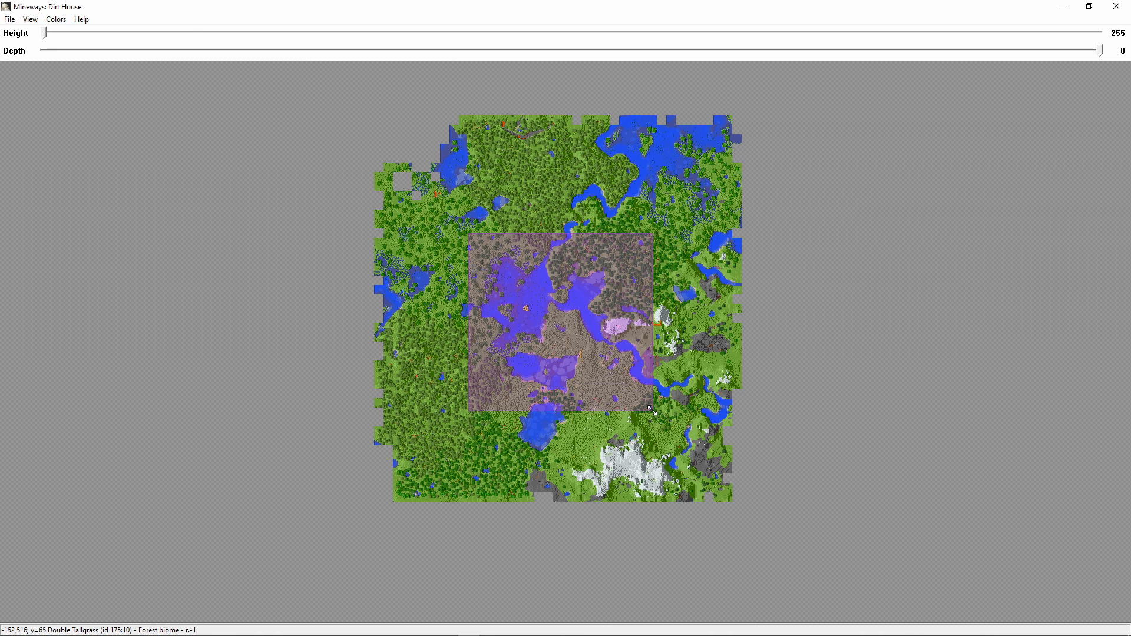
right_click(574, 345)
right_click_drag(574, 348, 517, 288)
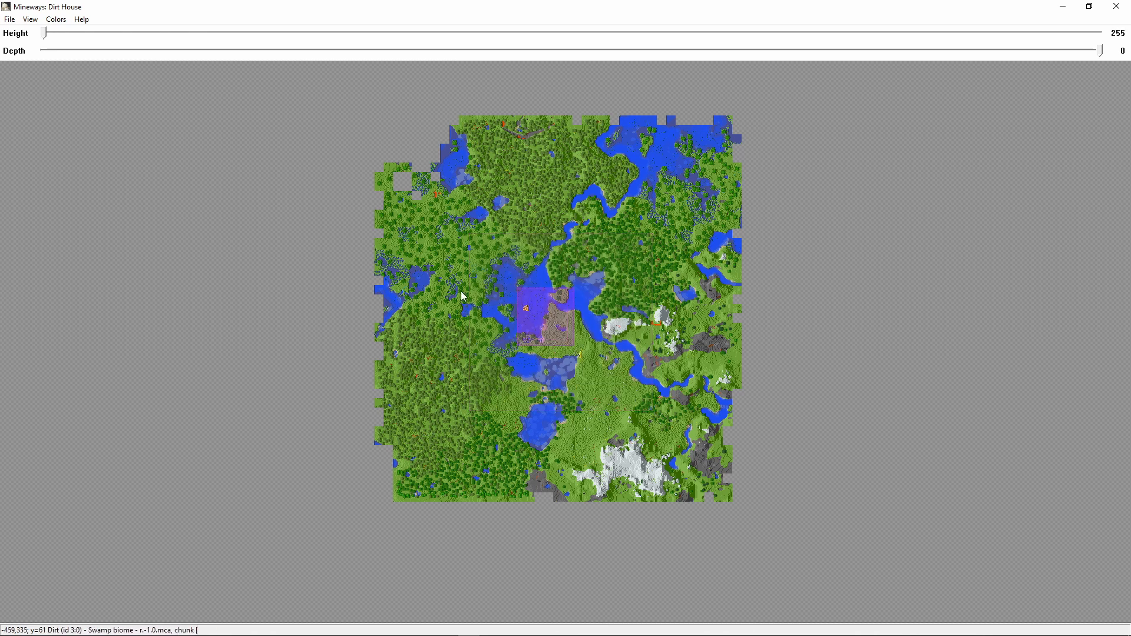
scroll(537, 318, "up", 4, "ctrl")
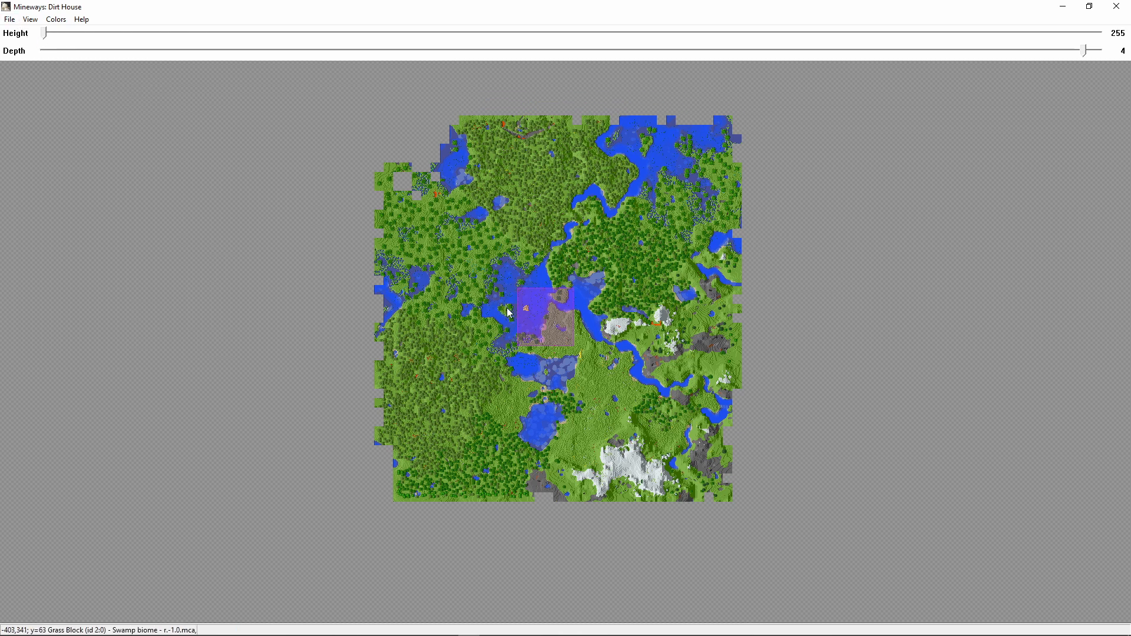
Start an export for rendering and create a folder named Dirt House in the desktop's Blender folder
left_click(12, 19)
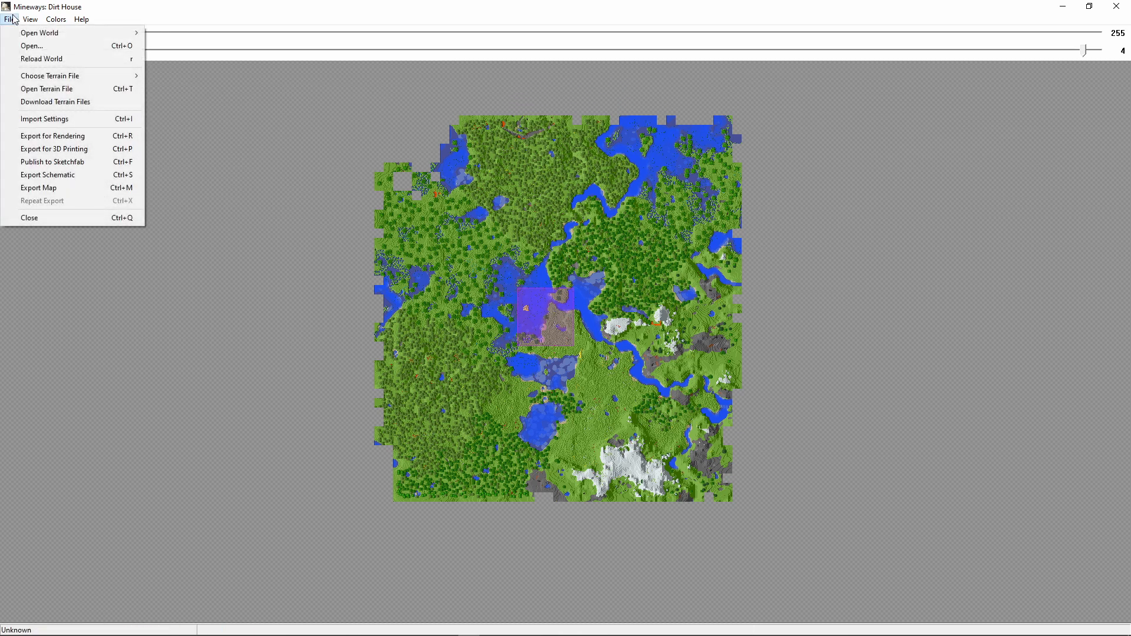
left_click(44, 135)
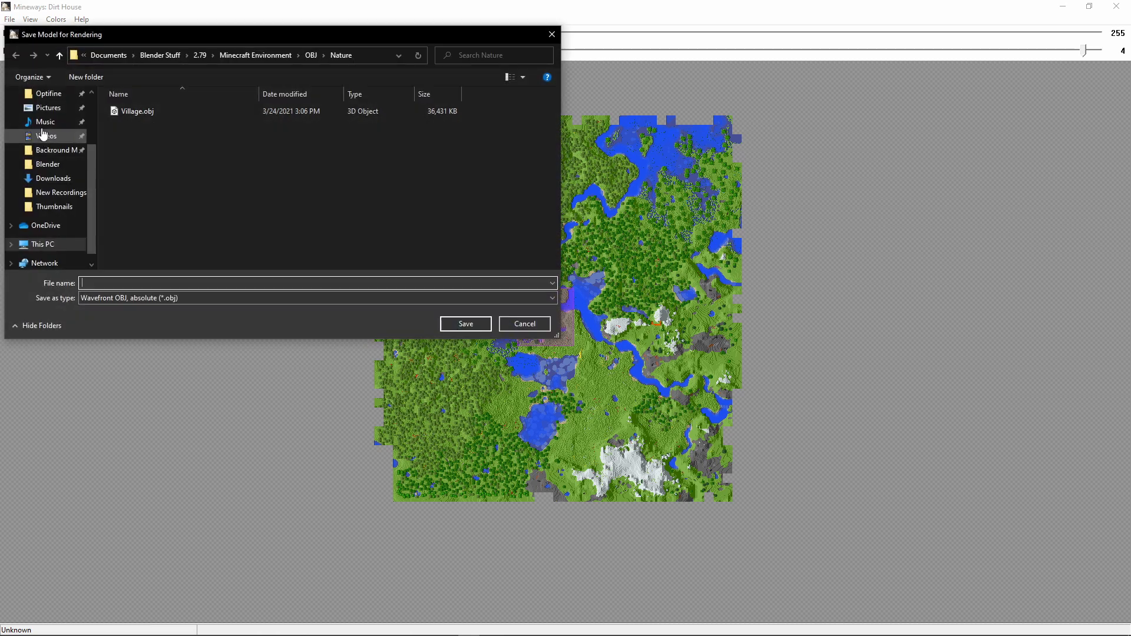
scroll(56, 177, "up", 5)
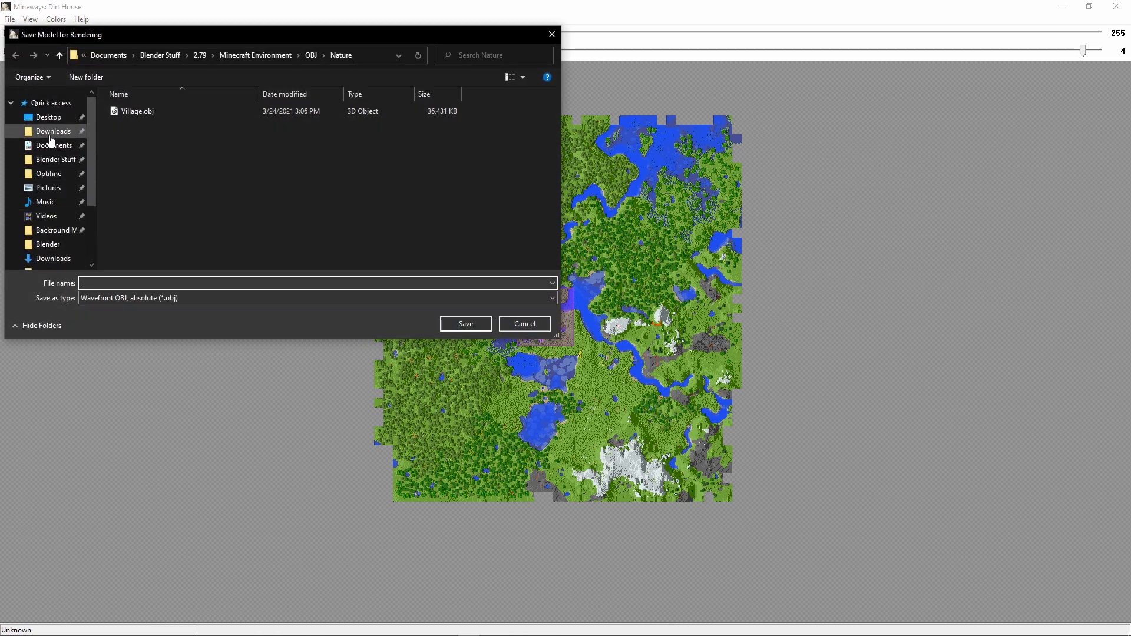
left_click(48, 117)
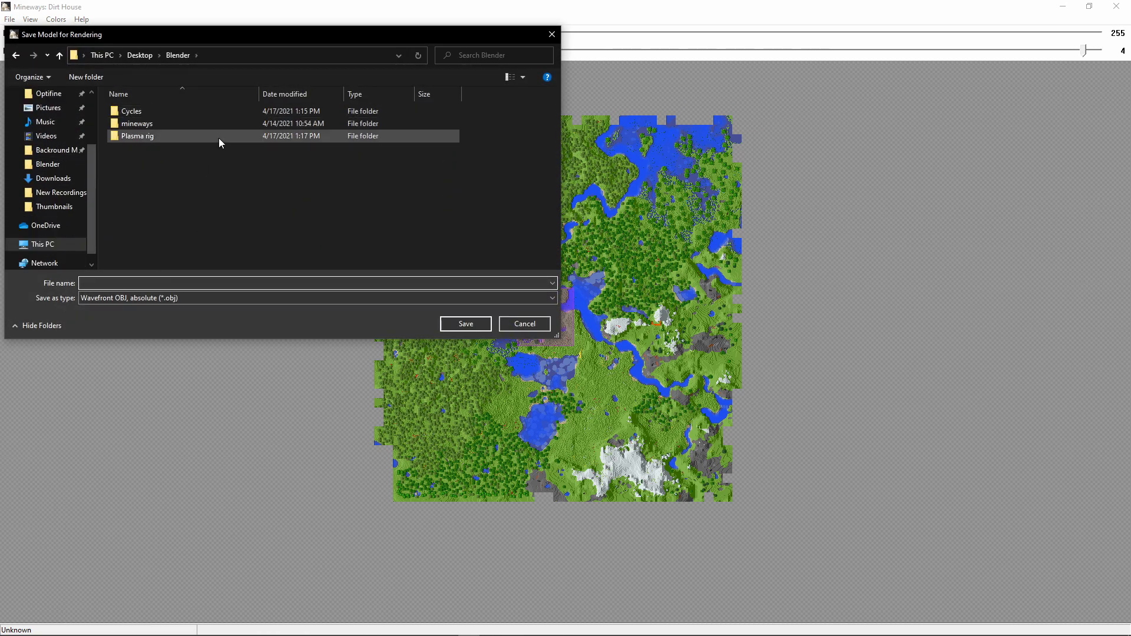
right_click(179, 172)
mouse_move(266, 297)
left_click(330, 297)
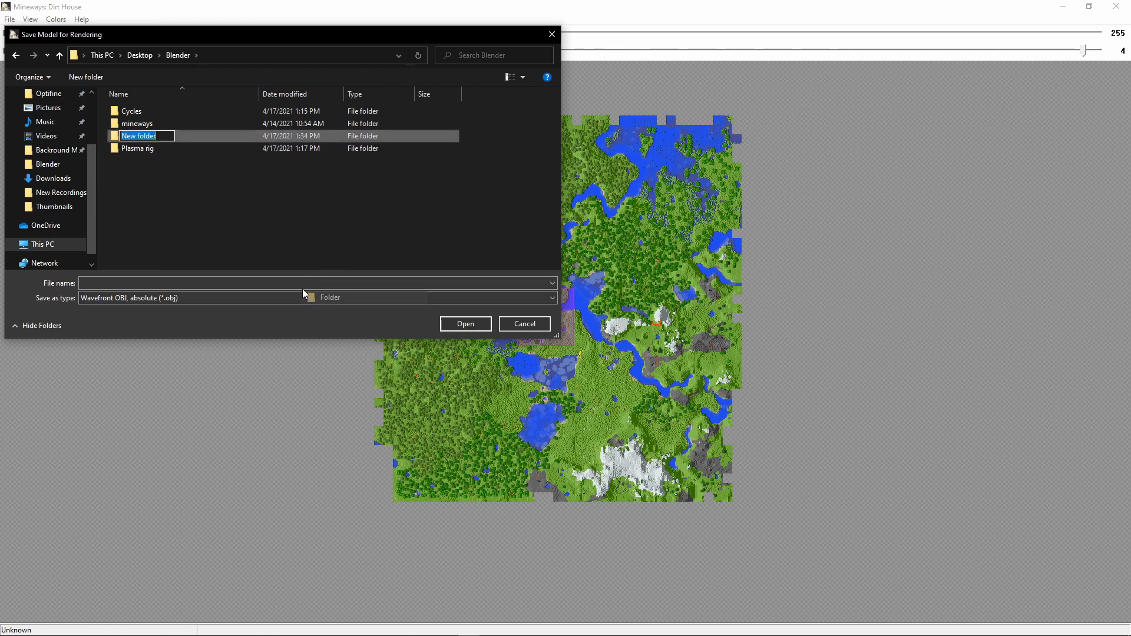
key("BackSpace")
type("Dirt House")
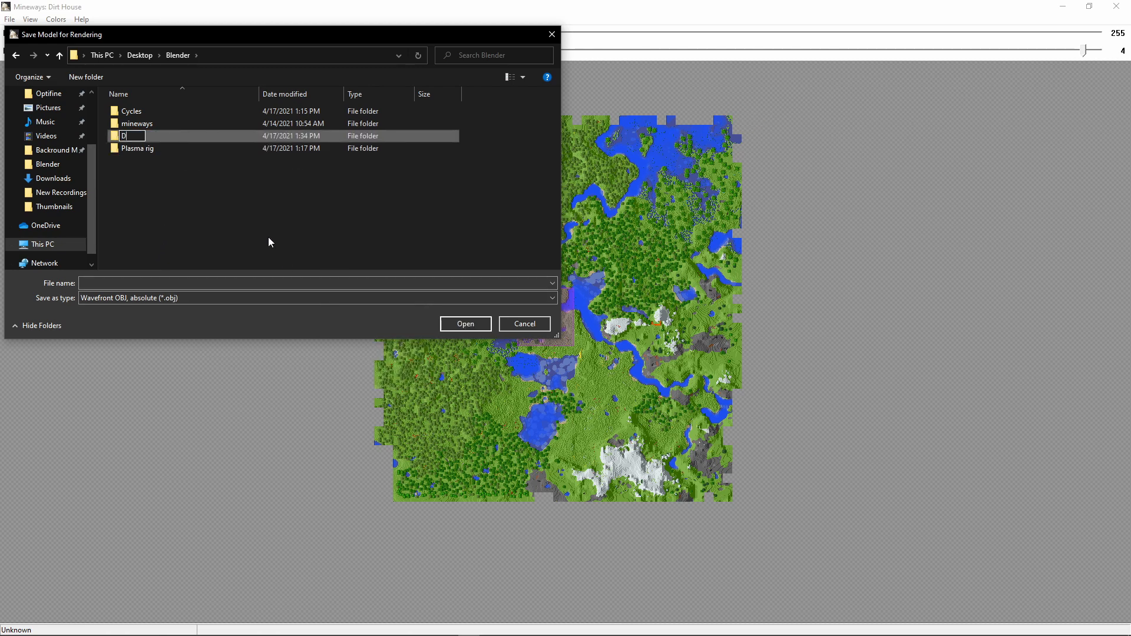
key("Return")
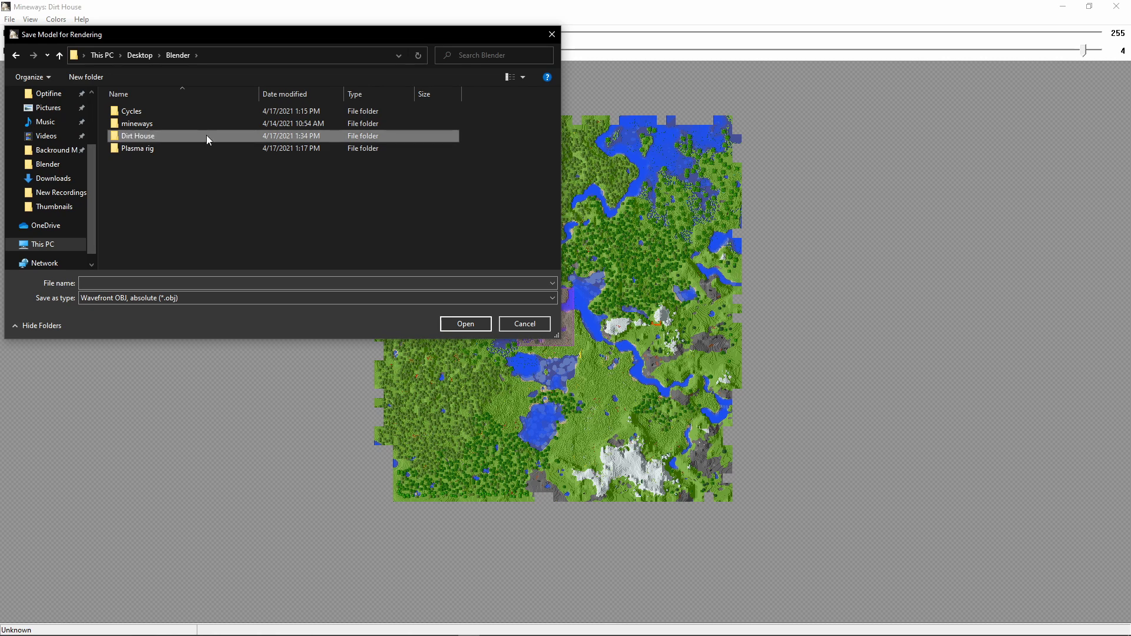
Save the model inside the Dirt House folder as Dirt house in absolute Wavefront OBJ format
double_click(213, 137)
left_click(201, 283)
type("Diurt")
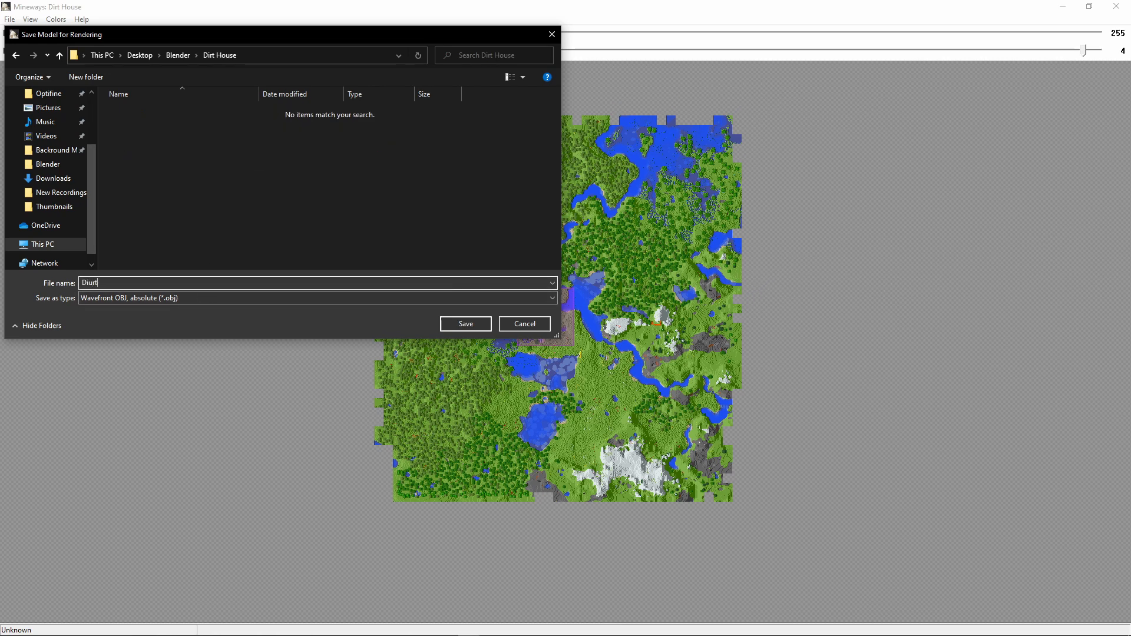
type("irtHouse")
left_click(445, 325)
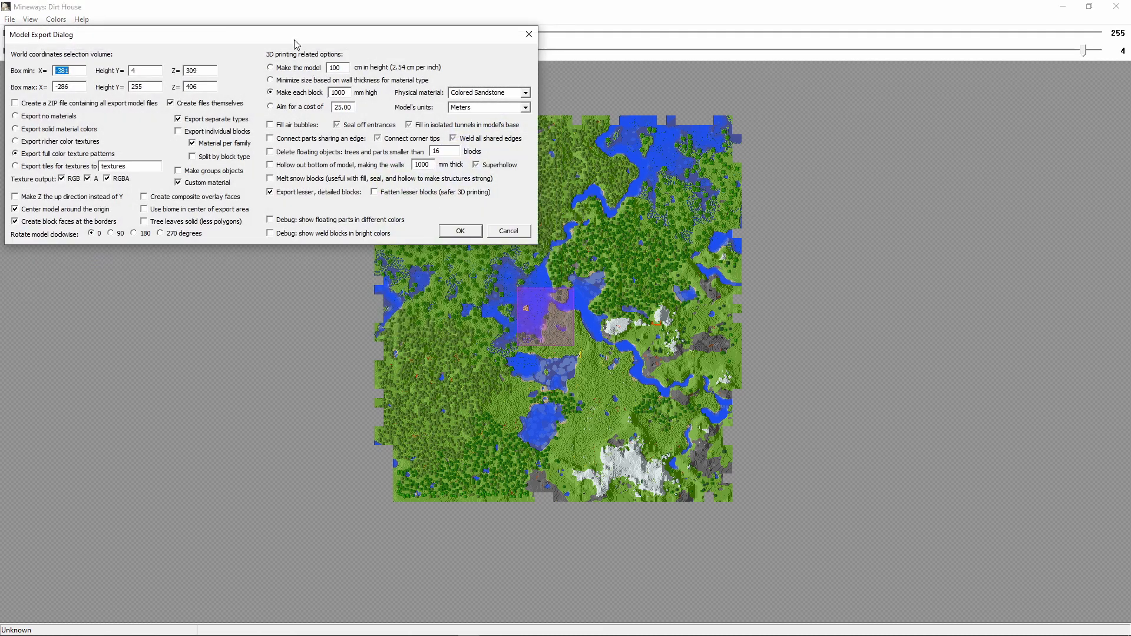
Enter 1000 cm as the model height, keep each block 1000 mm high, run the export, and keep export statistics enabled
left_click_drag(295, 41, 567, 181)
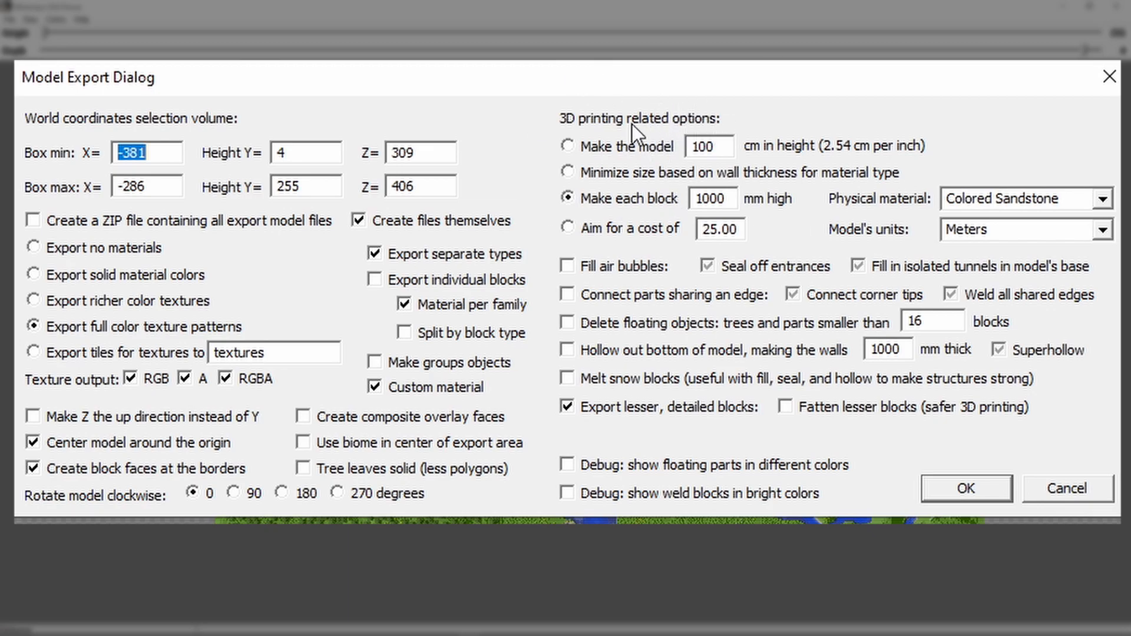
left_click(713, 146)
type("0")
left_click(569, 197)
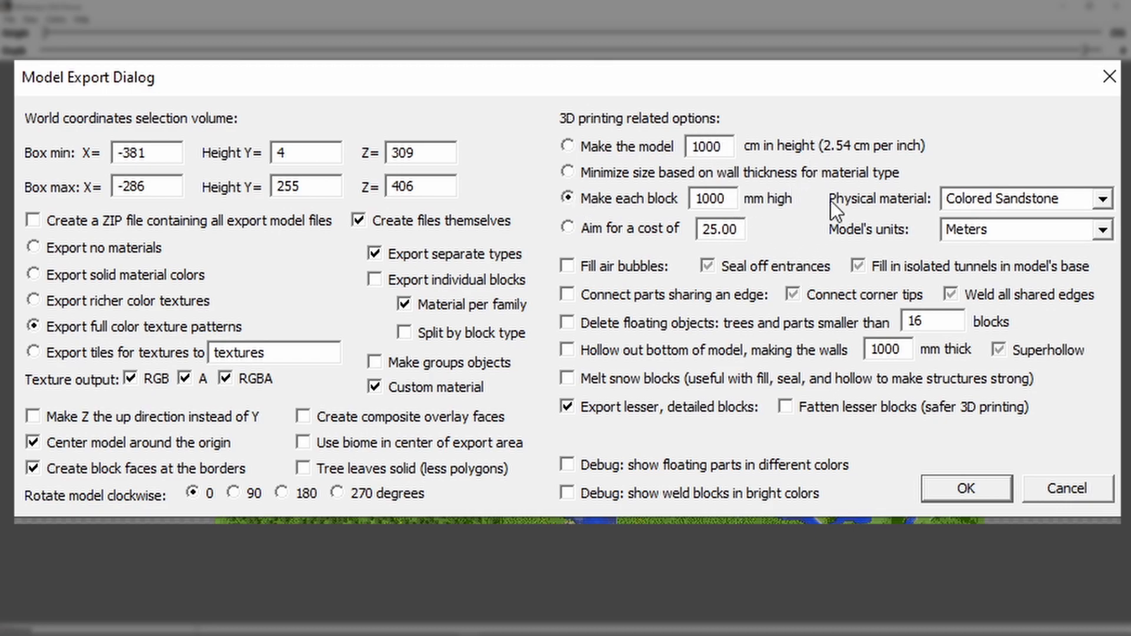
left_click(966, 488)
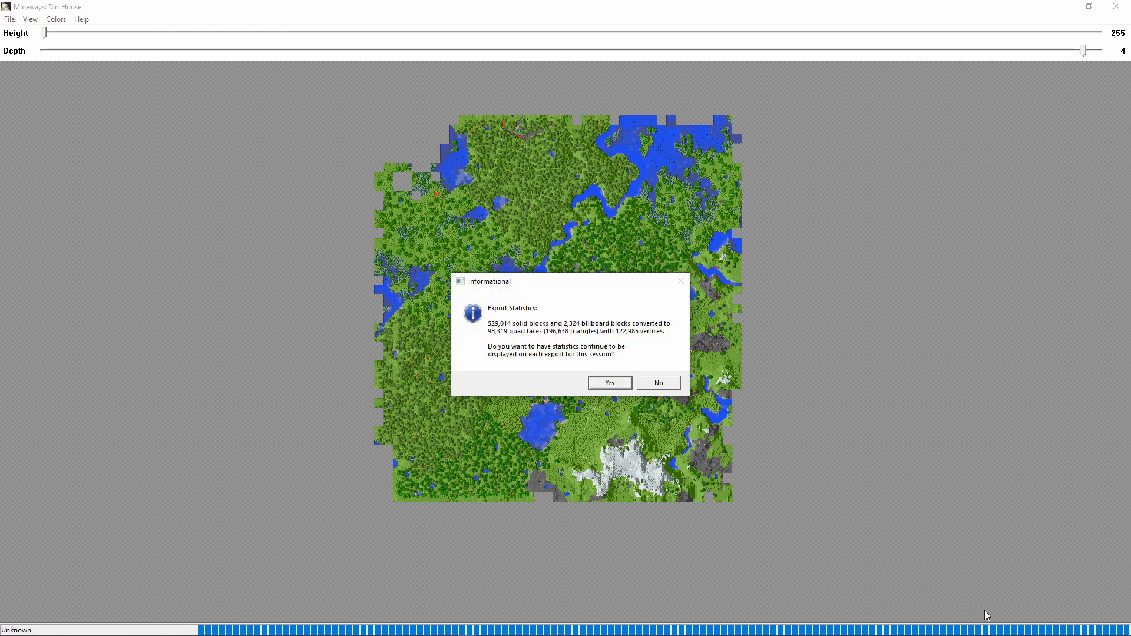
left_click(609, 382)
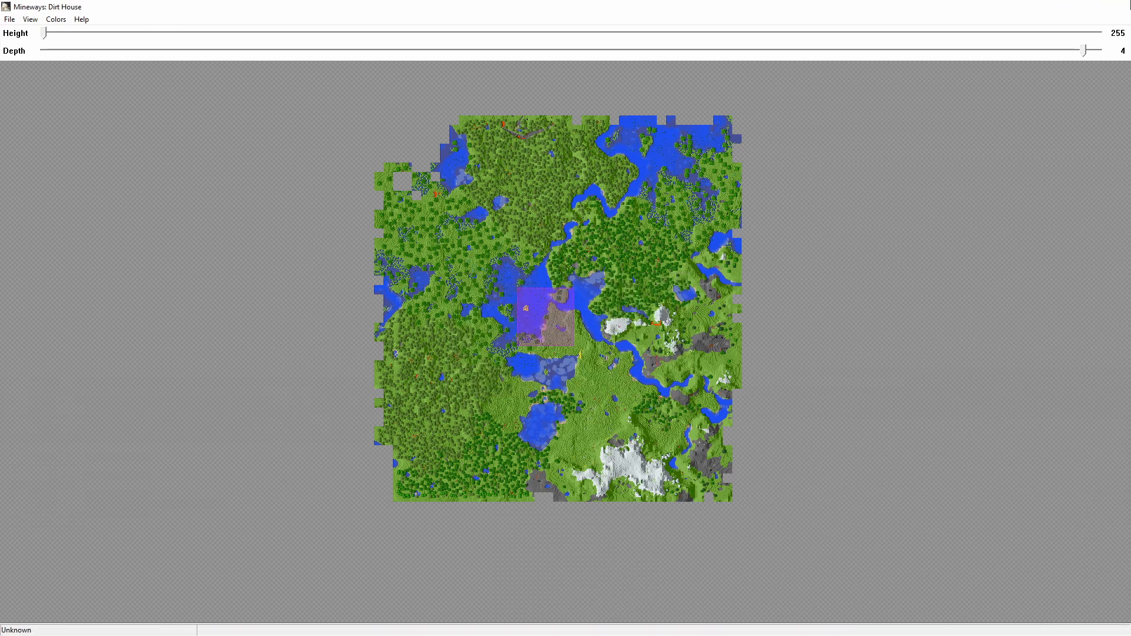
Minimize Mineways, switch to Blender, and view the posed rig and camera from the front
left_click(1062, 6)
left_click(229, 627)
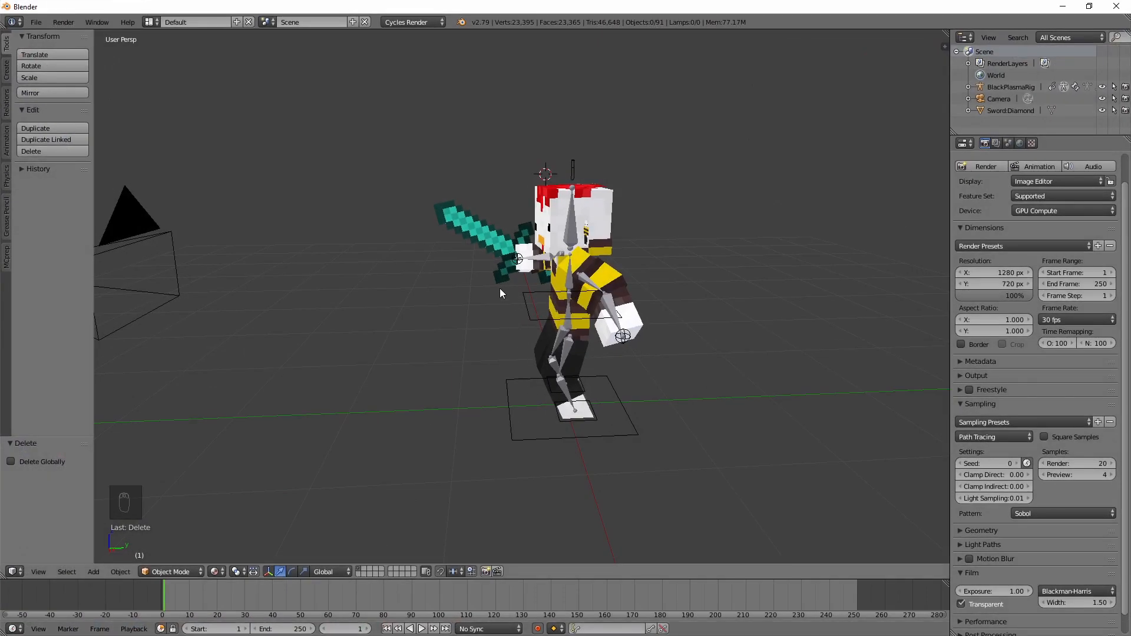
middle_click_drag(506, 293, 588, 317)
scroll(587, 317, "down", 8)
scroll(589, 316, "up", 7)
scroll(590, 315, "down", 3)
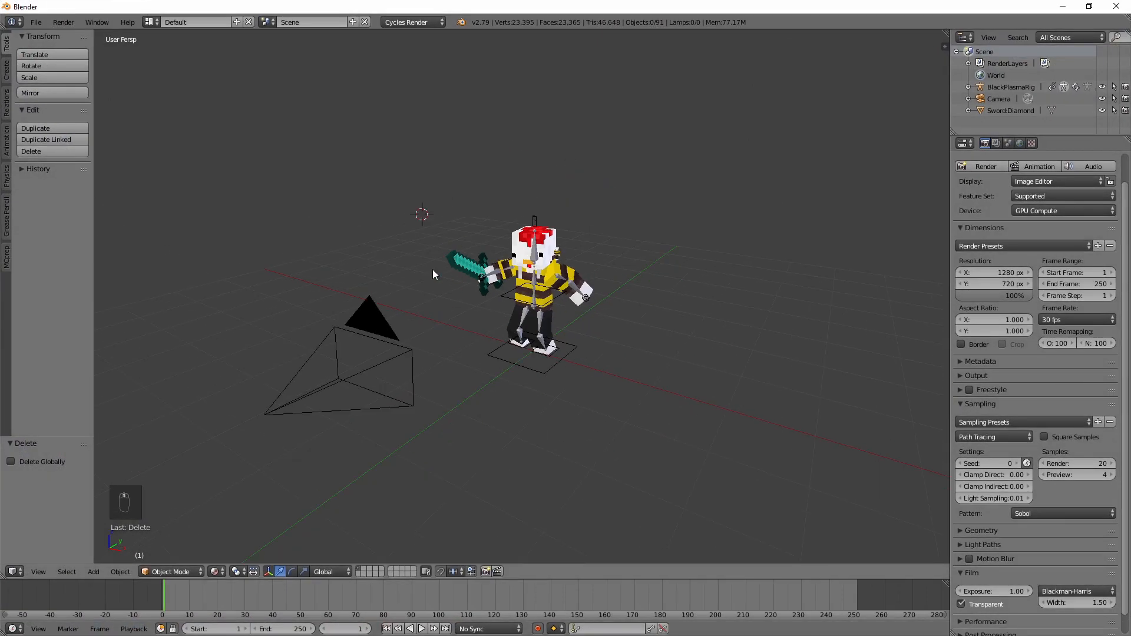
Import Dirt house.obj as a Wavefront model from the Dirt House folder inside the desktop's Blender folder
left_click(33, 22)
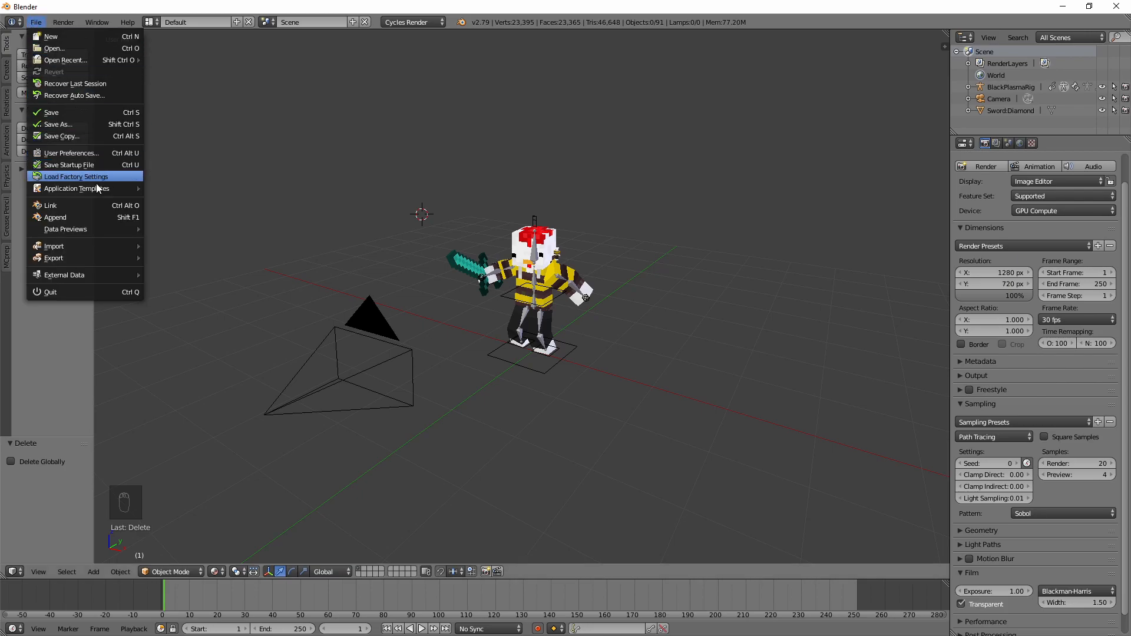
mouse_move(105, 245)
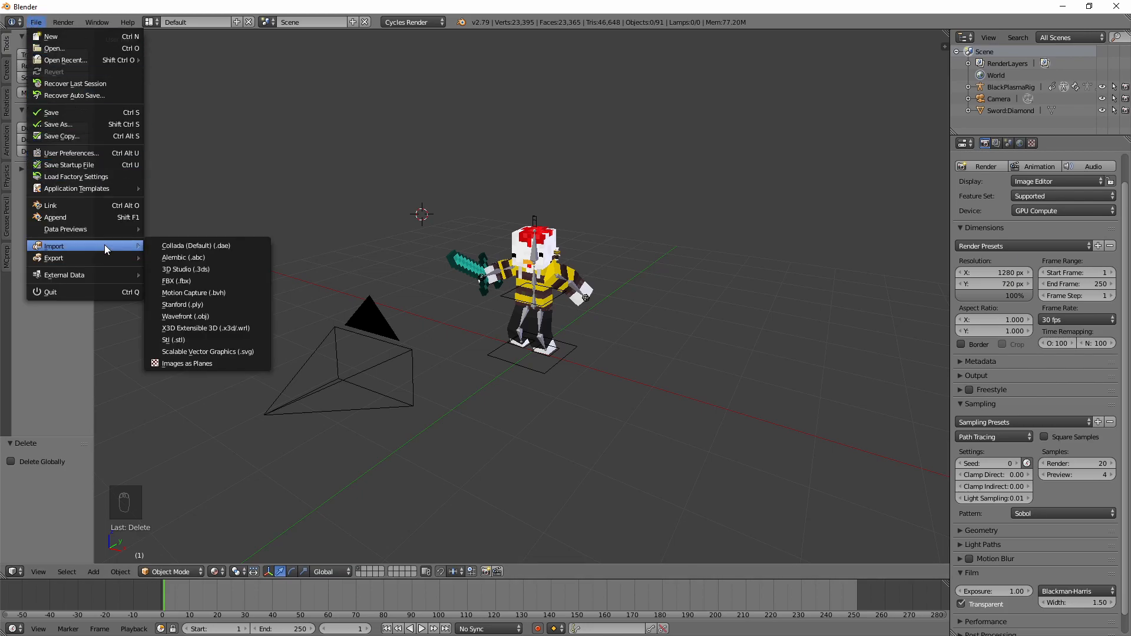
left_click(193, 316)
left_click(36, 155)
left_click(202, 101)
left_click(191, 105)
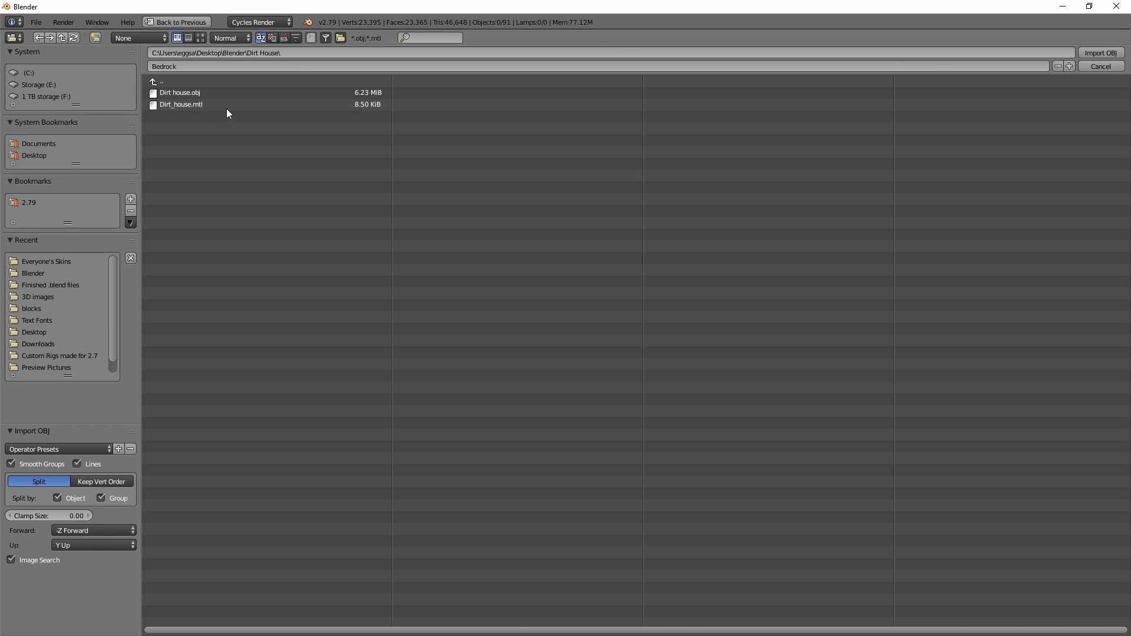
left_click(225, 92)
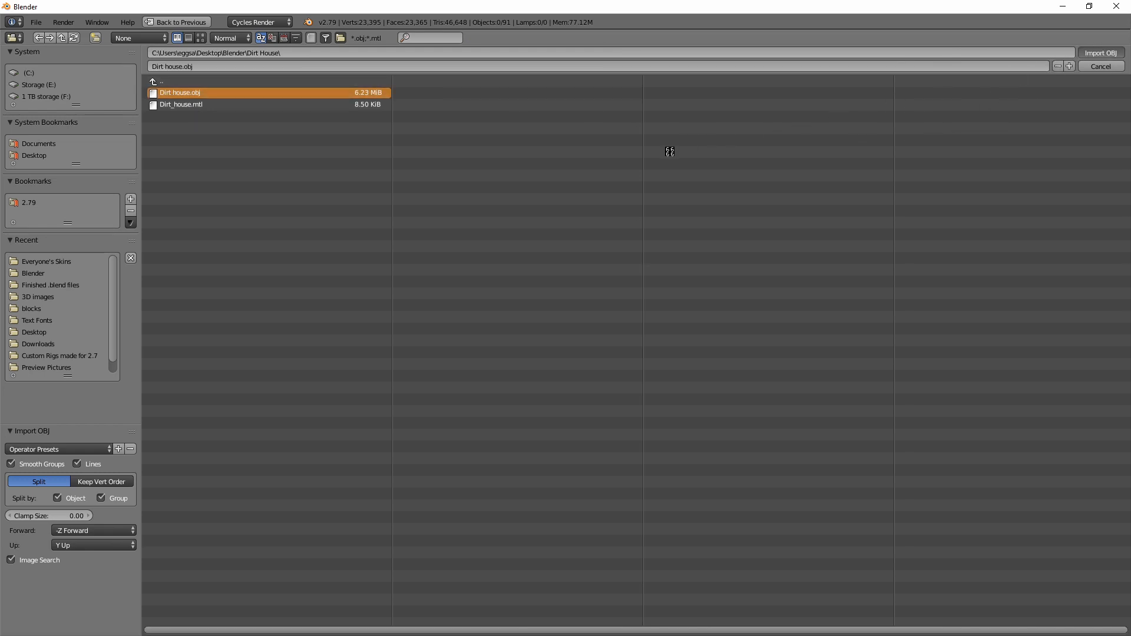
Toggle the selection of all objects and undo the toggles to restore the imported world's selection
scroll(666, 222, "down", 14)
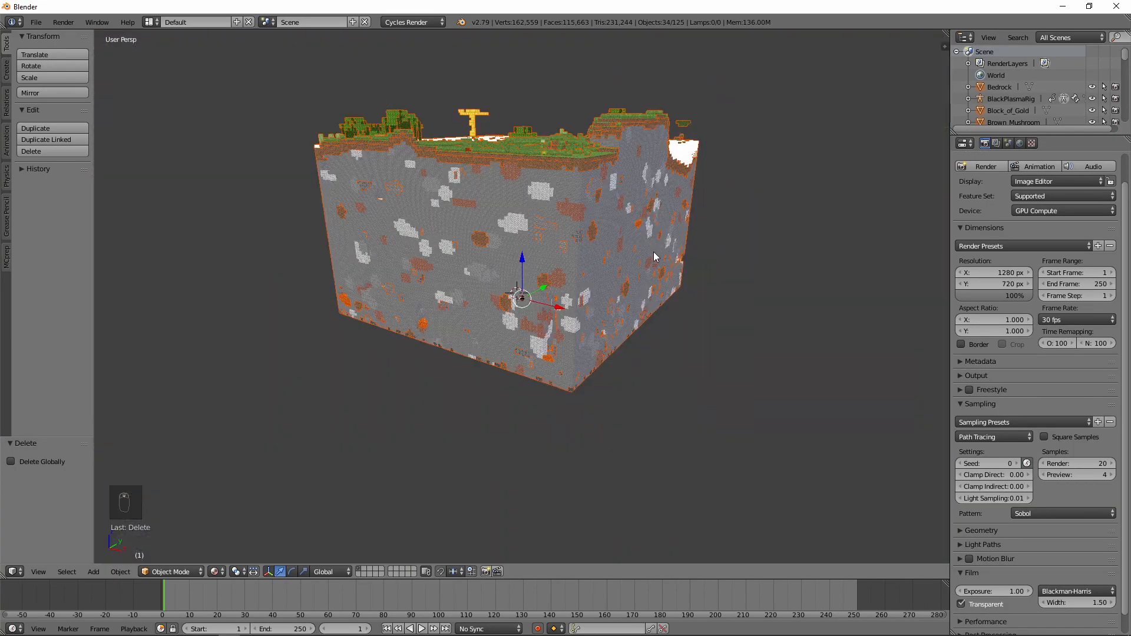
scroll(699, 232, "down", 2)
middle_click_drag(702, 237, 671, 257)
scroll(725, 247, "up", 10)
scroll(671, 259, "down", 14)
middle_click_drag(684, 304, 699, 262)
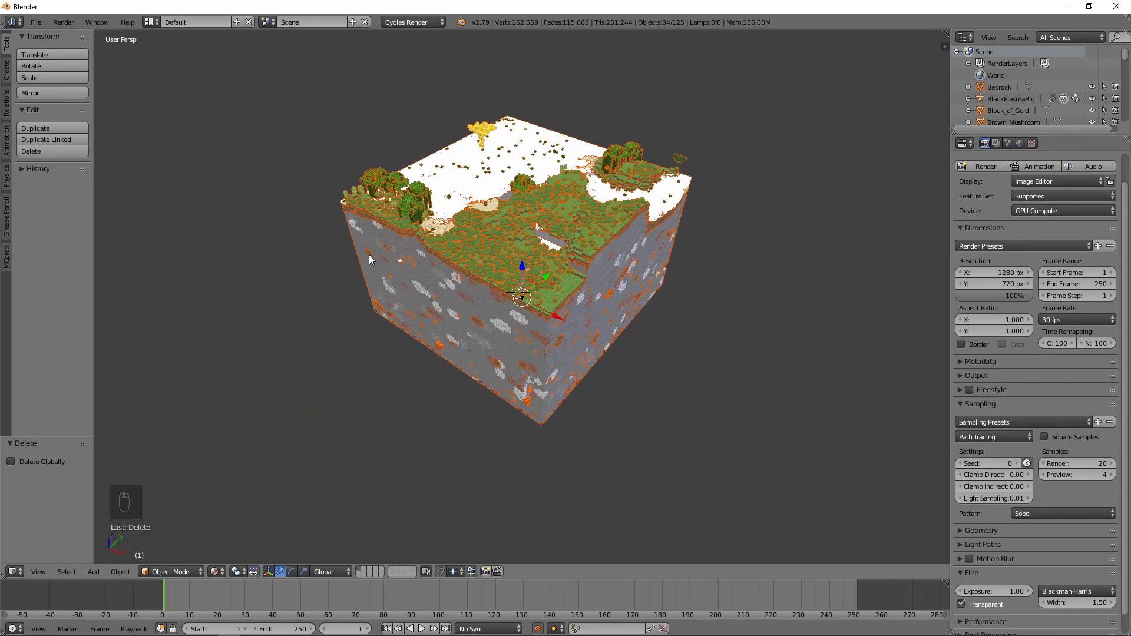
key("a")
middle_click_drag(589, 234, 596, 295)
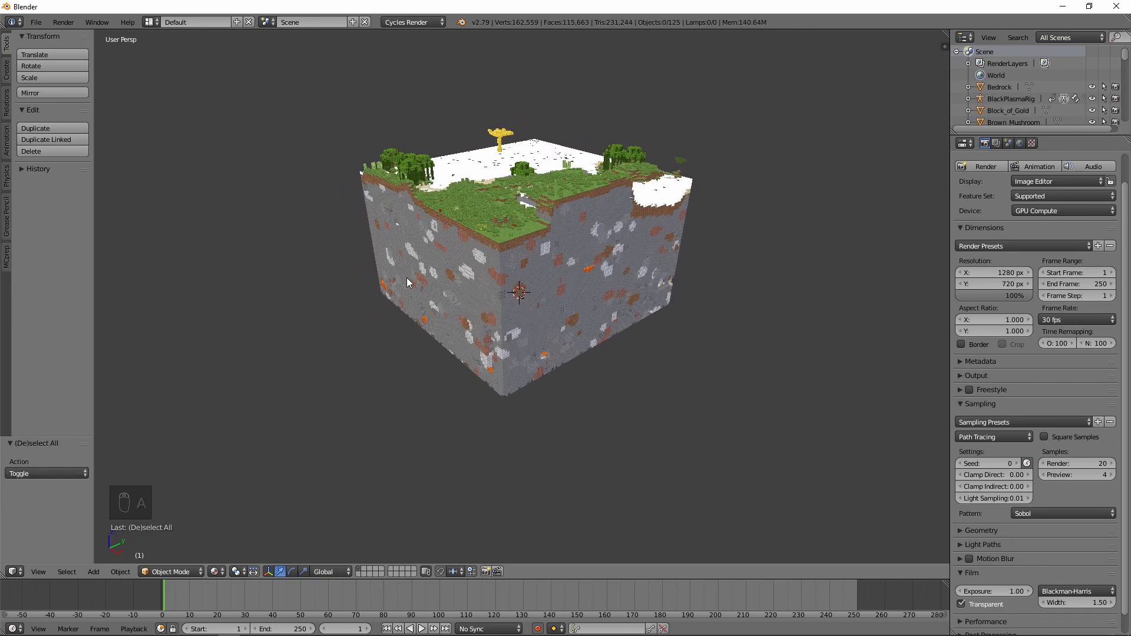
key("ctrl+z")
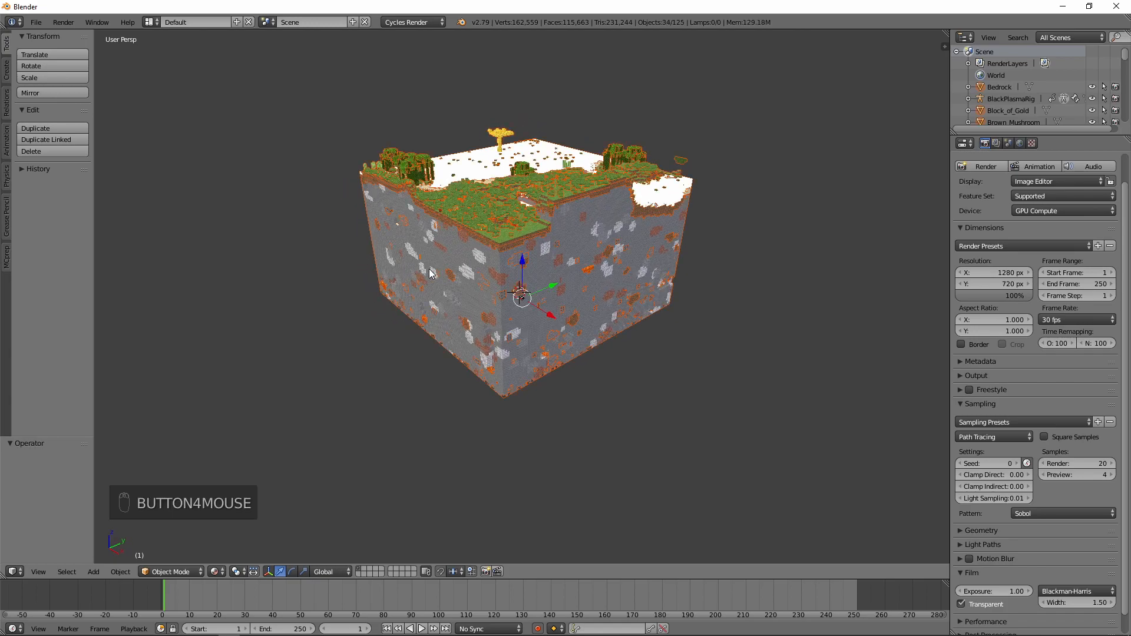
key("a")
key("a")
key("a")
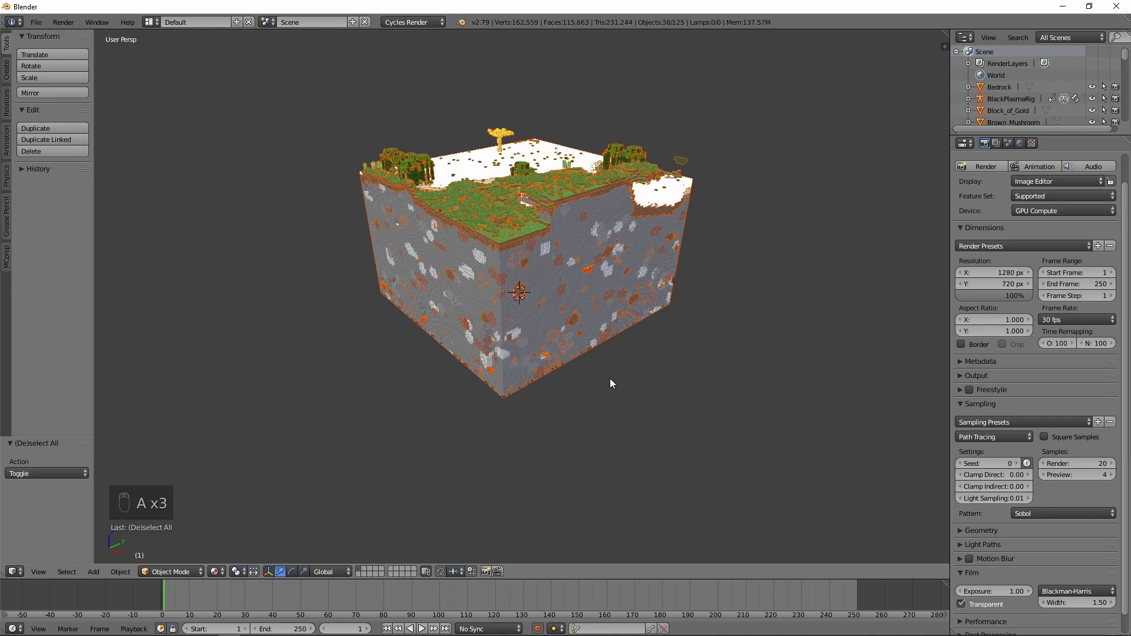
key("ctrl+z")
key("ctrl+z")
Set MCprep's world exporter to Mineways and prep the imported world's materials with the Specular pack format
mouse_move(697, 360)
middle_mouse_down()
mouse_move(692, 262)
mouse_move(703, 353)
middle_mouse_up()
scroll(687, 320, "up", 7)
scroll(688, 319, "up", 7)
scroll(703, 352, "down", 12)
middle_click_drag(704, 309, 701, 368)
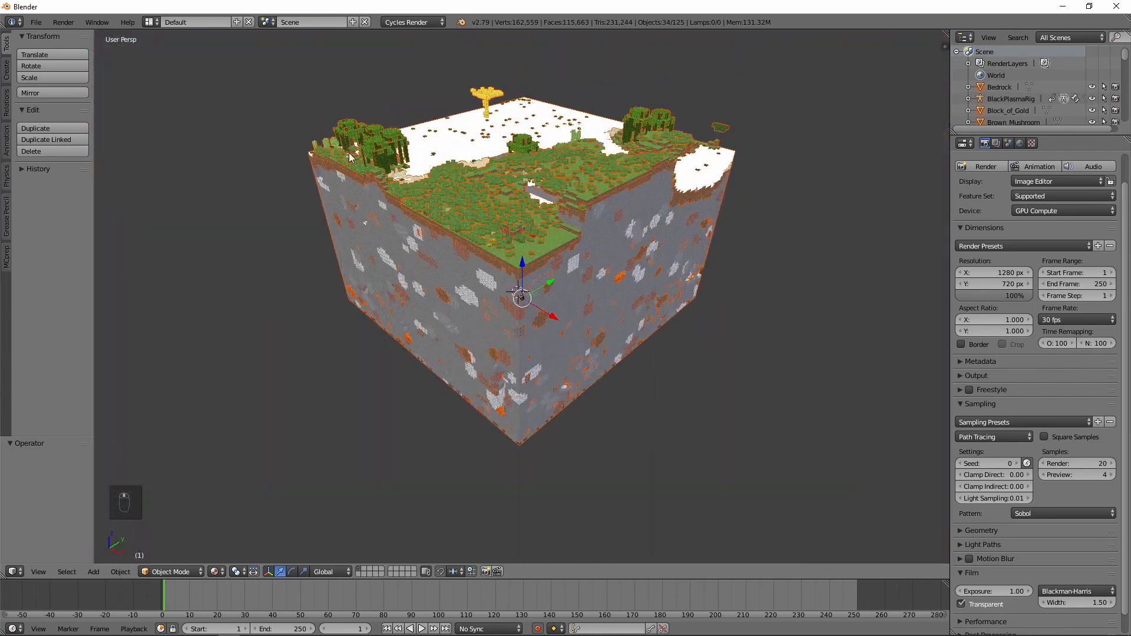
left_click(7, 257)
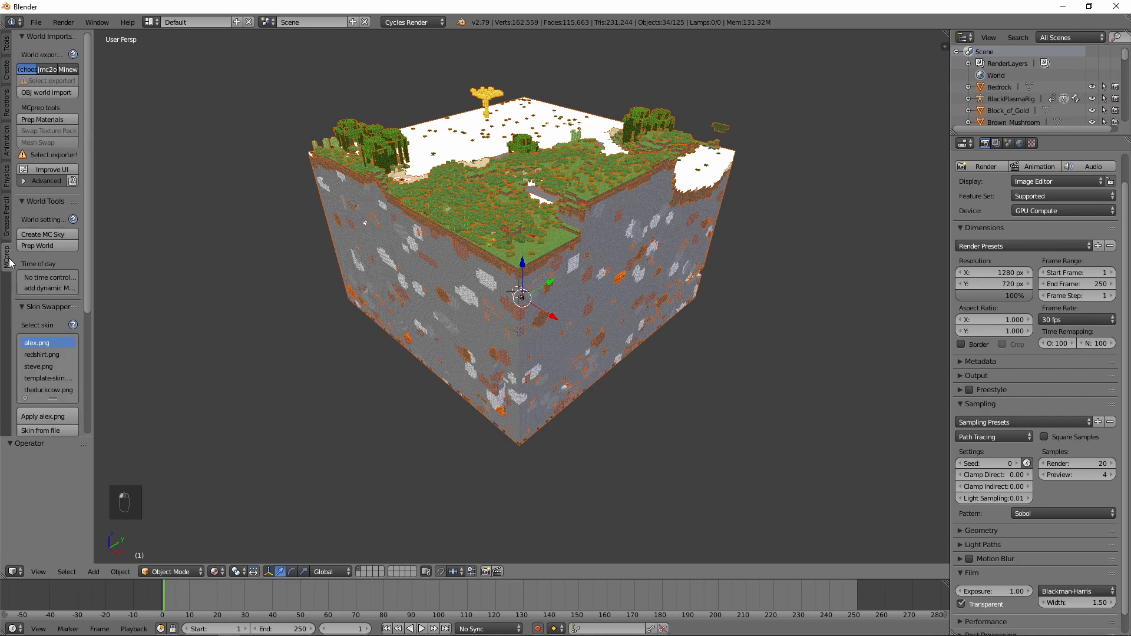
left_click(71, 69)
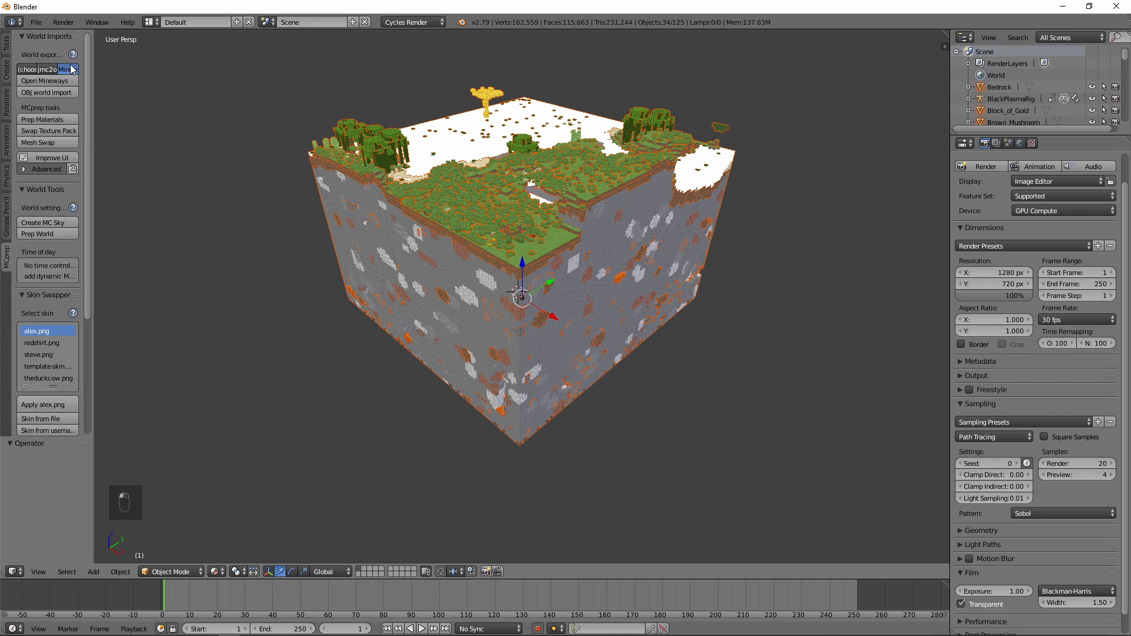
left_click(61, 119)
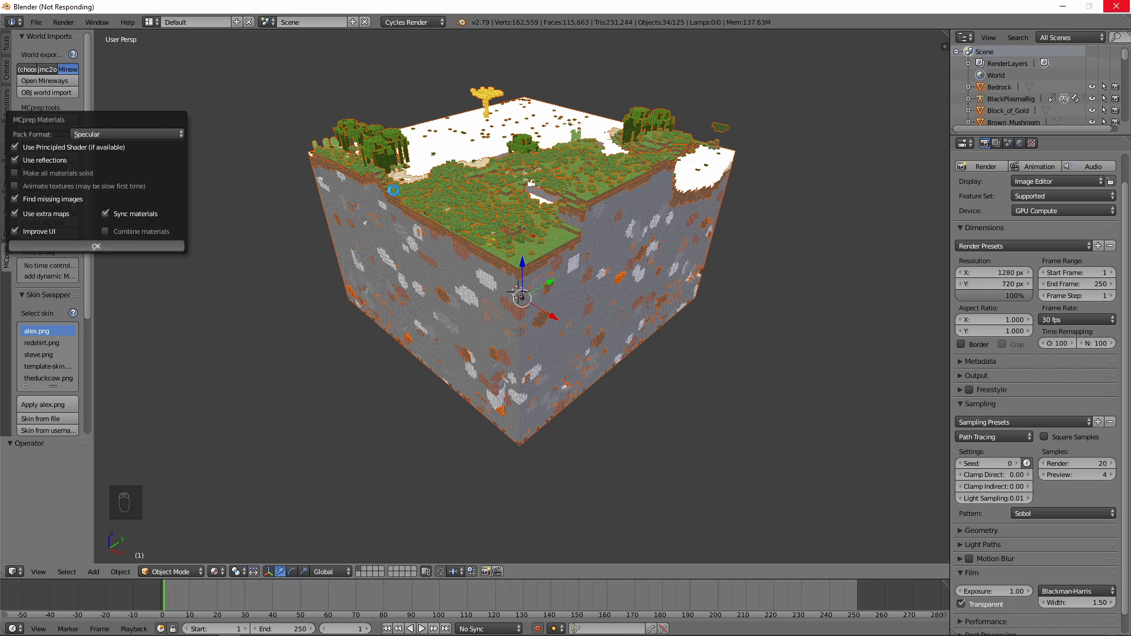
key("Return")
Set the viewport shading to Material, view the world from another side, and show the general object tools
mouse_move(483, 272)
middle_mouse_down()
mouse_move(509, 299)
mouse_move(501, 274)
middle_mouse_up()
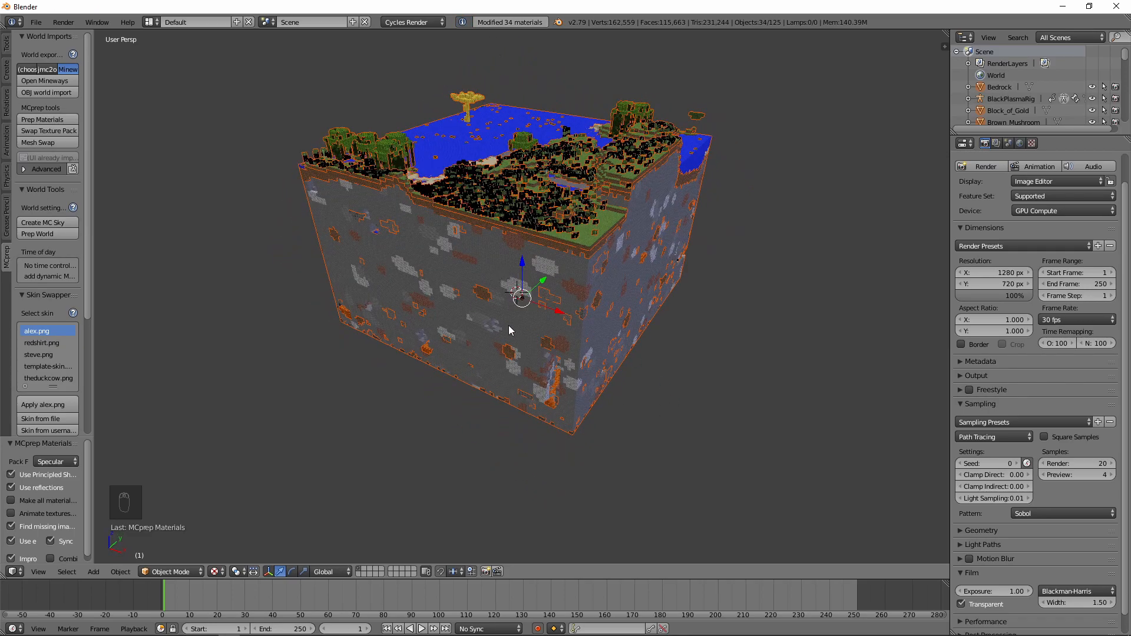
left_click(223, 573)
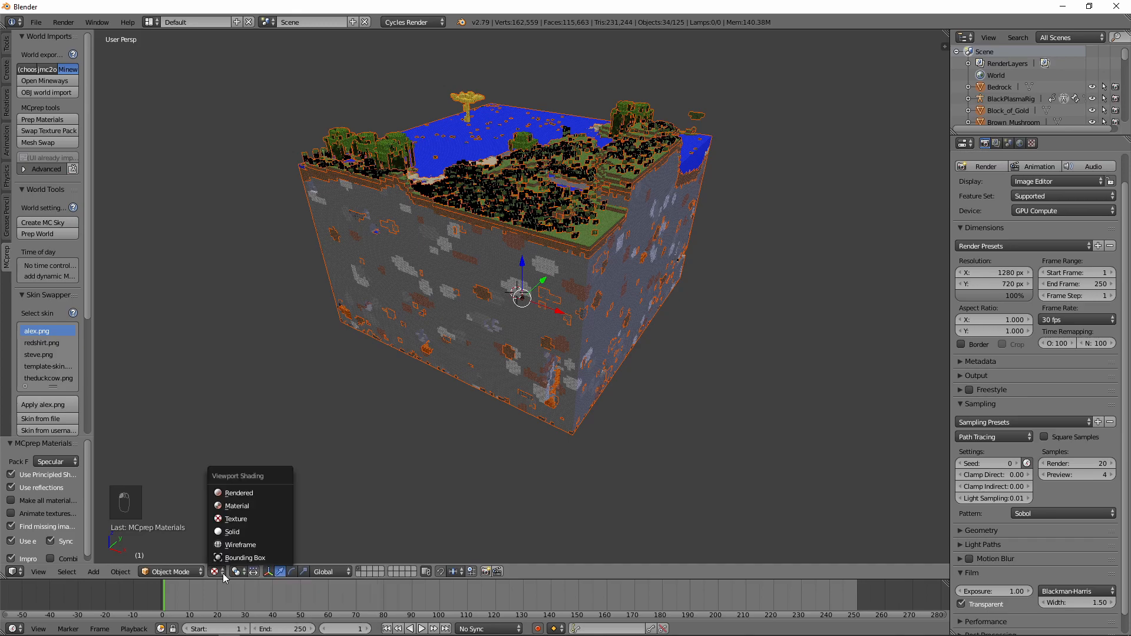
middle_click_drag(607, 295, 461, 290)
left_click(6, 43)
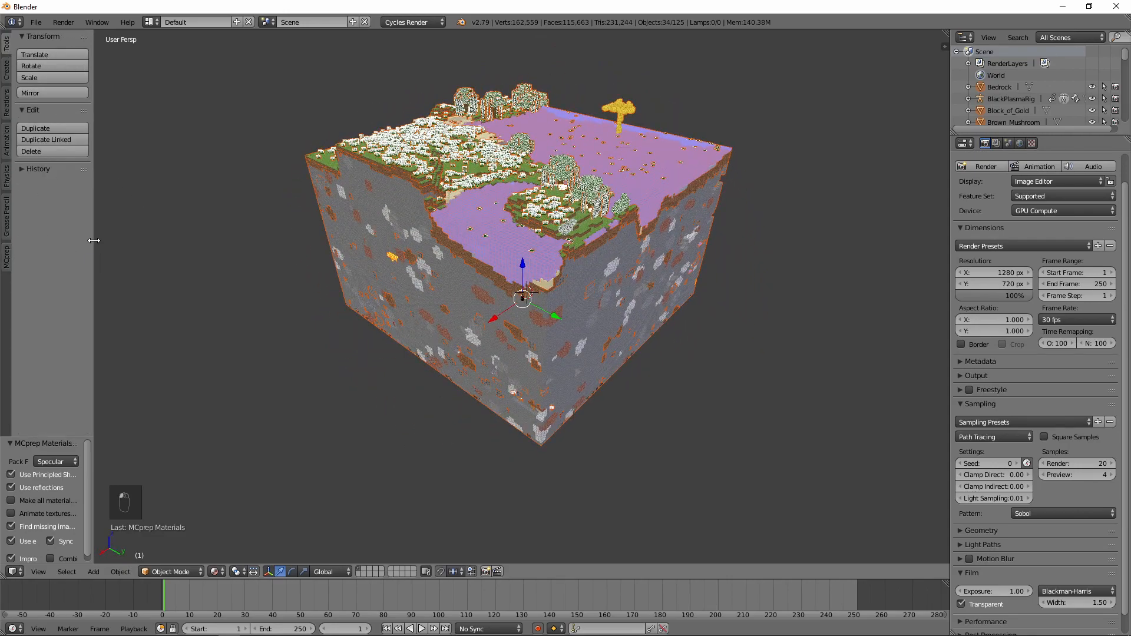
Lower the imported Minecraft world along the Z axis until its surface sits at the character's level
key("t")
middle_click_drag(525, 147, 567, 216)
left_click_drag(556, 579, 557, 595)
middle_click_drag(469, 289, 585, 242)
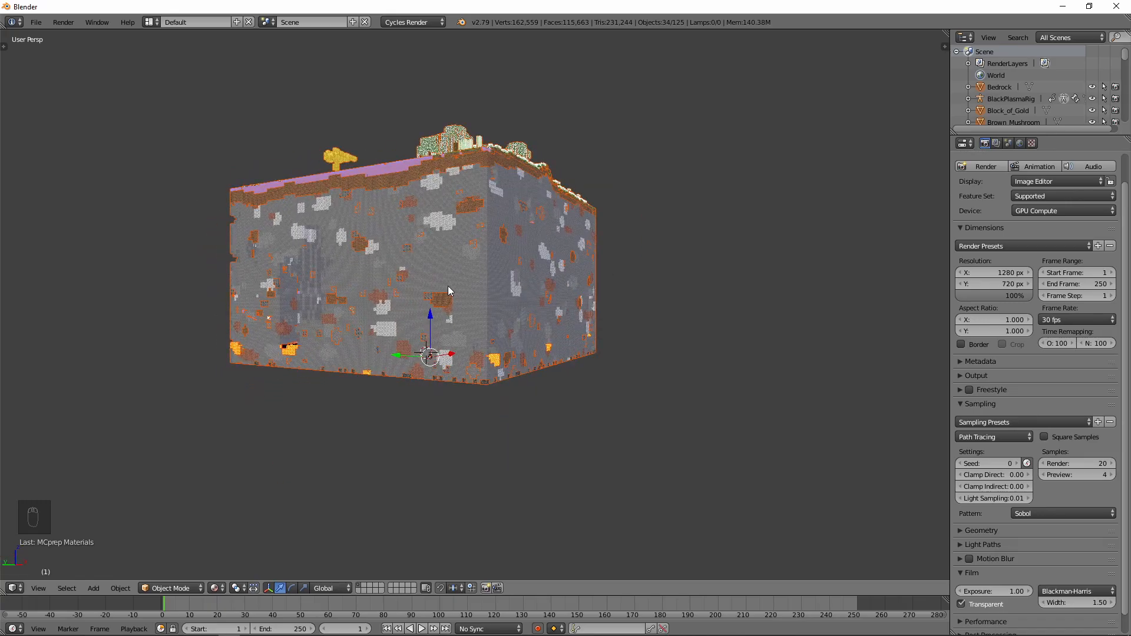
key("g")
key("z")
left_click_drag(452, 514, 454, 497)
left_click(455, 489)
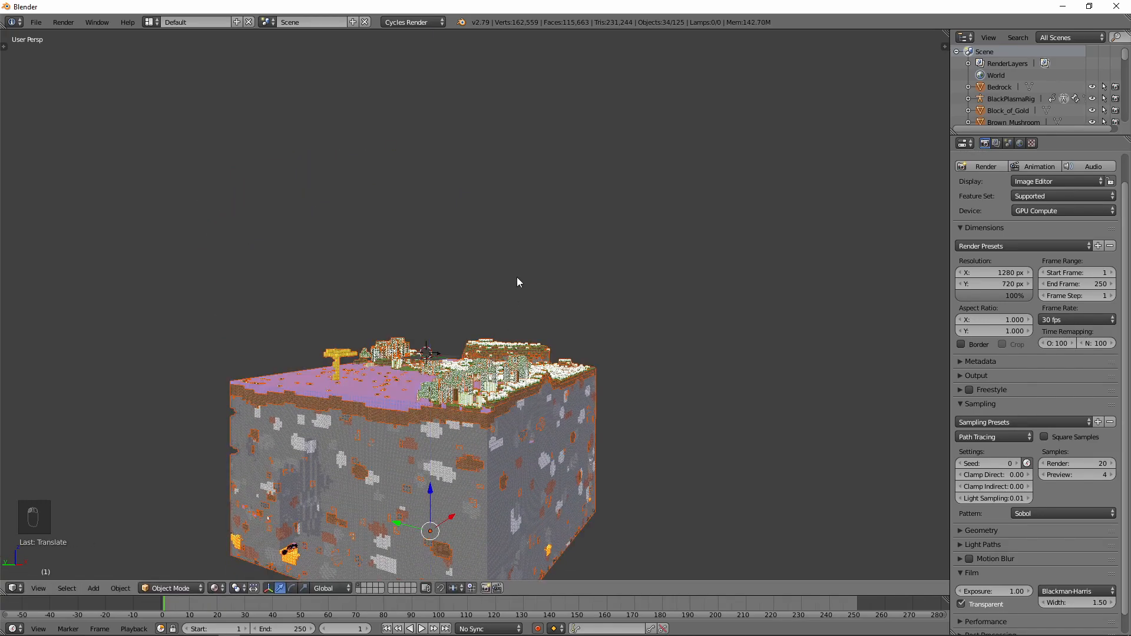
Fly the camera to frame the character above the water and preview the shot in rendered shading
key("KP_0")
key("shift+f")
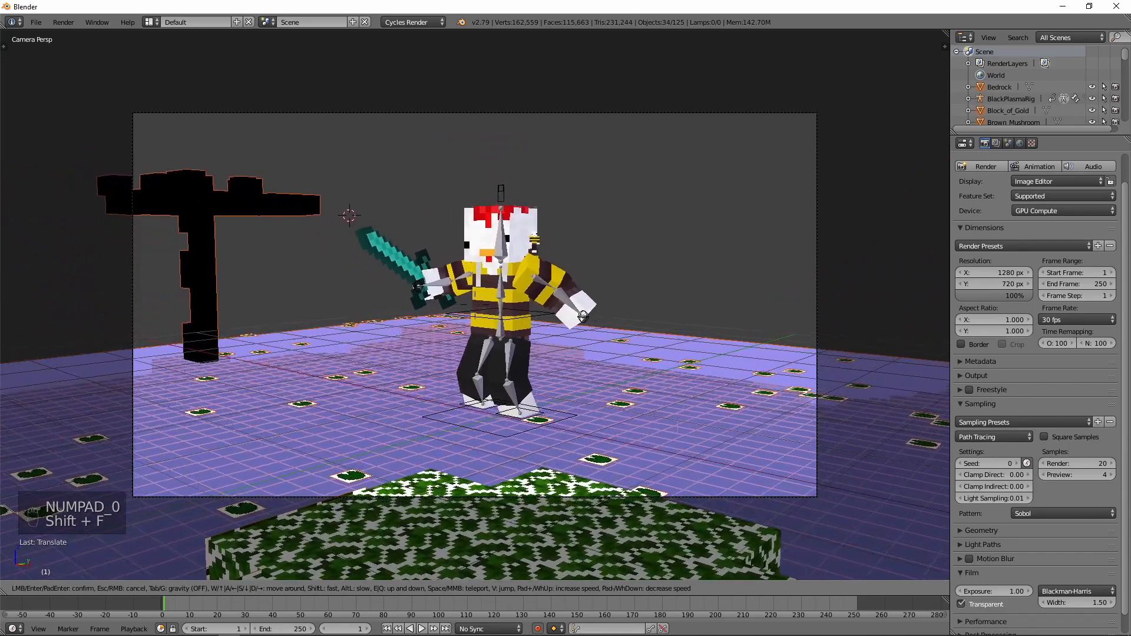
key("F12")
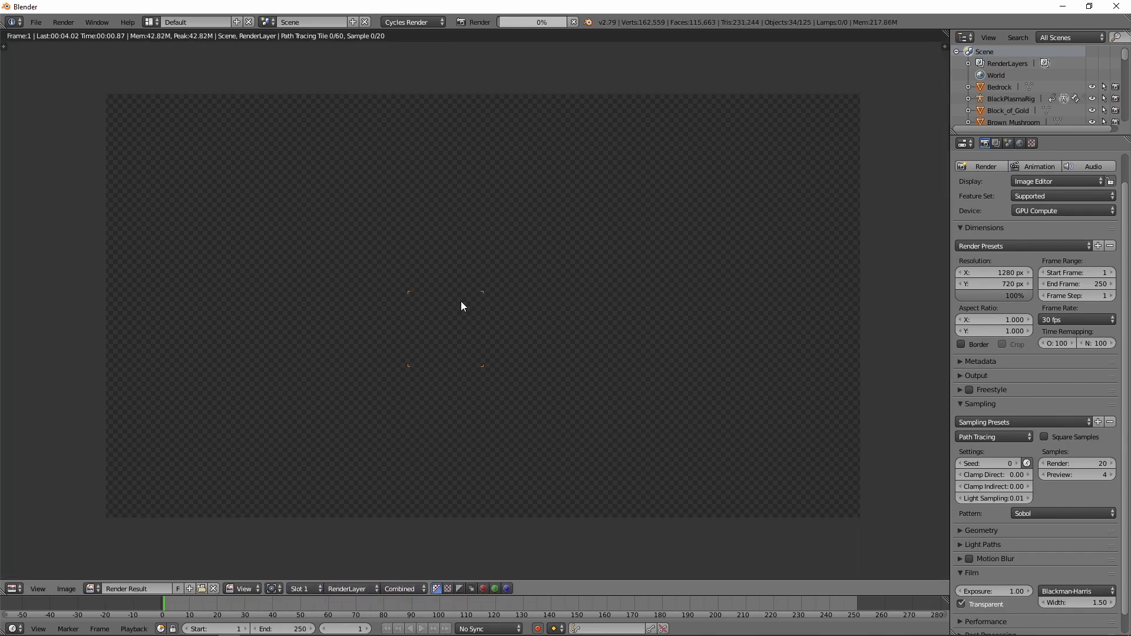
key("Escape")
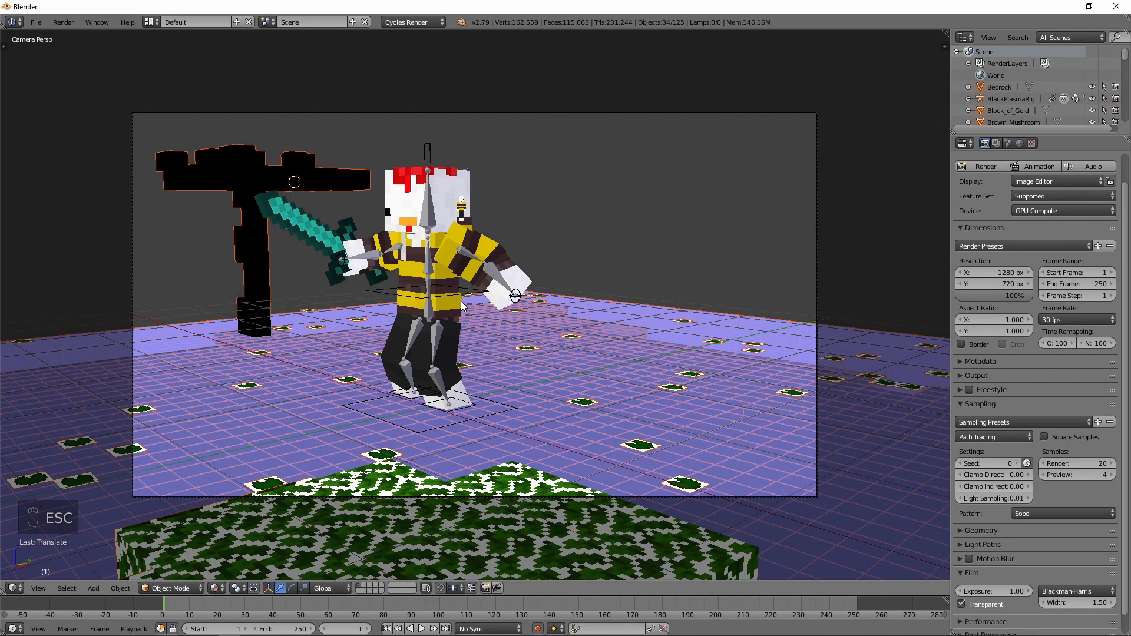
key("shift+z")
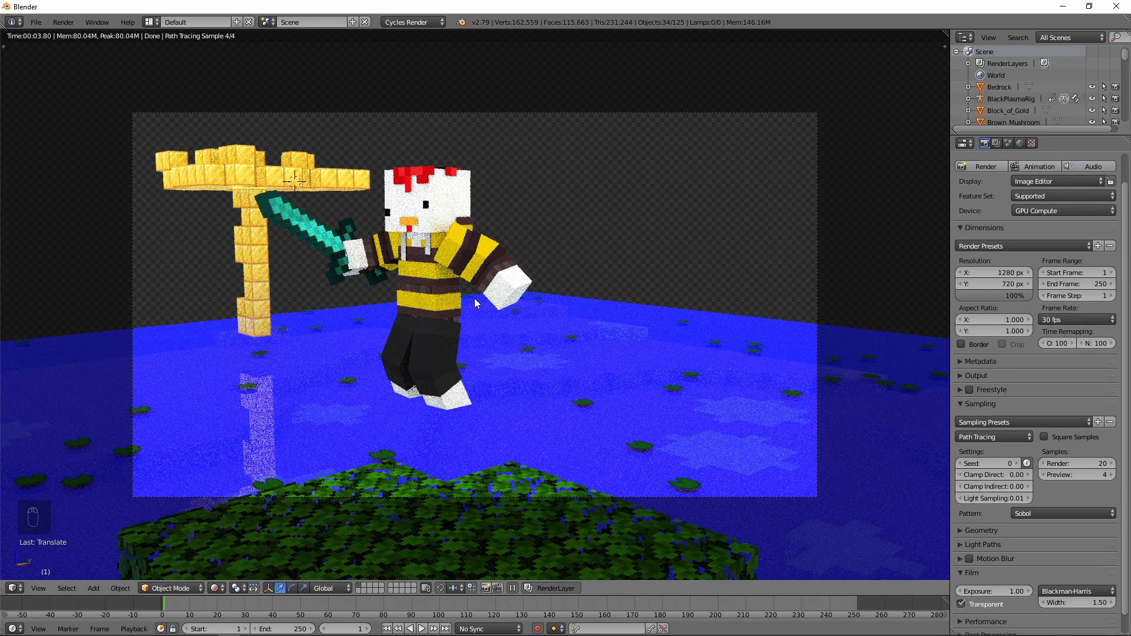
key("shift+z")
Enable nodes for the world surface and set its background color to an Environment Texture
middle_click_drag(475, 298, 692, 272)
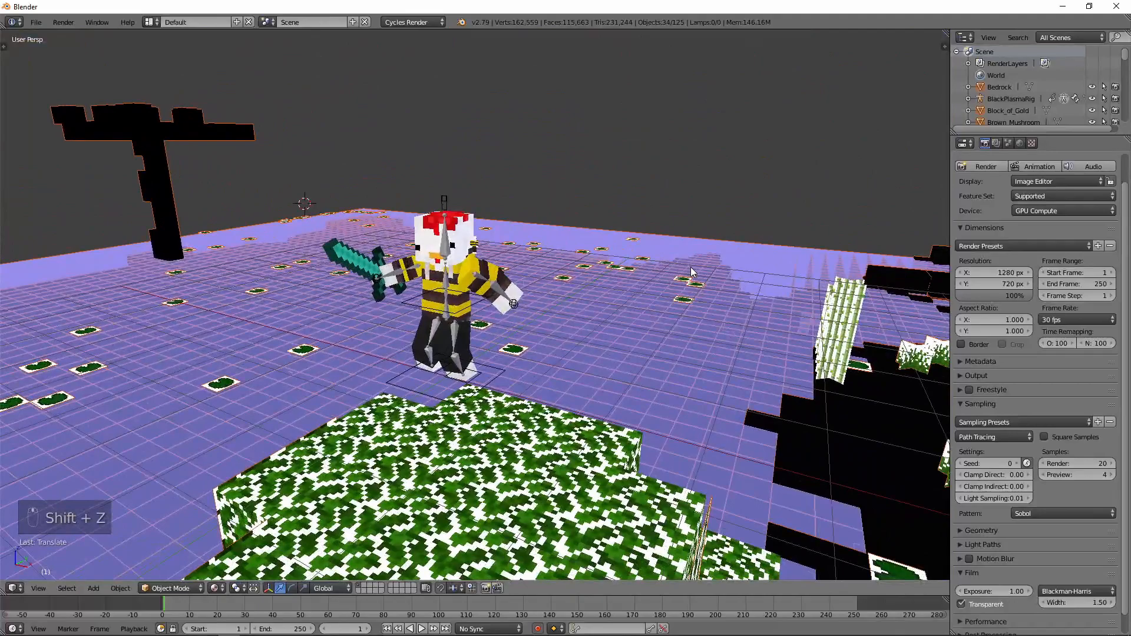
middle_click_drag(535, 182, 691, 164)
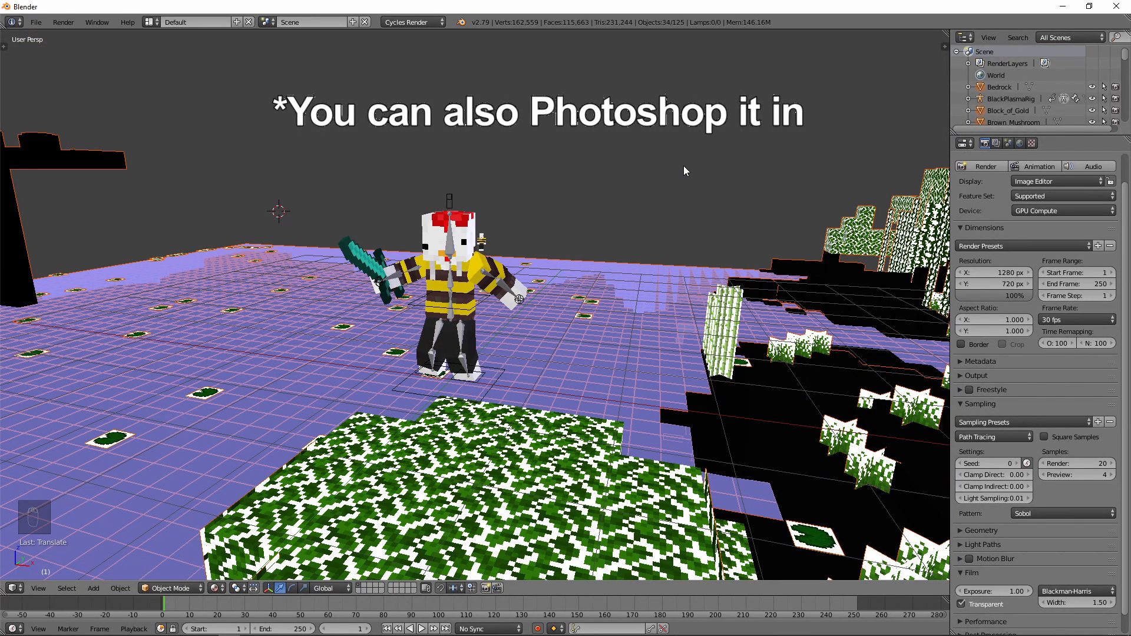
left_click(1019, 143)
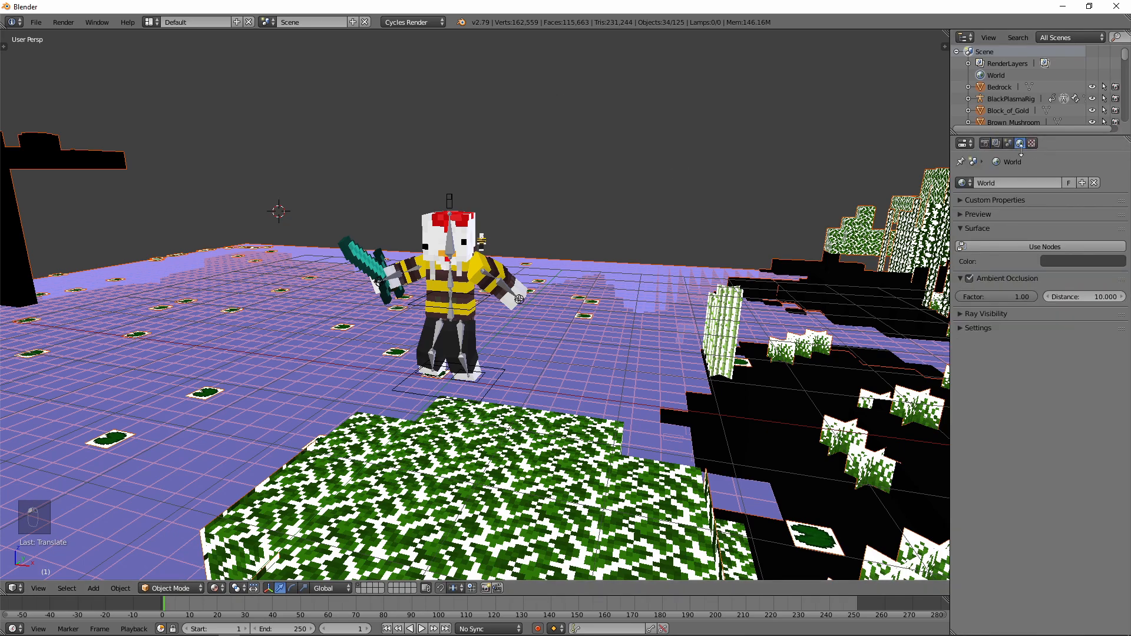
left_click(992, 246)
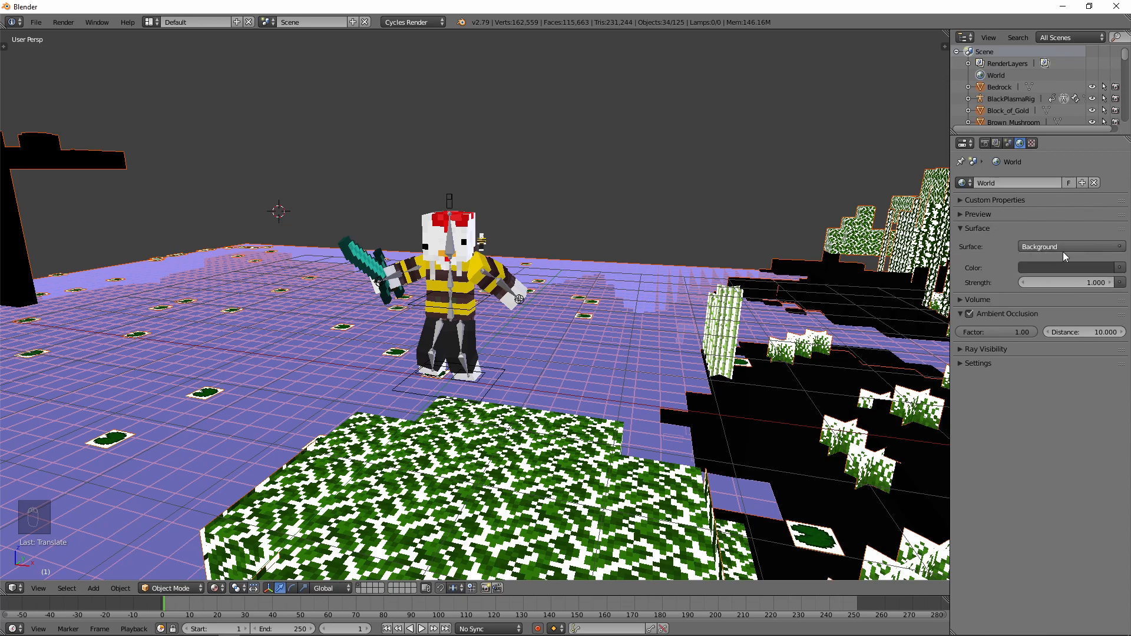
left_click(1120, 272)
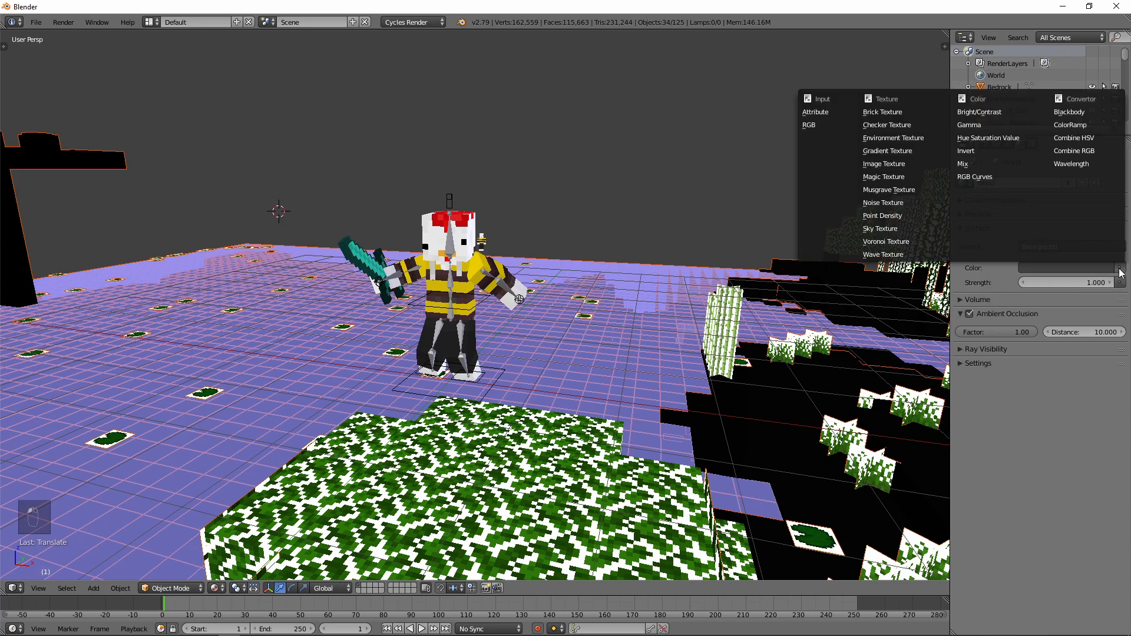
left_click(898, 140)
middle_click_drag(759, 228, 740, 236)
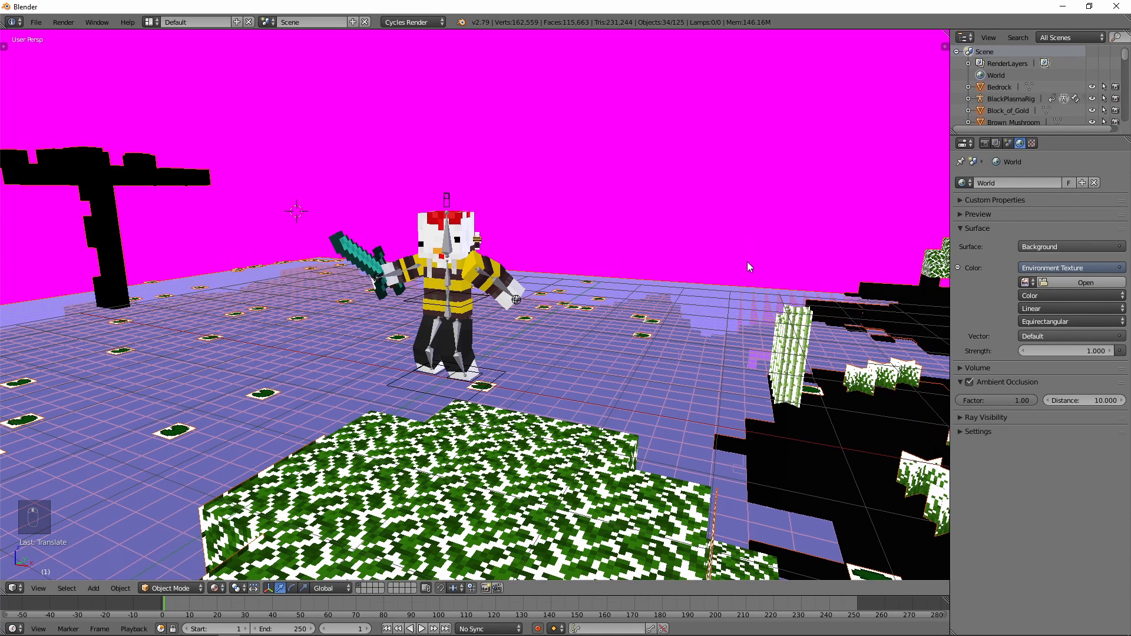
Load sky_lightblue_adjusted.jpg from the Minecraft Environment folder's Skys subfolder as the world's environment image
left_click(1061, 281)
left_click(53, 203)
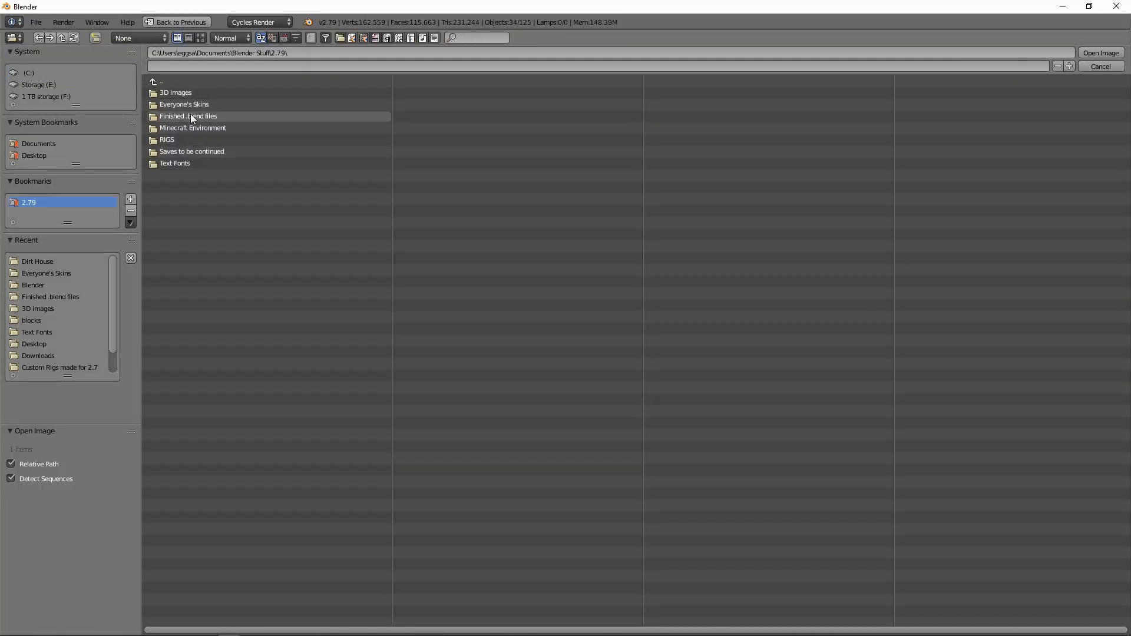
left_click(186, 129)
left_click(179, 141)
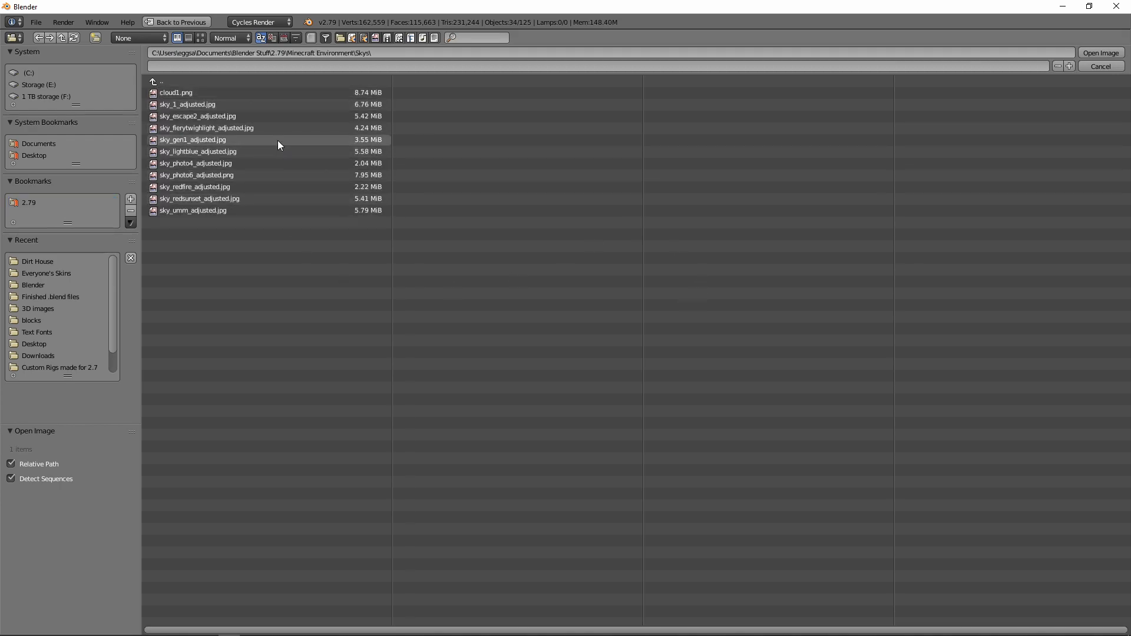
left_click(196, 37)
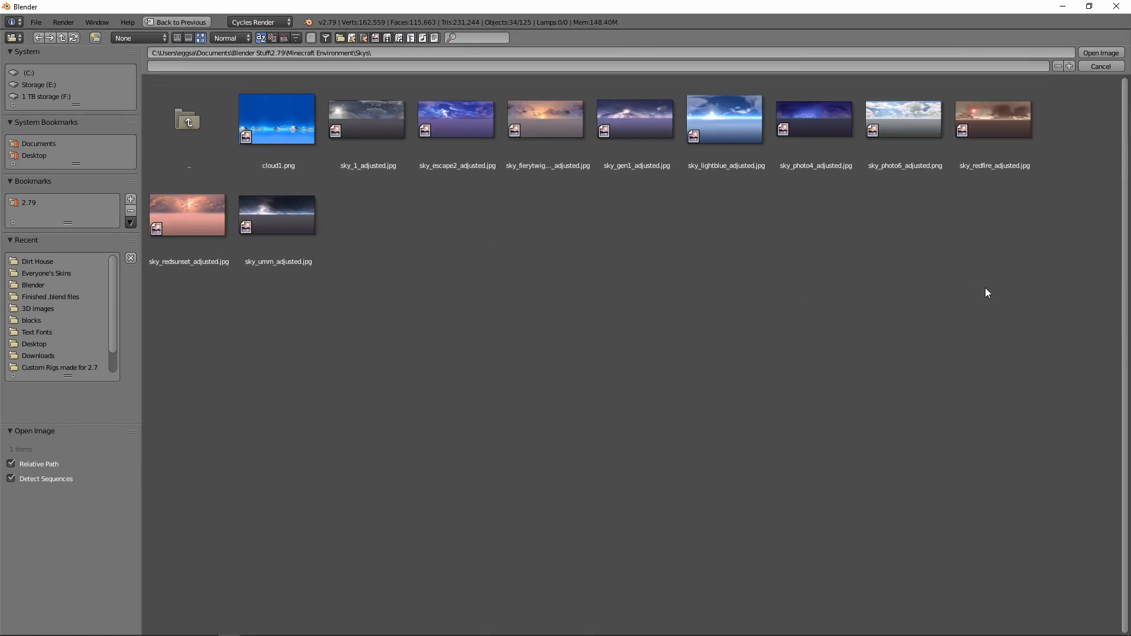
left_click(751, 133)
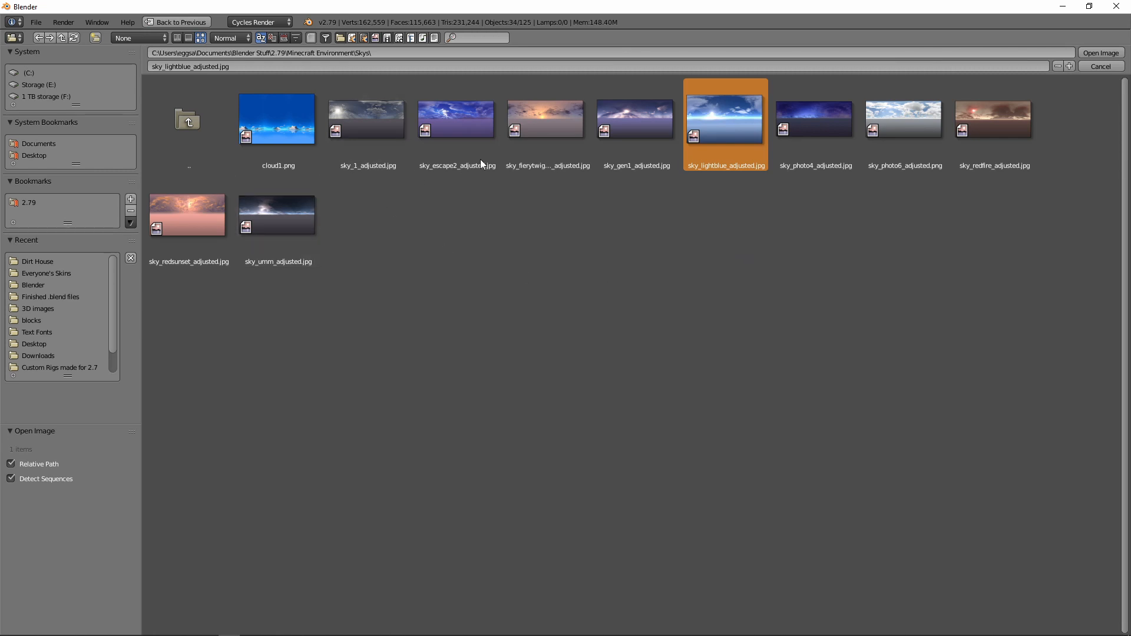
left_click(1101, 53)
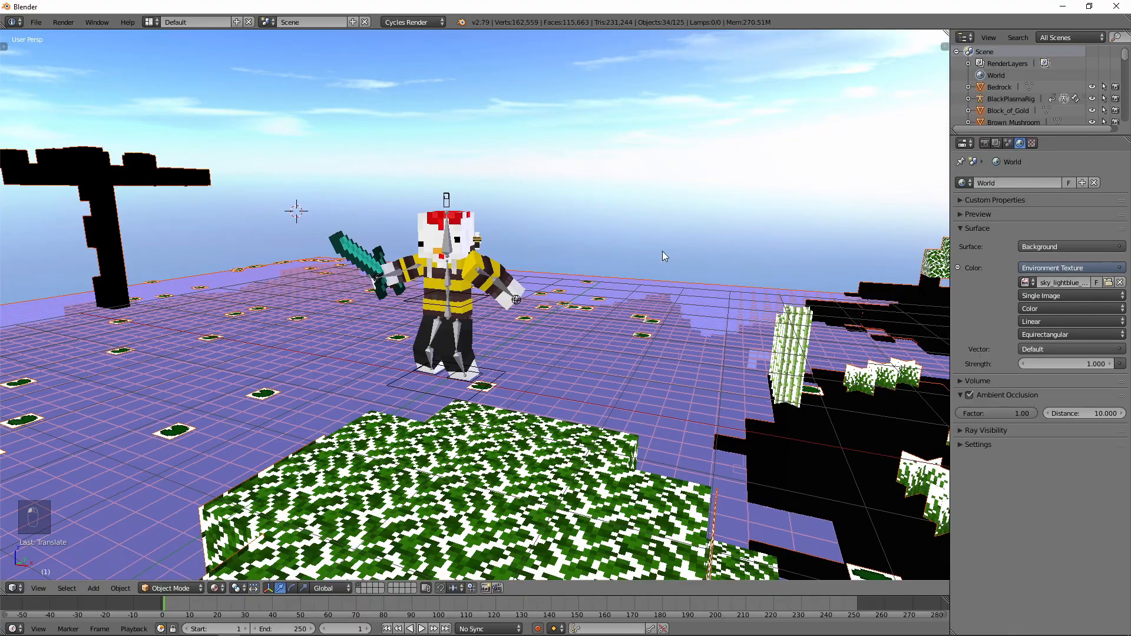
Reframe the camera so the character stands before the bright sun beside the vine-covered tree, and preview the shot in rendered shading
scroll(701, 242, "down", 10)
middle_click_drag(659, 253, 754, 288)
scroll(681, 250, "down", 4)
scroll(643, 290, "up", 8)
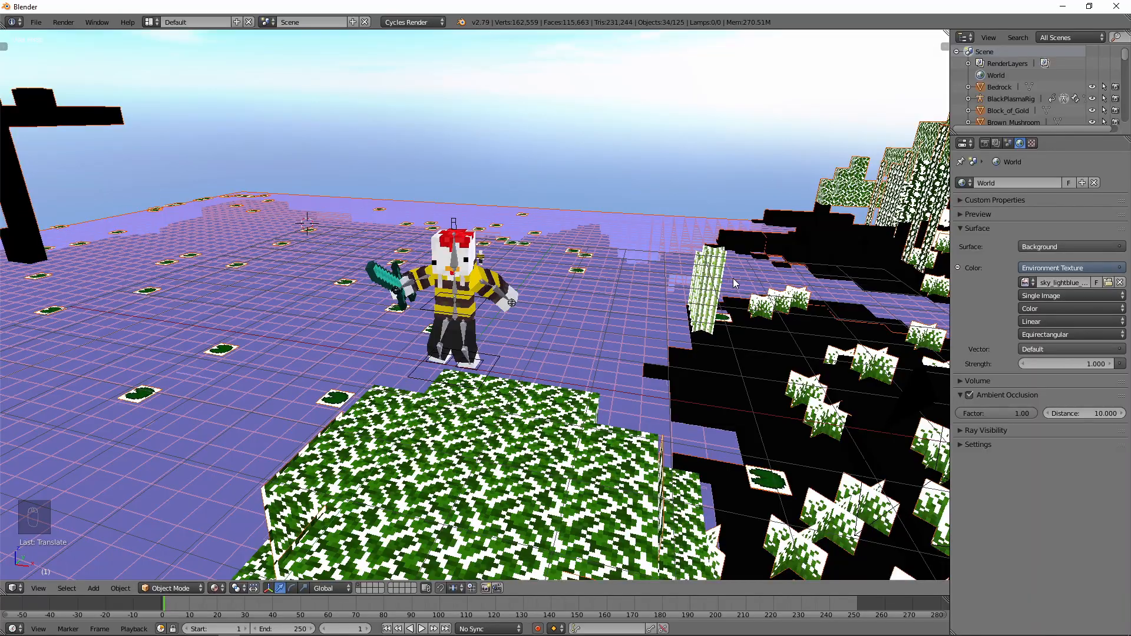
middle_click_drag(733, 278, 735, 243)
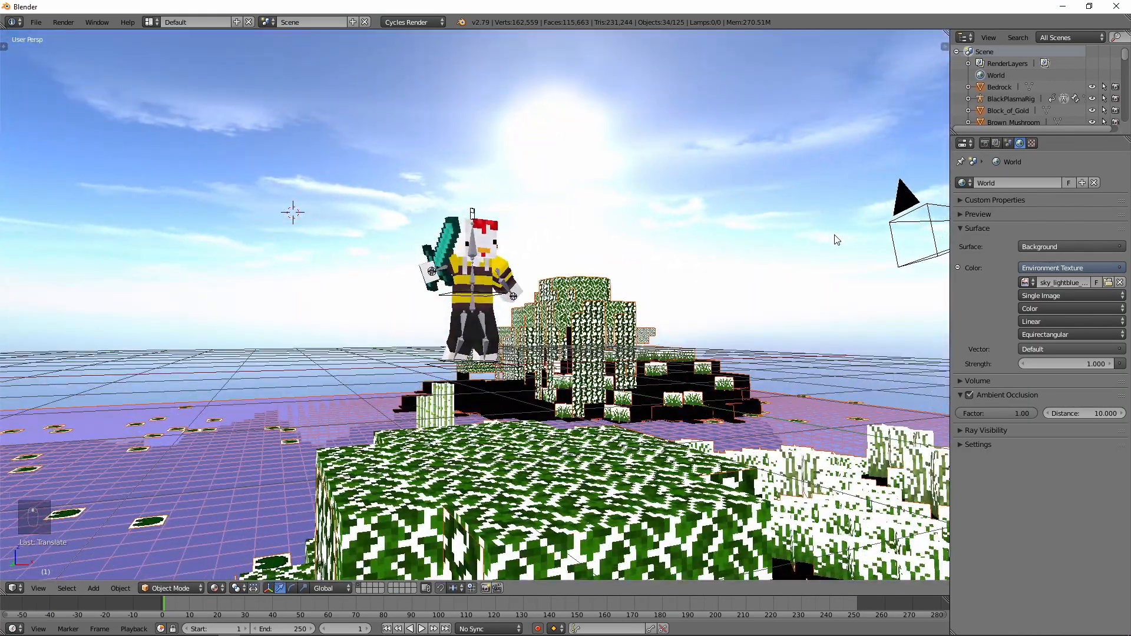
key("KP_0")
key("shift+f")
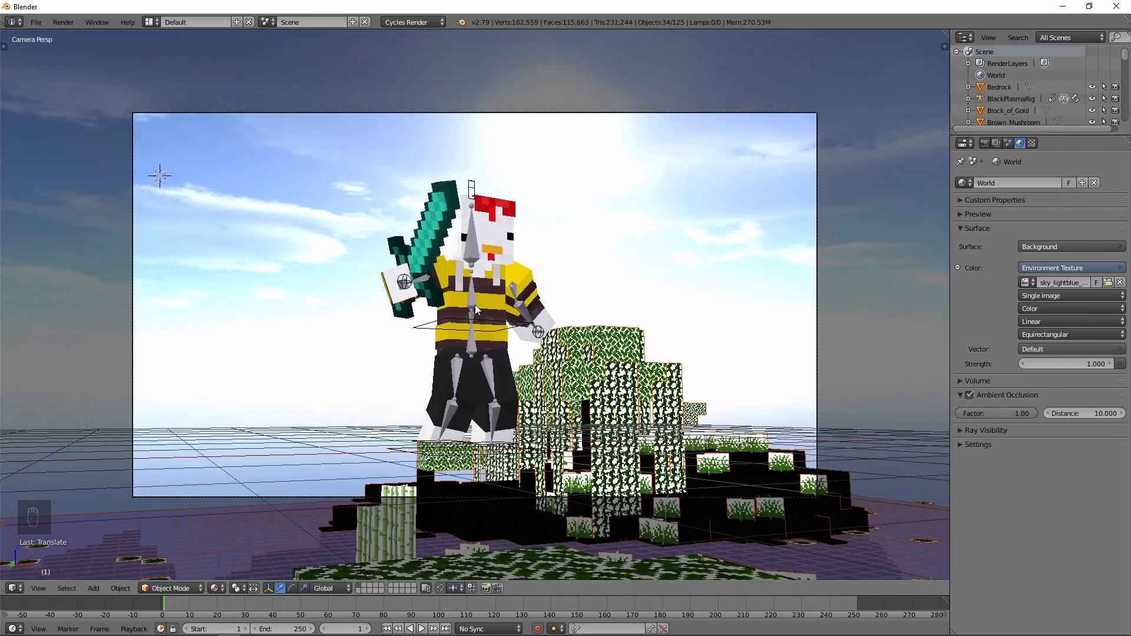
left_click(475, 305)
key("shift+z")
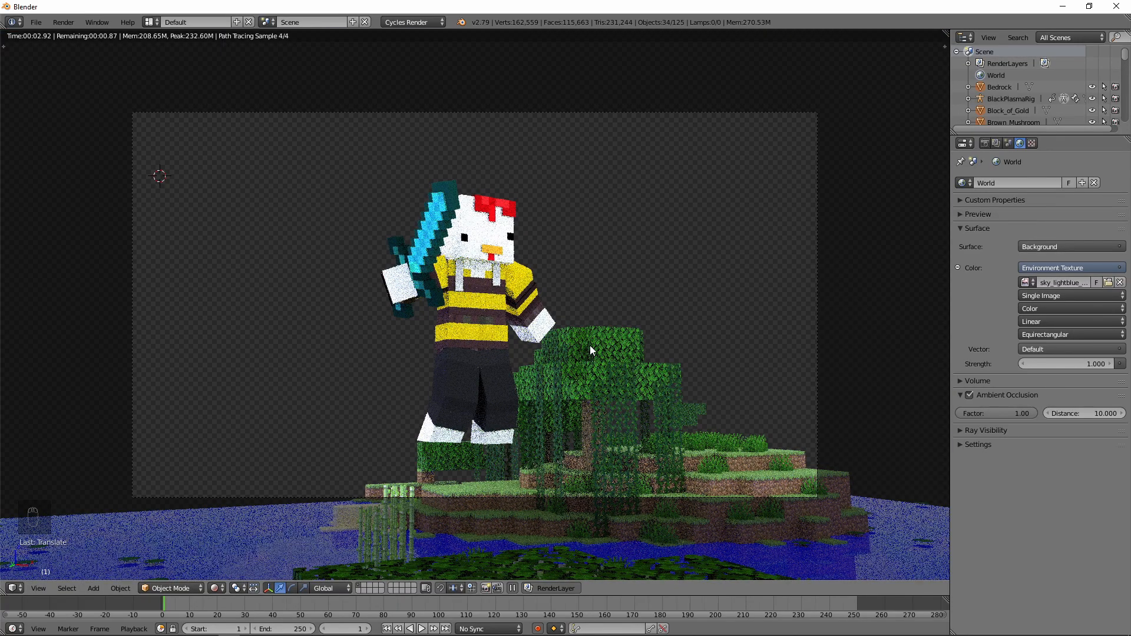
Turn off the Transparent film option and preview the camera view with the sky in rendered shading
key("shift+z")
left_click(984, 143)
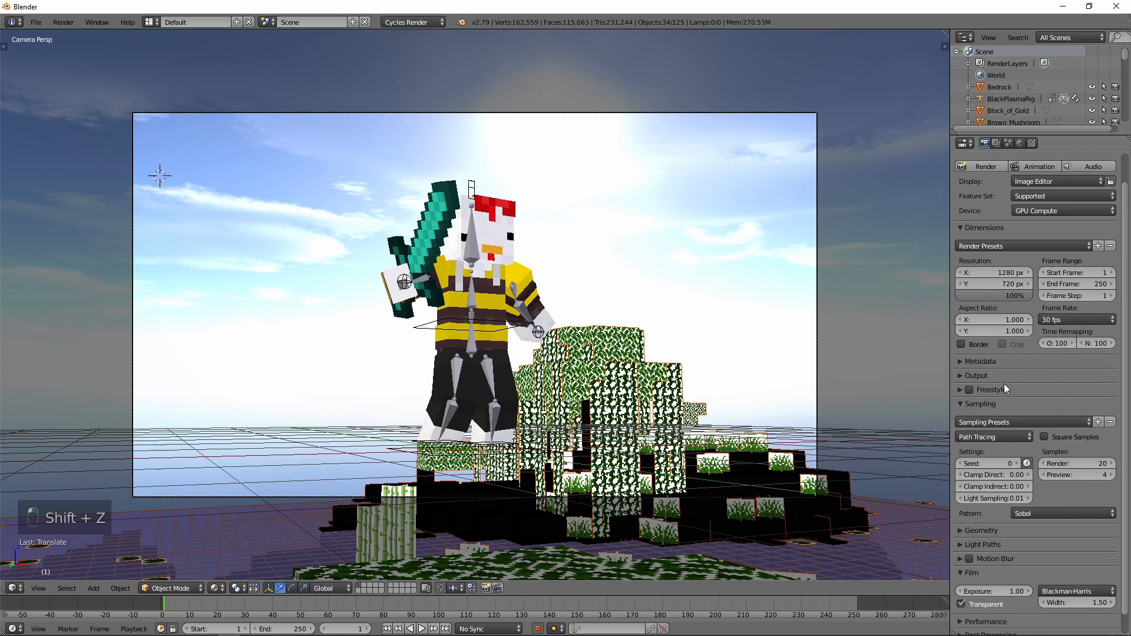
left_click(1005, 405)
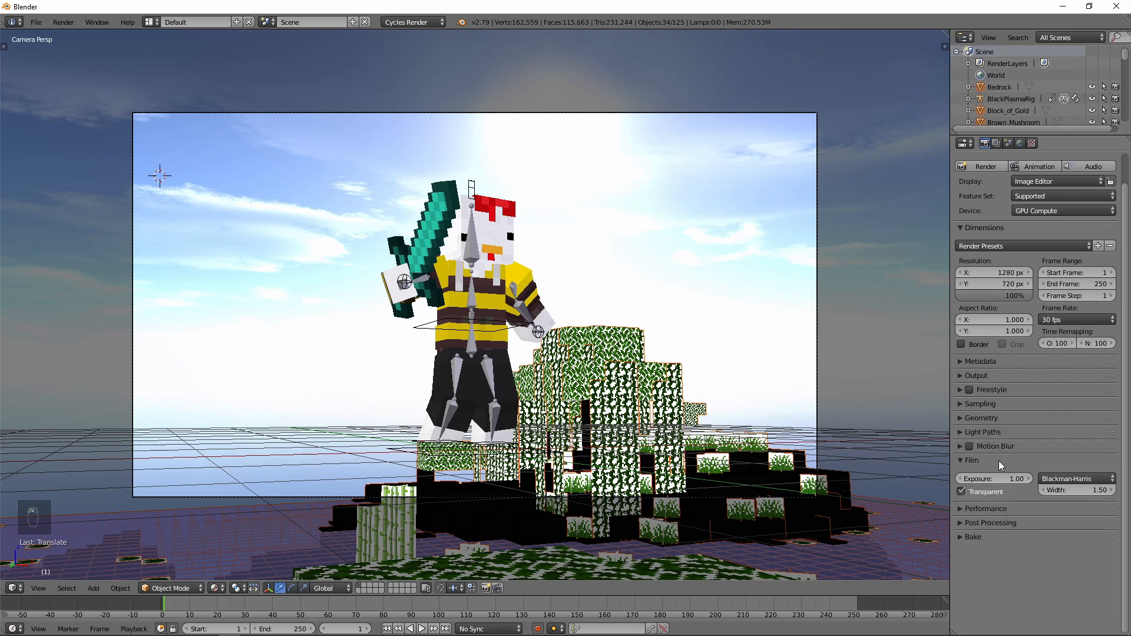
left_click(961, 491)
key("shift+z")
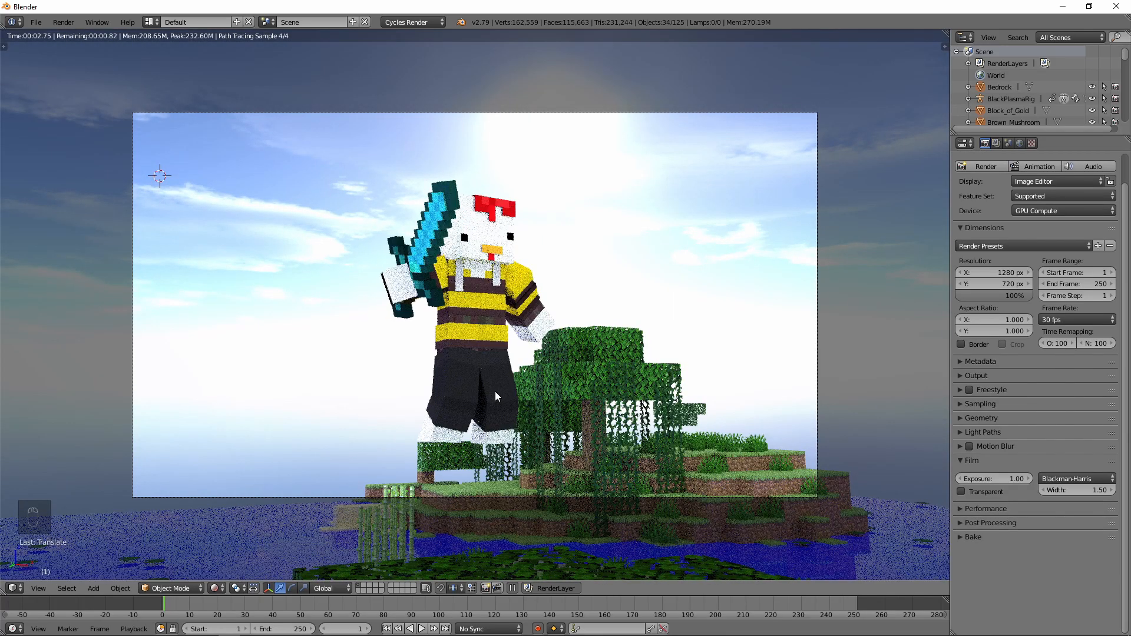
Toggle the viewport's World Background display option off and back on
middle_click_drag(495, 391, 603, 240)
key("n")
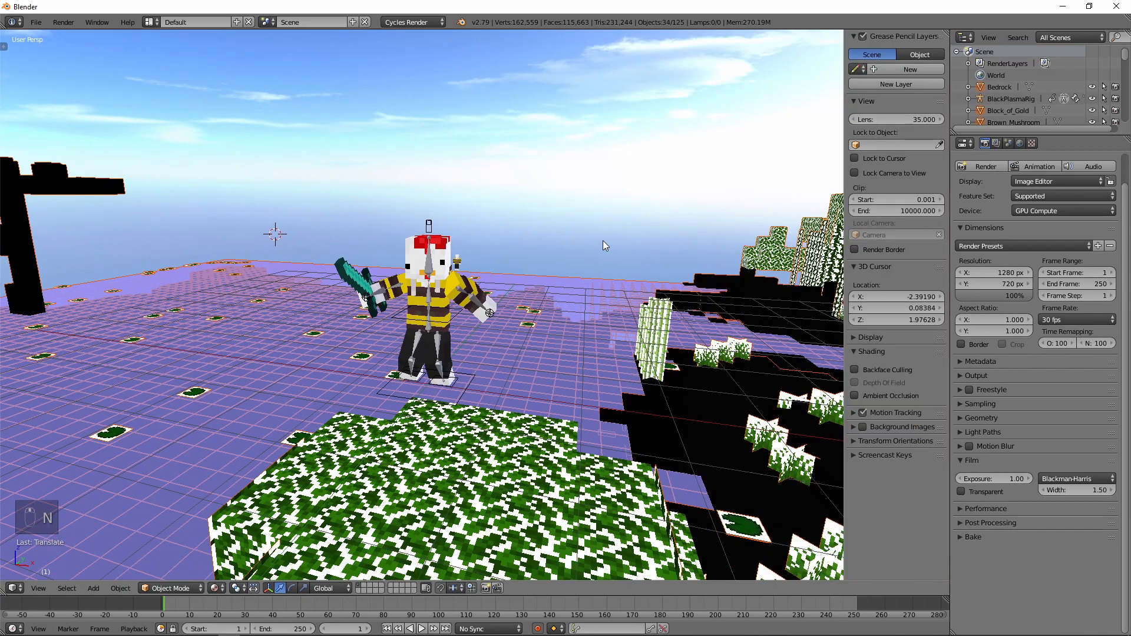
left_click(896, 337)
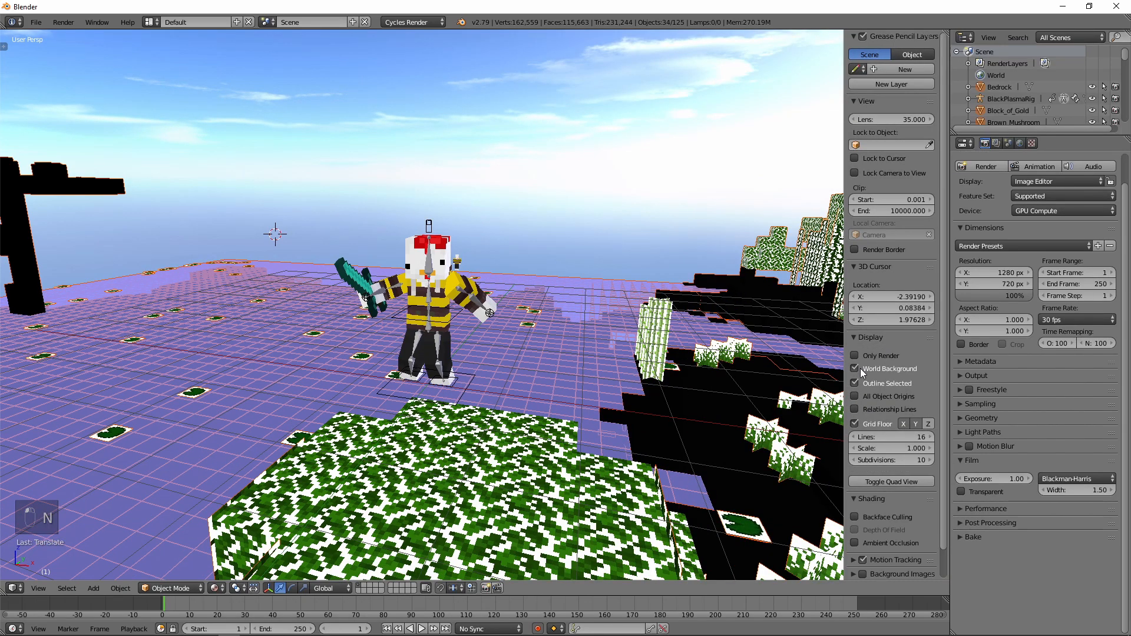
left_click(860, 368)
left_click(860, 369)
key("n")
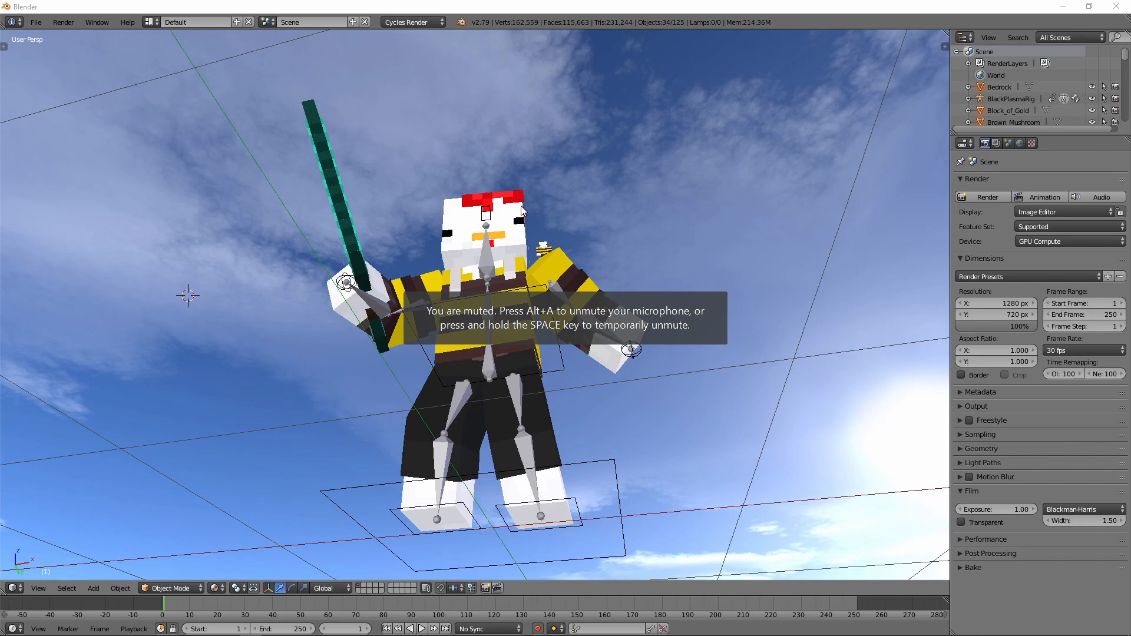
Start a render of the camera shot with the sky background and view the render result
middle_click_drag(641, 214, 642, 211)
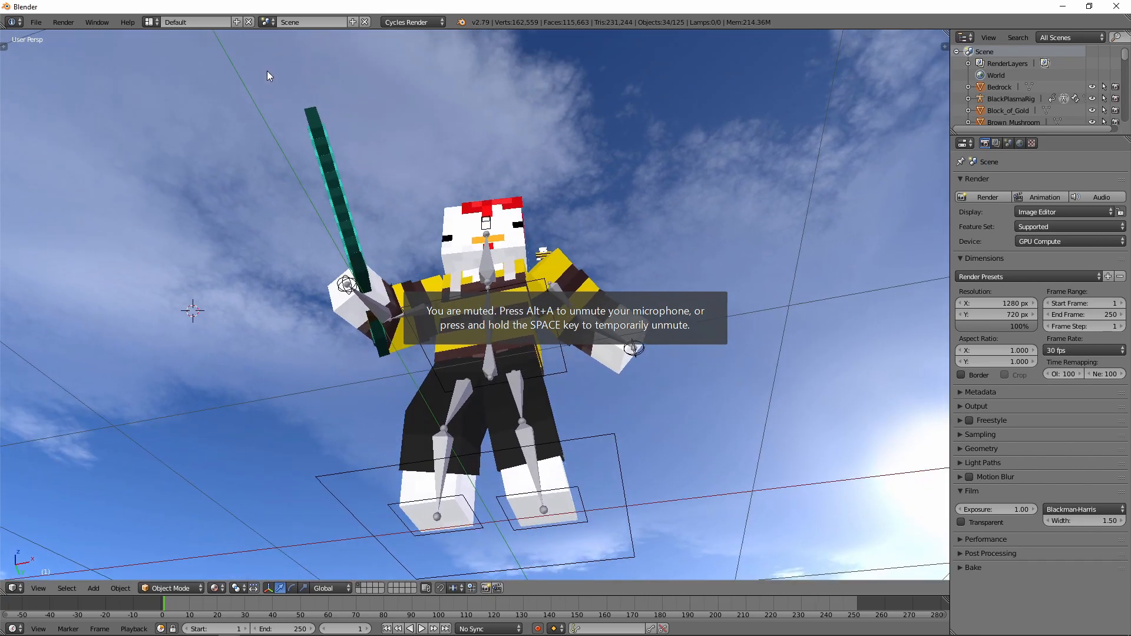
key("F12")
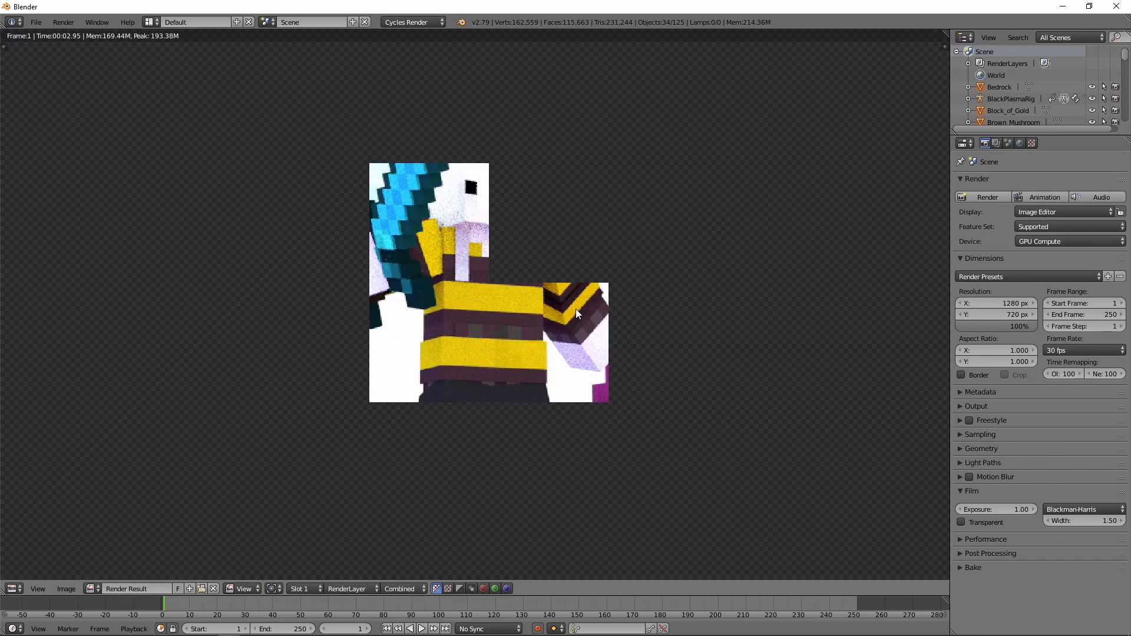
middle_click_drag(666, 285, 663, 288)
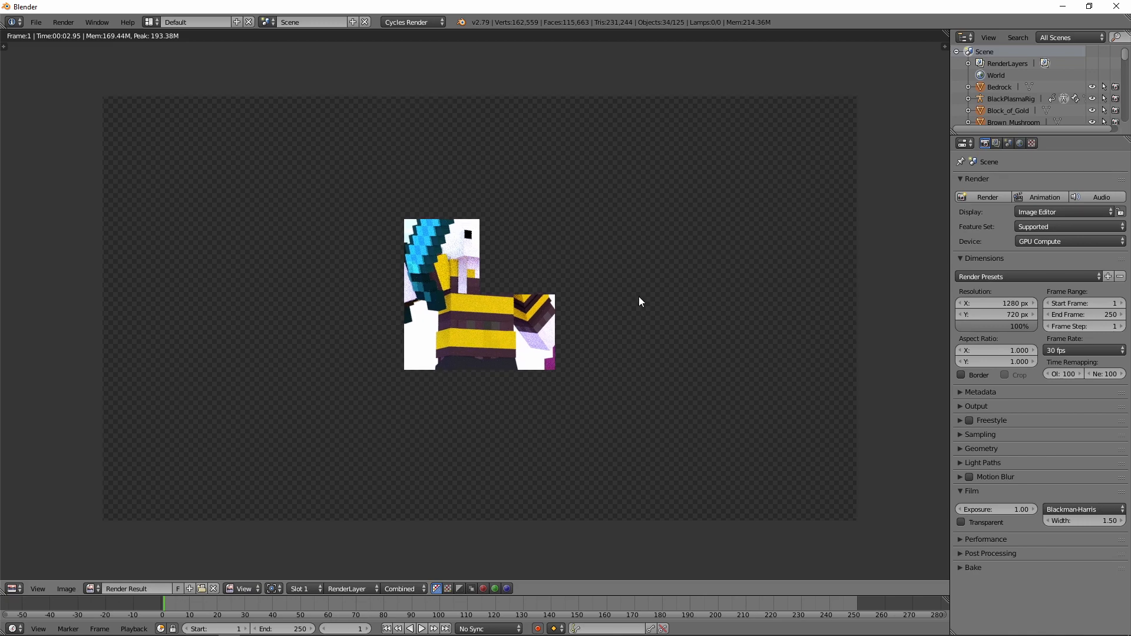
Save the rendered image in the 3D images folder under the file name asdasdasdasdwdawd
key("F3")
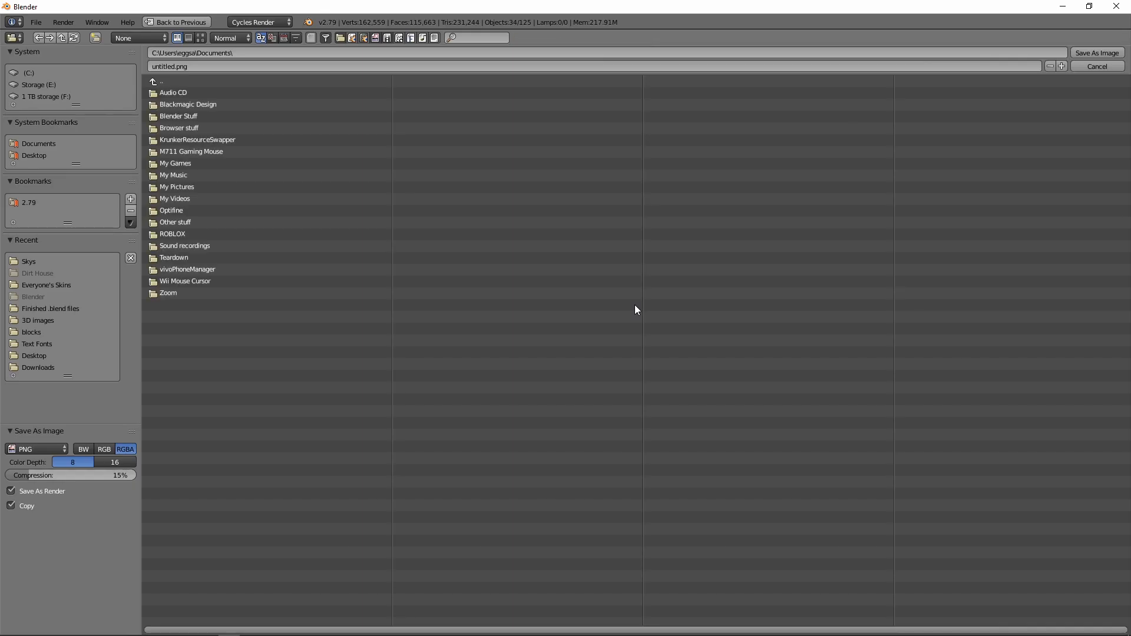
left_click(43, 205)
left_click(179, 93)
left_click(183, 66)
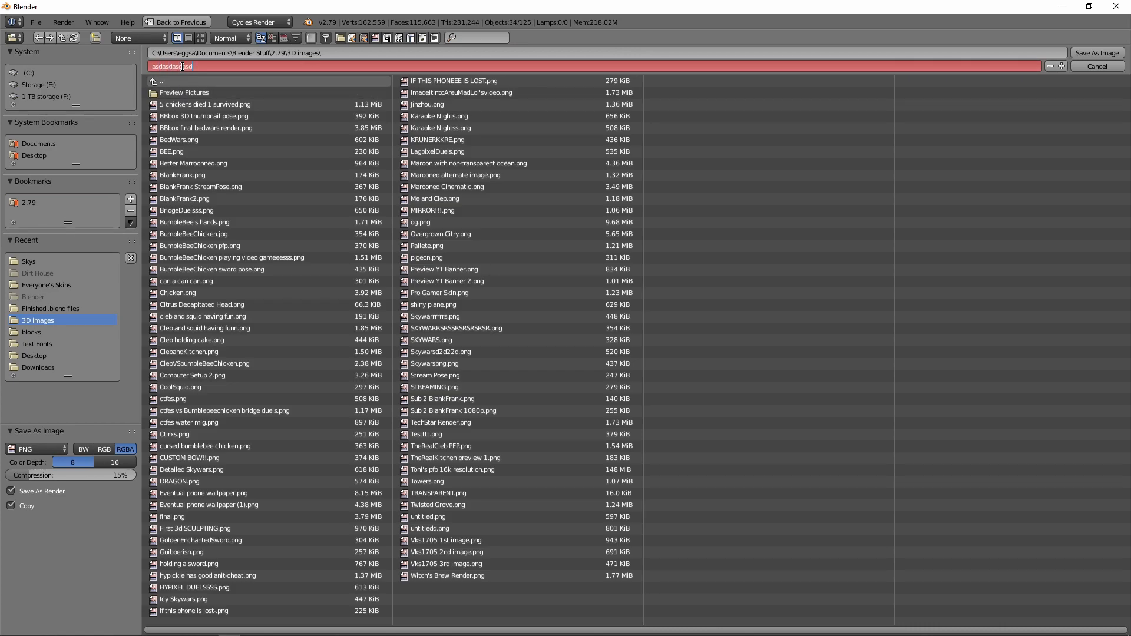
type("asdasdasdasdwdawd")
key("Return")
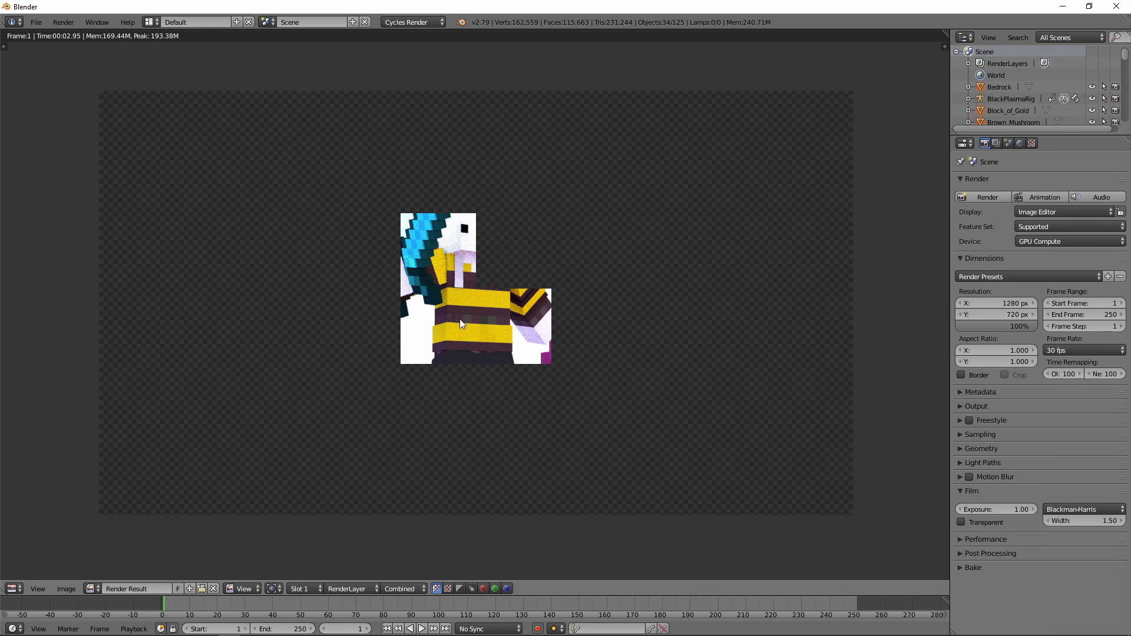
Save the render result again as an image named asdasdasd and return to the 3D view
key("F3")
left_click(273, 65)
type("asdasdasd")
left_click(1090, 52)
key("Escape")
middle_click_drag(668, 217, 663, 244)
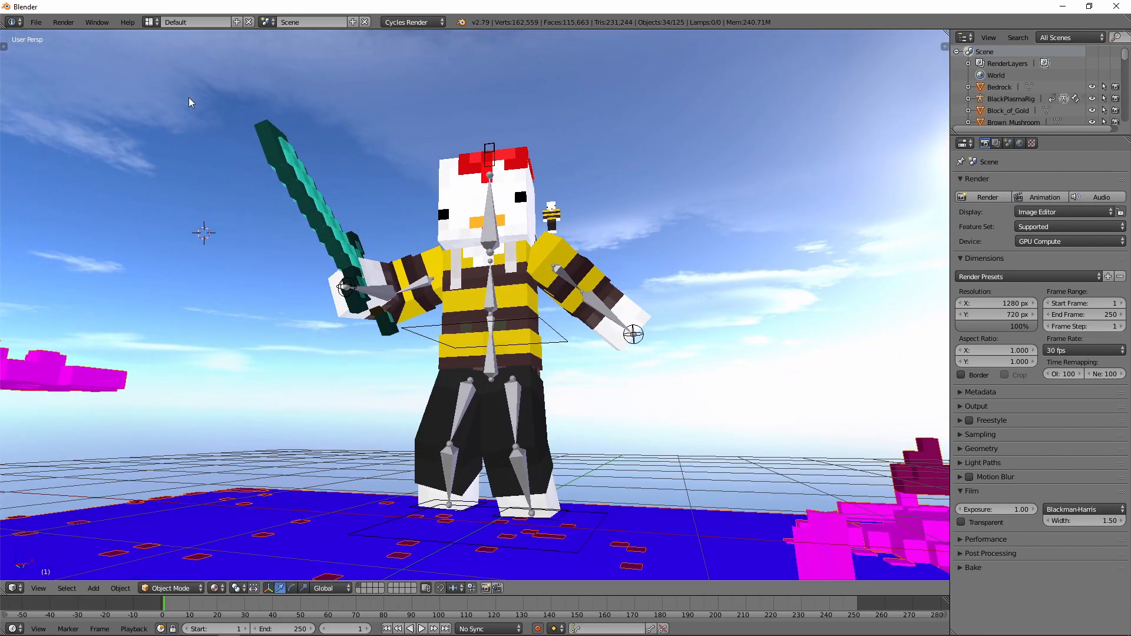
left_click(46, 22)
left_click(61, 125)
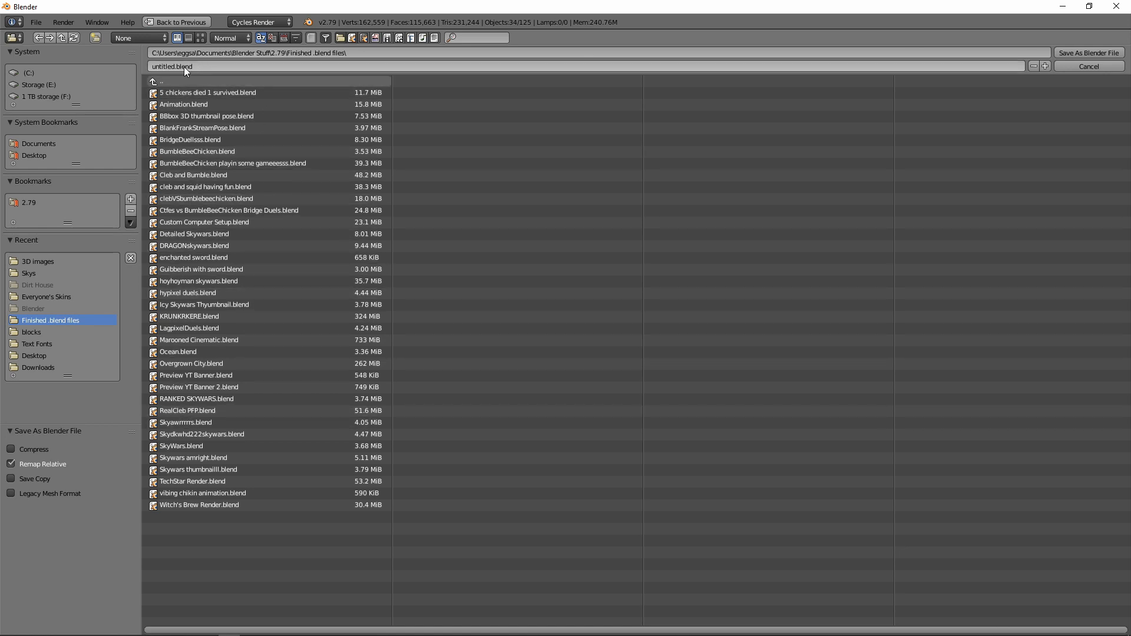
left_click(1079, 63)
scroll(643, 239, "down", 7)
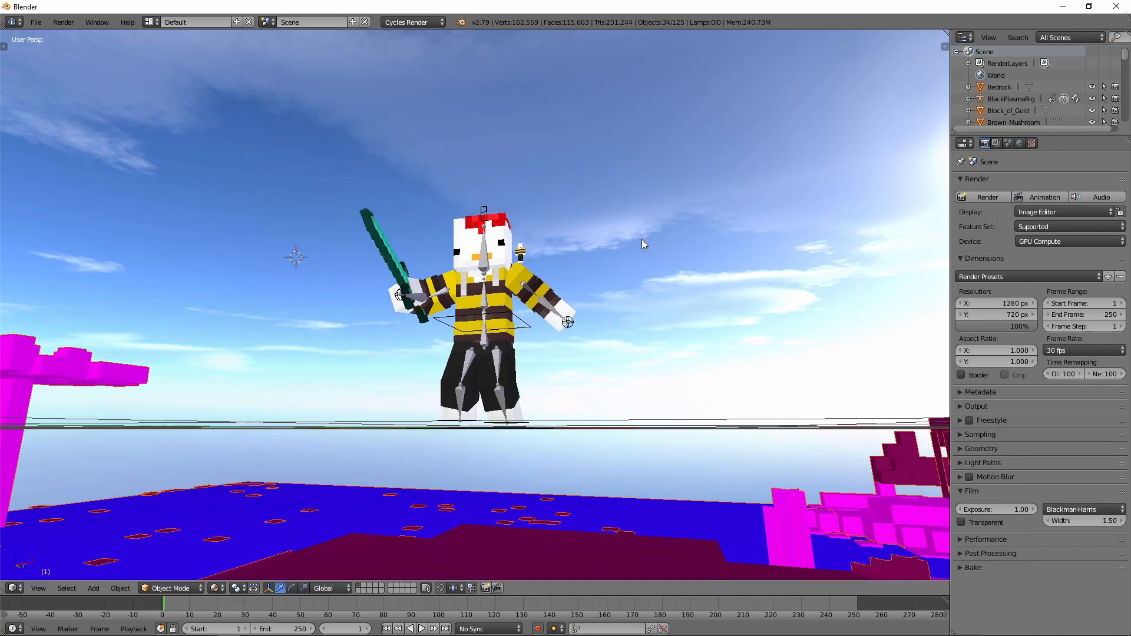
middle_click_drag(645, 239, 737, 290)
scroll(737, 295, "down", 8)
middle_click_drag(709, 356, 313, 100)
scroll(648, 347, "up", 10)
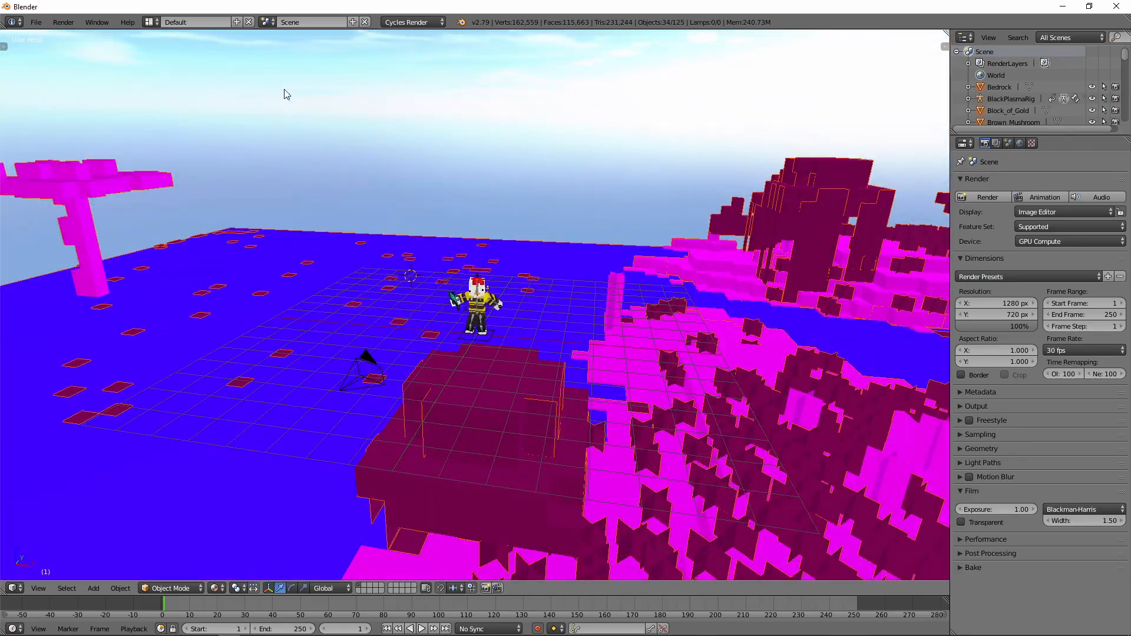
Save the project in the Finished .blend files folder under the file name test tutorial render
left_click(39, 24)
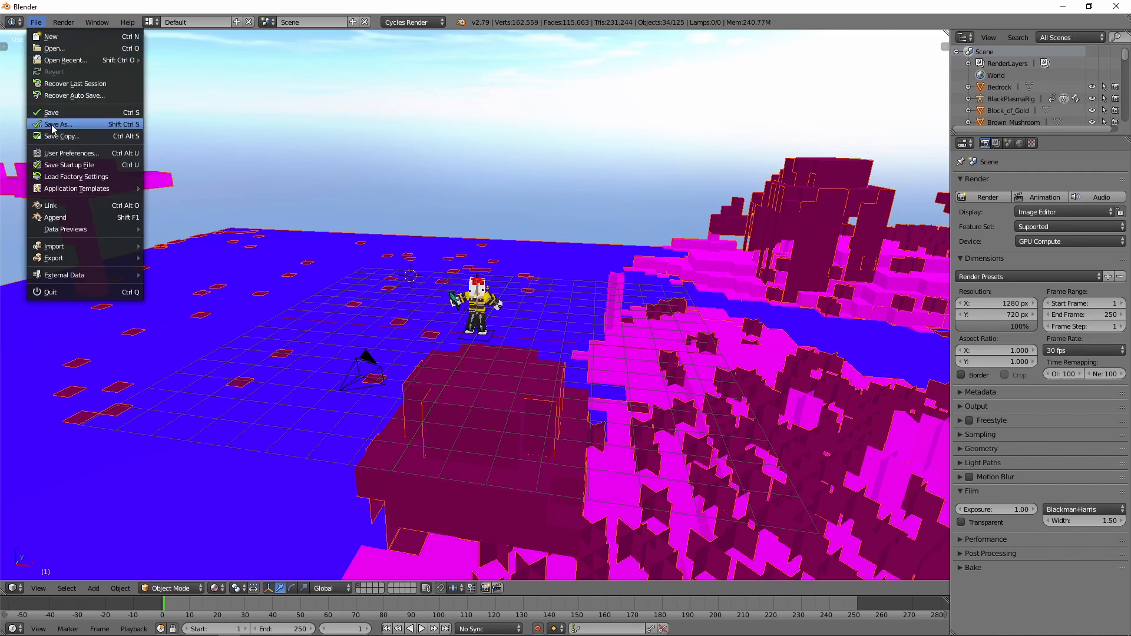
left_click(56, 128)
left_click(216, 64)
type("test tutoria")
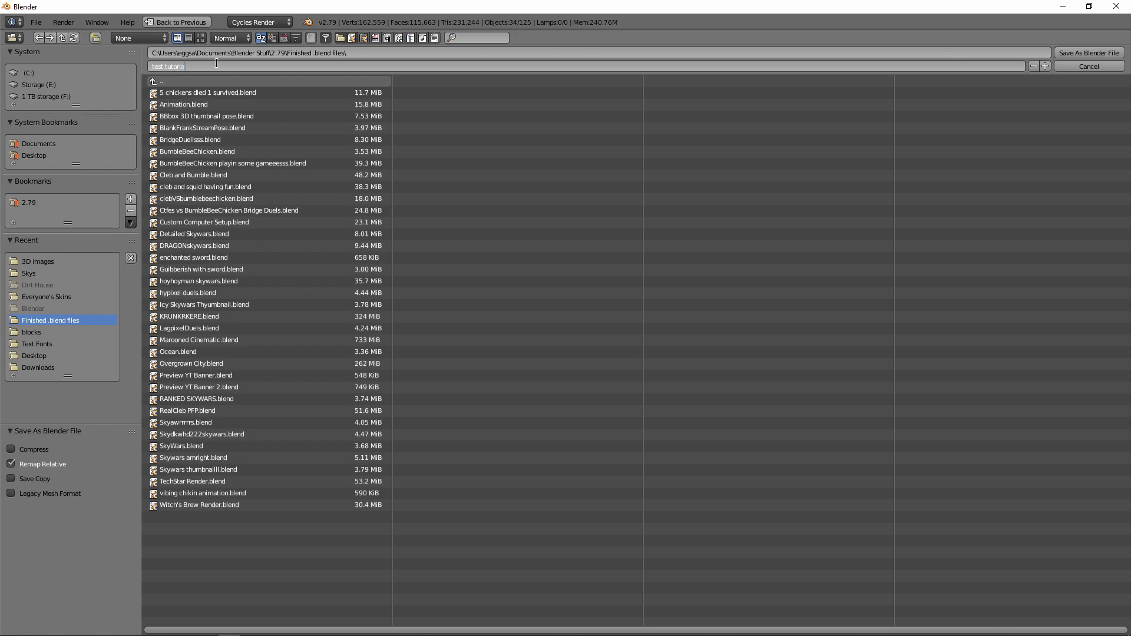
type("l render")
key("Return")
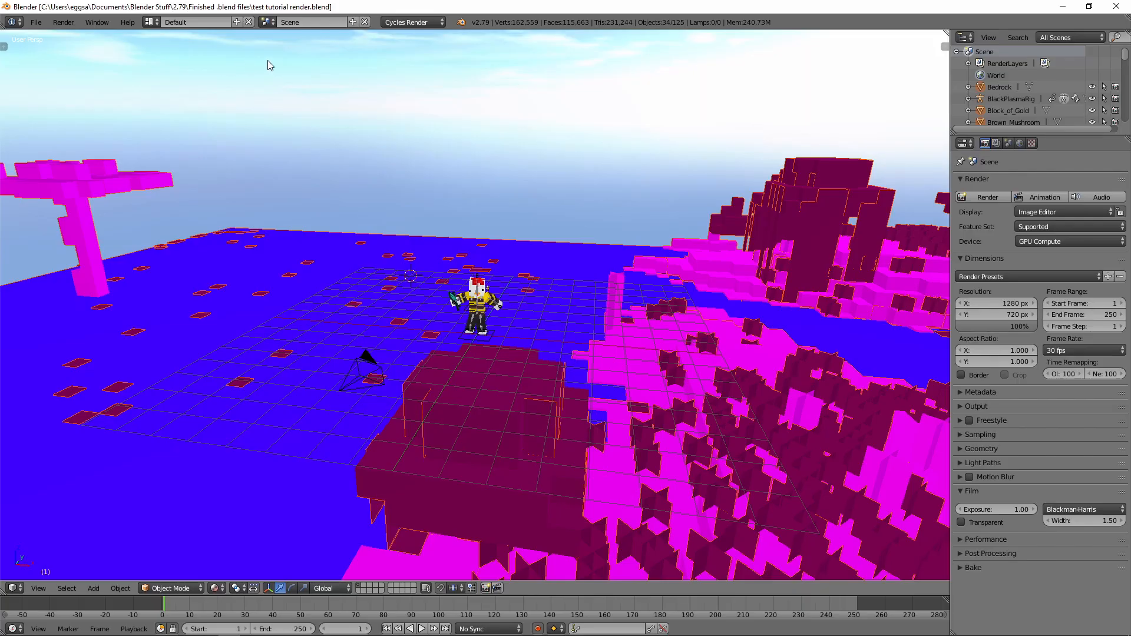
Turn on automatic packing of external data into the .blend file and save the project again
left_click(37, 23)
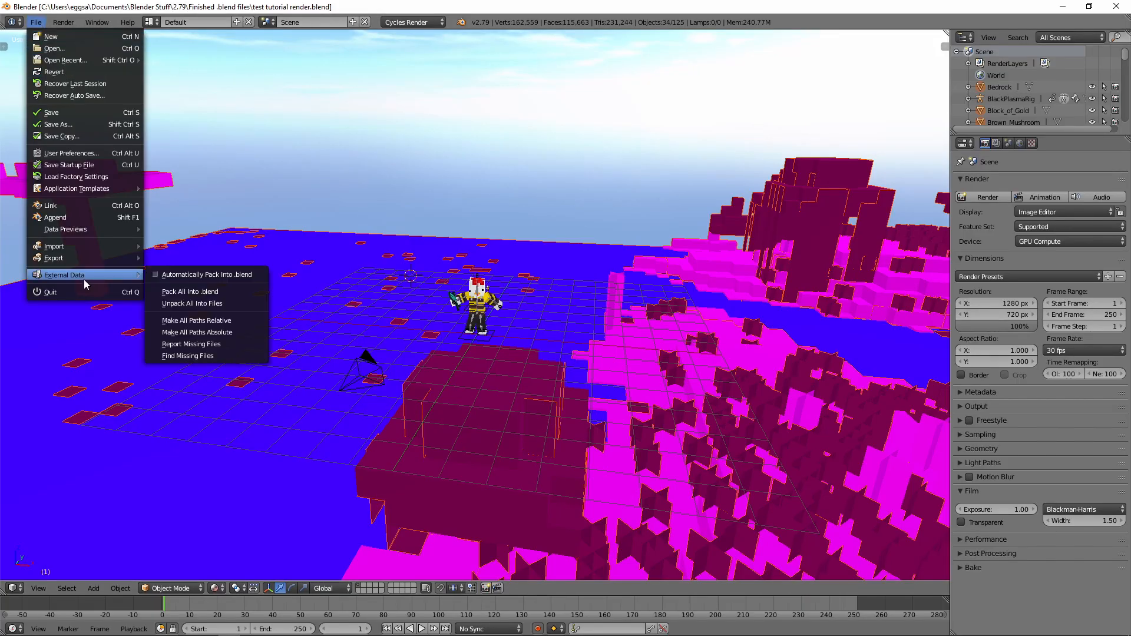
left_click(36, 23)
mouse_move(87, 274)
left_click(155, 273)
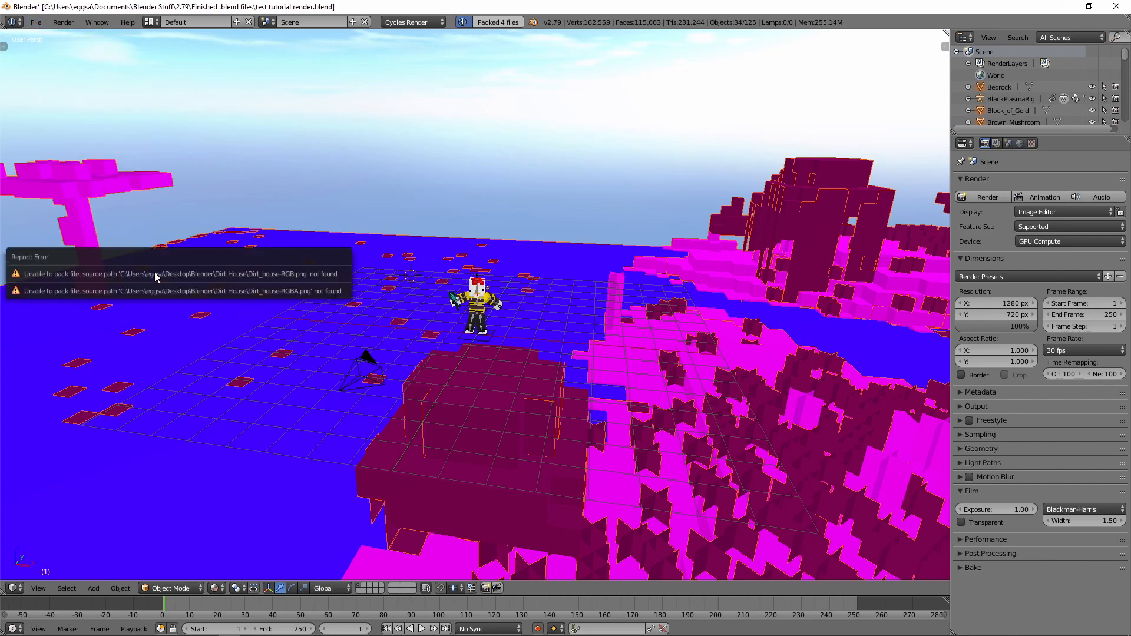
left_click(36, 23)
mouse_move(91, 275)
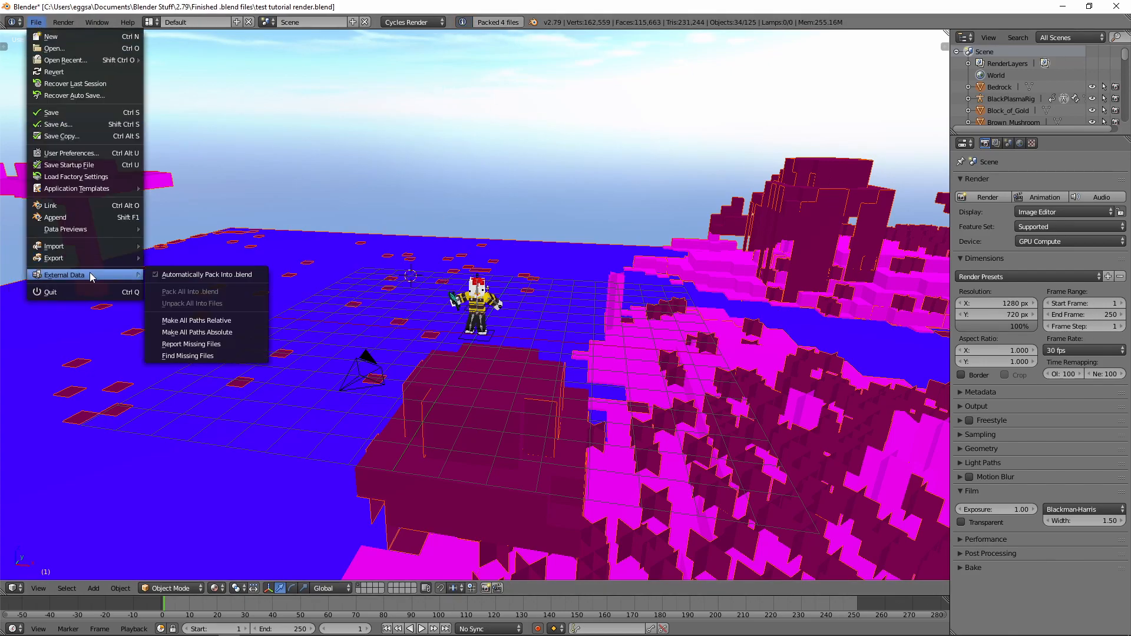
left_click(56, 112)
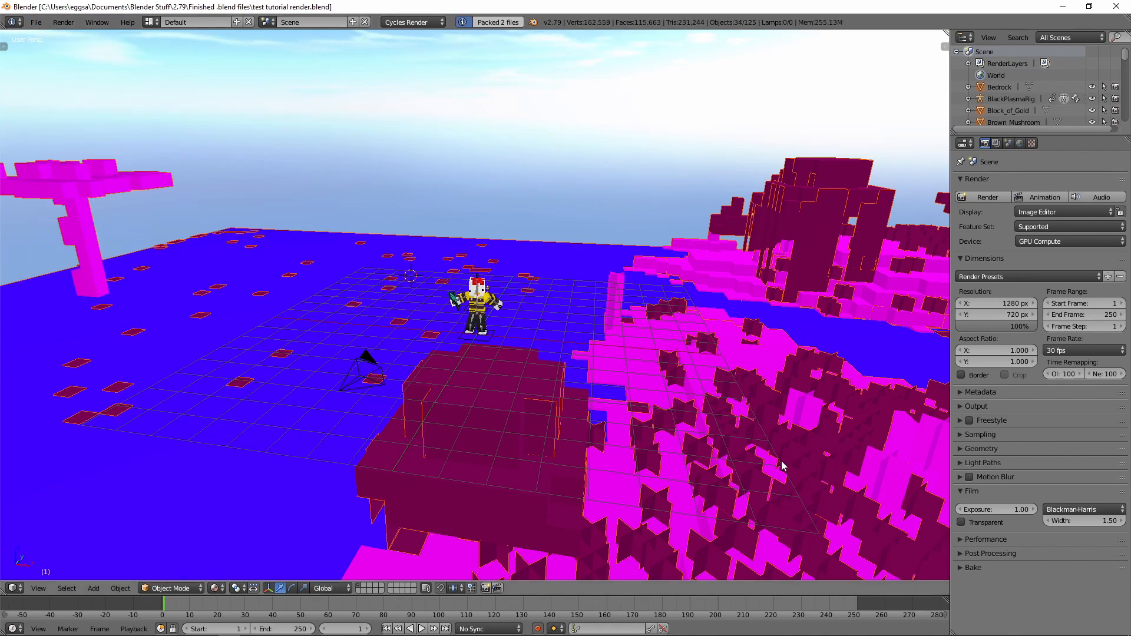